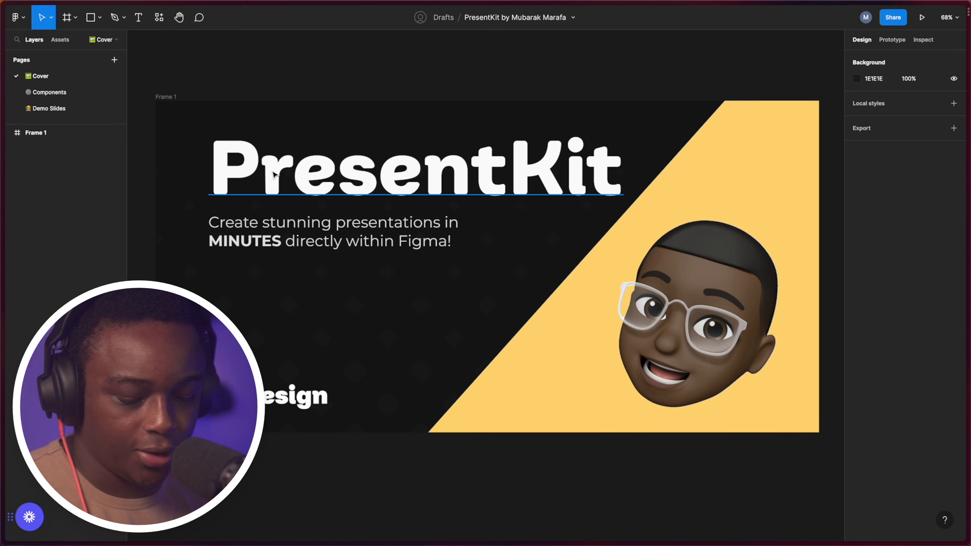
- Open the Demo Slides page and select the "Introducing PresentKit" title slide at the start of the row
{"action": "scroll", "coordinate": [275, 174], "scroll_direction": "left", "scroll_amount": 2}
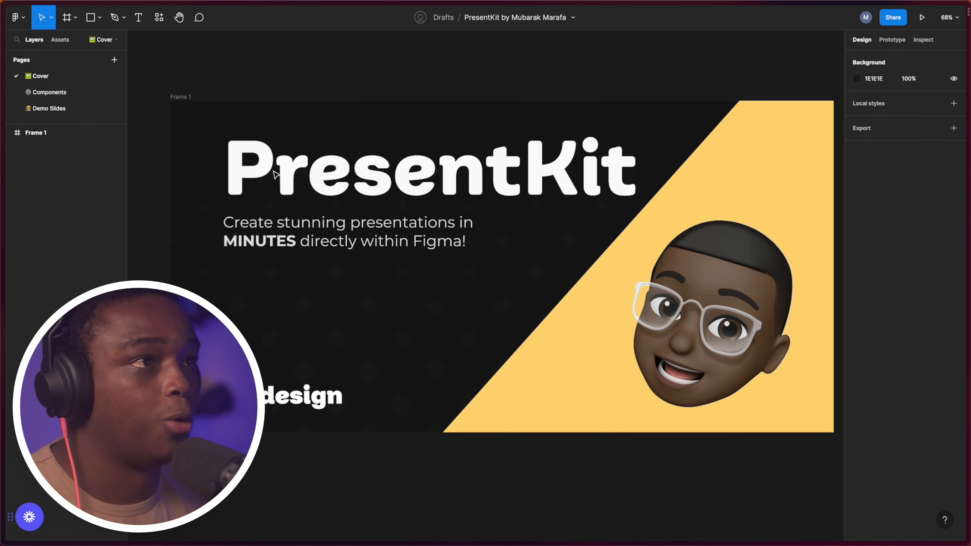
{"action": "scroll", "coordinate": [384, 278], "scroll_direction": "right", "scroll_amount": 2}
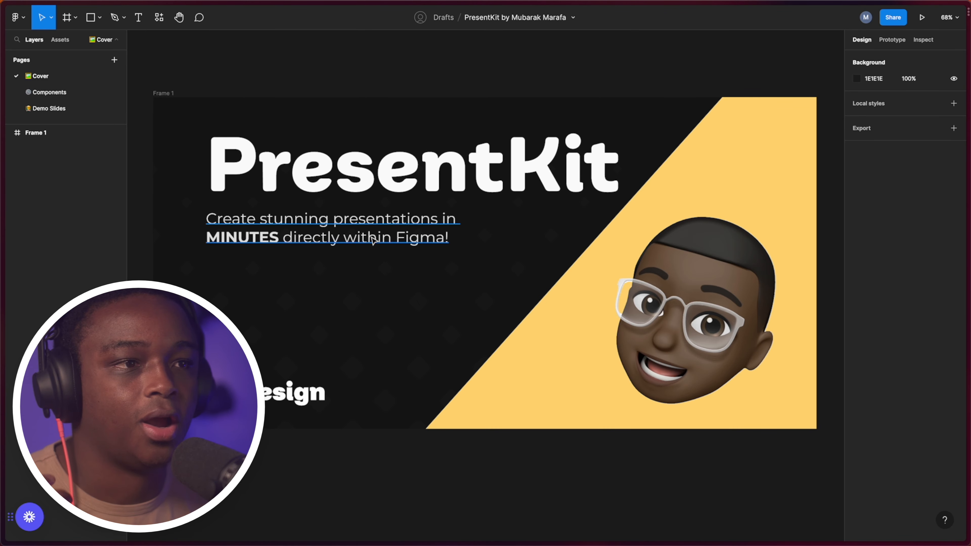
{"action": "left_click", "coordinate": [67, 110]}
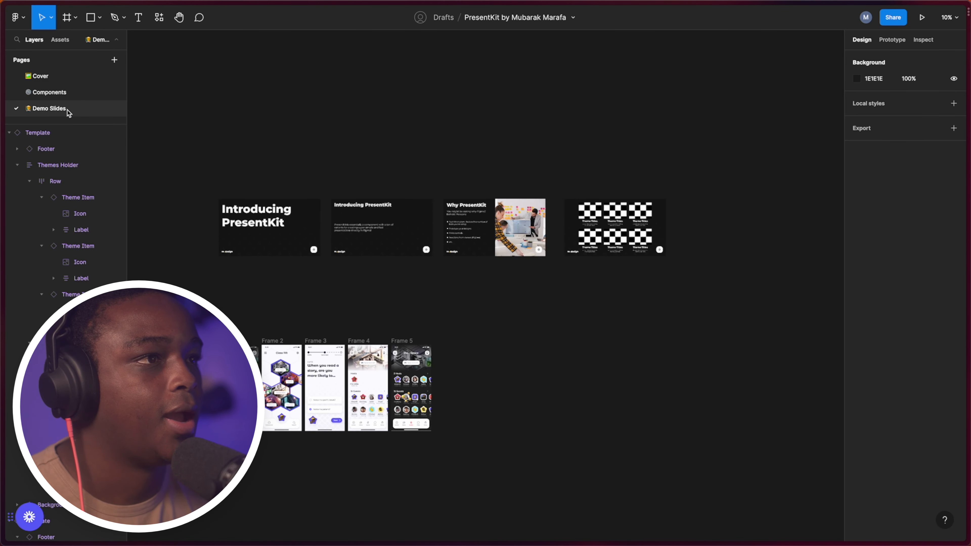
{"action": "scroll", "coordinate": [354, 330], "scroll_direction": "up", "scroll_amount": 5}
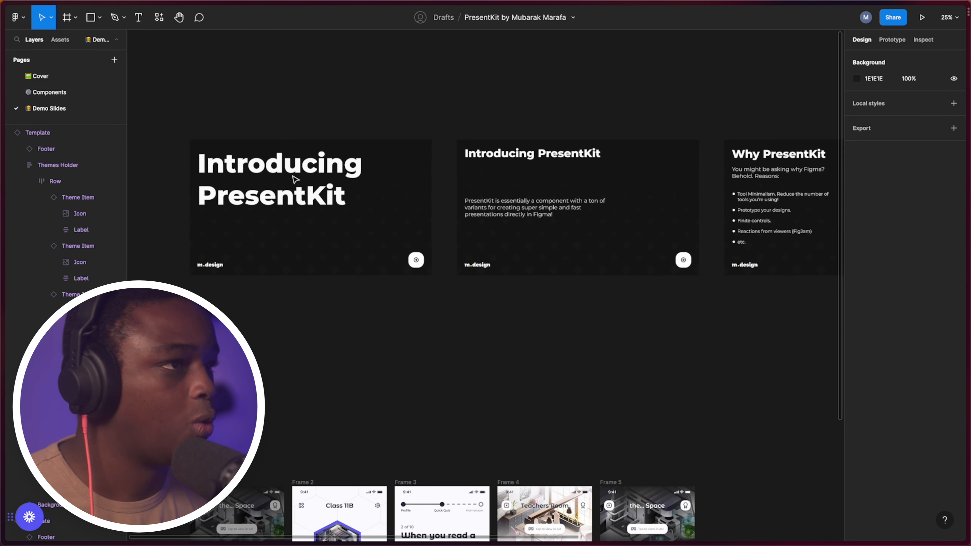
{"action": "left_click_drag", "start_coordinate": [343, 177], "coordinate": [297, 252]}
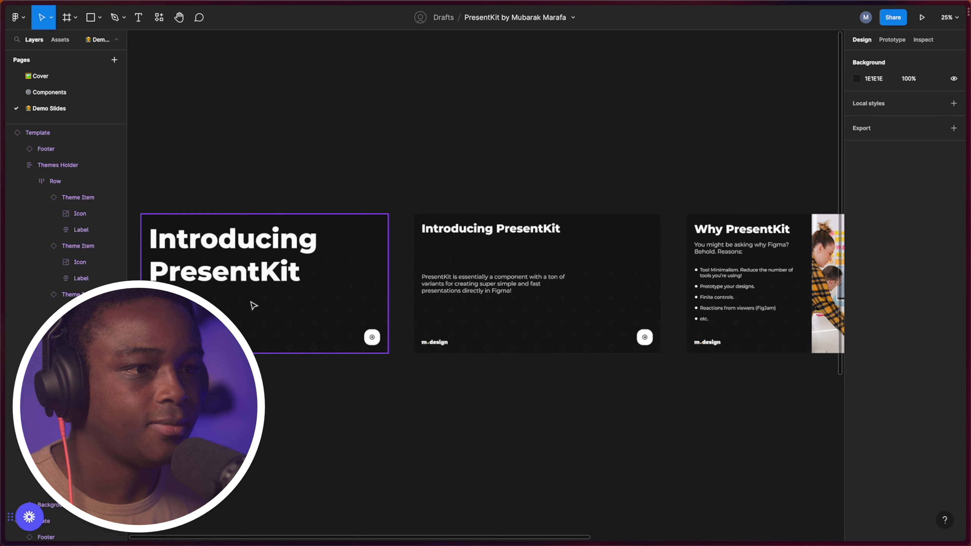
{"action": "scroll", "coordinate": [295, 310], "scroll_direction": "down", "scroll_amount": 2}
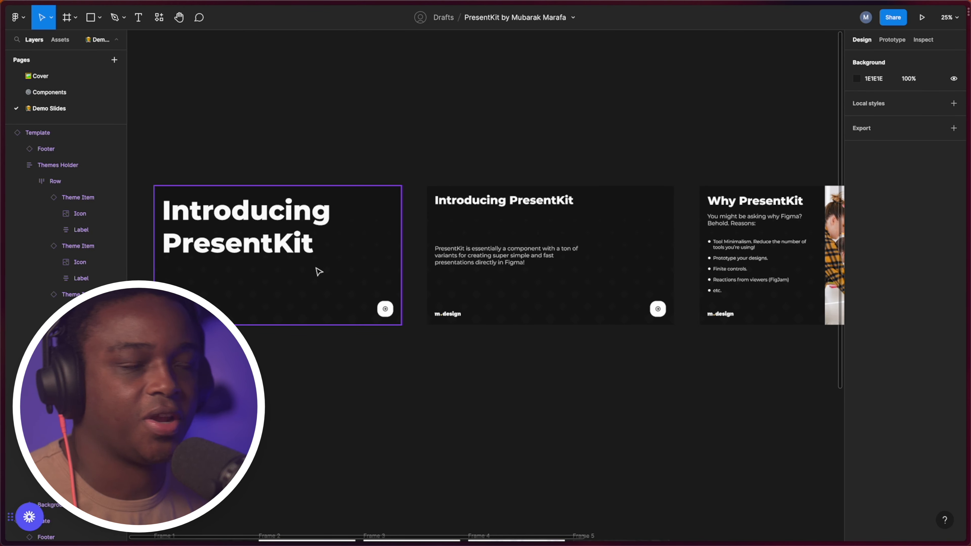
{"action": "scroll", "coordinate": [497, 322], "scroll_direction": "down", "scroll_amount": 1}
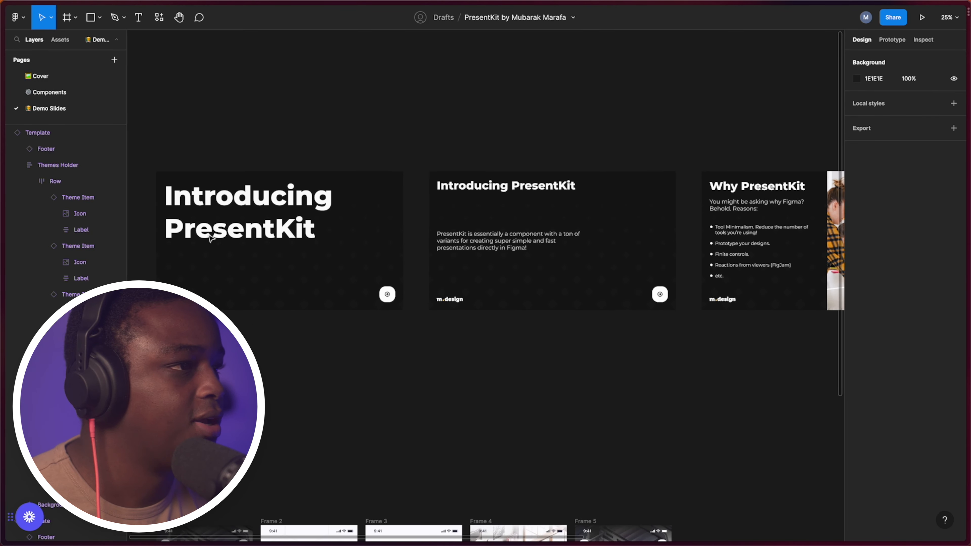
{"action": "scroll", "coordinate": [239, 238], "scroll_direction": "up", "scroll_amount": 1}
{"action": "scroll", "coordinate": [240, 237], "scroll_direction": "up", "scroll_amount": 2}
{"action": "left_click", "coordinate": [401, 254]}
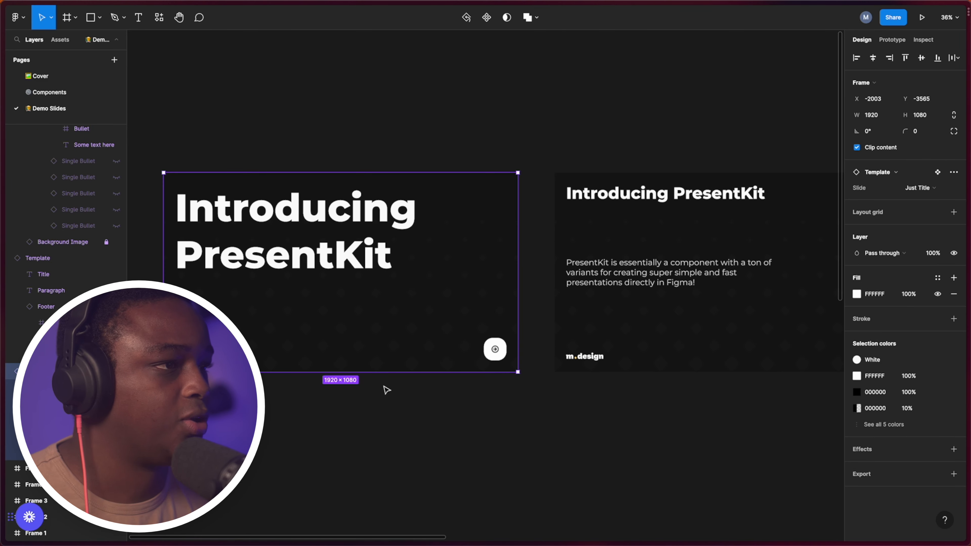
- Look through the demo slides from the title slide to the Themes slide, then return to the first slide
{"action": "scroll", "coordinate": [330, 73], "scroll_direction": "left", "scroll_amount": 1}
{"action": "scroll", "coordinate": [330, 73], "scroll_direction": "left", "scroll_amount": 1}
{"action": "scroll", "coordinate": [425, 245], "scroll_direction": "right", "scroll_amount": 2}
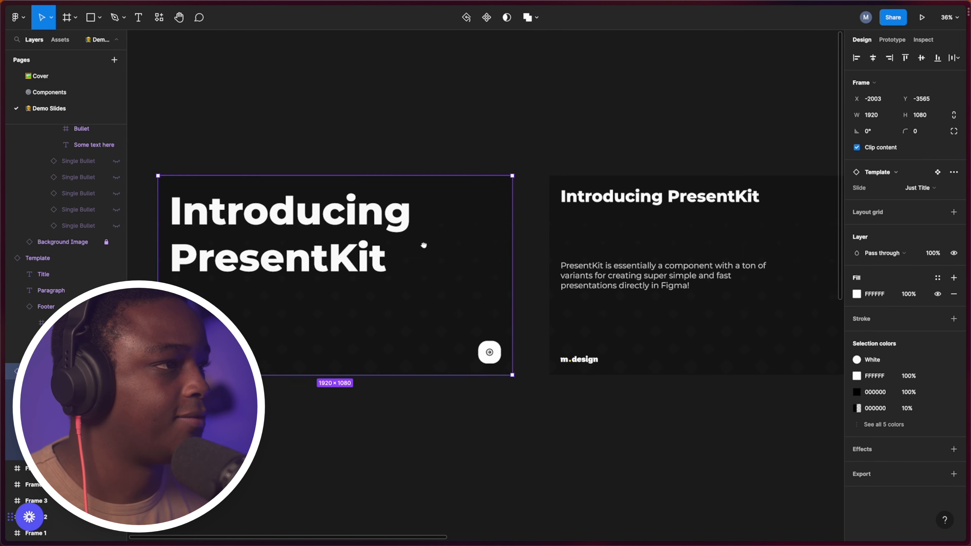
{"action": "left_click", "coordinate": [708, 277]}
{"action": "scroll", "coordinate": [333, 283], "scroll_direction": "right", "scroll_amount": 5}
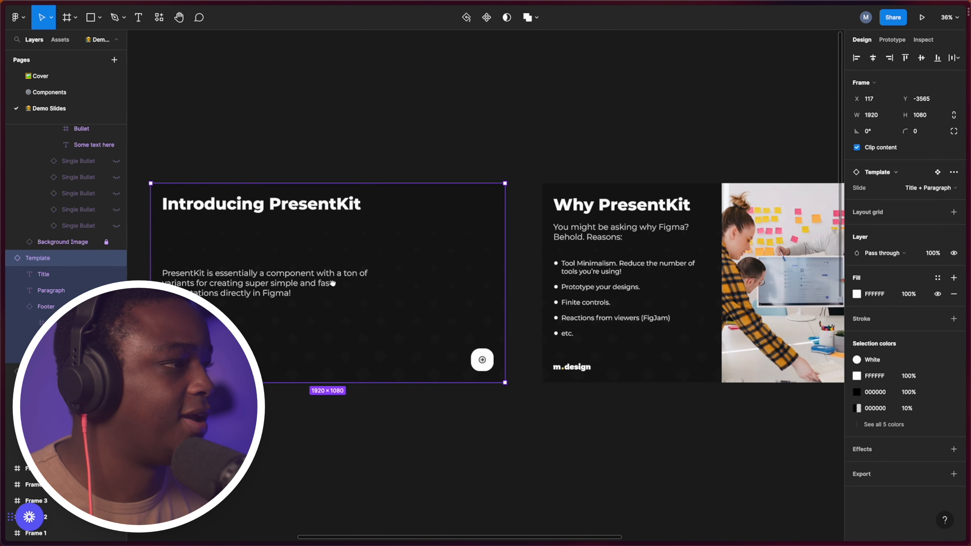
{"action": "left_click", "coordinate": [675, 300]}
{"action": "scroll", "coordinate": [679, 298], "scroll_direction": "right", "scroll_amount": 5}
{"action": "left_click", "coordinate": [611, 333]}
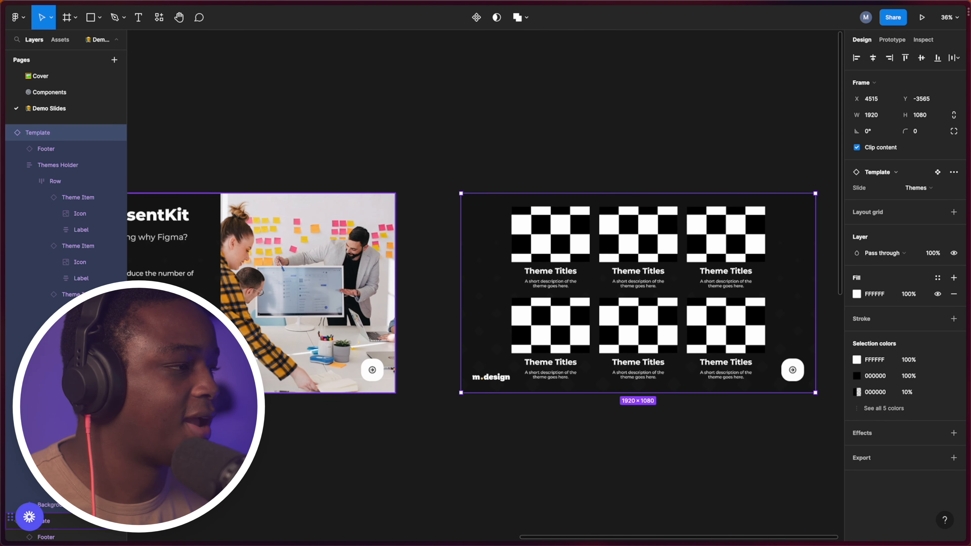
{"action": "scroll", "coordinate": [651, 363], "scroll_direction": "left", "scroll_amount": 10}
{"action": "scroll", "coordinate": [338, 360], "scroll_direction": "left", "scroll_amount": 7}
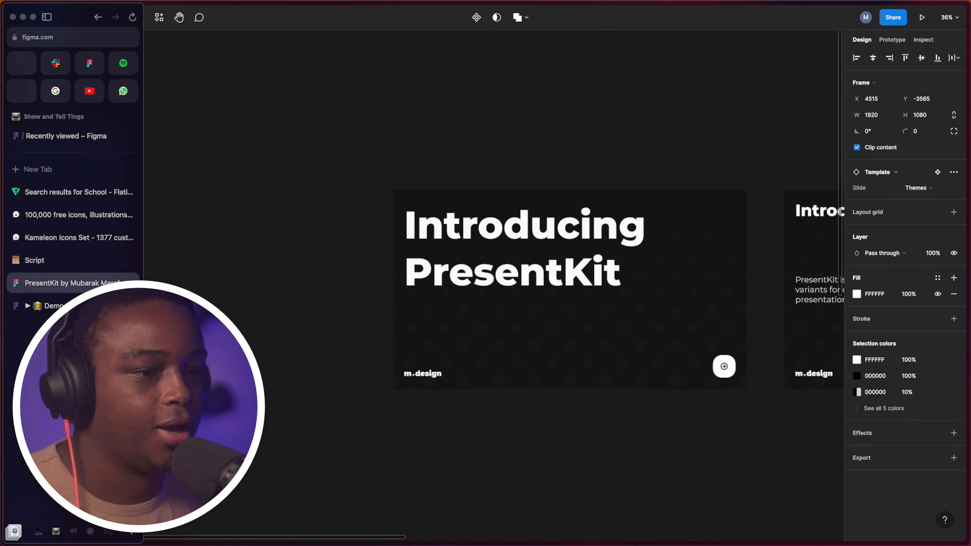
{"action": "scroll", "coordinate": [542, 383], "scroll_direction": "right", "scroll_amount": 8}
{"action": "scroll", "coordinate": [328, 323], "scroll_direction": "left", "scroll_amount": 3}
{"action": "left_click", "coordinate": [318, 208]}
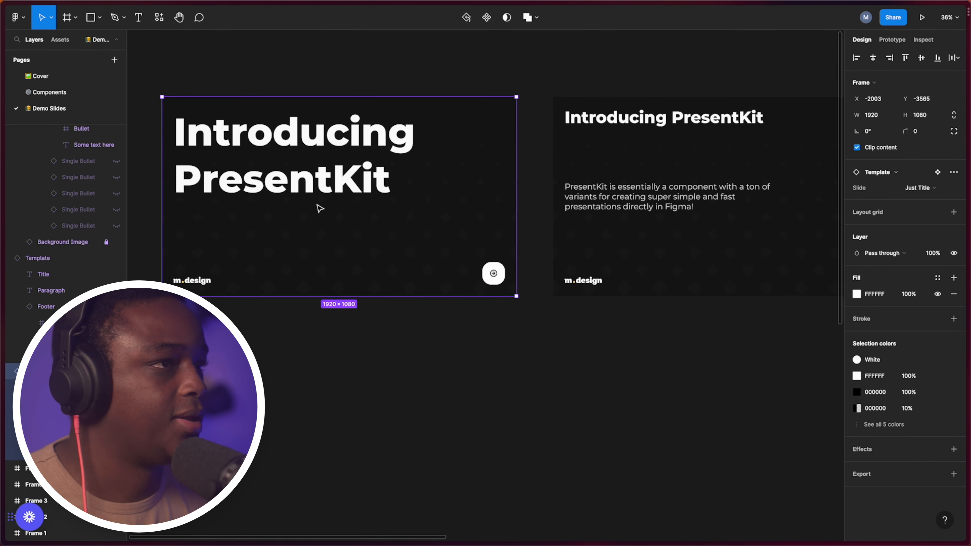
- Examine the Template component's slide variants on the Components page
{"action": "left_click", "coordinate": [63, 93]}
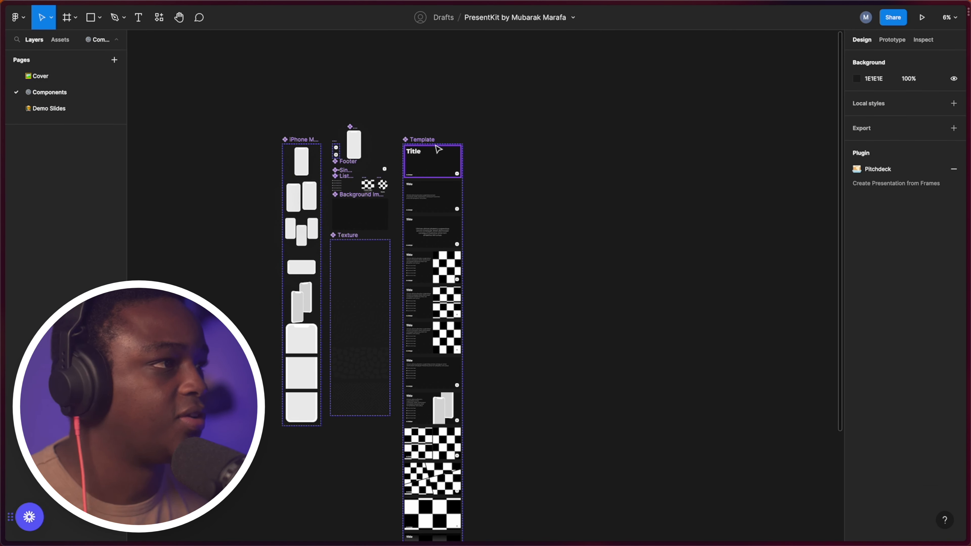
{"action": "scroll", "coordinate": [413, 111], "scroll_direction": "down", "scroll_amount": 5}
{"action": "scroll", "coordinate": [414, 111], "scroll_direction": "up", "scroll_amount": 5}
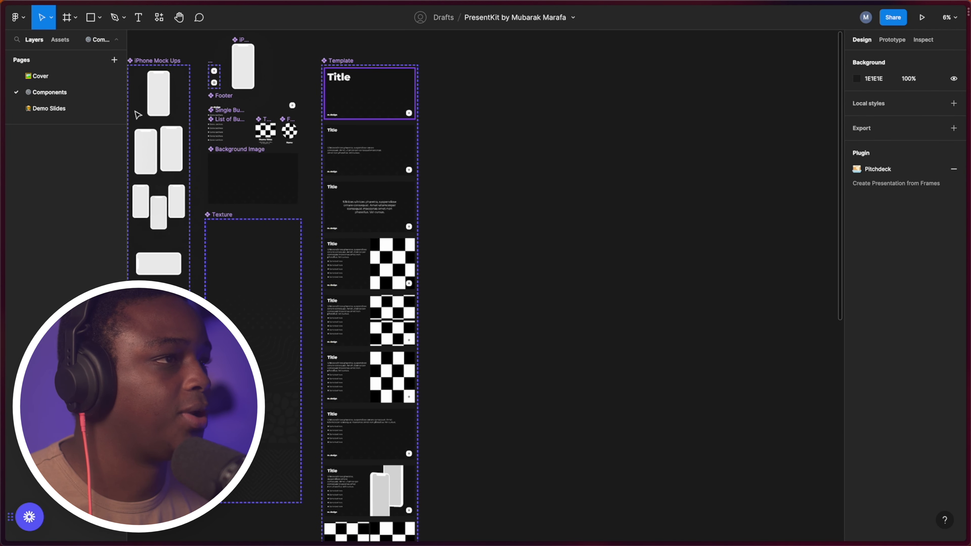
- Return to the Demo Slides page and delete the Themes slide at the end of the row
{"action": "left_click", "coordinate": [31, 109]}
{"action": "scroll", "coordinate": [408, 193], "scroll_direction": "down", "scroll_amount": 3}
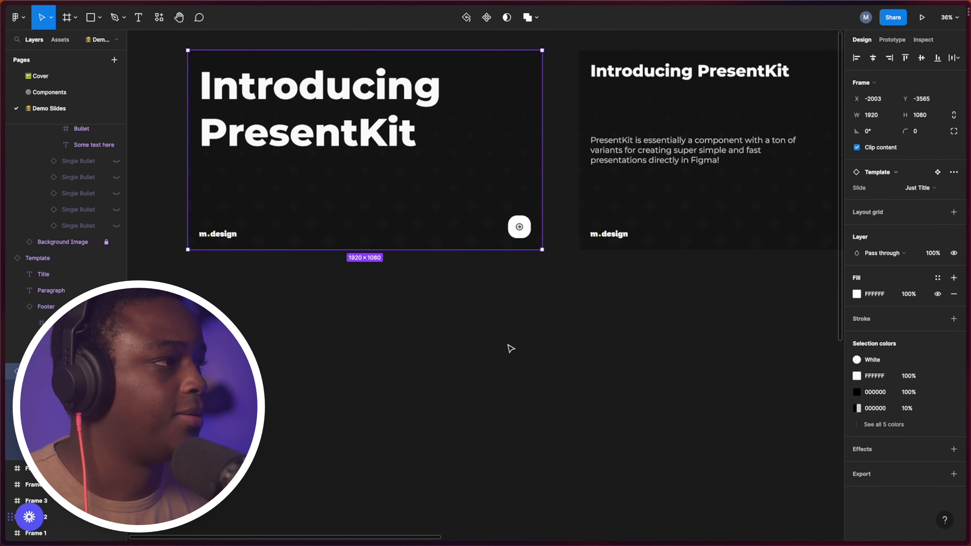
{"action": "left_click_drag", "start_coordinate": [511, 348], "coordinate": [191, 396]}
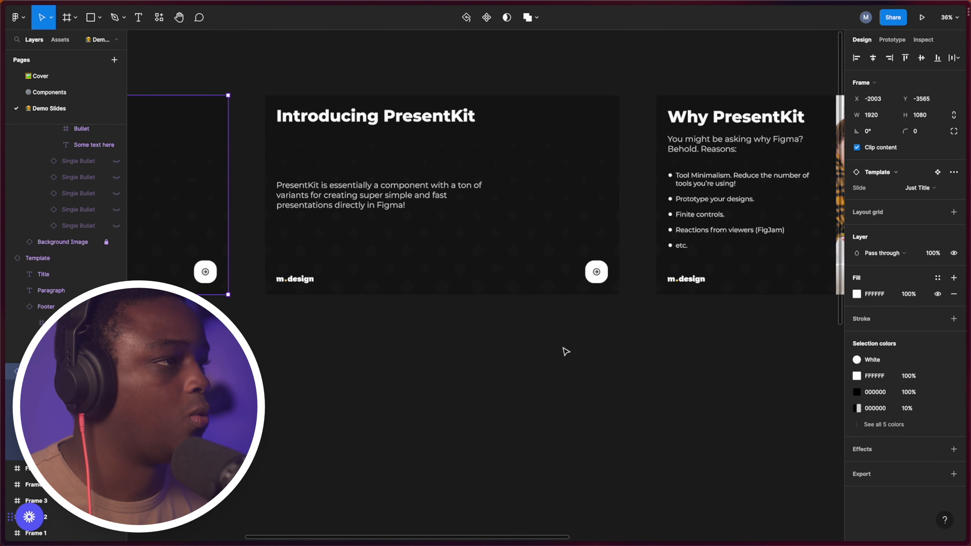
{"action": "left_click_drag", "start_coordinate": [543, 350], "coordinate": [357, 372]}
{"action": "left_click_drag", "start_coordinate": [793, 334], "coordinate": [364, 357]}
{"action": "left_click_drag", "start_coordinate": [722, 342], "coordinate": [547, 361]}
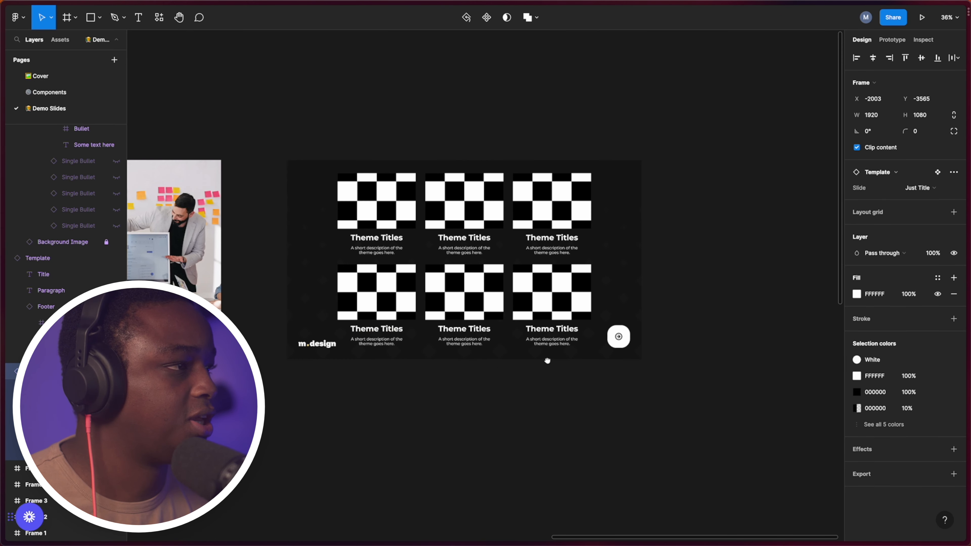
{"action": "left_click", "coordinate": [497, 255]}
{"action": "key", "text": "Delete"}
- Duplicate the "Why PresentKit" slide and place the copy next to it at the end of the row
{"action": "scroll", "coordinate": [829, 239], "scroll_direction": "left", "scroll_amount": 5}
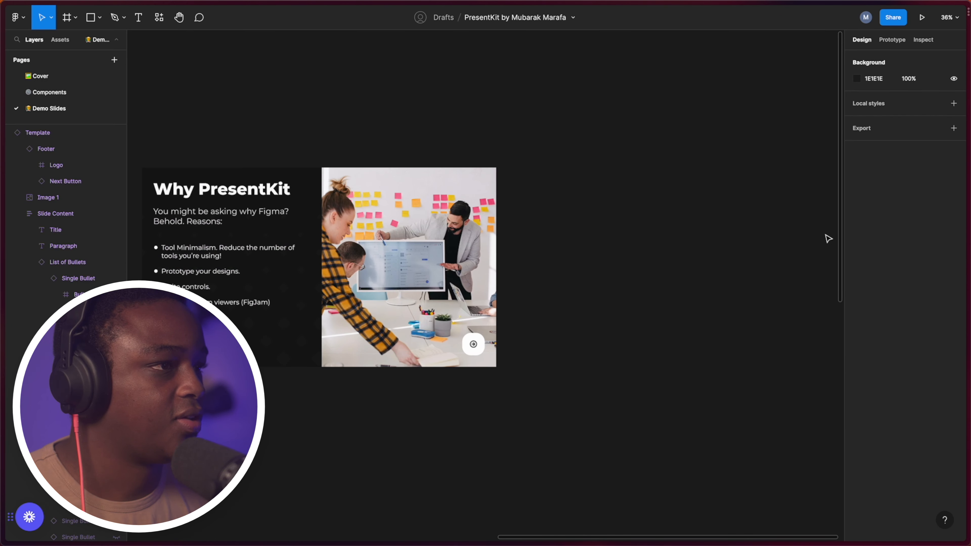
{"action": "left_click", "coordinate": [425, 292]}
{"action": "left_click_drag", "start_coordinate": [260, 299], "coordinate": [652, 344]}
{"action": "scroll", "coordinate": [481, 343], "scroll_direction": "right", "scroll_amount": 6}
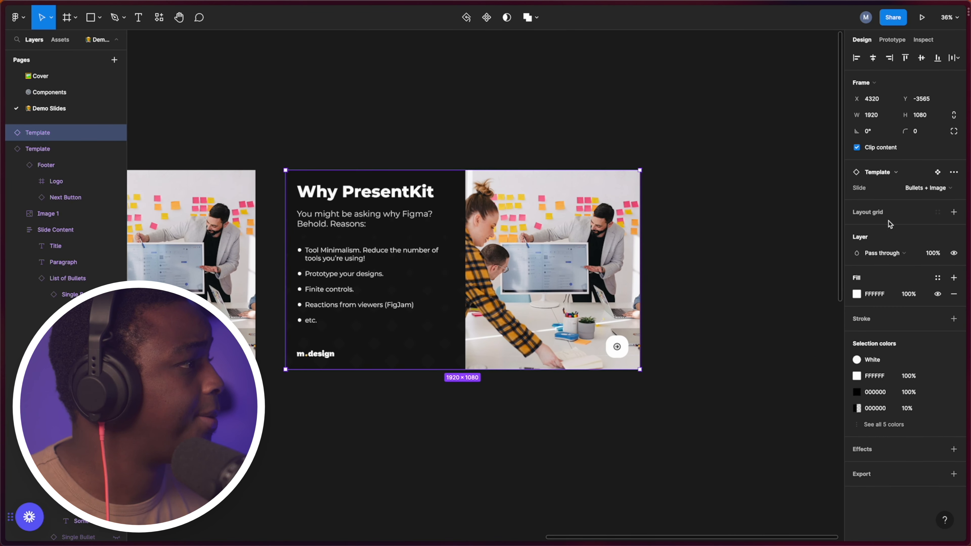
- Try the 3 Images, Title + Bullets and Bullets + 2 V Images layouts on the copied slide
{"action": "left_click", "coordinate": [931, 191]}
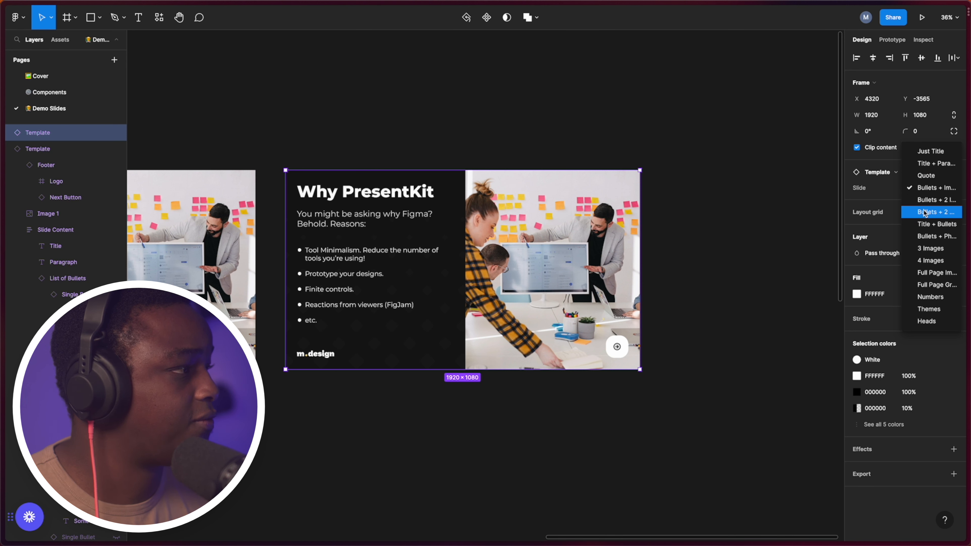
{"action": "left_click", "coordinate": [936, 251]}
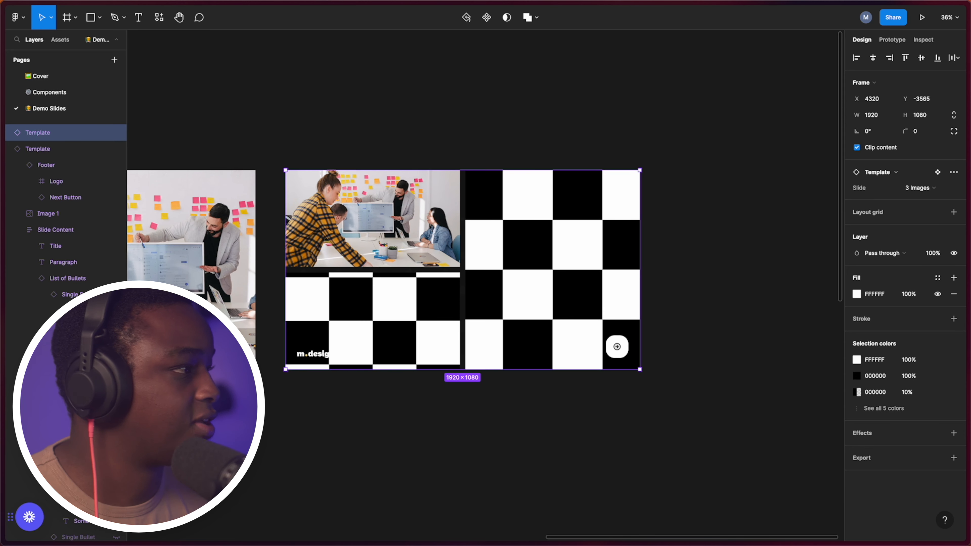
{"action": "left_click", "coordinate": [929, 188]}
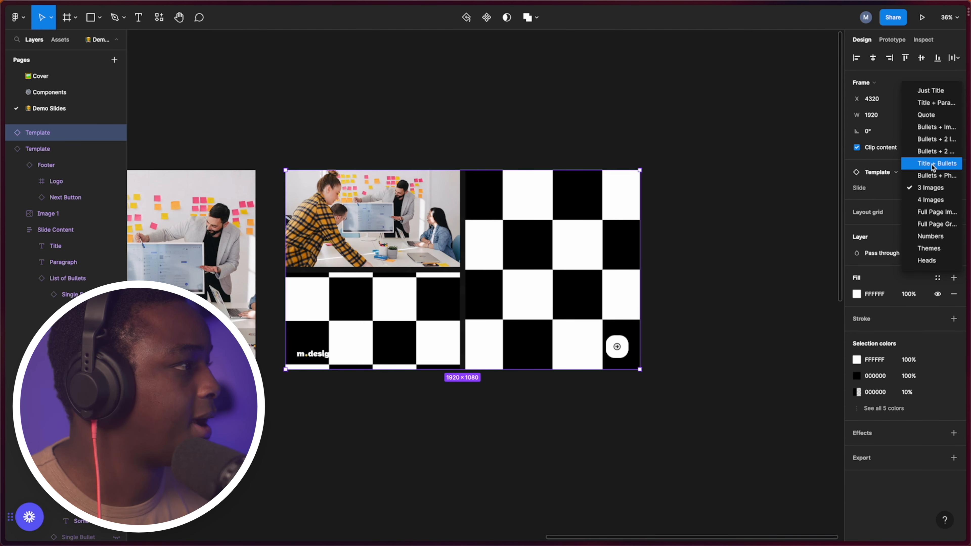
{"action": "left_click", "coordinate": [931, 164]}
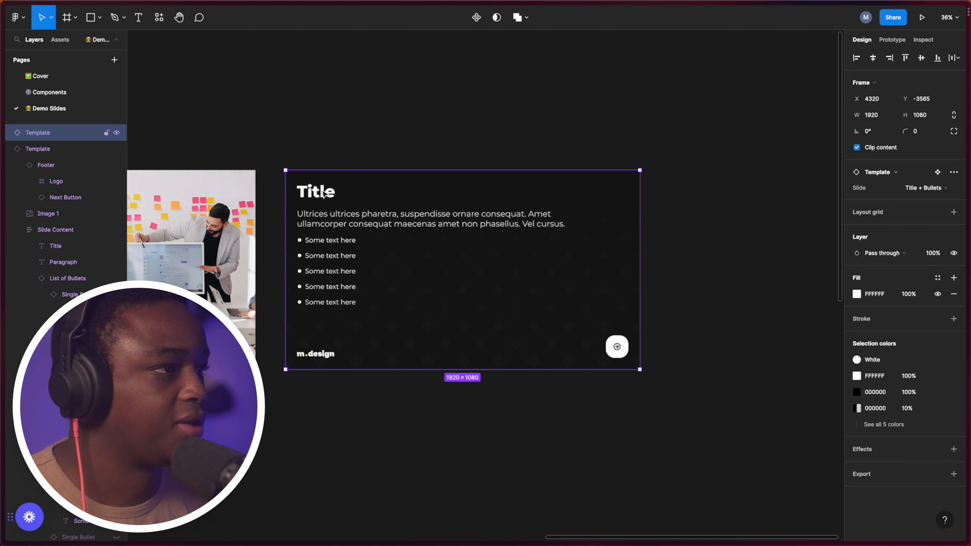
{"action": "left_click", "coordinate": [951, 193]}
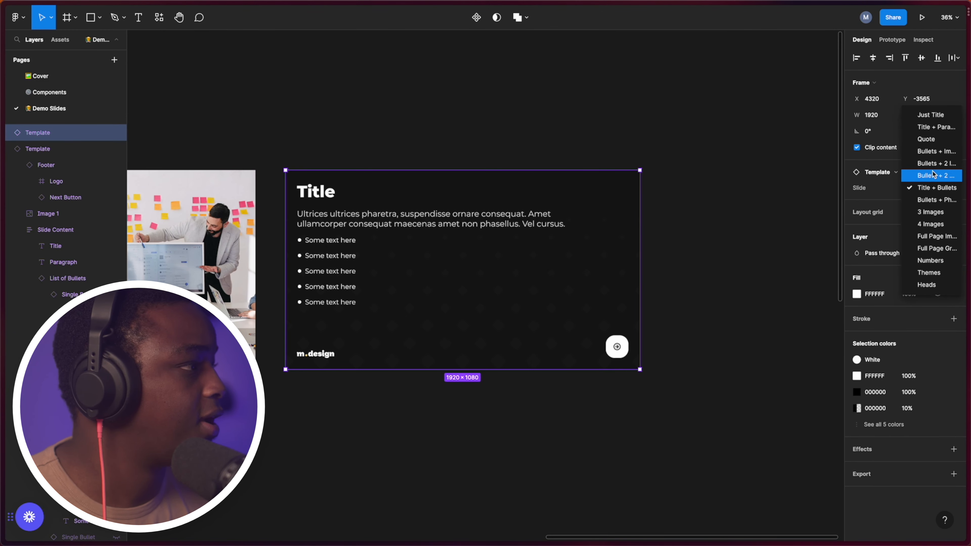
{"action": "left_click", "coordinate": [935, 174]}
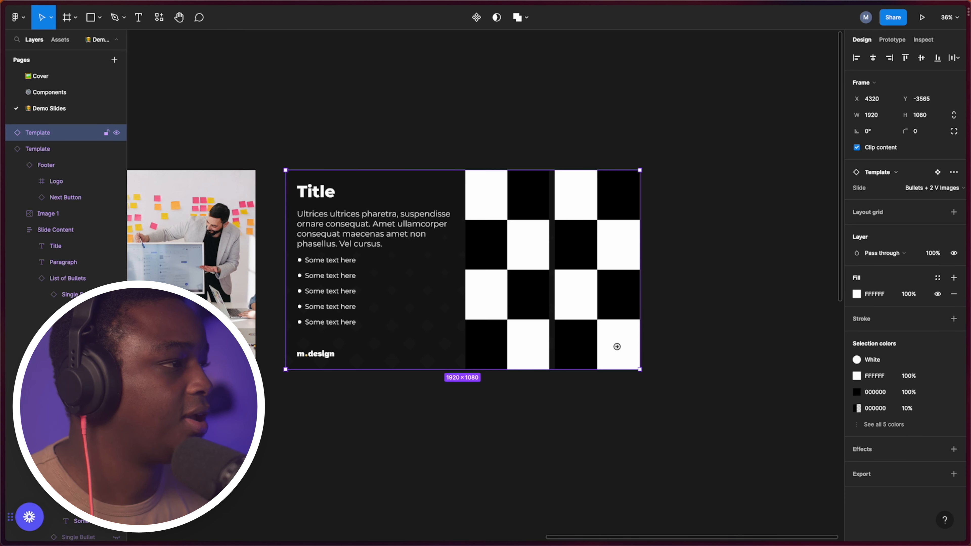
- Switch the copied slide to the Quote layout and replace its title with "Hello, this is a title"
{"action": "left_click", "coordinate": [956, 188]}
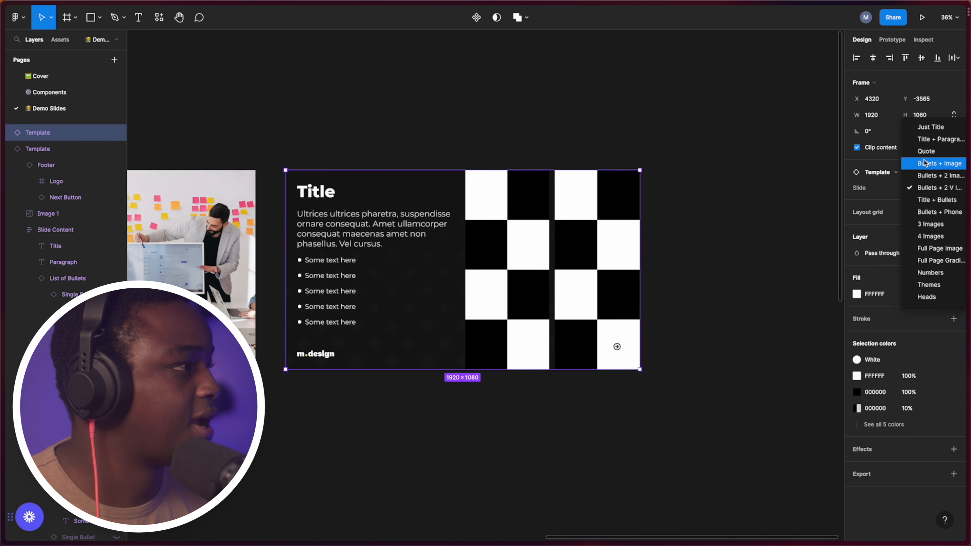
{"action": "left_click", "coordinate": [927, 151]}
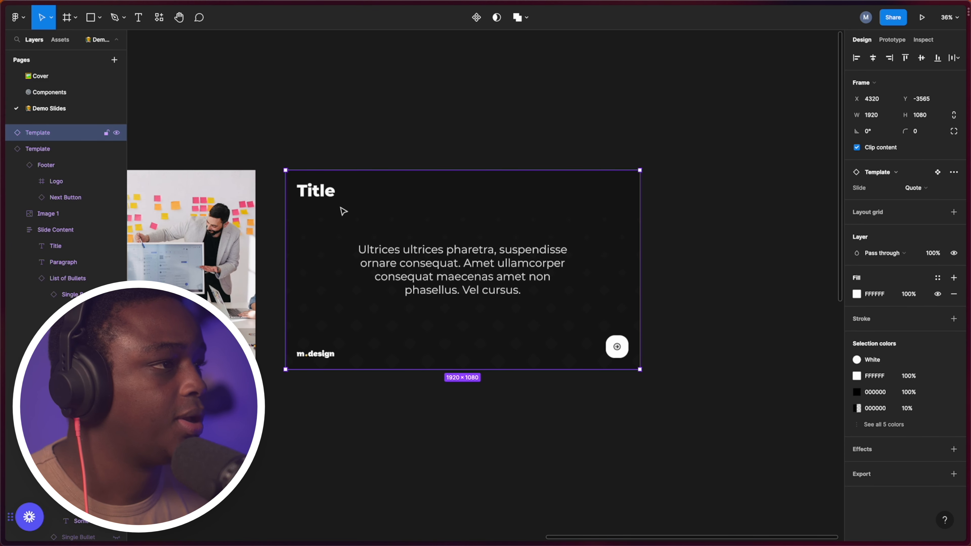
{"action": "left_click", "coordinate": [330, 194]}
{"action": "double_click", "coordinate": [329, 193]}
{"action": "type", "text": "Hel"}
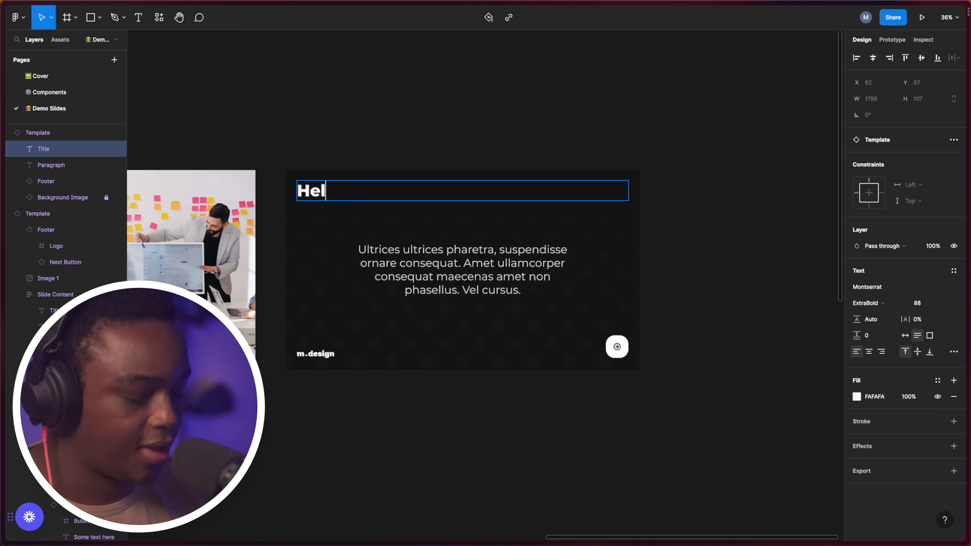
{"action": "type", "text": "lo, this is a title"}
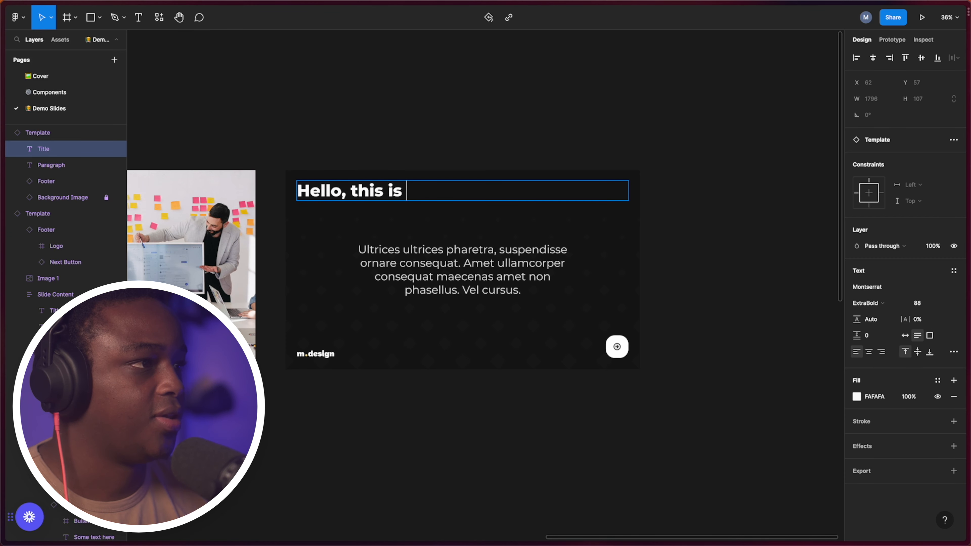
{"action": "left_click", "coordinate": [438, 264]}
{"action": "left_click", "coordinate": [601, 131]}
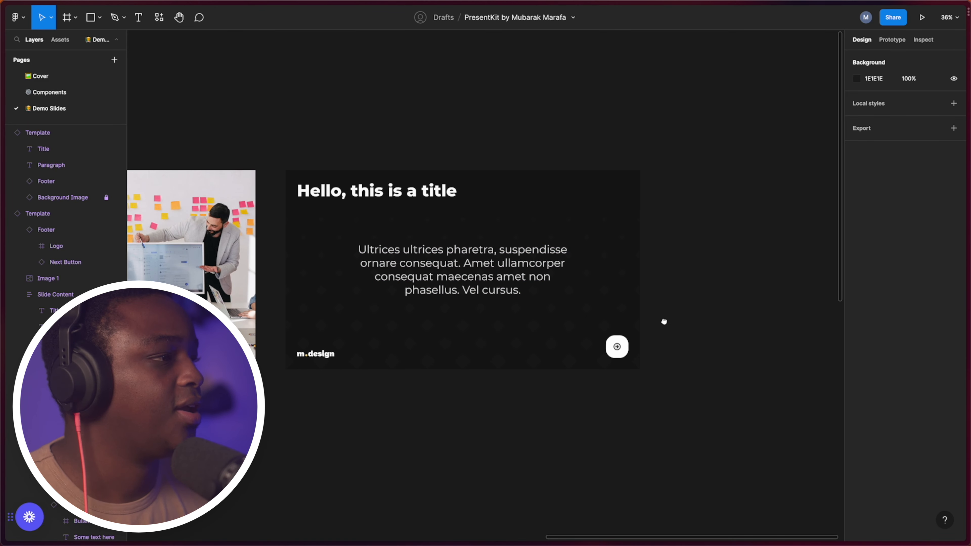
- Duplicate the Quote slide to the end of the row and switch the copy to the Bullets + Image layout
{"action": "left_click_drag", "start_coordinate": [663, 321], "coordinate": [490, 288]}
{"action": "left_click_drag", "start_coordinate": [231, 278], "coordinate": [627, 279]}
{"action": "scroll", "coordinate": [694, 283], "scroll_direction": "right", "scroll_amount": 5}
{"action": "left_click", "coordinate": [932, 187]}
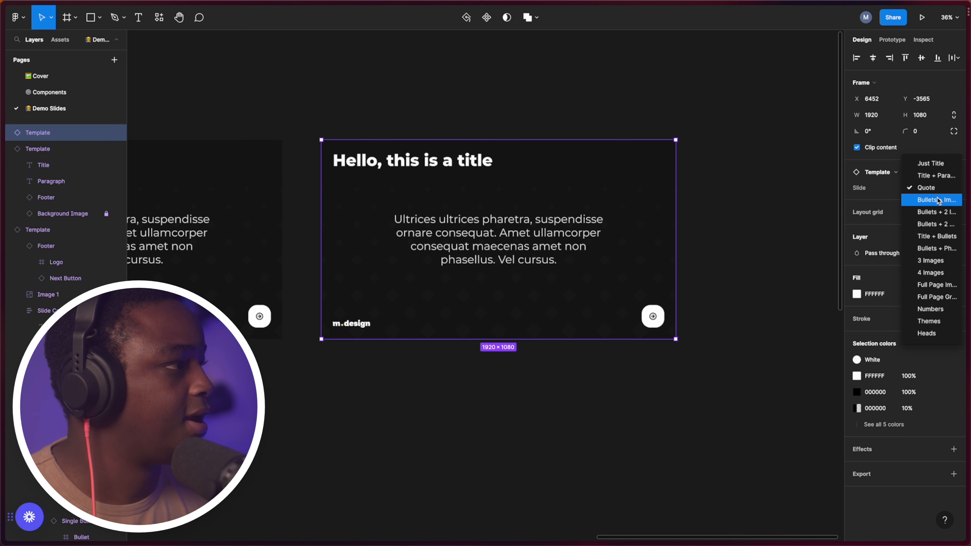
{"action": "left_click", "coordinate": [936, 200]}
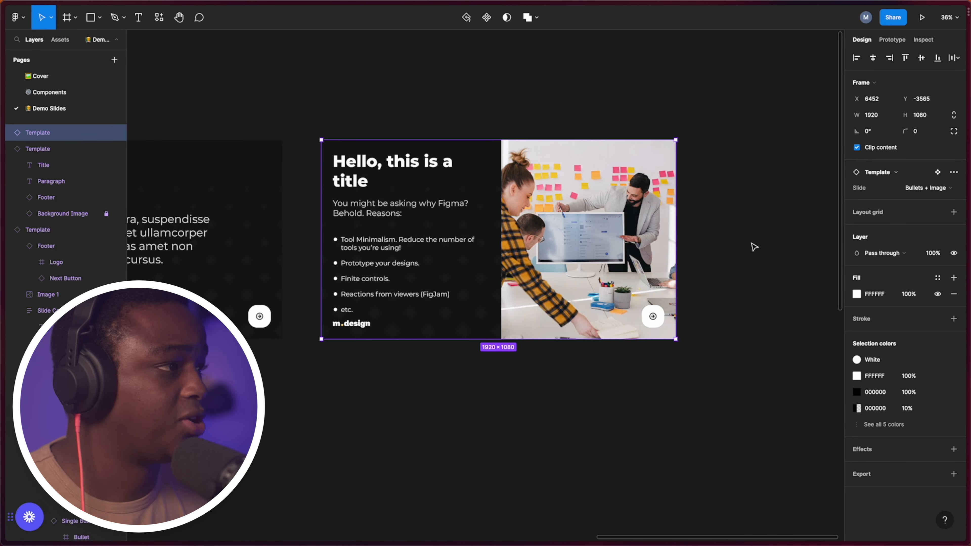
- Replace the photo on the Bullets + Image slide with the purple and blue wave image from Unsplash's abstract search
{"action": "scroll", "coordinate": [753, 245], "scroll_direction": "right", "scroll_amount": 2}
{"action": "left_click", "coordinate": [552, 257]}
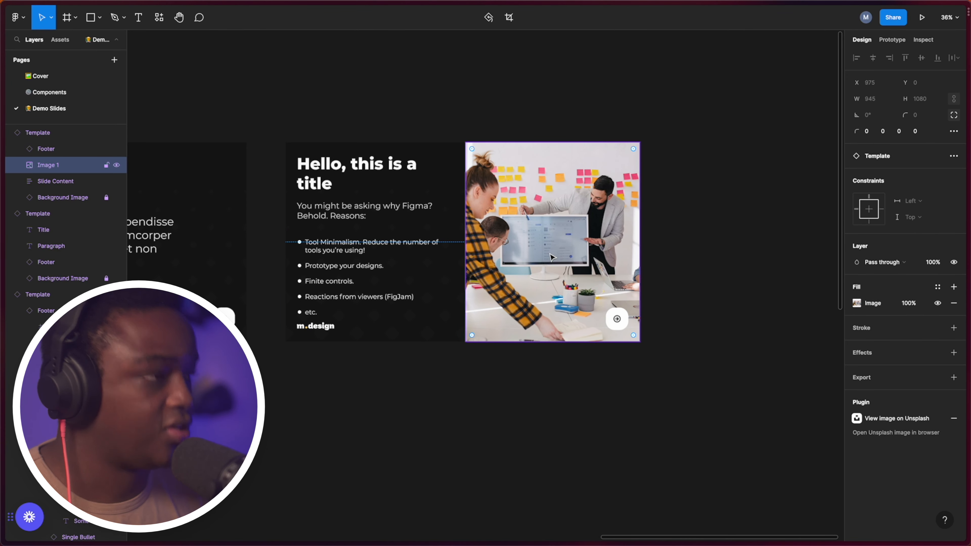
{"action": "key", "text": "super+slash"}
{"action": "key", "text": "Return"}
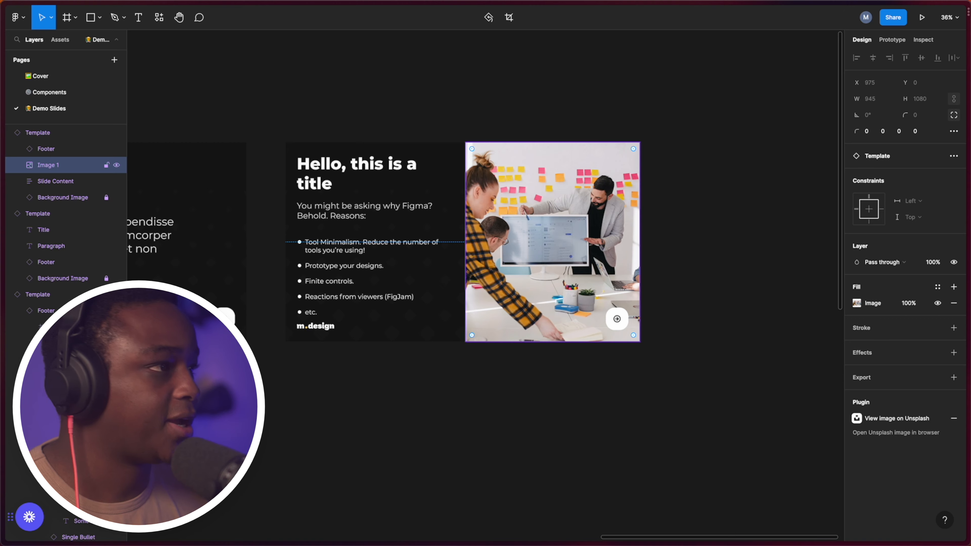
{"action": "left_click", "coordinate": [504, 183]}
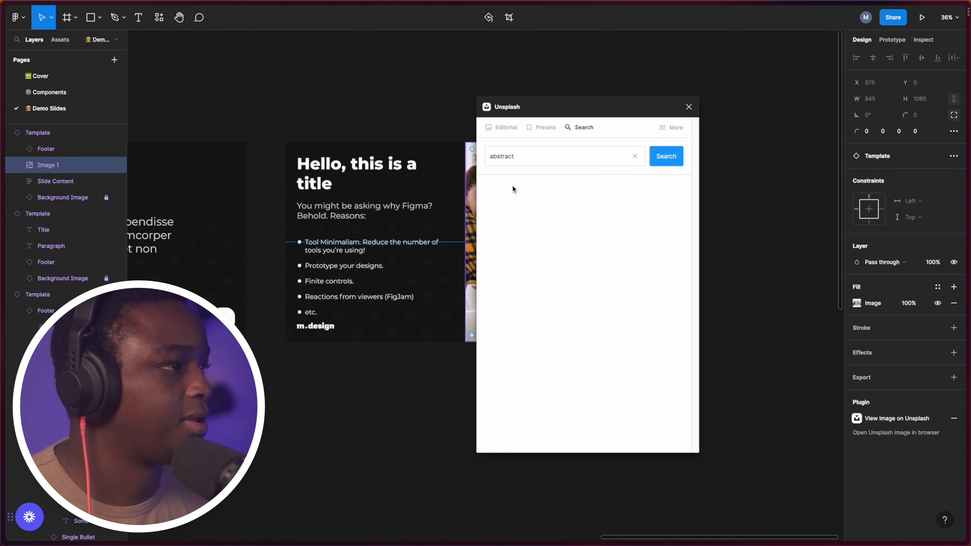
{"action": "left_click_drag", "start_coordinate": [590, 93], "coordinate": [256, 130]}
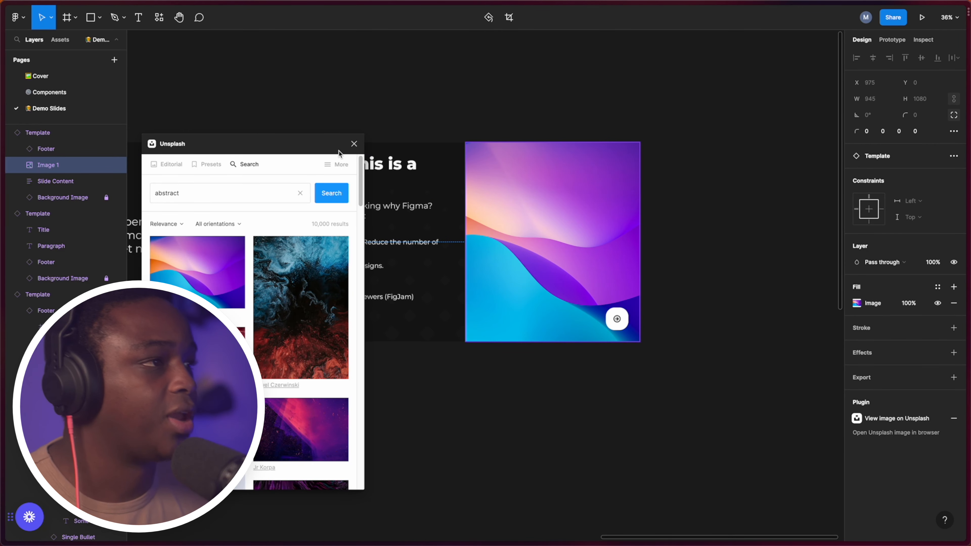
{"action": "left_click", "coordinate": [354, 144]}
{"action": "left_click", "coordinate": [377, 125]}
- Duplicate the Bullets + Image slide to the end of the row and switch the copy to the 4 Images layout
{"action": "left_click_drag", "start_coordinate": [676, 416], "coordinate": [518, 433]}
{"action": "left_click", "coordinate": [268, 313]}
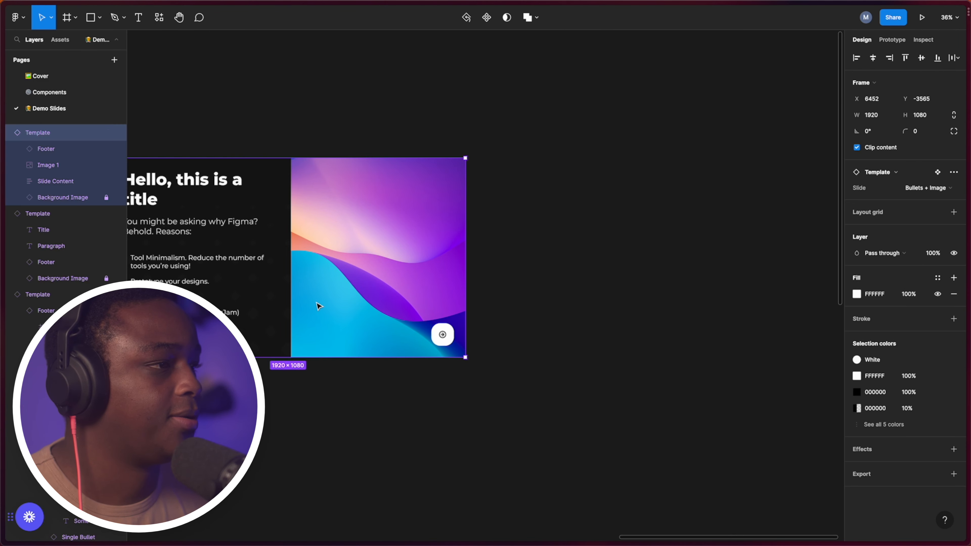
{"action": "left_click_drag", "start_coordinate": [268, 314], "coordinate": [645, 314]}
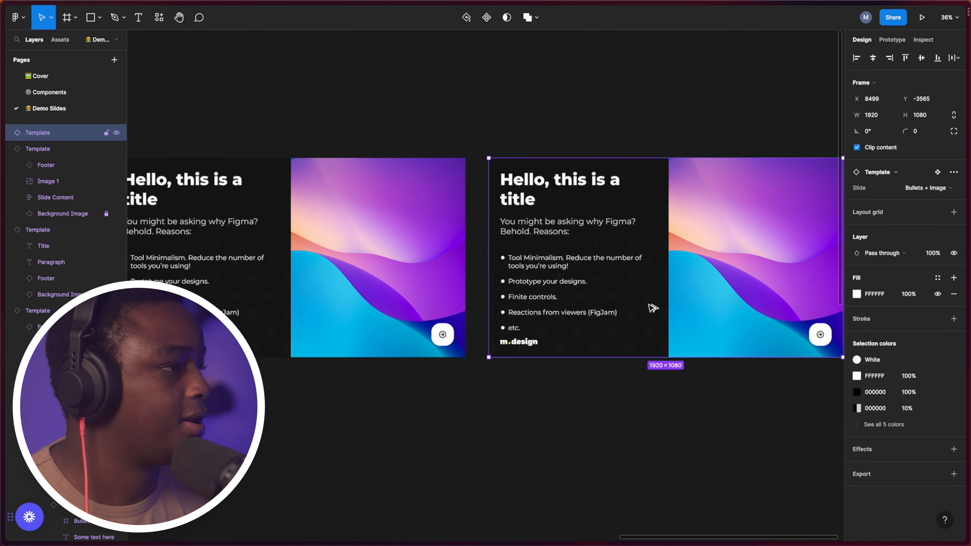
{"action": "left_click", "coordinate": [927, 187]}
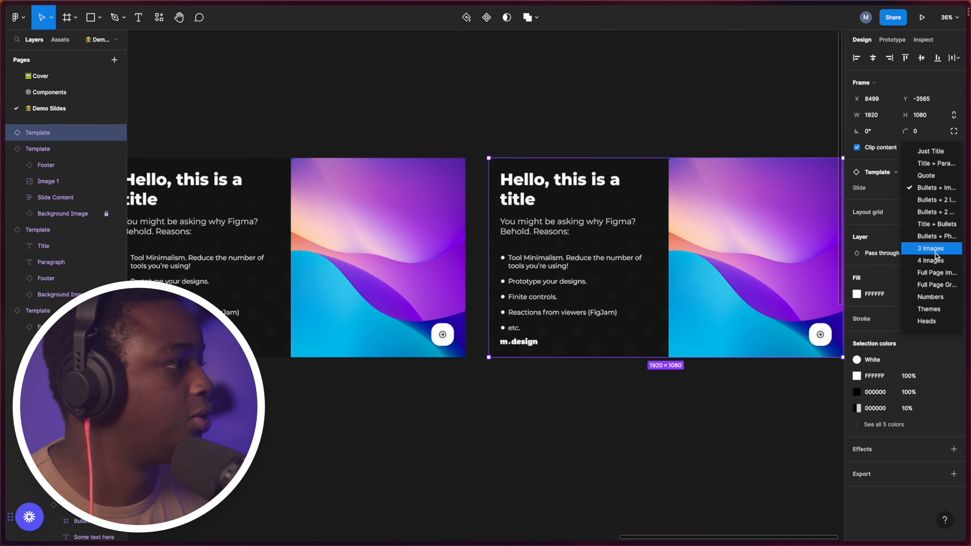
{"action": "left_click", "coordinate": [933, 260]}
- Fill the three checkered image placeholders on the 4 Images slide with random pictures from Unsplash's abstract preset
{"action": "scroll", "coordinate": [510, 286], "scroll_direction": "right", "scroll_amount": 5}
{"action": "left_click", "coordinate": [566, 233], "text": "super"}
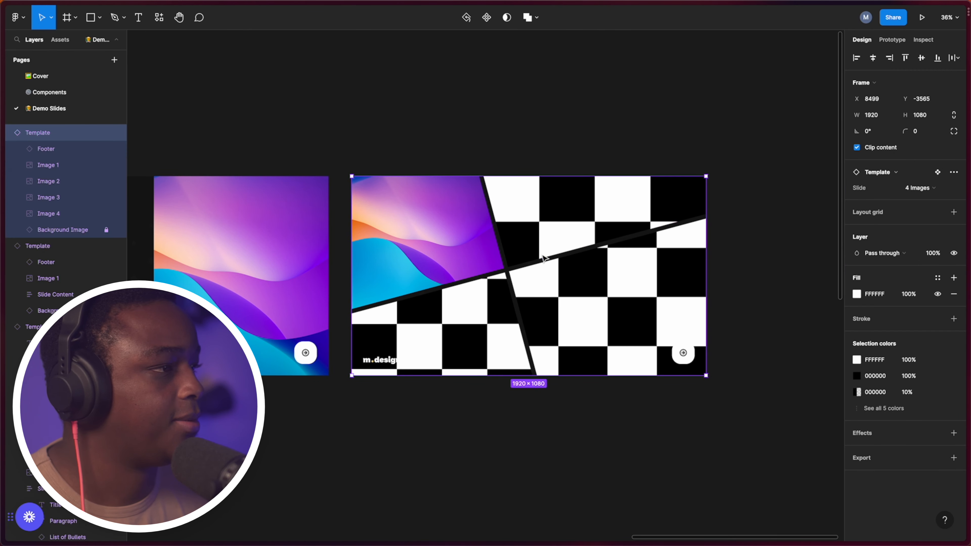
{"action": "left_click", "coordinate": [562, 292], "text": "shift+super"}
{"action": "left_click", "coordinate": [485, 314], "text": "shift+super"}
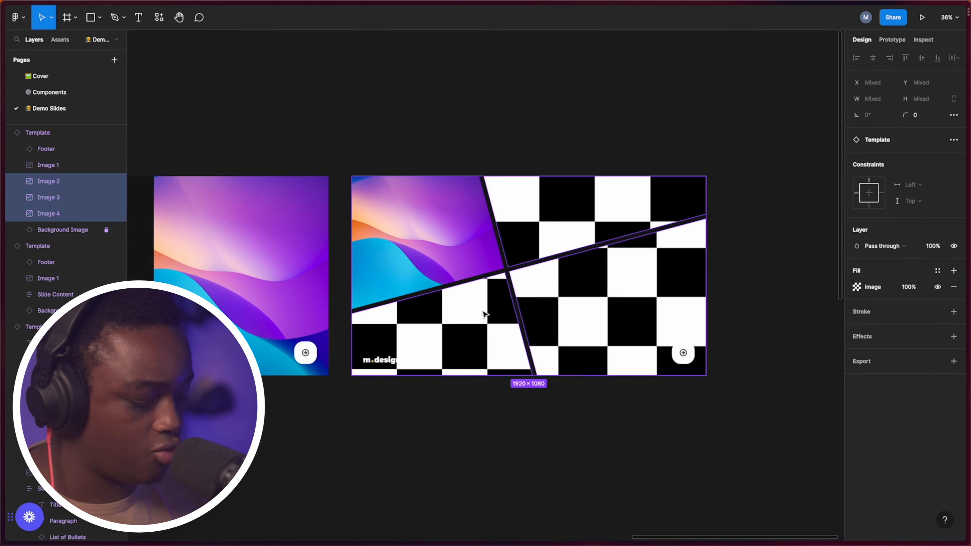
{"action": "key", "text": "super+slash"}
{"action": "key", "text": "Return"}
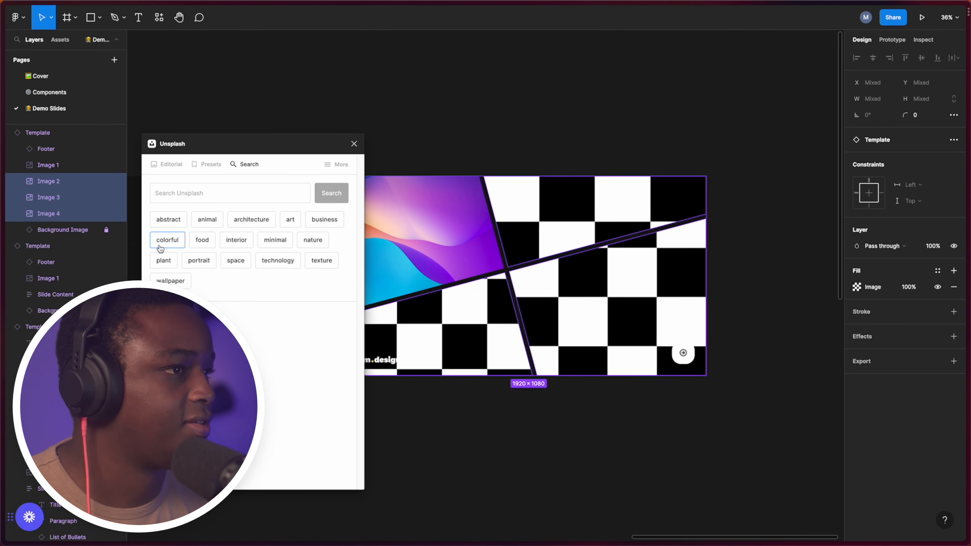
{"action": "left_click", "coordinate": [166, 220]}
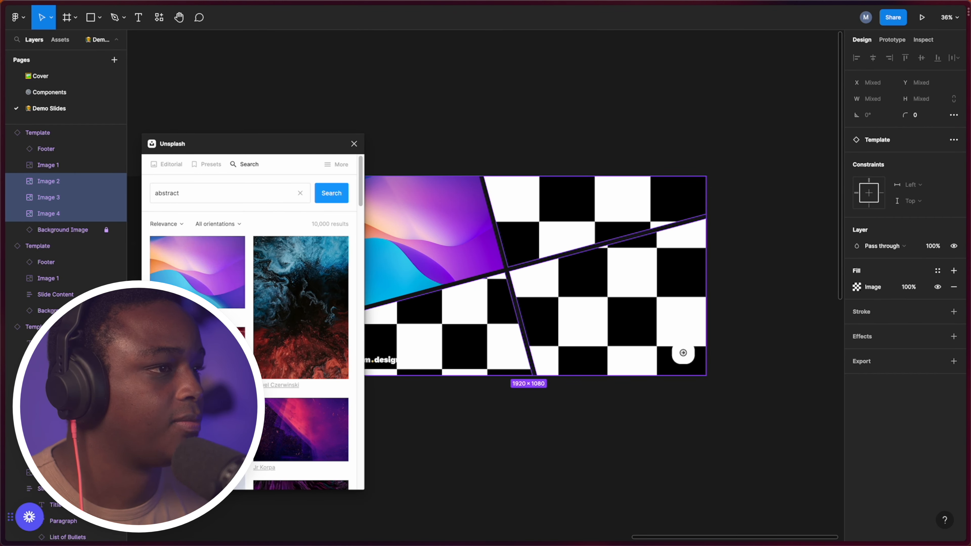
{"action": "left_click", "coordinate": [208, 165]}
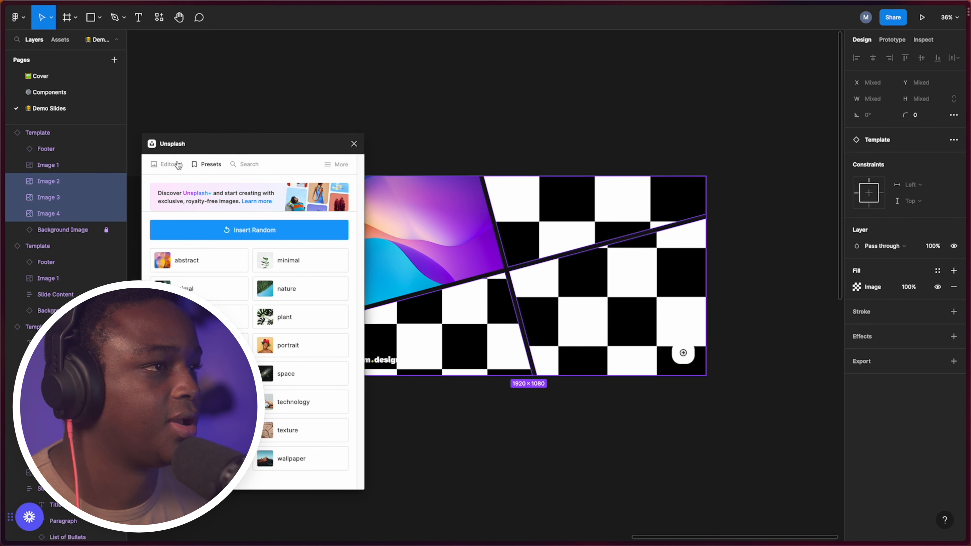
{"action": "left_click", "coordinate": [208, 264]}
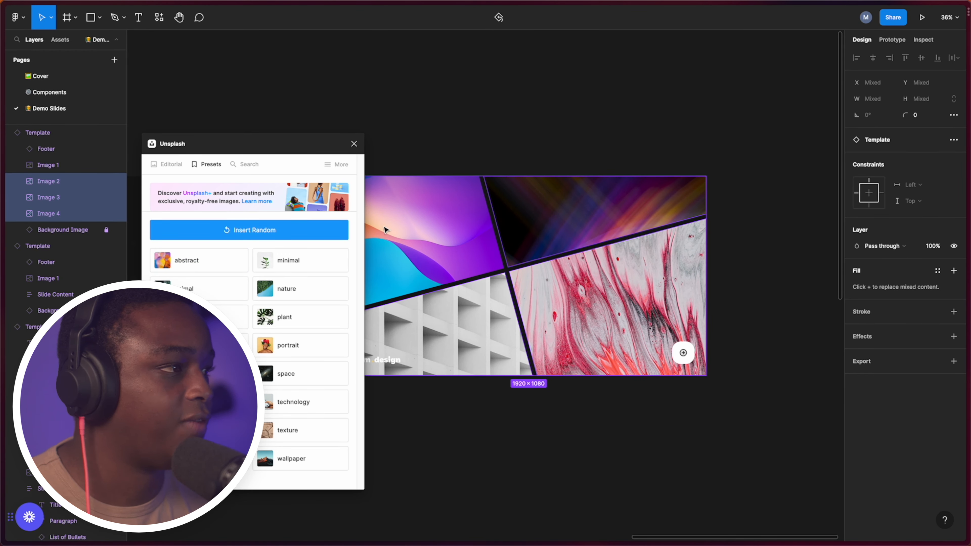
{"action": "left_click", "coordinate": [354, 144]}
{"action": "left_click", "coordinate": [588, 130]}
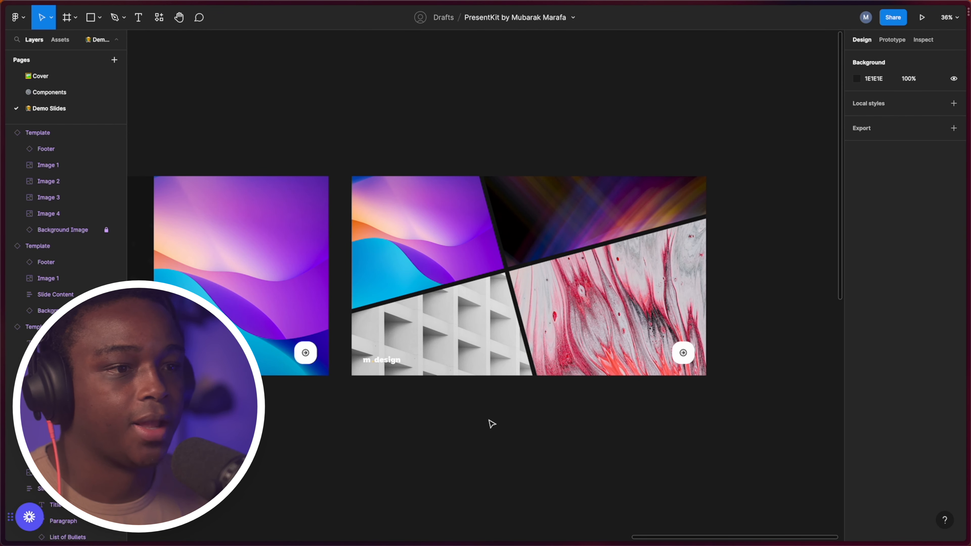
- Duplicate the 4 Images slide to the end of the row and switch the copy to the bullets layout with phone mockups
{"action": "scroll", "coordinate": [494, 353], "scroll_direction": "right", "scroll_amount": 1}
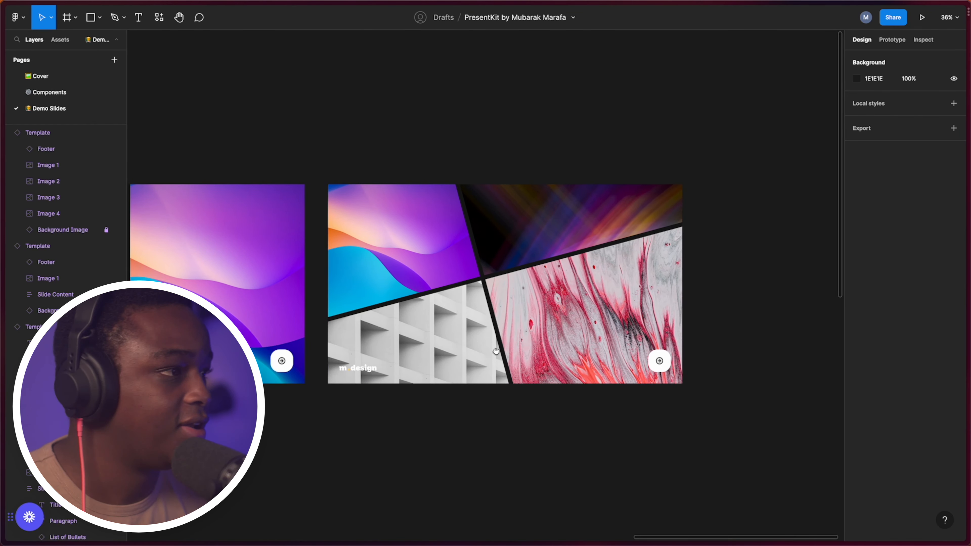
{"action": "scroll", "coordinate": [494, 353], "scroll_direction": "left", "scroll_amount": 1}
{"action": "scroll", "coordinate": [746, 350], "scroll_direction": "right", "scroll_amount": 6}
{"action": "left_click_drag", "start_coordinate": [221, 358], "coordinate": [596, 360]}
{"action": "scroll", "coordinate": [596, 360], "scroll_direction": "right", "scroll_amount": 5}
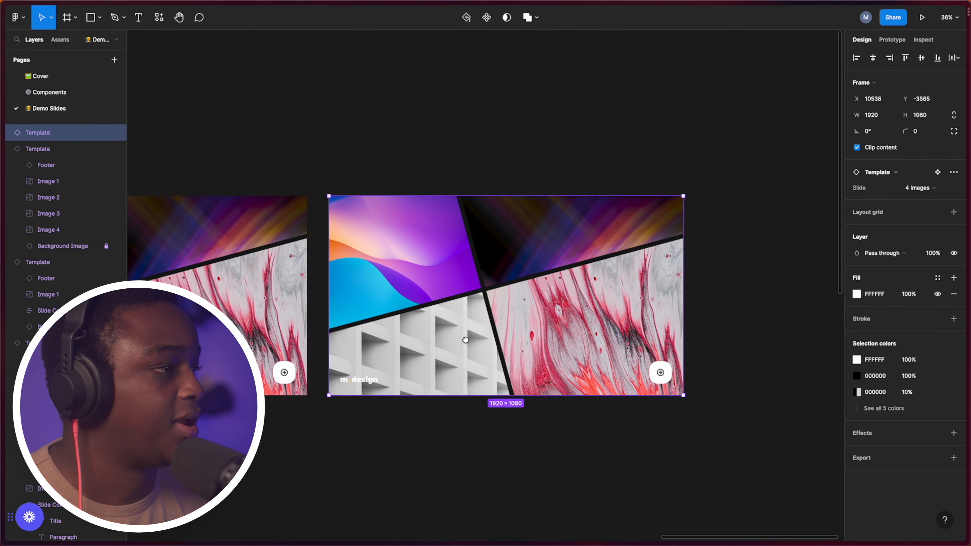
{"action": "left_click", "coordinate": [938, 189]}
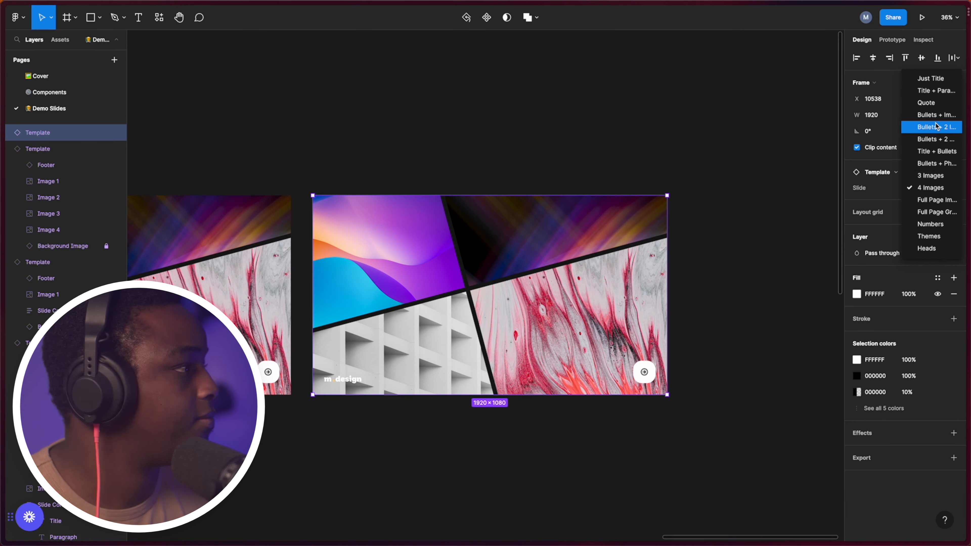
{"action": "left_click", "coordinate": [935, 164]}
{"action": "left_click", "coordinate": [550, 173]}
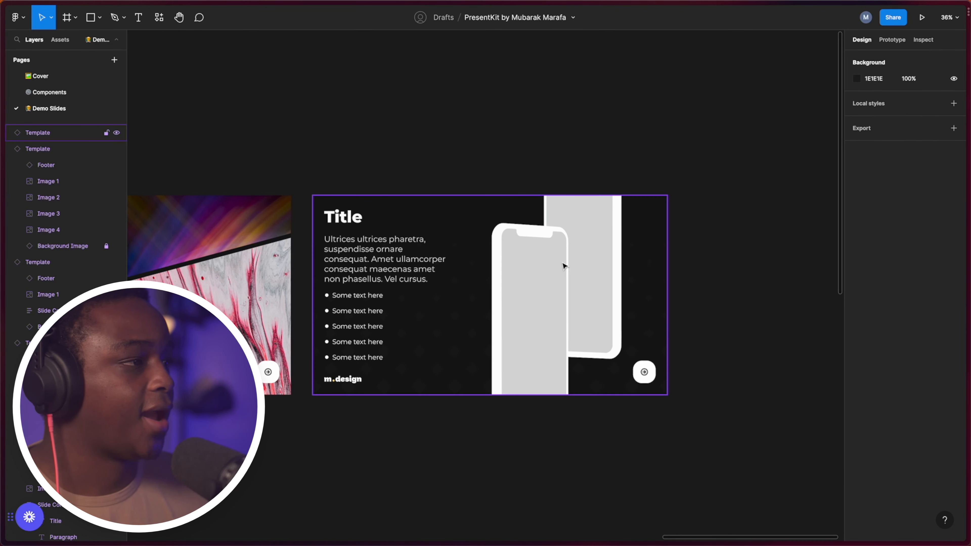
- Replace the phone slide's title with "Mockups!" and its paragraph with "These screens are blah blah blah"
{"action": "double_click", "coordinate": [345, 215]}
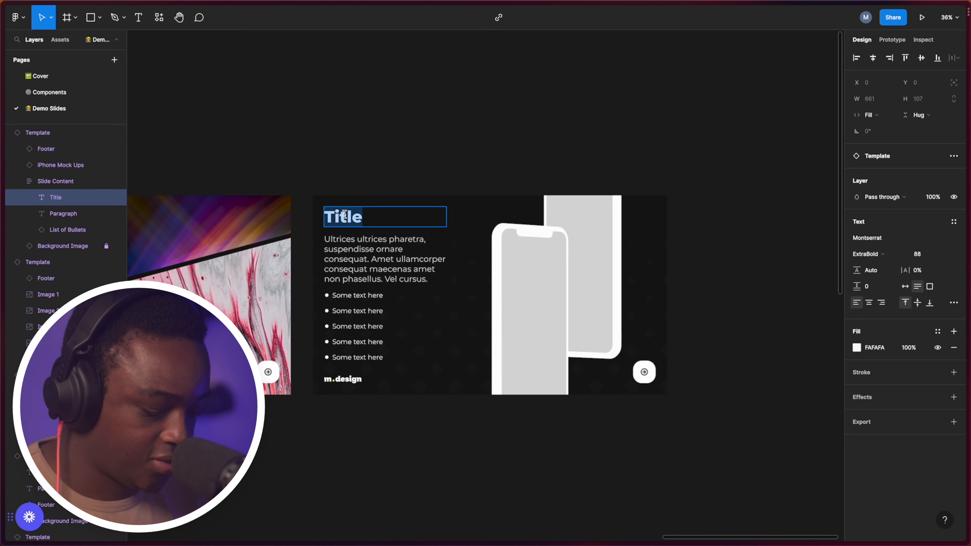
{"action": "type", "text": "Mockups!"}
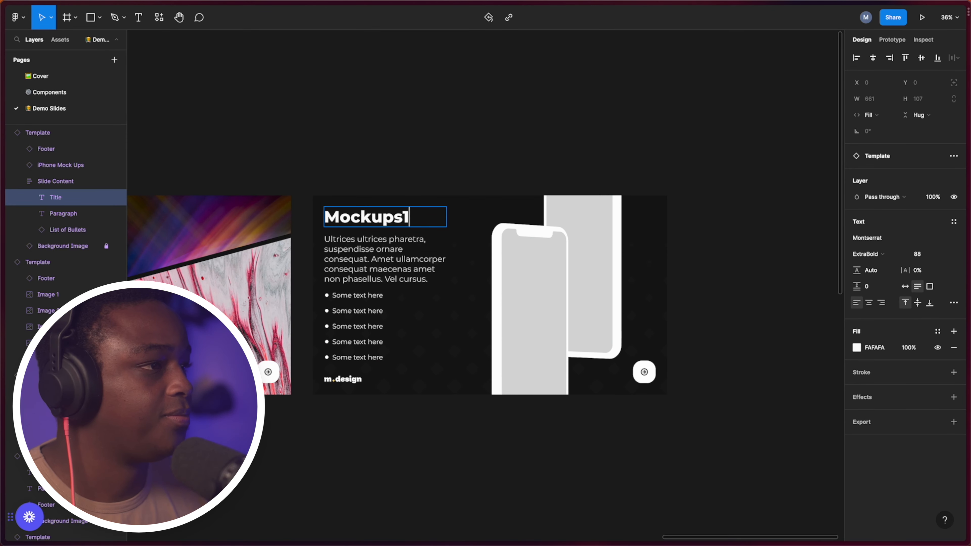
{"action": "double_click", "coordinate": [360, 253]}
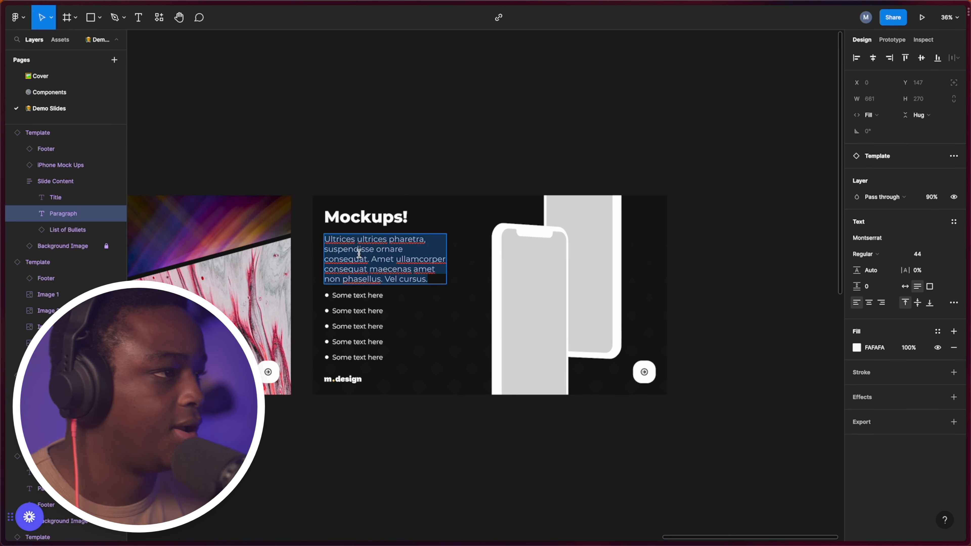
{"action": "type", "text": "These "}
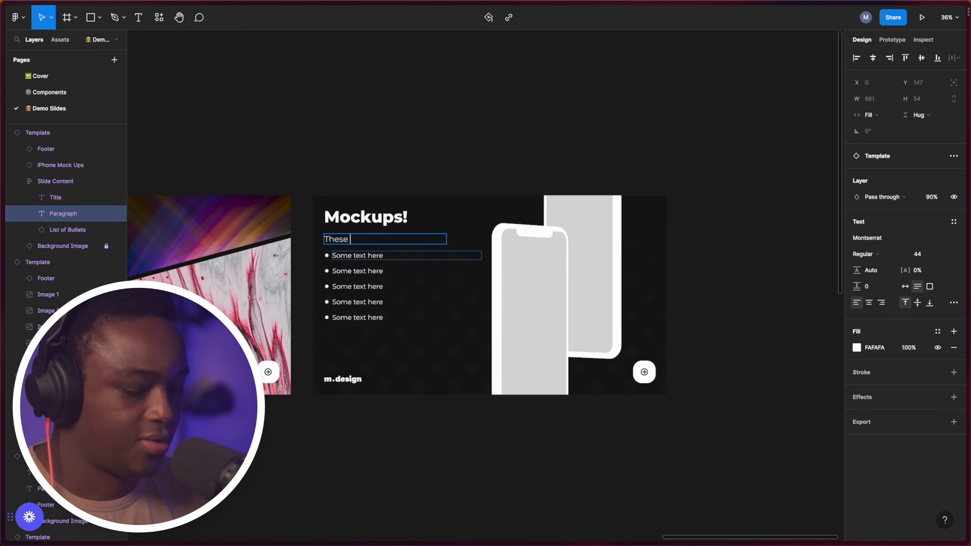
{"action": "type", "text": "screens"}
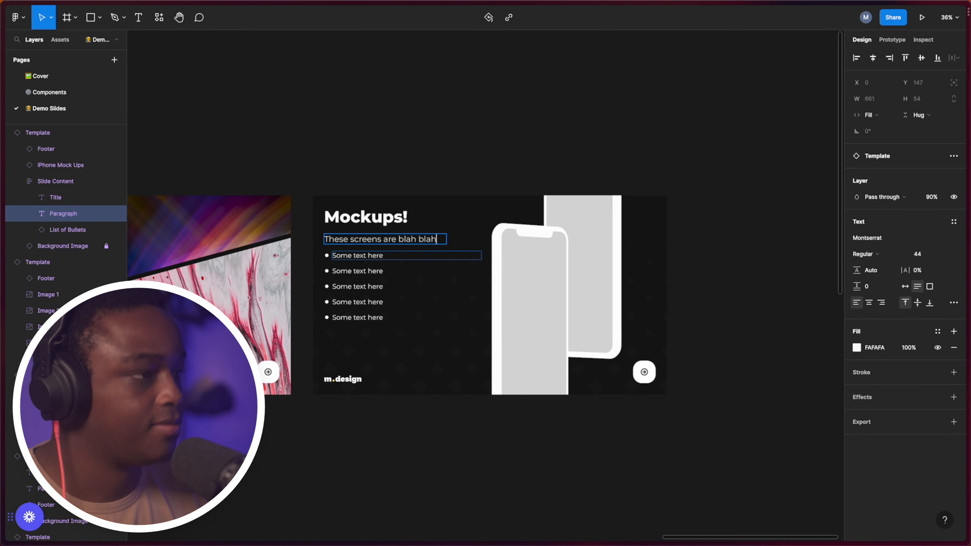
{"action": "type", "text": " are blah"}
{"action": "left_click", "coordinate": [541, 163]}
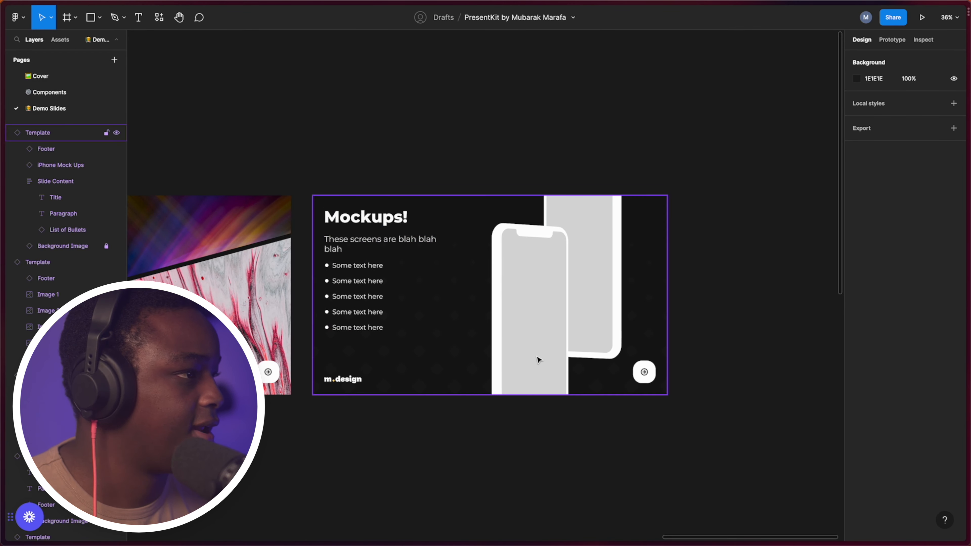
- Select the "Change This" screen layer inside the front phone's Mockup group
{"action": "left_click", "coordinate": [540, 360], "text": "super"}
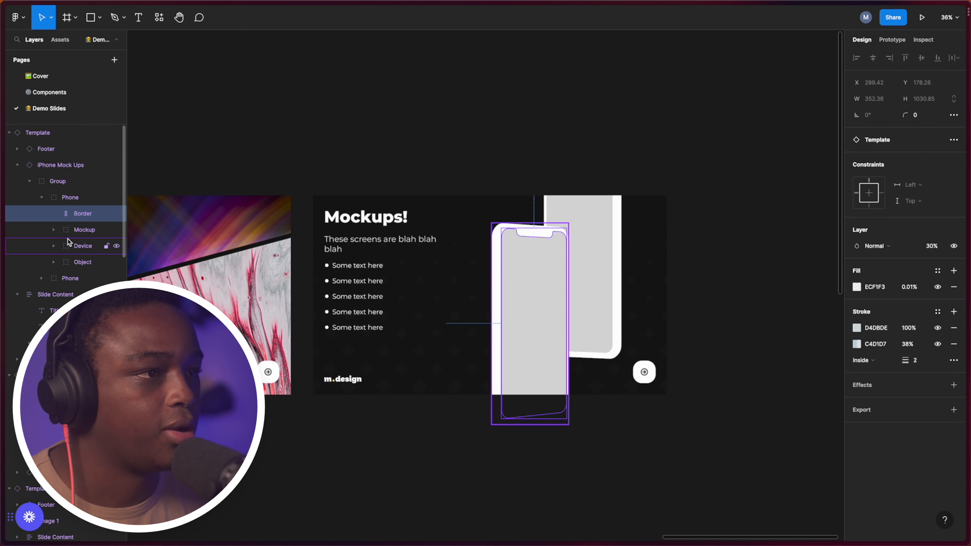
{"action": "left_click", "coordinate": [54, 229]}
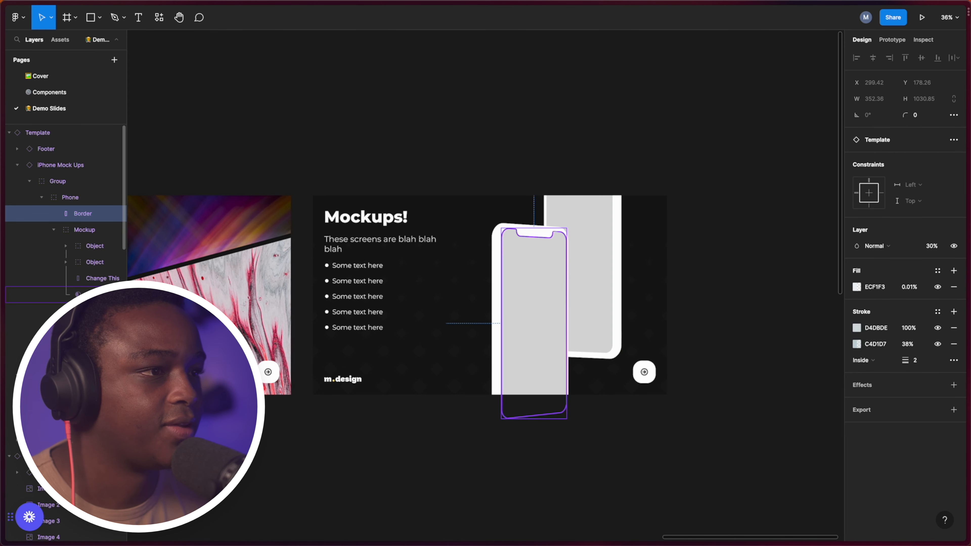
{"action": "left_click", "coordinate": [93, 284]}
{"action": "left_click_drag", "start_coordinate": [717, 299], "coordinate": [509, 256]}
{"action": "scroll", "coordinate": [503, 285], "scroll_direction": "left", "scroll_amount": 3}
{"action": "scroll", "coordinate": [502, 285], "scroll_direction": "up", "scroll_amount": 2}
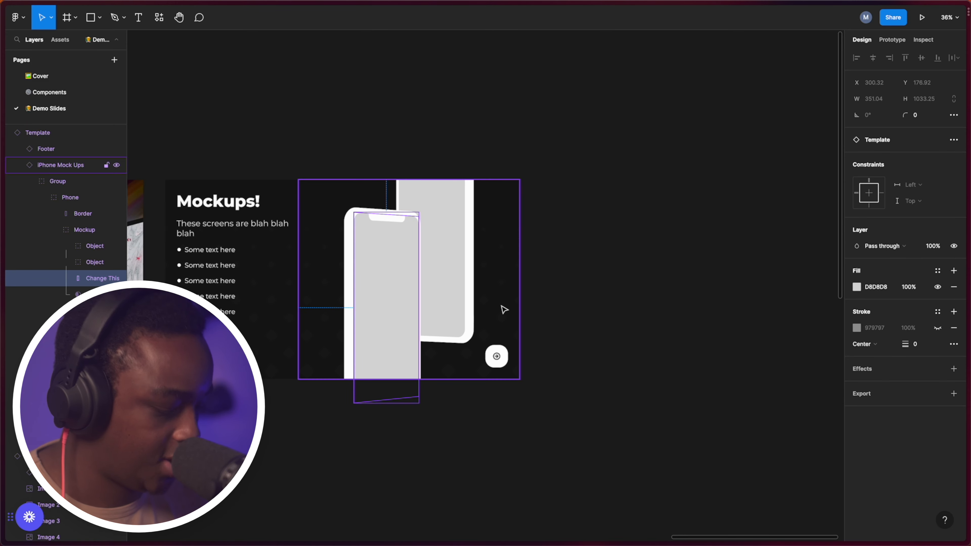
- Search the available plugins for "mockup"
{"action": "left_click", "coordinate": [159, 17]}
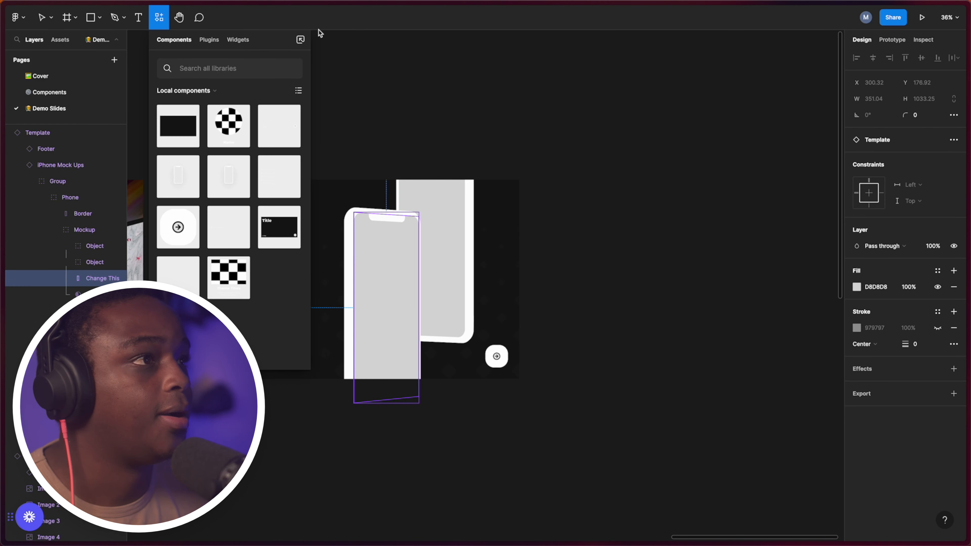
{"action": "left_click", "coordinate": [209, 40]}
{"action": "type", "text": "mockup"}
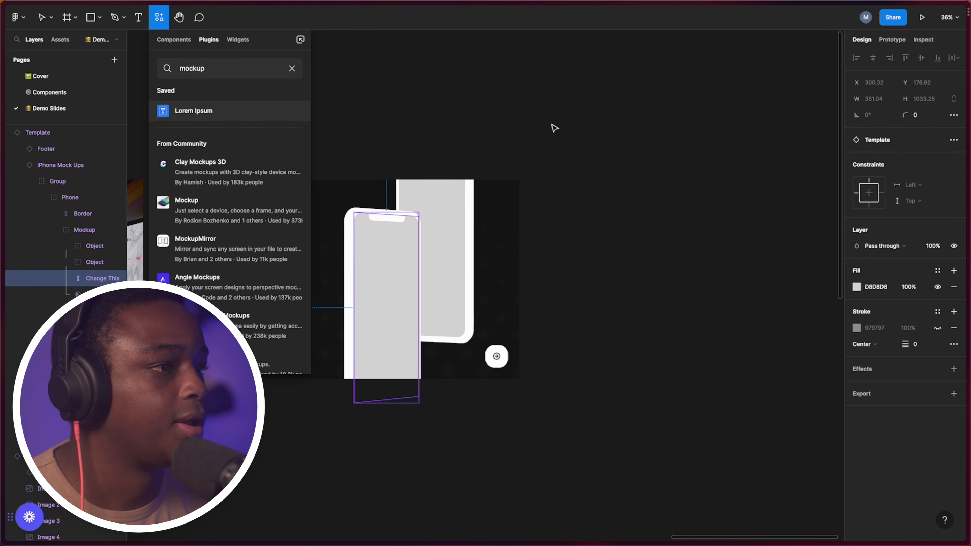
{"action": "left_click", "coordinate": [544, 236]}
- Try to find a plugin by searching the quick actions for "mockup"
{"action": "left_click", "coordinate": [403, 295], "text": "super"}
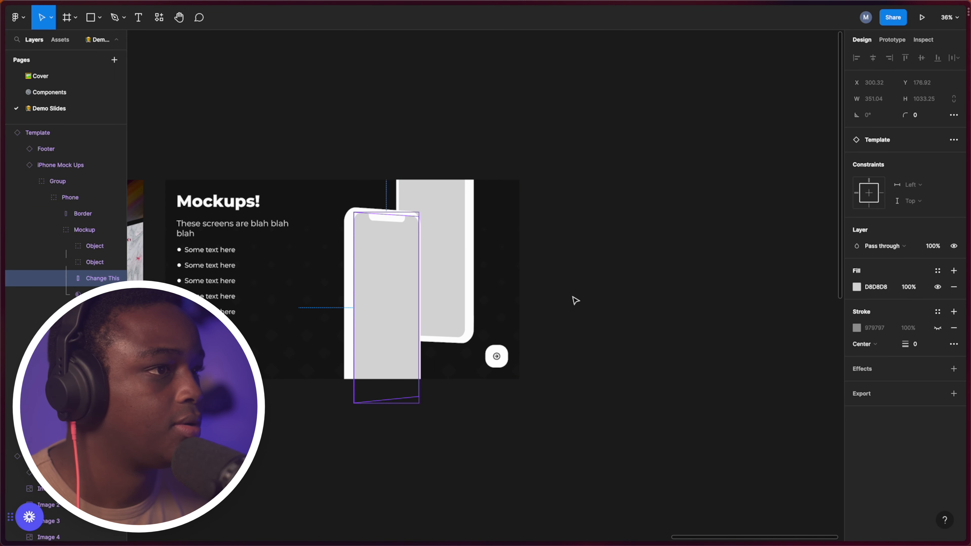
{"action": "key", "text": "super+slash"}
{"action": "type", "text": "mockup"}
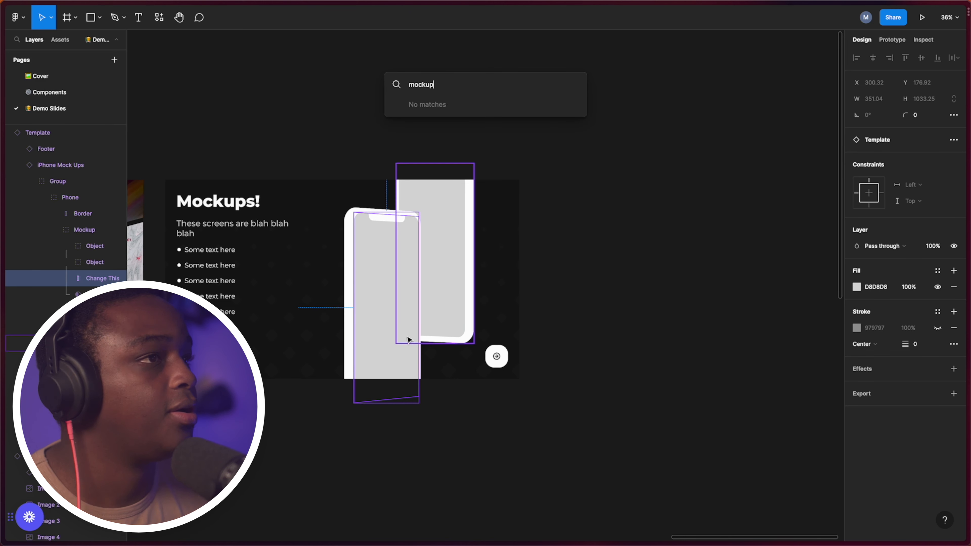
- Run the Easy Mockup plugin from the "mockup" results on the selected "Change This" layer and move its window higher
{"action": "left_click", "coordinate": [159, 17]}
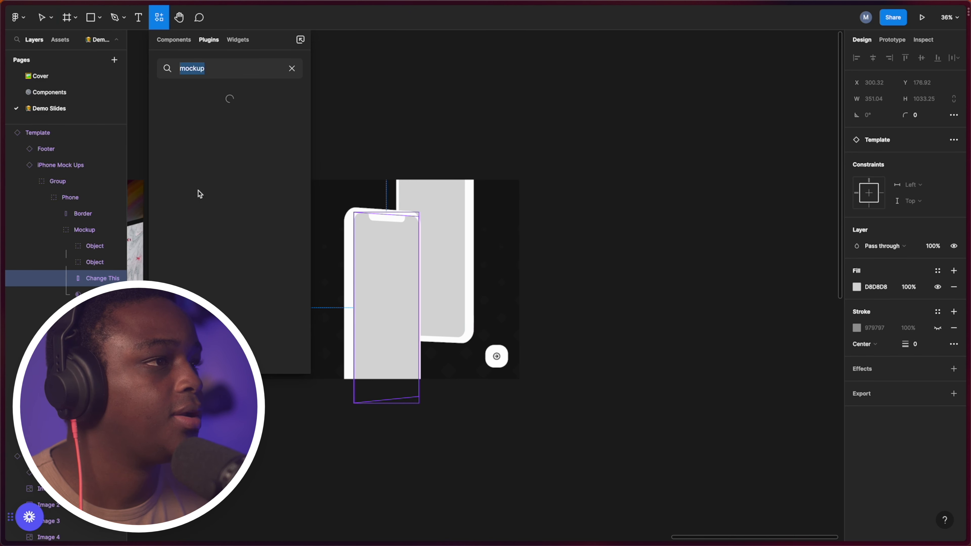
{"action": "scroll", "coordinate": [258, 281], "scroll_direction": "down", "scroll_amount": 5}
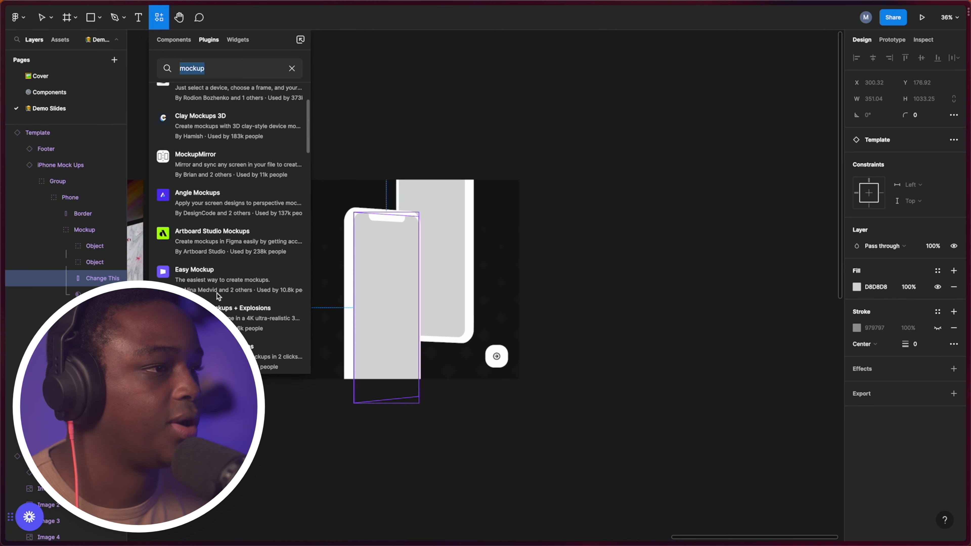
{"action": "key", "text": "Escape"}
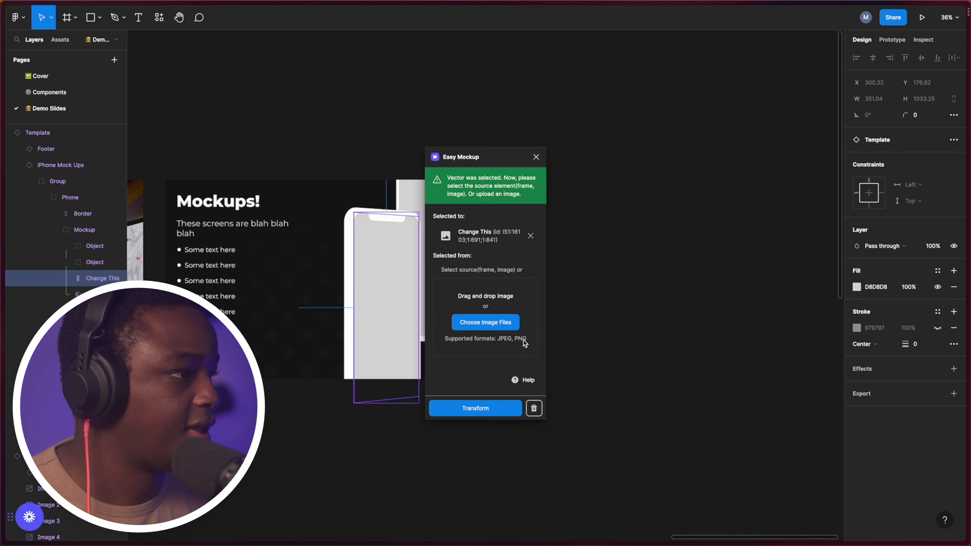
{"action": "left_click_drag", "start_coordinate": [507, 156], "coordinate": [438, 95]}
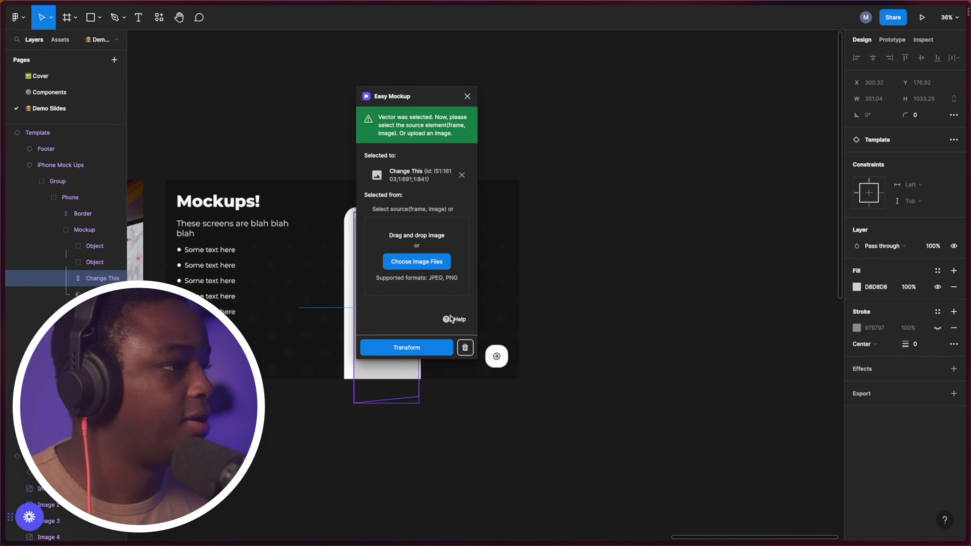
- Choose Frame 5 as the Easy Mockup source and transform it onto the front phone's "Change This" layer
{"action": "scroll", "coordinate": [389, 475], "scroll_direction": "down", "scroll_amount": 10}
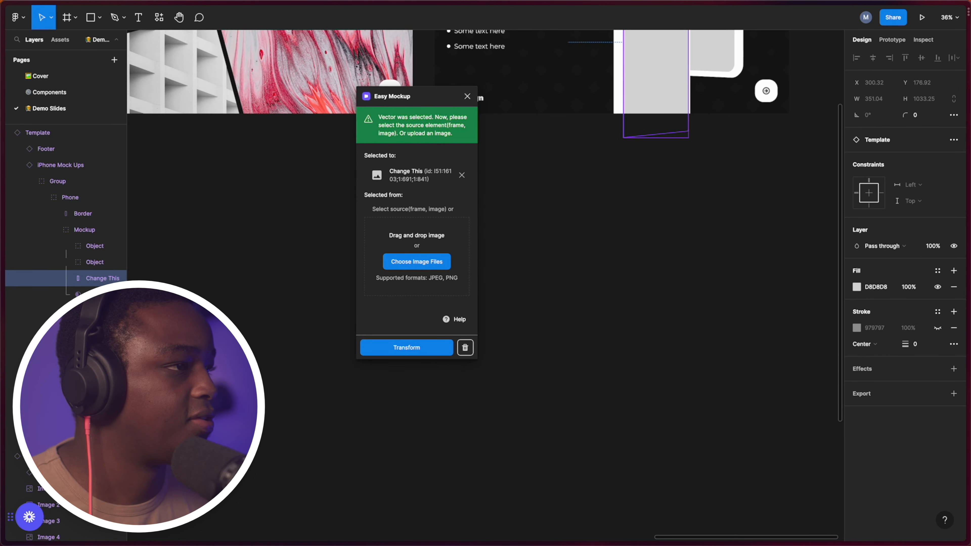
{"action": "scroll", "coordinate": [436, 416], "scroll_direction": "down", "scroll_amount": 5}
{"action": "scroll", "coordinate": [436, 415], "scroll_direction": "down", "scroll_amount": 5}
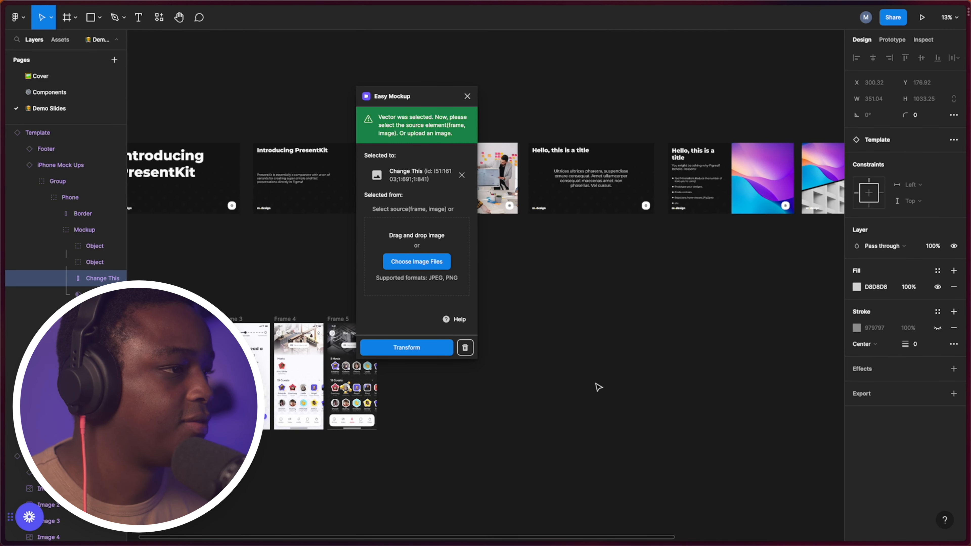
{"action": "scroll", "coordinate": [440, 440], "scroll_direction": "right", "scroll_amount": 5}
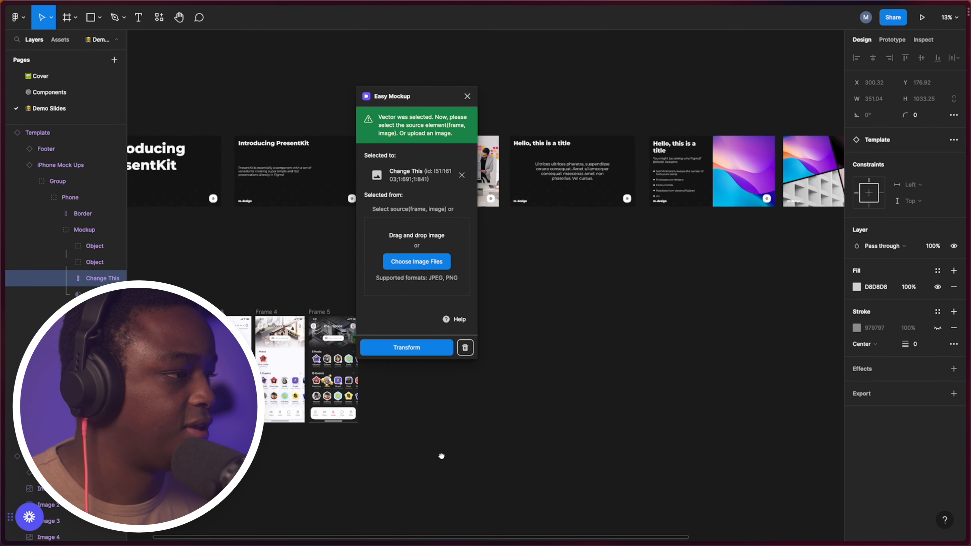
{"action": "left_click", "coordinate": [226, 396]}
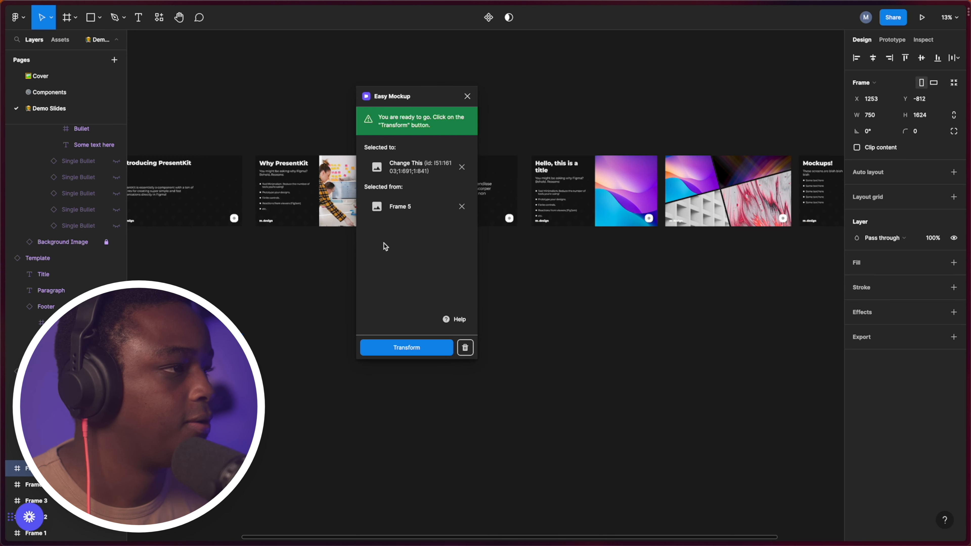
{"action": "left_click", "coordinate": [421, 348]}
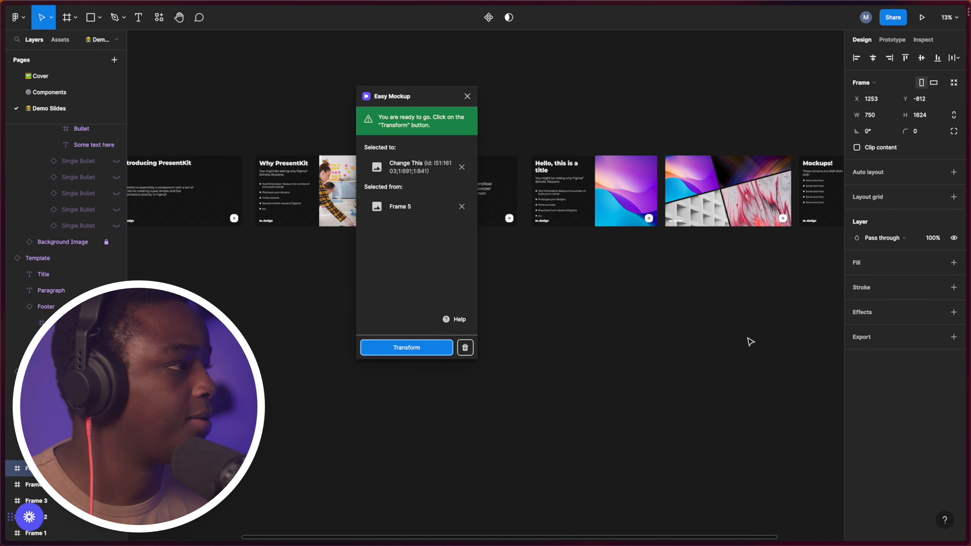
{"action": "left_click_drag", "start_coordinate": [713, 354], "coordinate": [454, 398]}
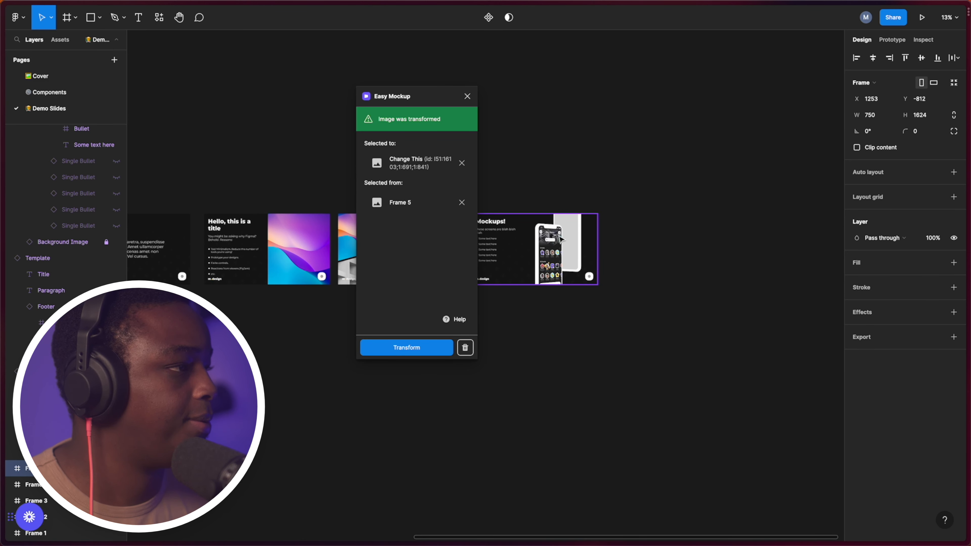
- Find and select the "Change This" screen layer of the back phone on the Mockups! slide
{"action": "left_click", "coordinate": [571, 234]}
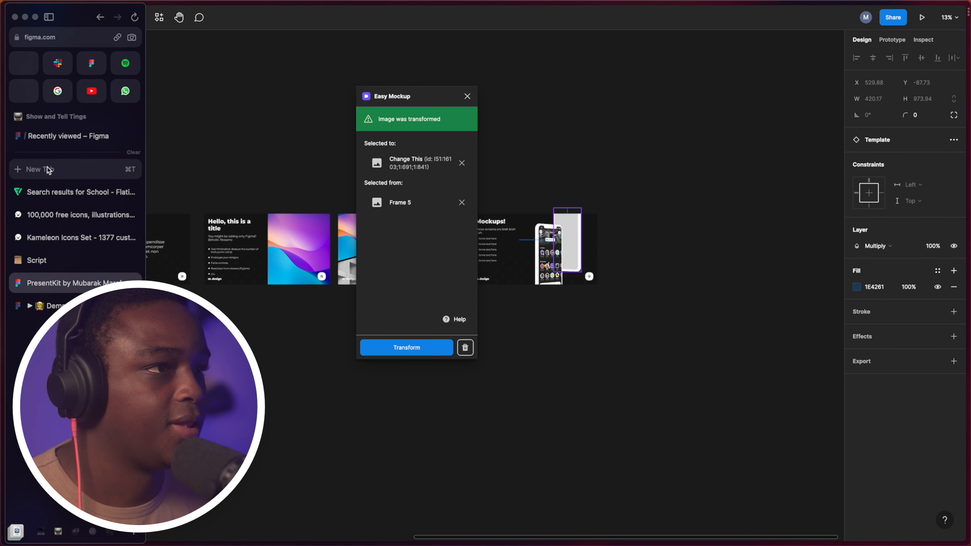
{"action": "scroll", "coordinate": [92, 175], "scroll_direction": "up", "scroll_amount": 2}
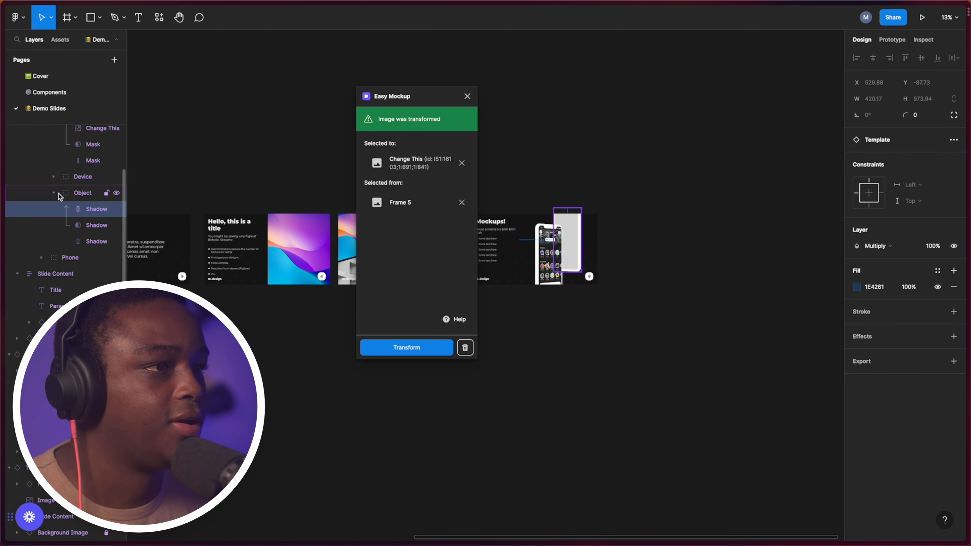
{"action": "left_click", "coordinate": [52, 177]}
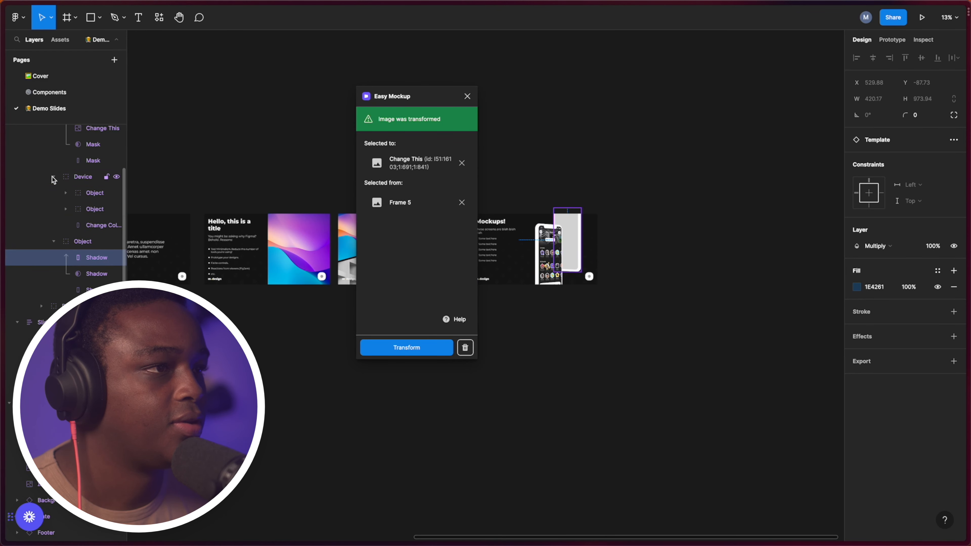
{"action": "left_click", "coordinate": [65, 210]}
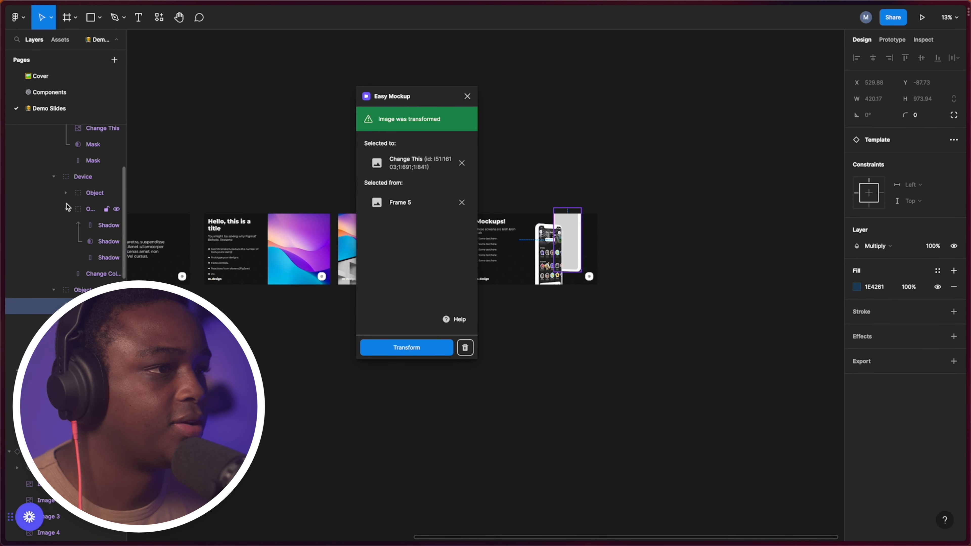
{"action": "left_click", "coordinate": [66, 193]}
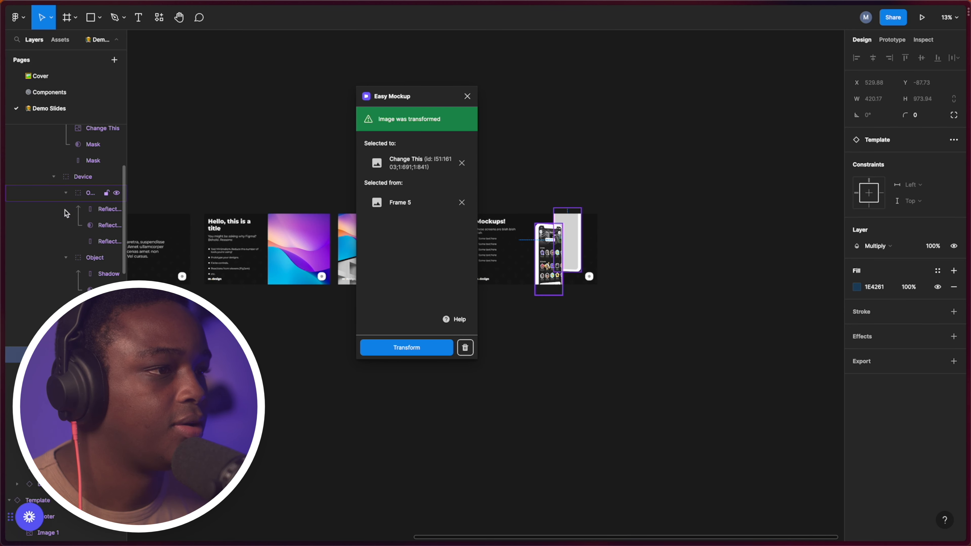
{"action": "left_click", "coordinate": [606, 239]}
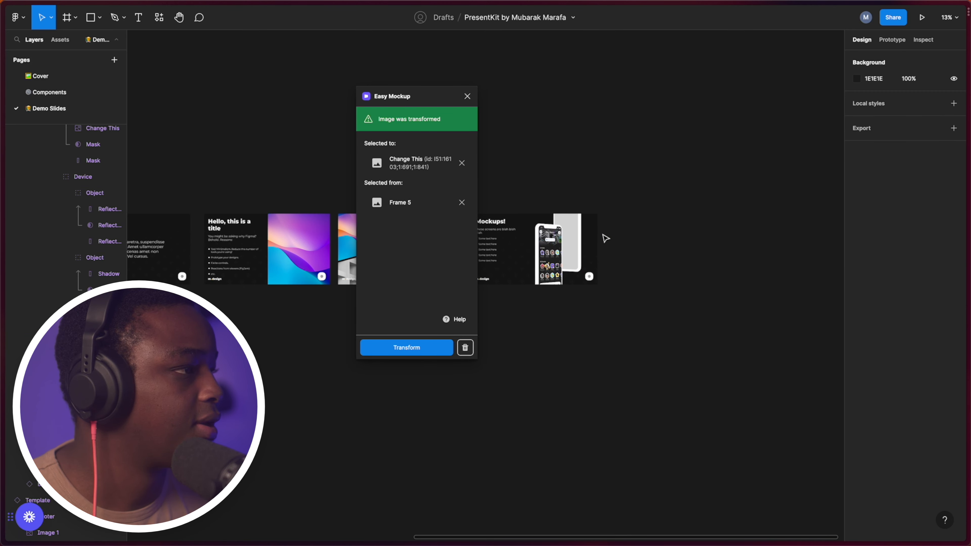
{"action": "left_click", "coordinate": [577, 238]}
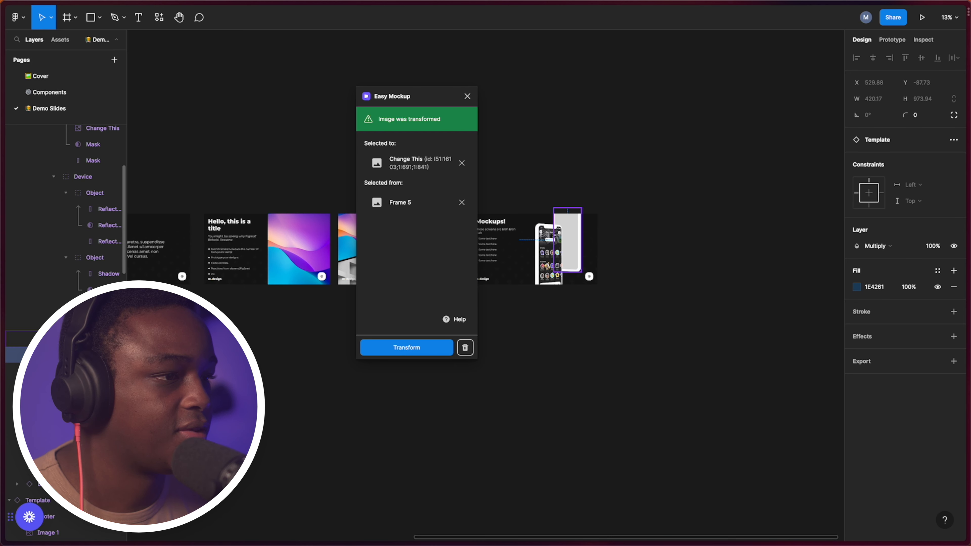
{"action": "left_click", "coordinate": [41, 404]}
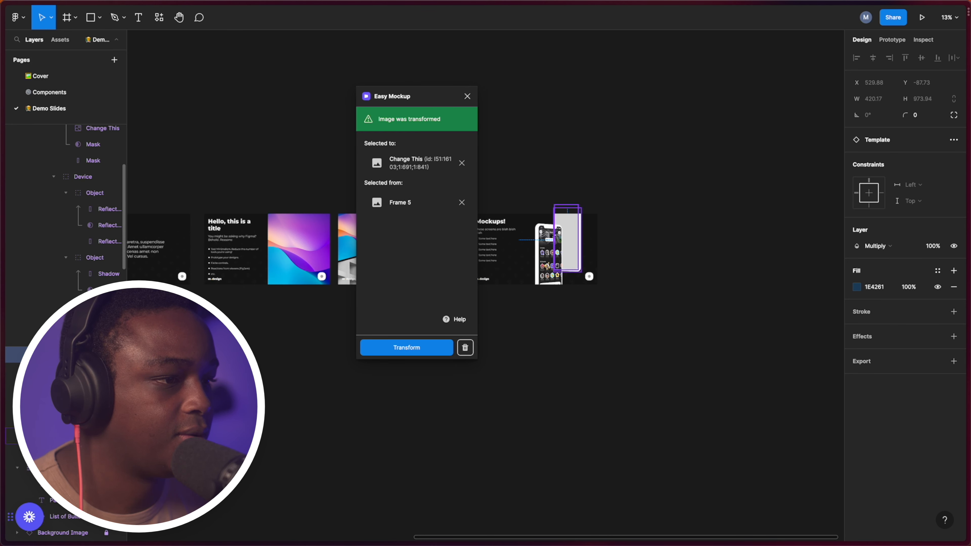
{"action": "left_click", "coordinate": [53, 420]}
{"action": "left_click", "coordinate": [92, 484]}
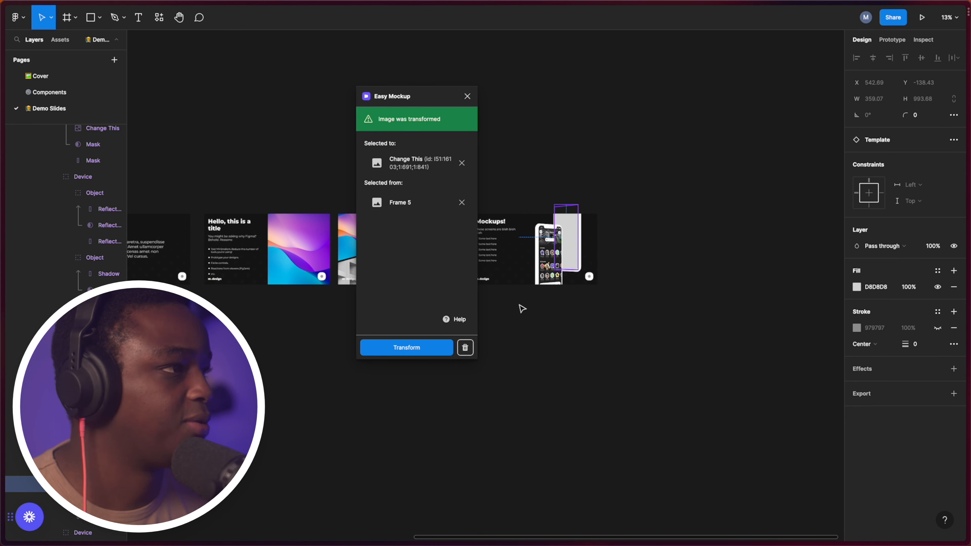
- Close Easy Mockup and run it again for the back phone's "Change This" layer by searching for "mock"
{"action": "scroll", "coordinate": [520, 307], "scroll_direction": "up", "scroll_amount": 1}
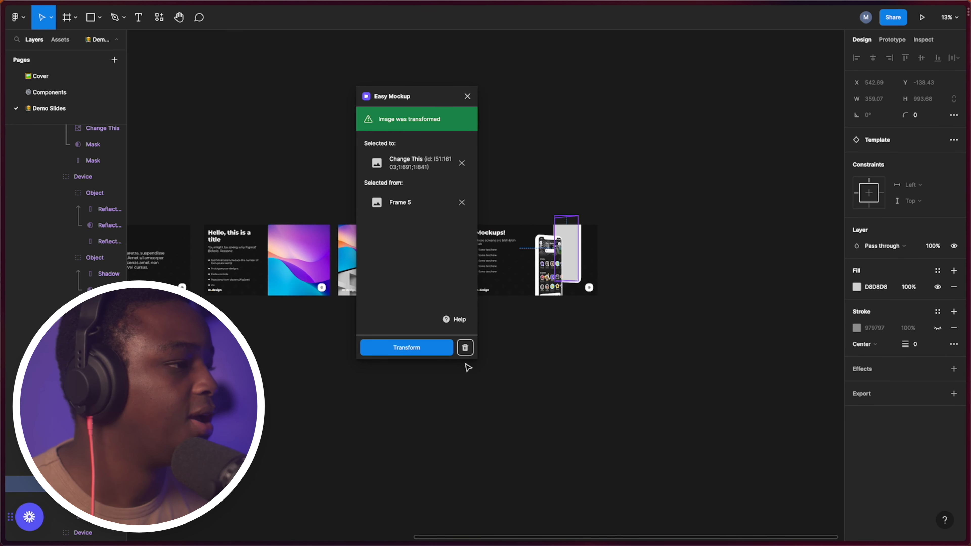
{"action": "left_click", "coordinate": [467, 97]}
{"action": "key", "text": "super+slash"}
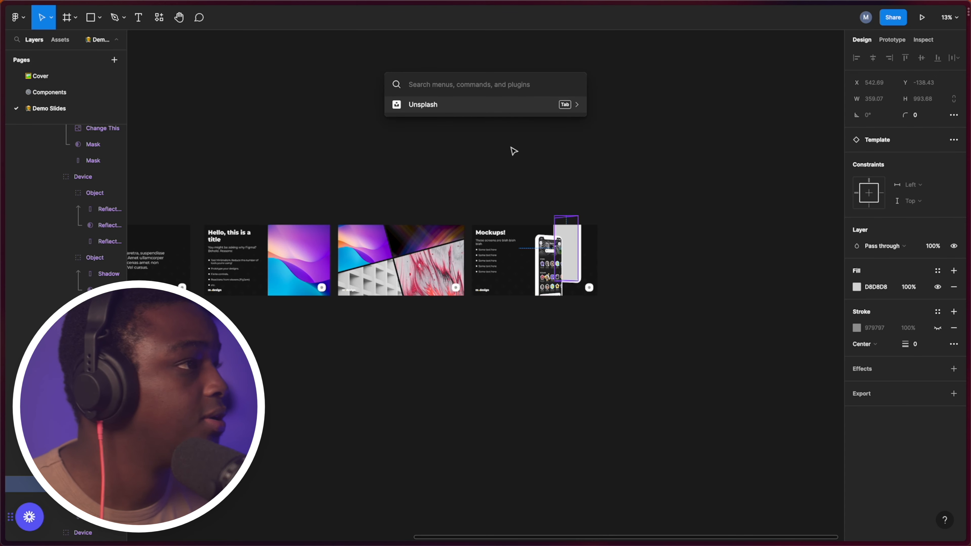
{"action": "type", "text": "mock"}
{"action": "key", "text": "Return"}
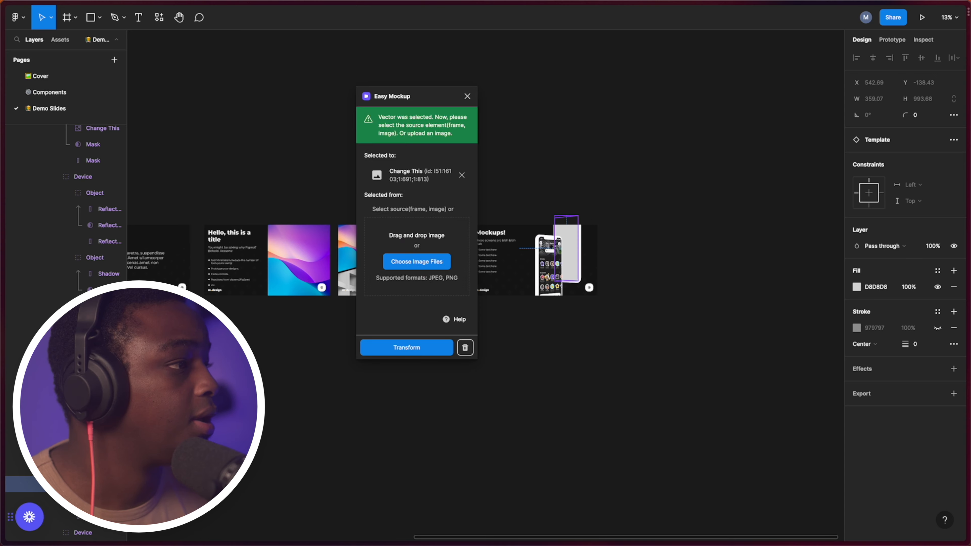
- Transform Frame 2 onto the back phone's screen, then close the plugin and clear the selection
{"action": "scroll", "coordinate": [286, 481], "scroll_direction": "down", "scroll_amount": 5}
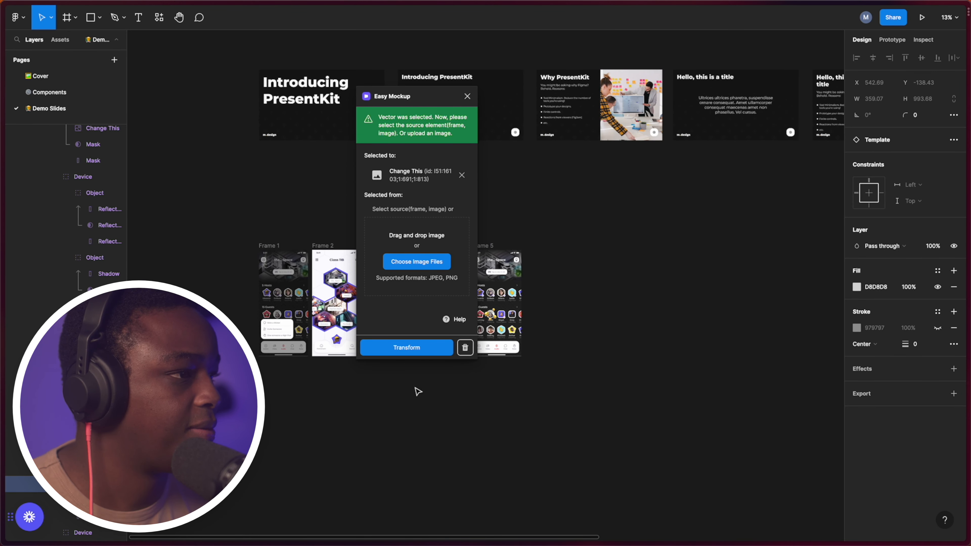
{"action": "scroll", "coordinate": [419, 393], "scroll_direction": "left", "scroll_amount": 3}
{"action": "left_click", "coordinate": [251, 261]}
{"action": "left_click", "coordinate": [252, 261]}
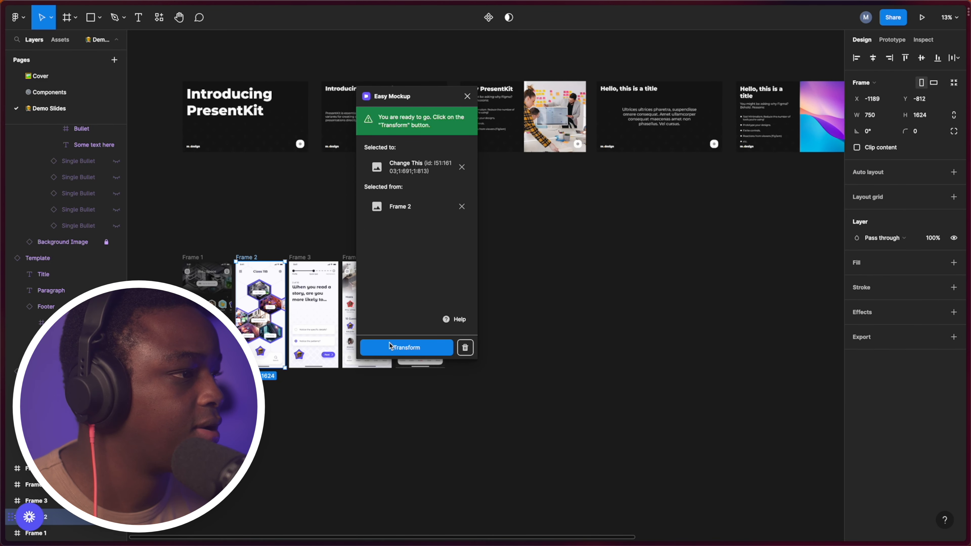
{"action": "left_click", "coordinate": [402, 354]}
{"action": "left_click_drag", "start_coordinate": [714, 265], "coordinate": [346, 415]}
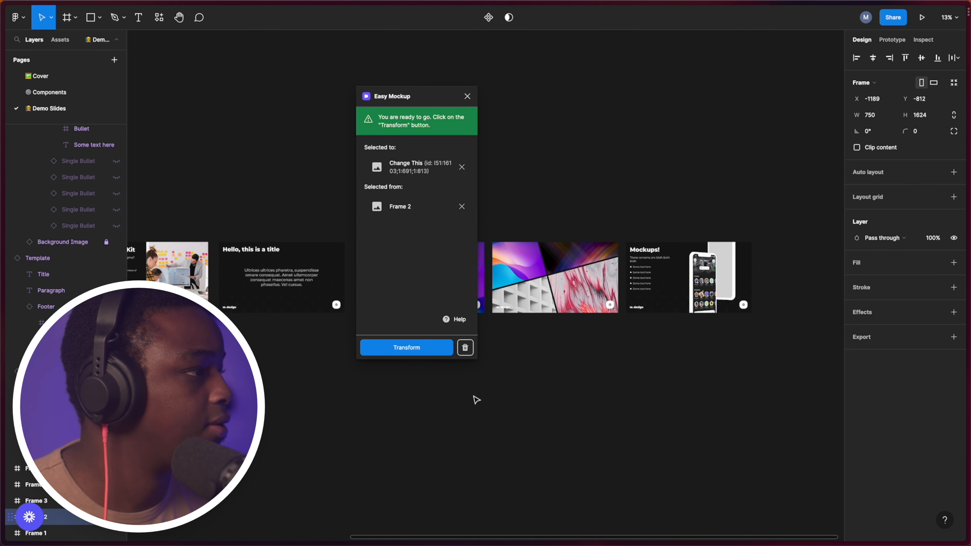
{"action": "left_click_drag", "start_coordinate": [758, 282], "coordinate": [674, 318]}
{"action": "scroll", "coordinate": [674, 319], "scroll_direction": "up", "scroll_amount": 5}
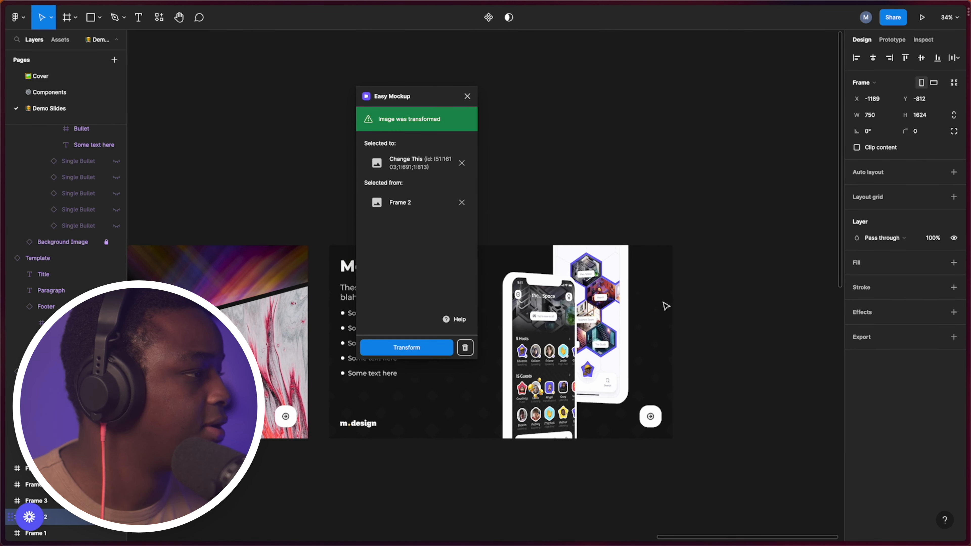
{"action": "left_click", "coordinate": [467, 97]}
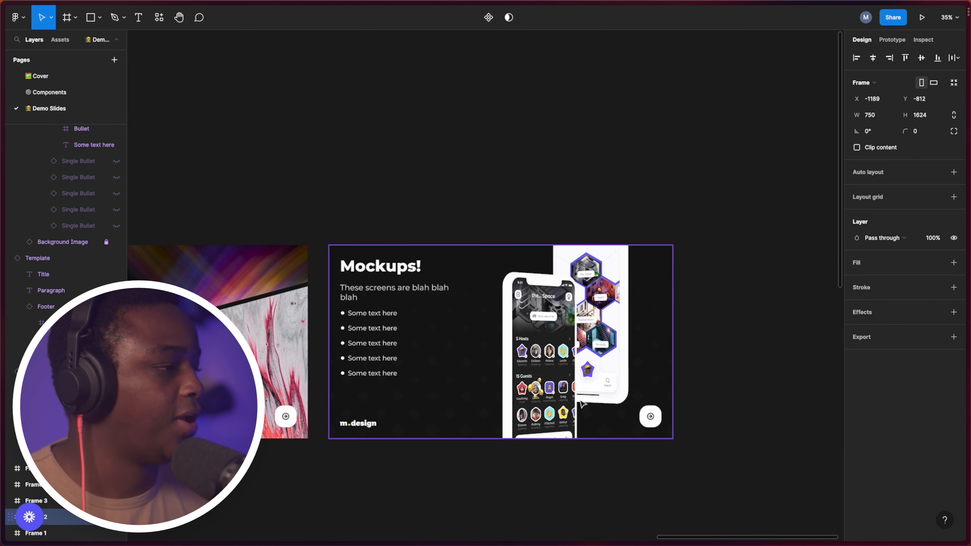
{"action": "left_click", "coordinate": [614, 157]}
- Switch the Mockups! slide's iPhone Mock Ups component to the "One" variant
{"action": "left_click_drag", "start_coordinate": [482, 417], "coordinate": [496, 328]}
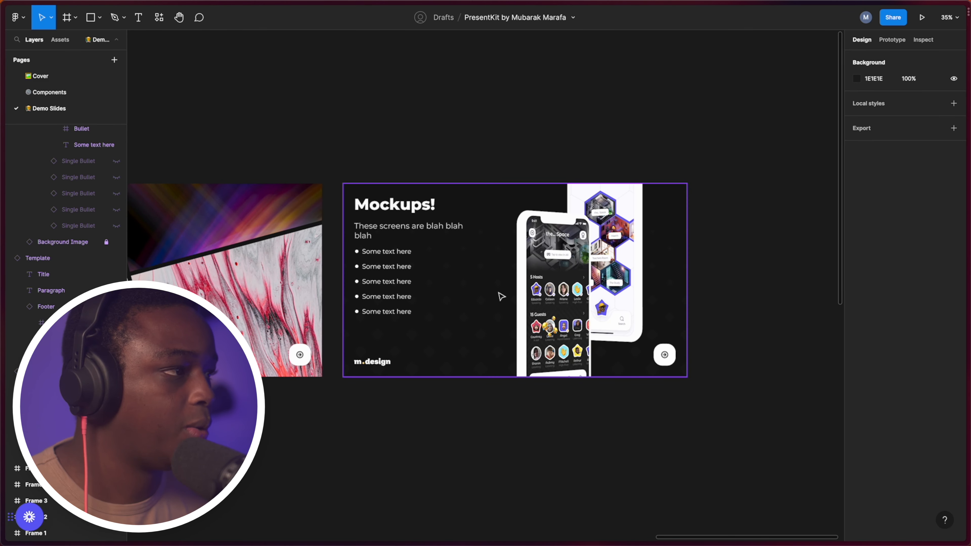
{"action": "scroll", "coordinate": [405, 412], "scroll_direction": "down", "scroll_amount": 2}
{"action": "scroll", "coordinate": [405, 412], "scroll_direction": "left", "scroll_amount": 2}
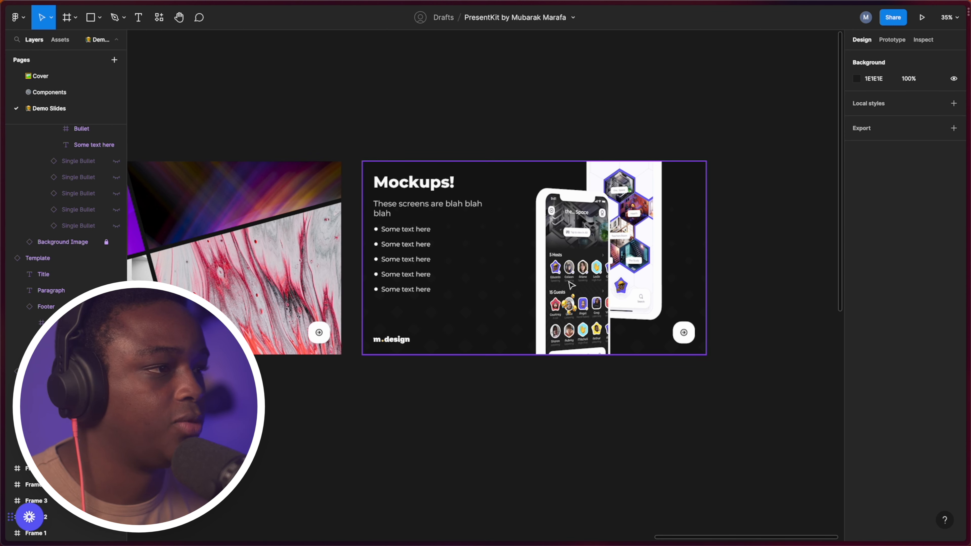
{"action": "scroll", "coordinate": [682, 331], "scroll_direction": "right", "scroll_amount": 5}
{"action": "scroll", "coordinate": [682, 331], "scroll_direction": "up", "scroll_amount": 2}
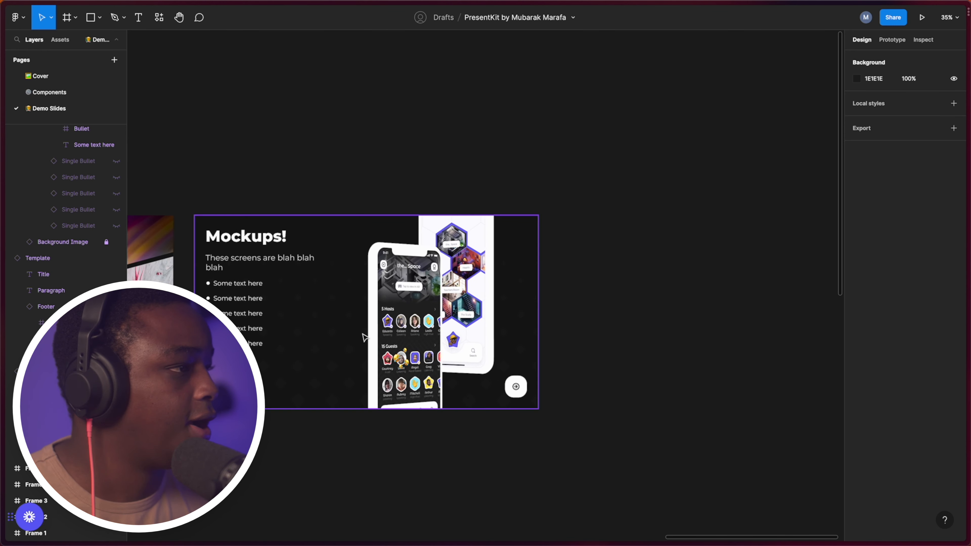
{"action": "left_click", "coordinate": [495, 274]}
{"action": "left_click", "coordinate": [366, 302]}
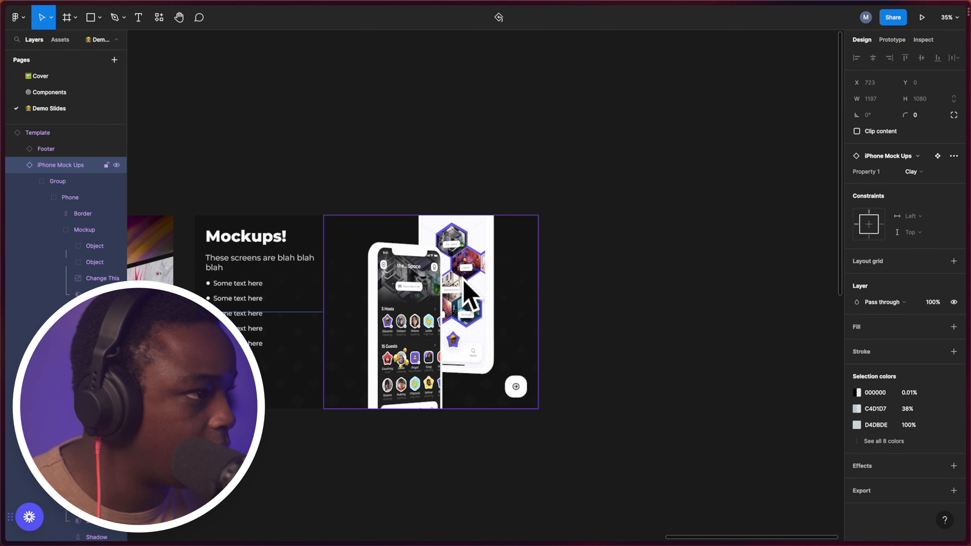
{"action": "left_click", "coordinate": [915, 172]}
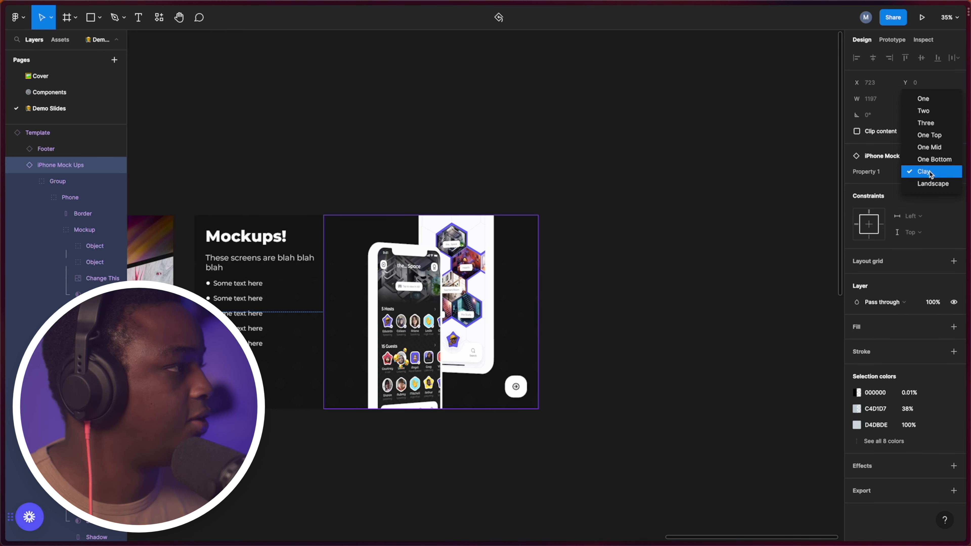
{"action": "left_click", "coordinate": [935, 100]}
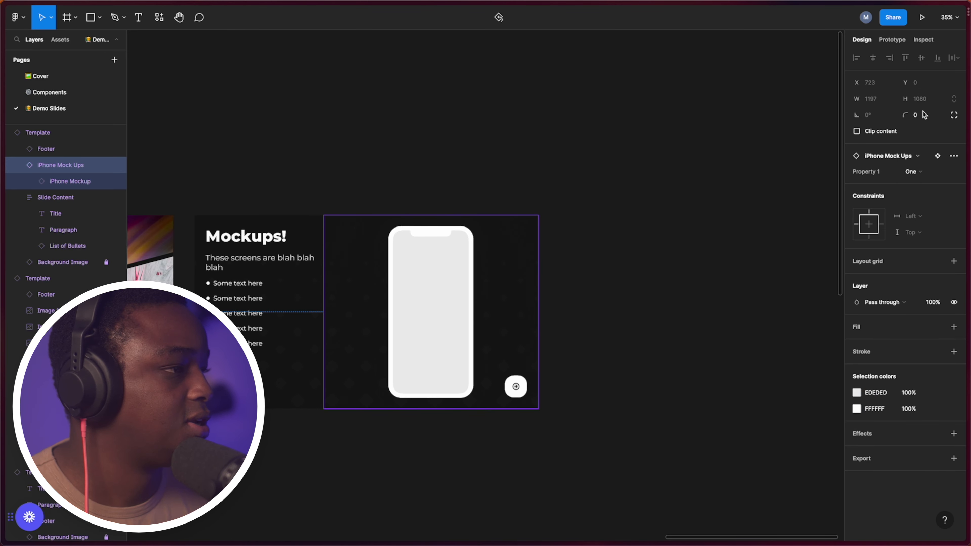
- Select the single phone's "Change This" layer and run Easy Mockup on it by searching for "mock"
{"action": "double_click", "coordinate": [448, 312]}
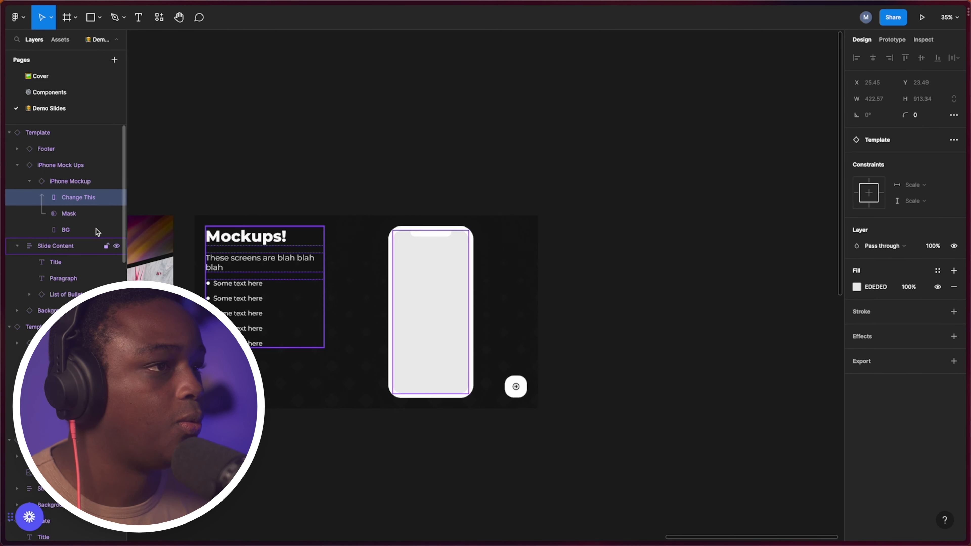
{"action": "scroll", "coordinate": [450, 397], "scroll_direction": "down", "scroll_amount": 3}
{"action": "key", "text": "super+slash"}
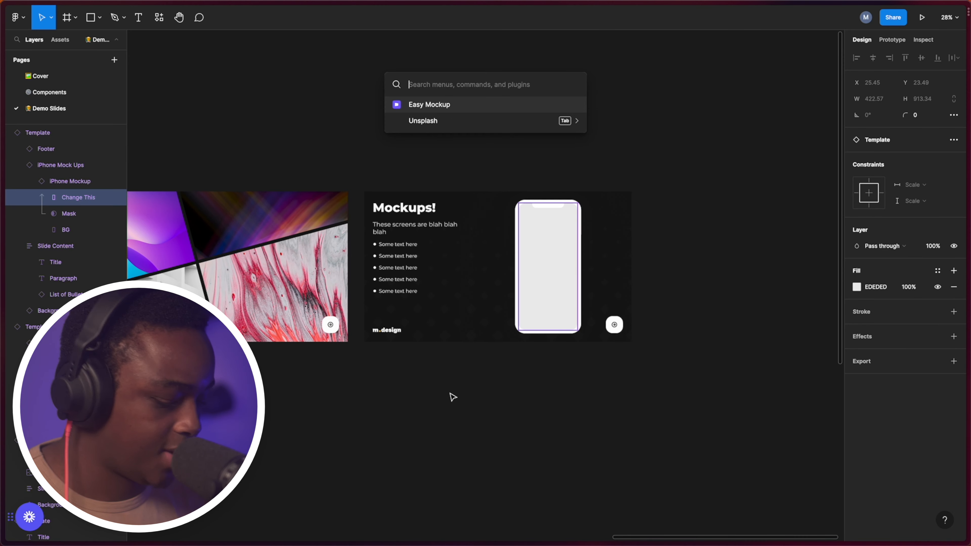
{"action": "type", "text": "mock"}
{"action": "key", "text": "Return"}
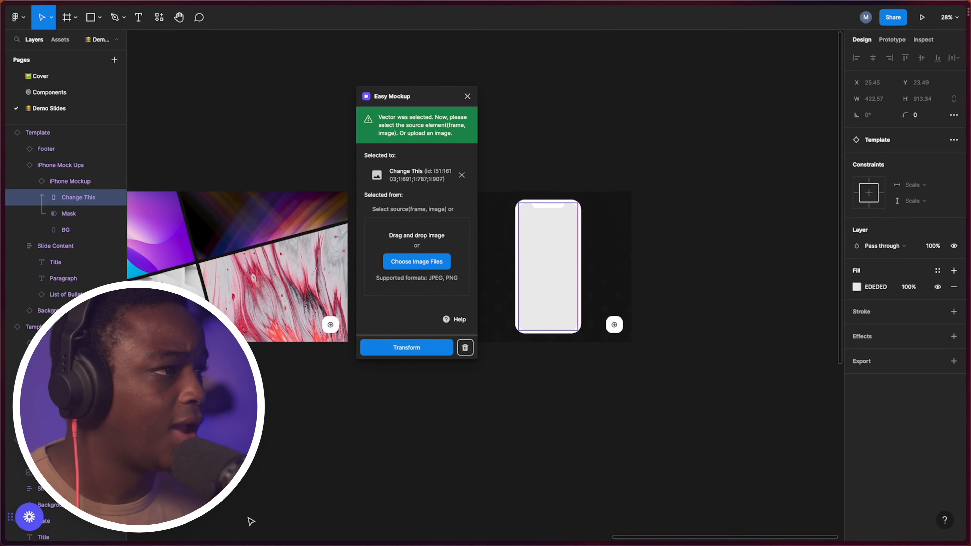
- Choose Frame 4 as the source and transform it onto the single phone's screen
{"action": "left_click_drag", "start_coordinate": [344, 375], "coordinate": [962, 203]}
{"action": "left_click_drag", "start_coordinate": [298, 433], "coordinate": [789, 360]}
{"action": "left_click", "coordinate": [242, 270]}
{"action": "left_click", "coordinate": [407, 348]}
{"action": "left_click_drag", "start_coordinate": [705, 212], "coordinate": [307, 434]}
{"action": "left_click_drag", "start_coordinate": [695, 302], "coordinate": [108, 469]}
{"action": "left_click_drag", "start_coordinate": [841, 398], "coordinate": [689, 346]}
{"action": "left_click_drag", "start_coordinate": [631, 290], "coordinate": [586, 301]}
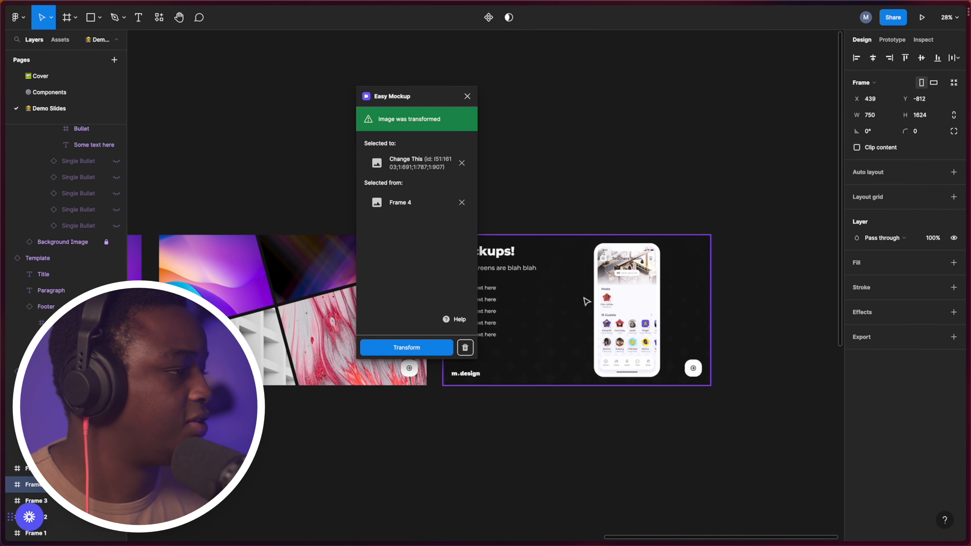
- Close Easy Mockup and switch the Mockups! slide's iPhone Mock Ups component to the "Two" variant
{"action": "scroll", "coordinate": [586, 301], "scroll_direction": "up", "scroll_amount": 2}
{"action": "left_click", "coordinate": [639, 225]}
{"action": "left_click", "coordinate": [640, 301]}
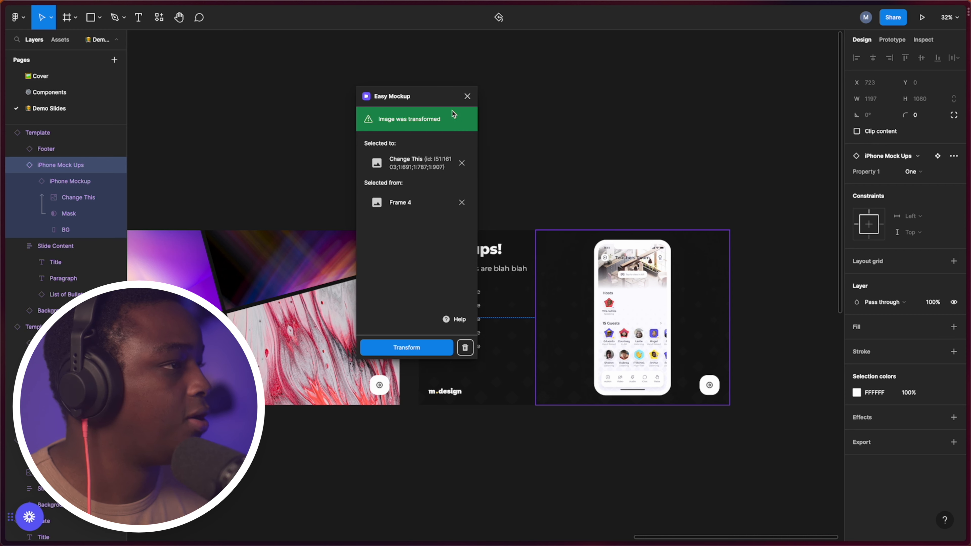
{"action": "left_click", "coordinate": [467, 96]}
{"action": "left_click", "coordinate": [929, 173]}
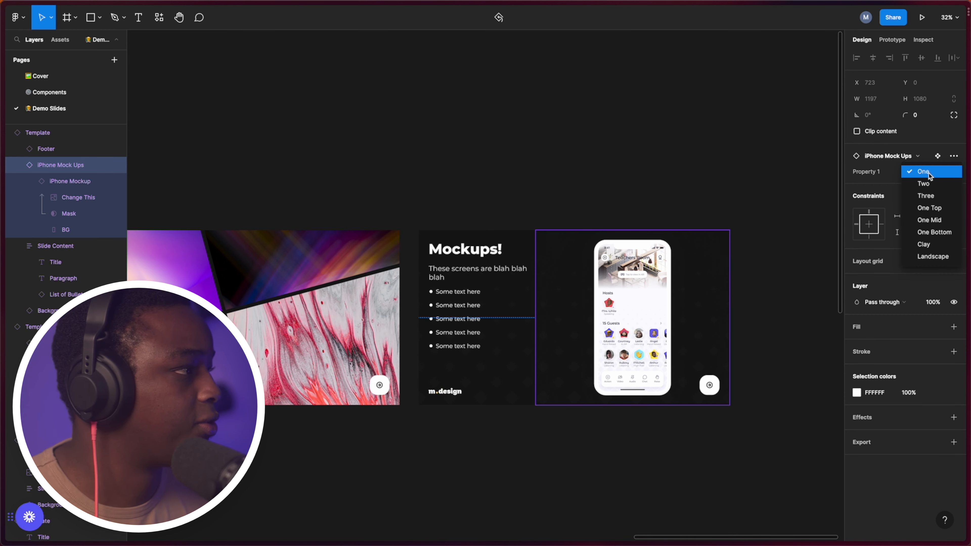
{"action": "left_click", "coordinate": [925, 184]}
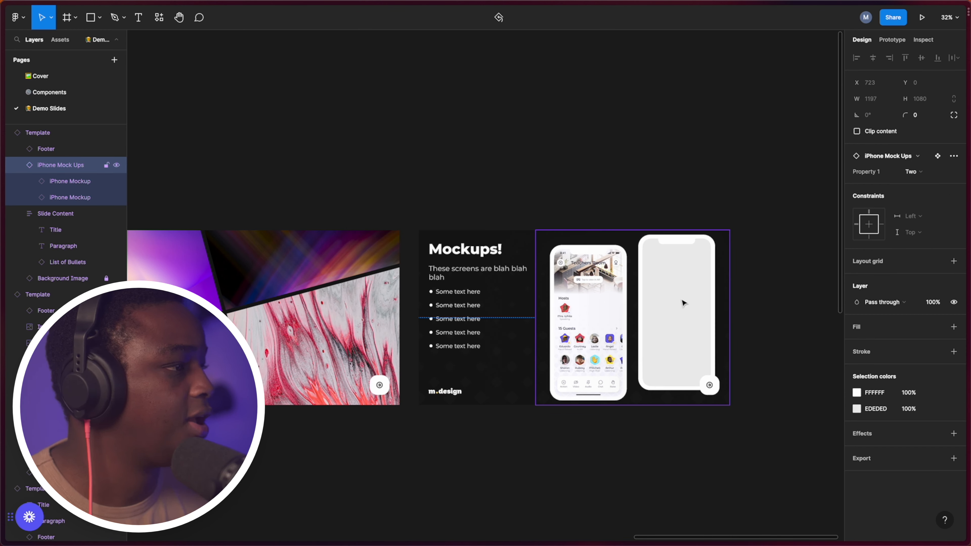
- Try the "Three" and "One Top" variants on the Mockups! slide's phone component
{"action": "left_click", "coordinate": [933, 172]}
{"action": "left_click", "coordinate": [936, 191]}
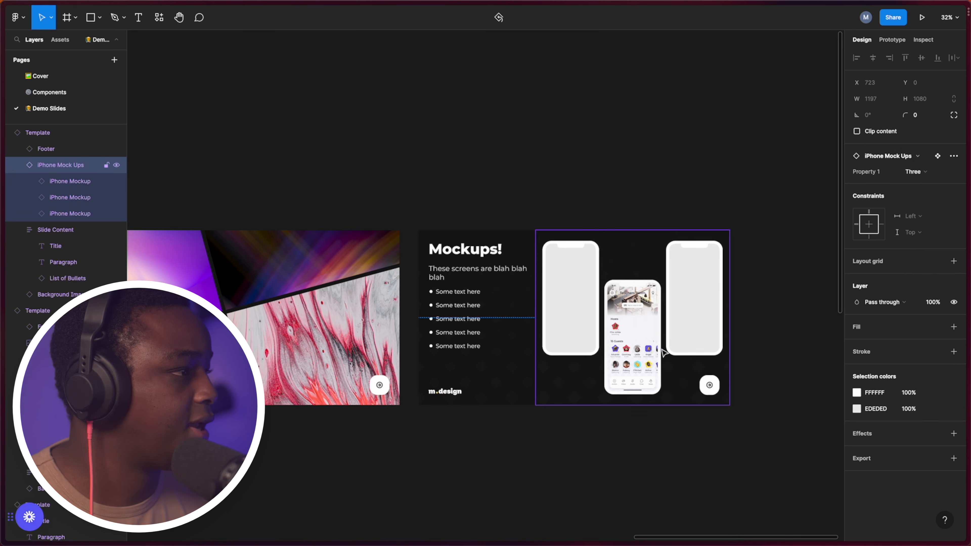
{"action": "left_click", "coordinate": [921, 172]}
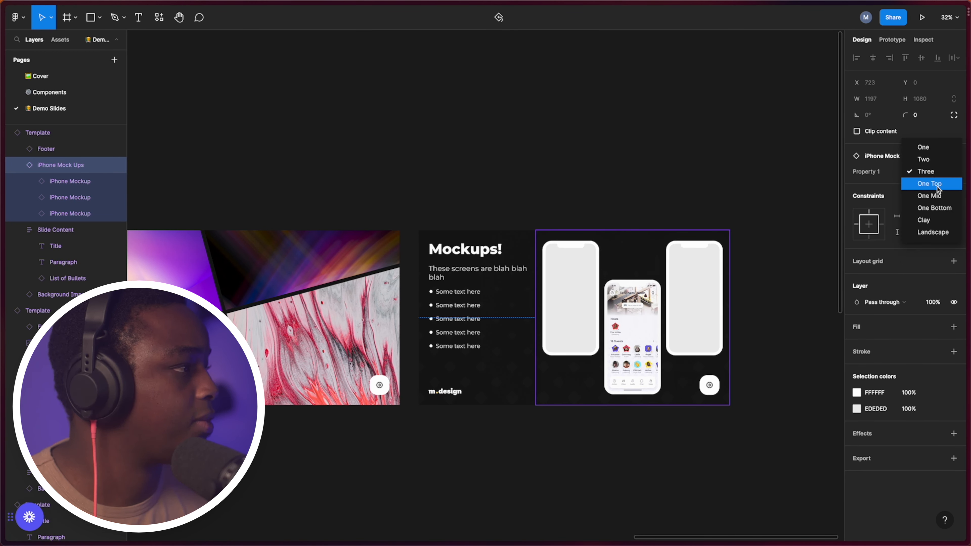
{"action": "left_click", "coordinate": [929, 184]}
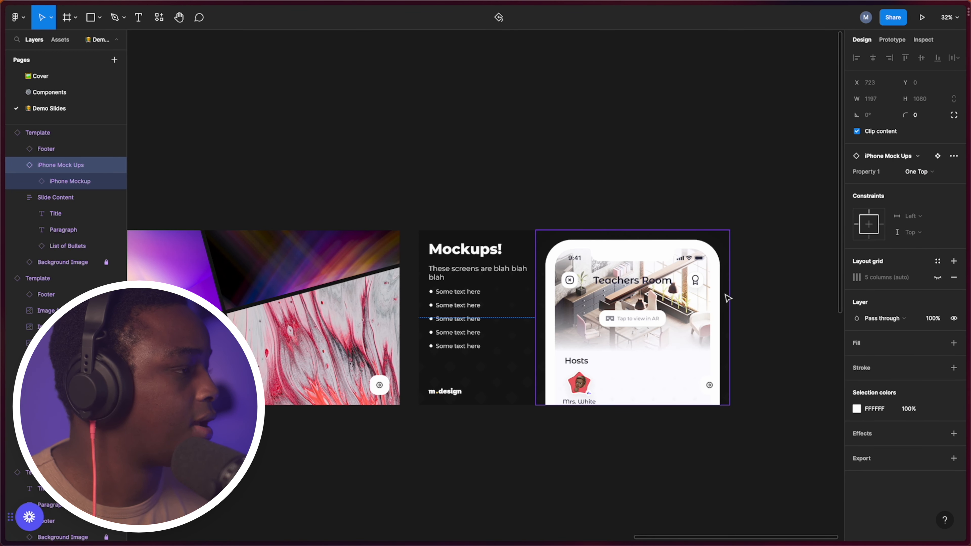
{"action": "left_click", "coordinate": [634, 198]}
{"action": "left_click", "coordinate": [683, 324]}
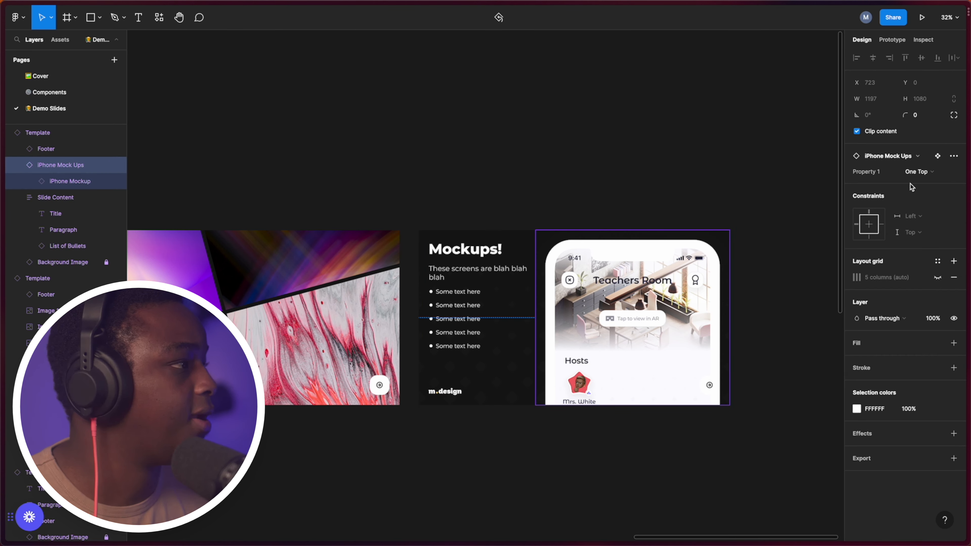
- Step the phone component through "One Mid" to the "One Bottom" variant and clear the selection
{"action": "left_click", "coordinate": [934, 172]}
{"action": "left_click", "coordinate": [939, 185]}
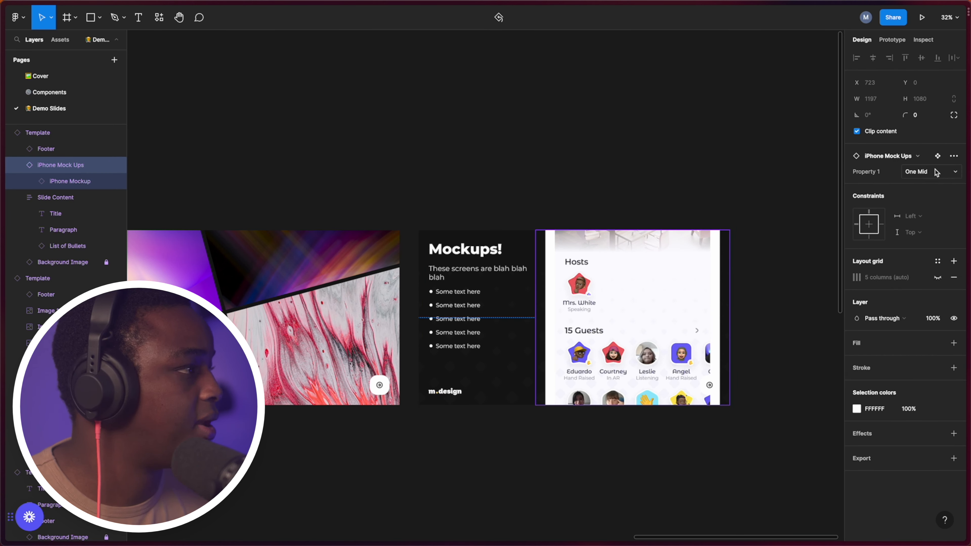
{"action": "left_click", "coordinate": [937, 172]}
{"action": "left_click", "coordinate": [937, 183]}
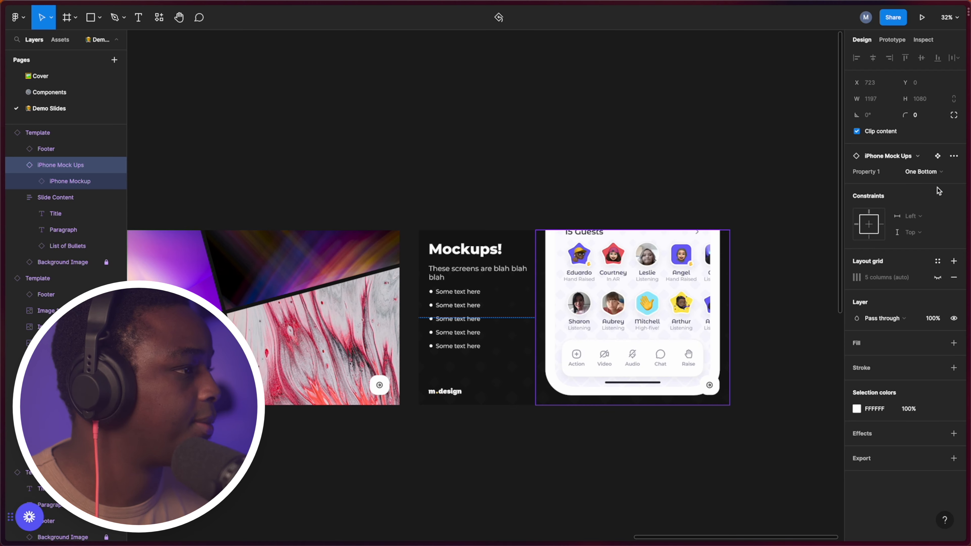
{"action": "left_click", "coordinate": [714, 436]}
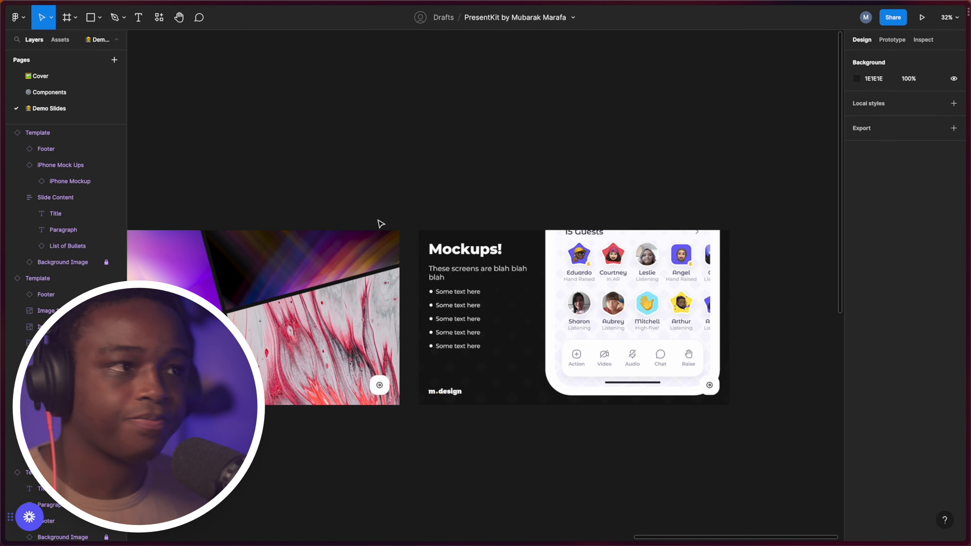
- Look over the whole row of demo slides, then open the Components page with the template's main components
{"action": "scroll", "coordinate": [660, 280], "scroll_direction": "left", "scroll_amount": 5}
{"action": "scroll", "coordinate": [660, 281], "scroll_direction": "left", "scroll_amount": 5}
{"action": "scroll", "coordinate": [571, 361], "scroll_direction": "down", "scroll_amount": 10}
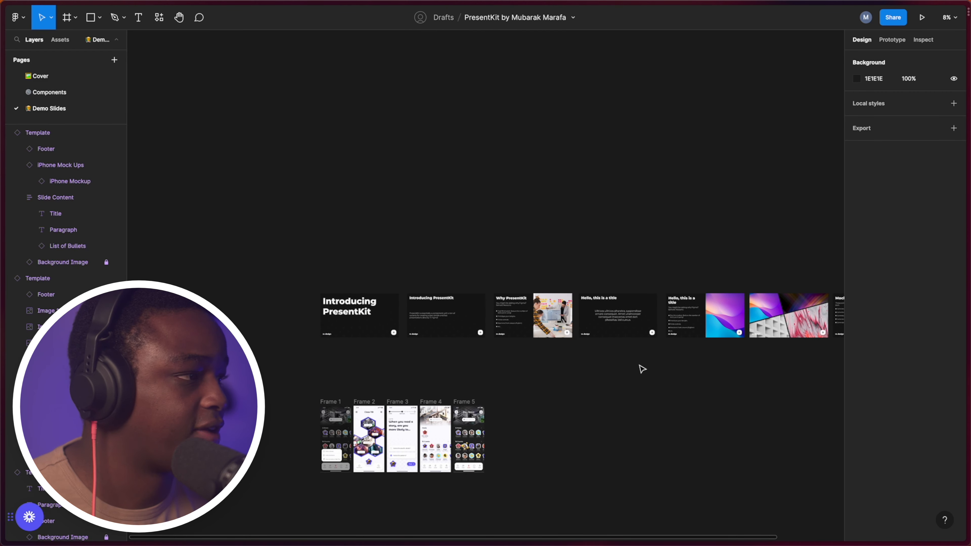
{"action": "scroll", "coordinate": [297, 353], "scroll_direction": "right", "scroll_amount": 2}
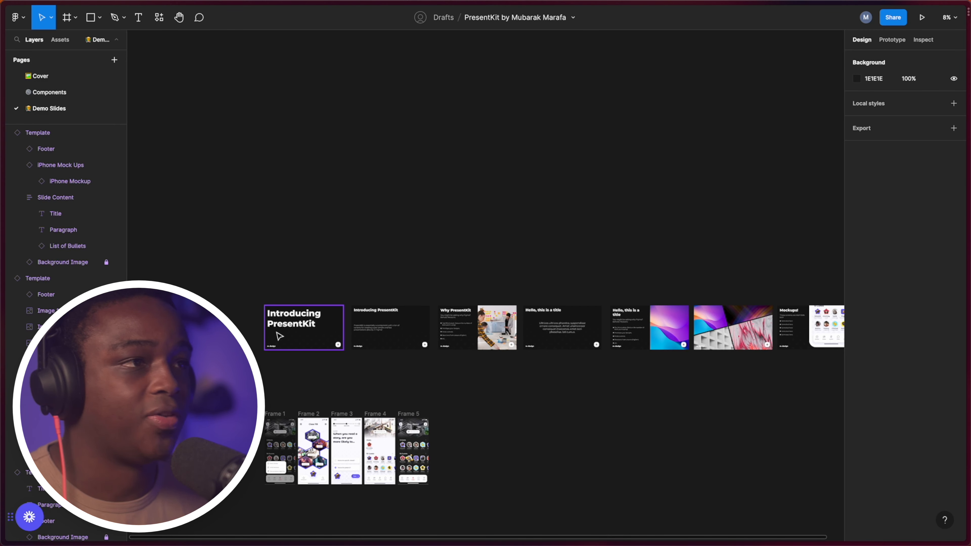
{"action": "left_click", "coordinate": [50, 93]}
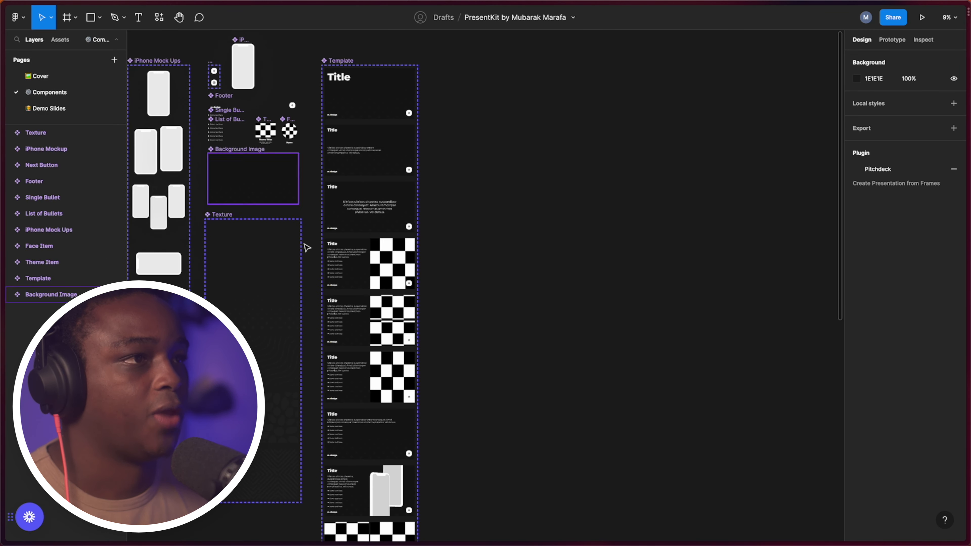
{"action": "left_click_drag", "start_coordinate": [310, 195], "coordinate": [414, 283]}
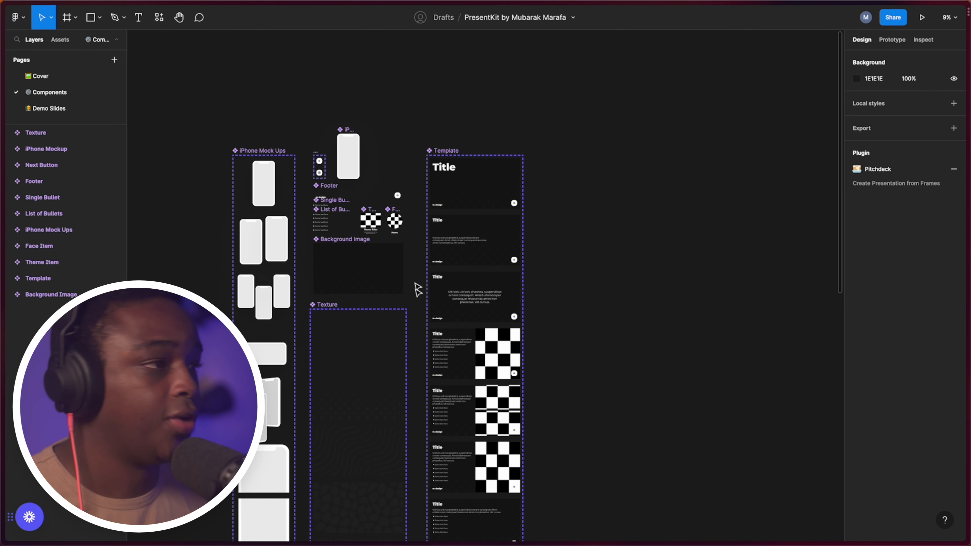
{"action": "scroll", "coordinate": [418, 289], "scroll_direction": "right", "scroll_amount": 8}
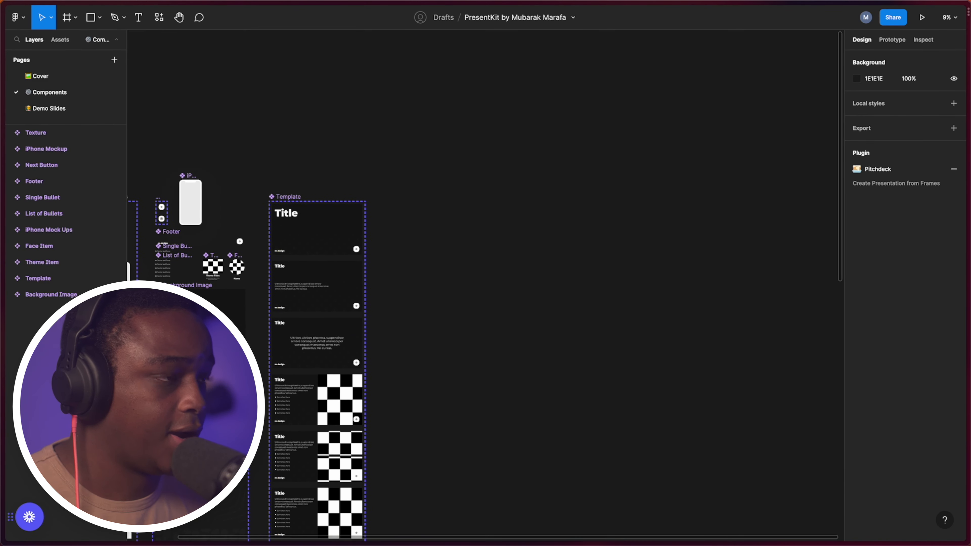
- Select the Just Title slide variant in the Template component set
{"action": "scroll", "coordinate": [303, 200], "scroll_direction": "up", "scroll_amount": 10}
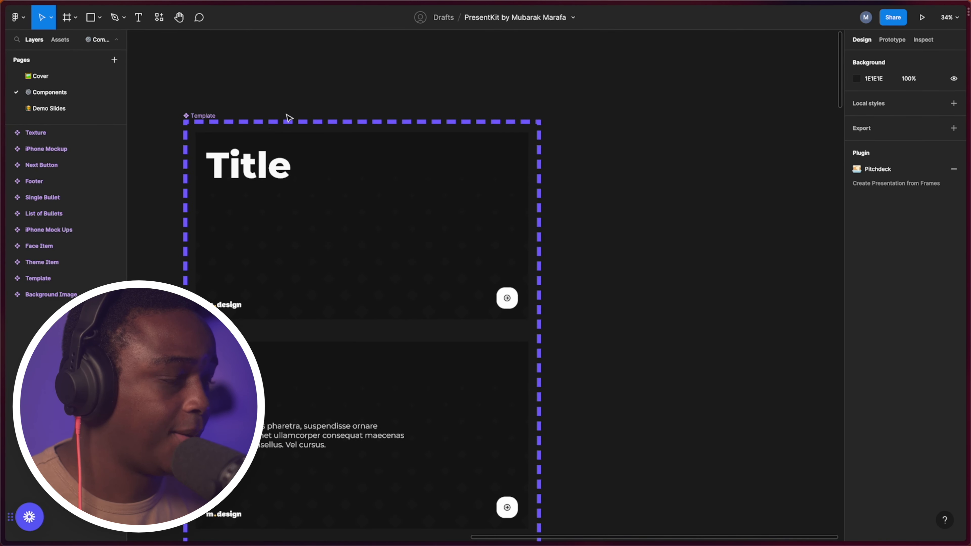
{"action": "left_click", "coordinate": [299, 227]}
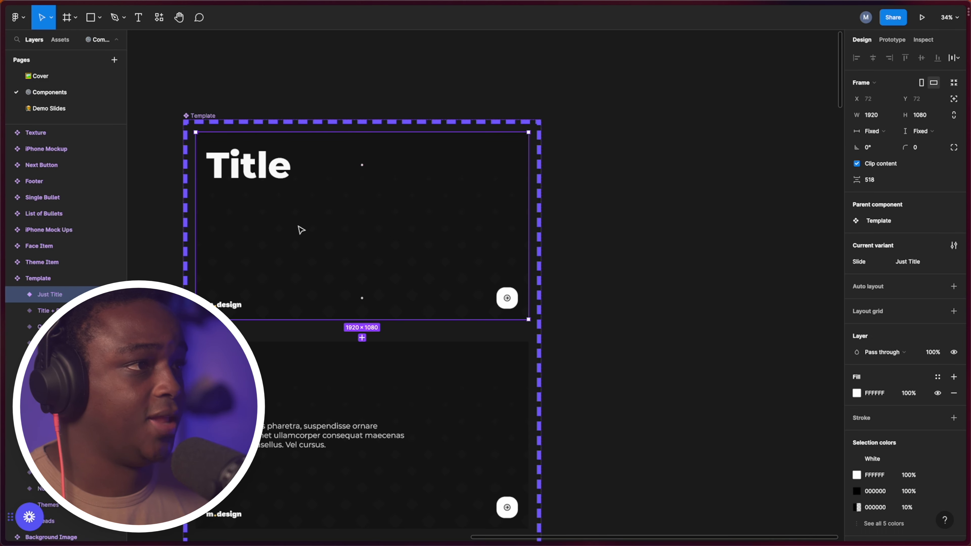
{"action": "left_click", "coordinate": [559, 270]}
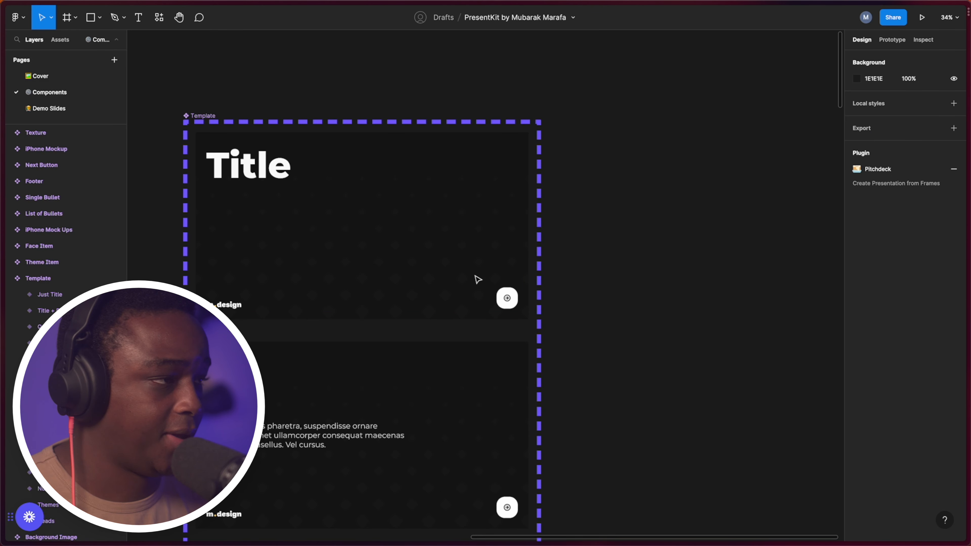
{"action": "left_click", "coordinate": [320, 242]}
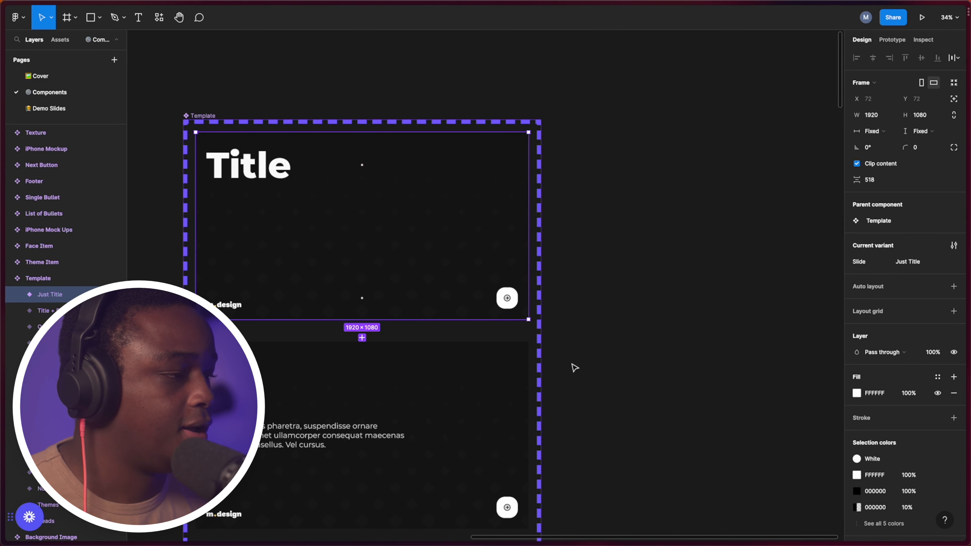
- Look through all the slide layouts in the Template component set, from the title slide down to the numbers layout
{"action": "scroll", "coordinate": [575, 368], "scroll_direction": "down", "scroll_amount": 5}
{"action": "scroll", "coordinate": [496, 364], "scroll_direction": "down", "scroll_amount": 10}
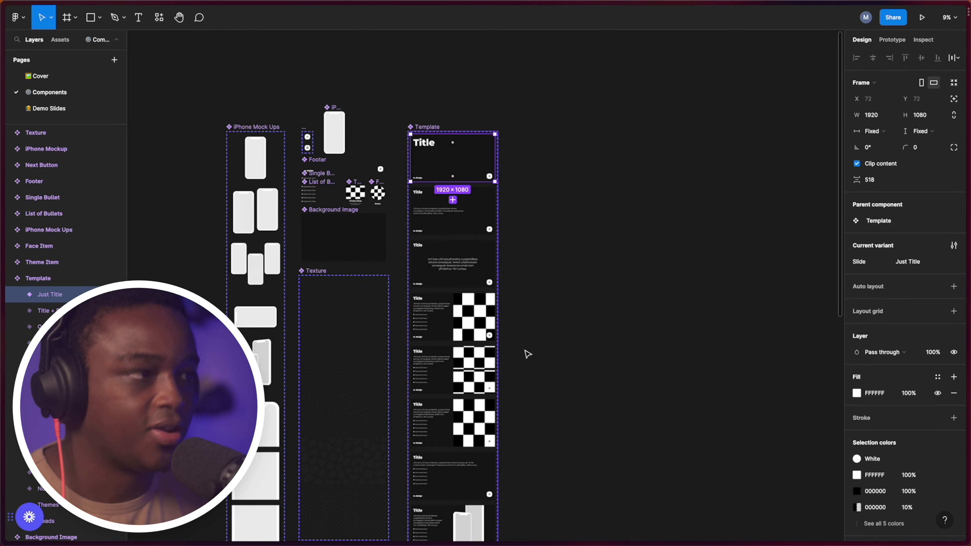
{"action": "scroll", "coordinate": [528, 354], "scroll_direction": "down", "scroll_amount": 6}
{"action": "scroll", "coordinate": [527, 481], "scroll_direction": "down", "scroll_amount": 2}
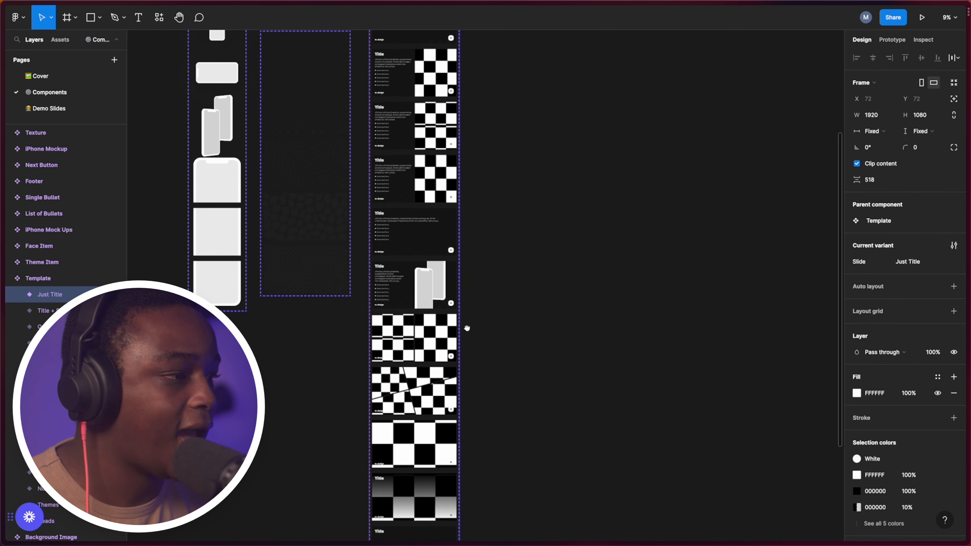
{"action": "scroll", "coordinate": [467, 328], "scroll_direction": "down", "scroll_amount": 5}
{"action": "scroll", "coordinate": [467, 328], "scroll_direction": "up", "scroll_amount": 4}
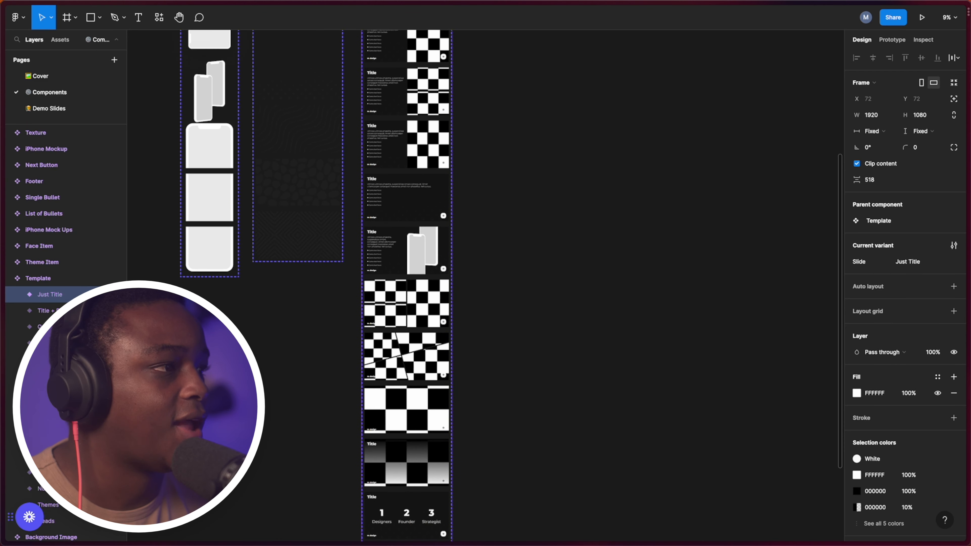
{"action": "scroll", "coordinate": [540, 297], "scroll_direction": "up", "scroll_amount": 8}
{"action": "scroll", "coordinate": [541, 297], "scroll_direction": "left", "scroll_amount": 2}
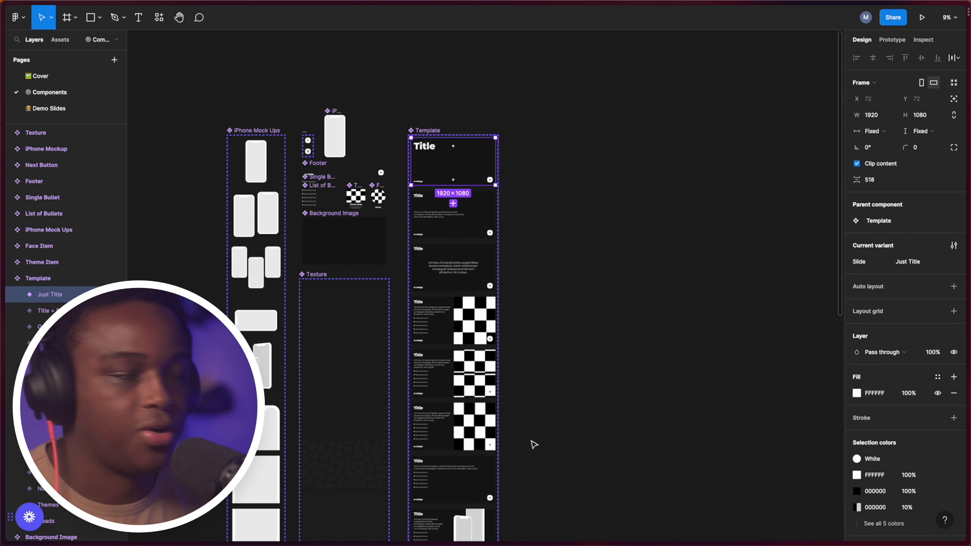
{"action": "scroll", "coordinate": [505, 400], "scroll_direction": "down", "scroll_amount": 2}
{"action": "scroll", "coordinate": [505, 400], "scroll_direction": "right", "scroll_amount": 1}
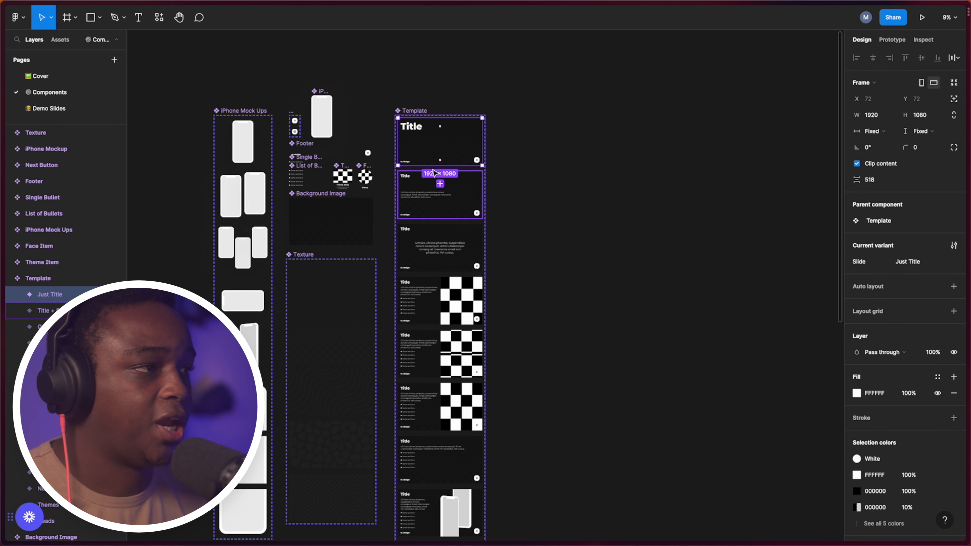
- Inspect the Just Title layout by selecting its title text and then its Footer instance
{"action": "scroll", "coordinate": [543, 281], "scroll_direction": "up", "scroll_amount": 5}
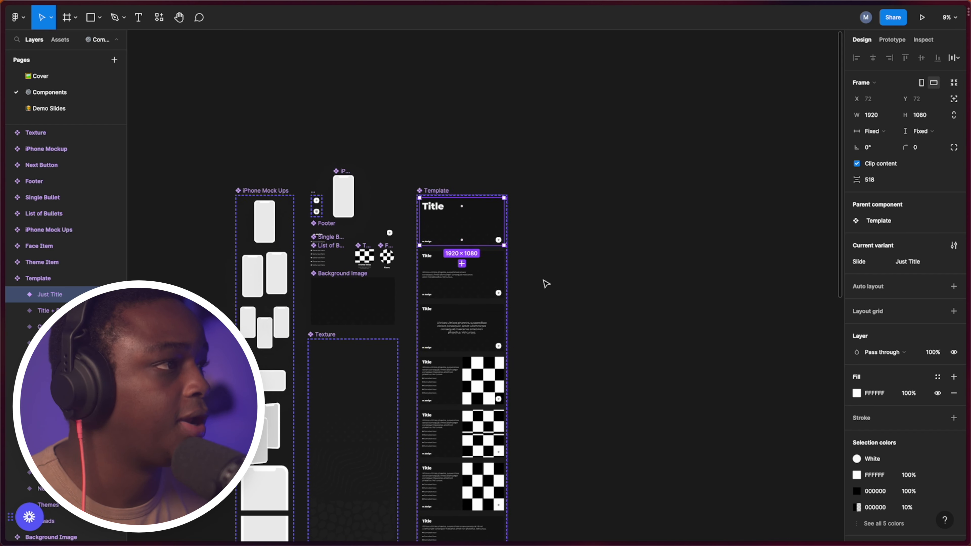
{"action": "scroll", "coordinate": [486, 217], "scroll_direction": "up", "scroll_amount": 1}
{"action": "left_click_drag", "start_coordinate": [414, 288], "coordinate": [522, 289]}
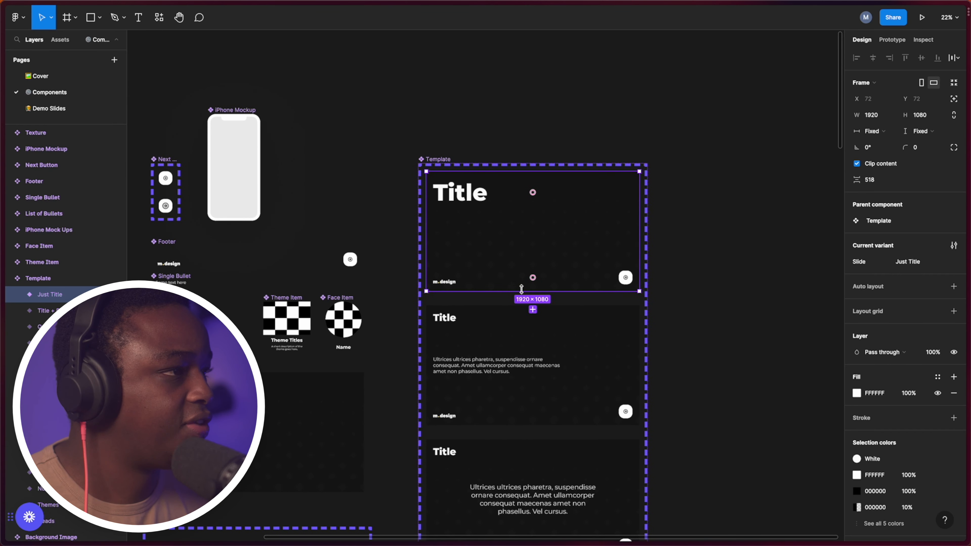
{"action": "left_click_drag", "start_coordinate": [436, 216], "coordinate": [334, 262]}
{"action": "scroll", "coordinate": [417, 268], "scroll_direction": "up", "scroll_amount": 2}
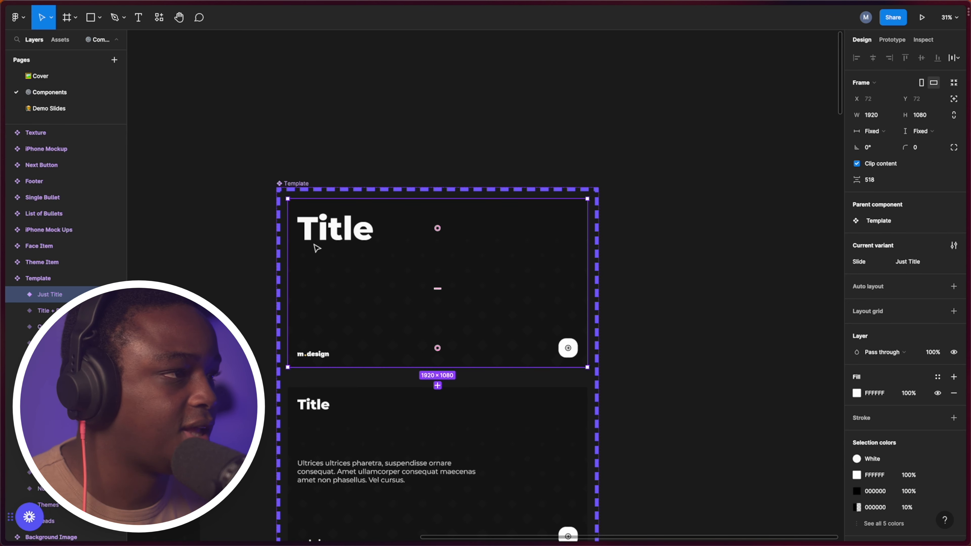
{"action": "left_click", "coordinate": [332, 238]}
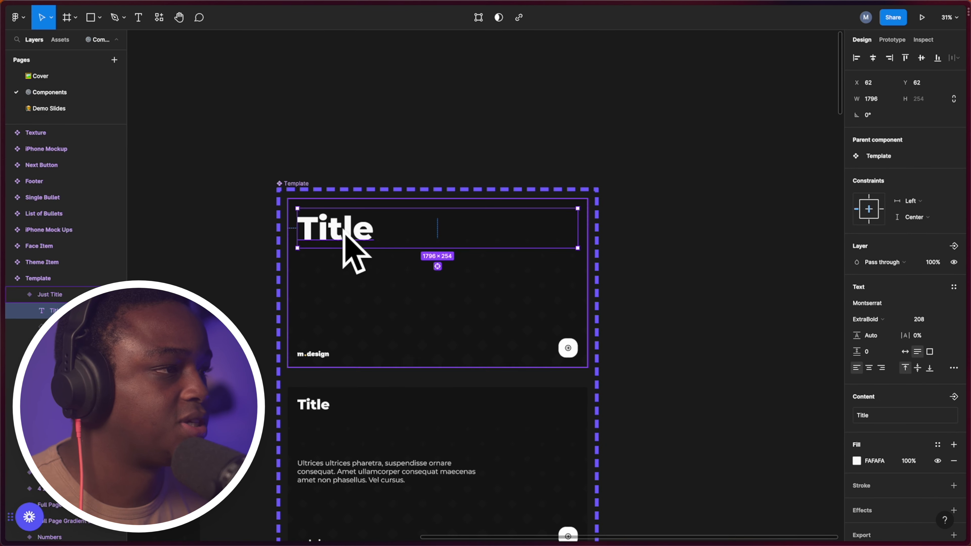
{"action": "left_click", "coordinate": [419, 355]}
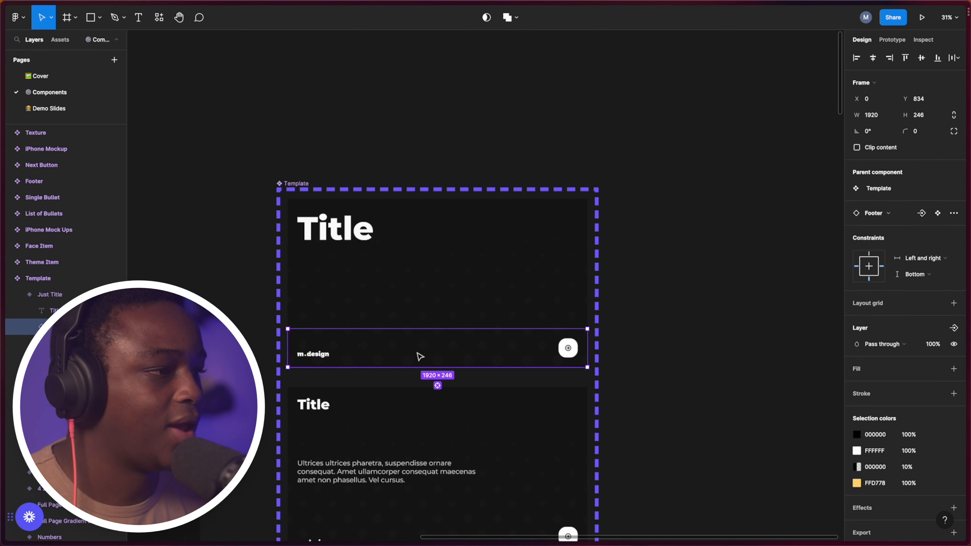
- Find the main Footer component among the smaller components and select the Logo inside it
{"action": "scroll", "coordinate": [360, 369], "scroll_direction": "left", "scroll_amount": 10}
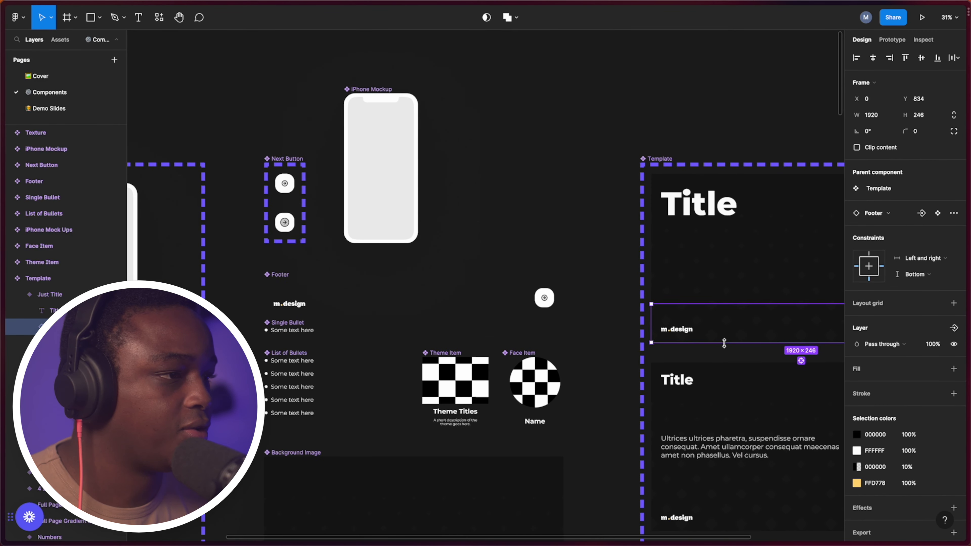
{"action": "left_click", "coordinate": [326, 310]}
{"action": "scroll", "coordinate": [326, 306], "scroll_direction": "up", "scroll_amount": 5}
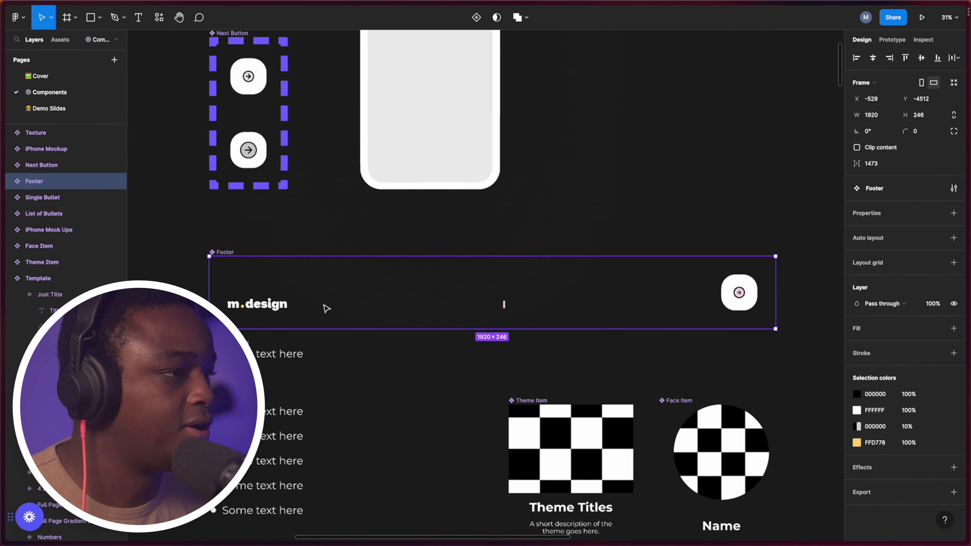
{"action": "double_click", "coordinate": [265, 309]}
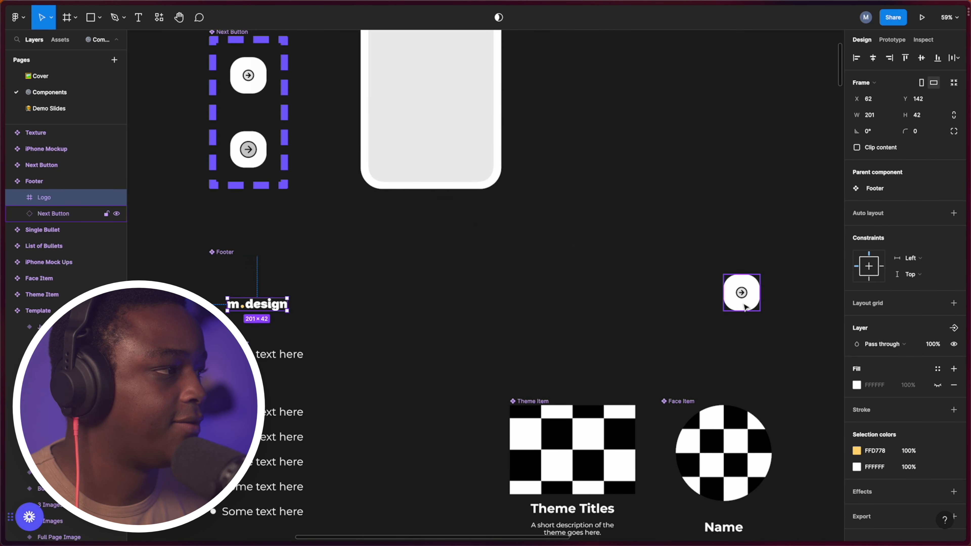
- Select the Footer's Next Button instance and compare it with the Next Button component set and the Template slides
{"action": "scroll", "coordinate": [650, 345], "scroll_direction": "right", "scroll_amount": 5}
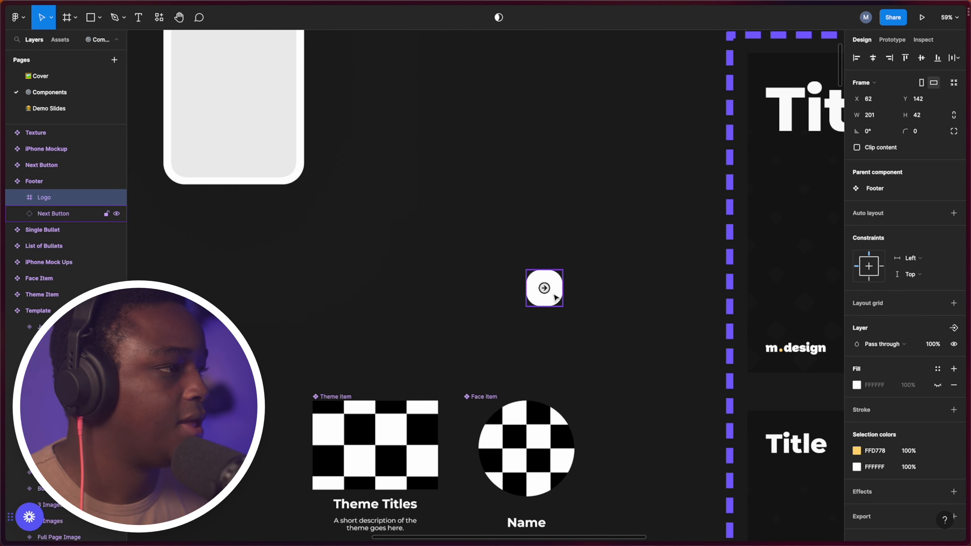
{"action": "left_click", "coordinate": [554, 278]}
{"action": "scroll", "coordinate": [550, 256], "scroll_direction": "left", "scroll_amount": 7}
{"action": "scroll", "coordinate": [551, 256], "scroll_direction": "up", "scroll_amount": 5}
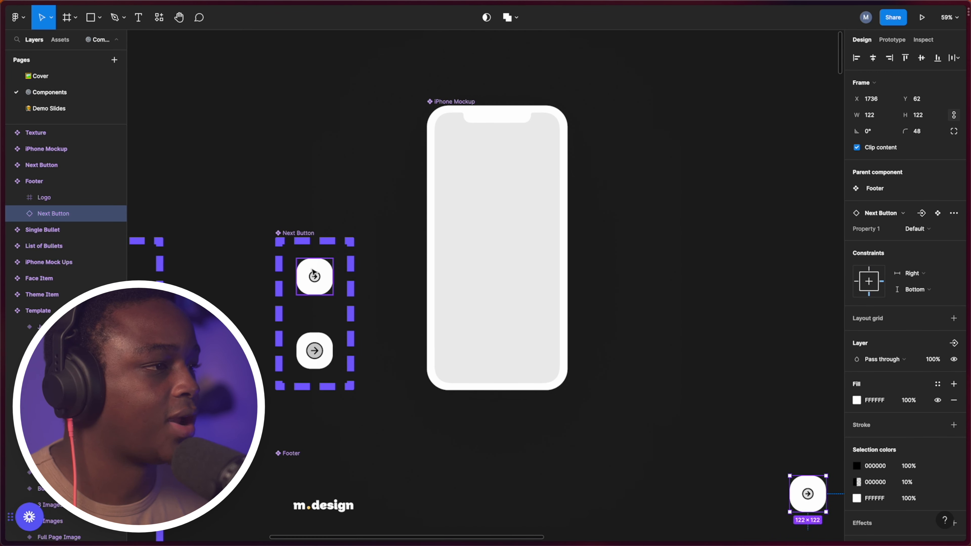
{"action": "scroll", "coordinate": [648, 407], "scroll_direction": "right", "scroll_amount": 8}
{"action": "scroll", "coordinate": [648, 407], "scroll_direction": "down", "scroll_amount": 3}
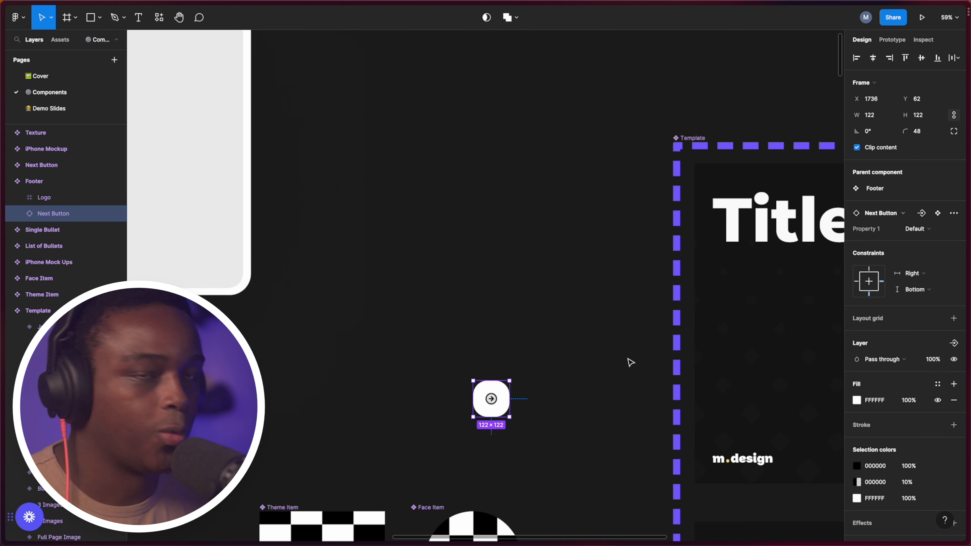
- Look over the Template slides' footers and backgrounds, then find the Texture component set among the smaller components
{"action": "scroll", "coordinate": [631, 362], "scroll_direction": "down", "scroll_amount": 5}
{"action": "scroll", "coordinate": [798, 419], "scroll_direction": "up", "scroll_amount": 5}
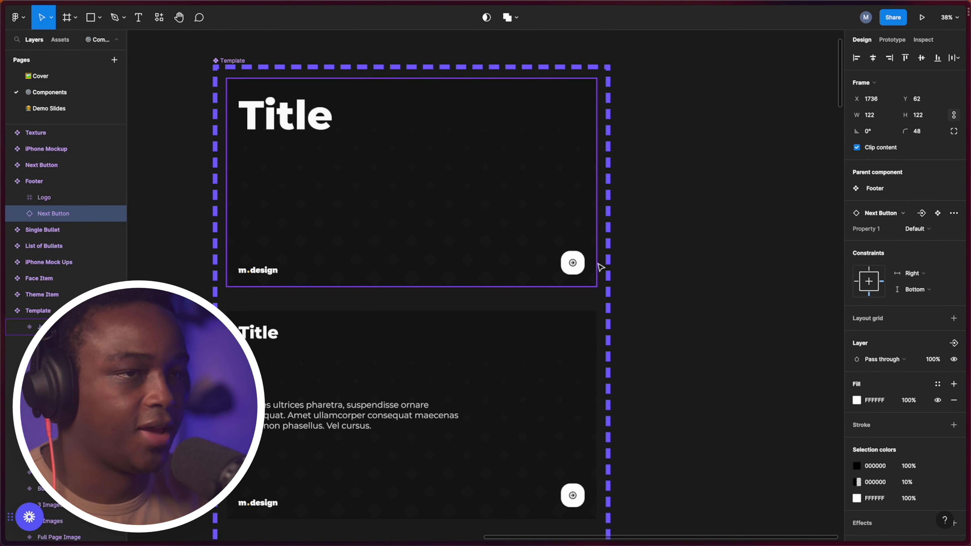
{"action": "scroll", "coordinate": [601, 267], "scroll_direction": "up", "scroll_amount": 1}
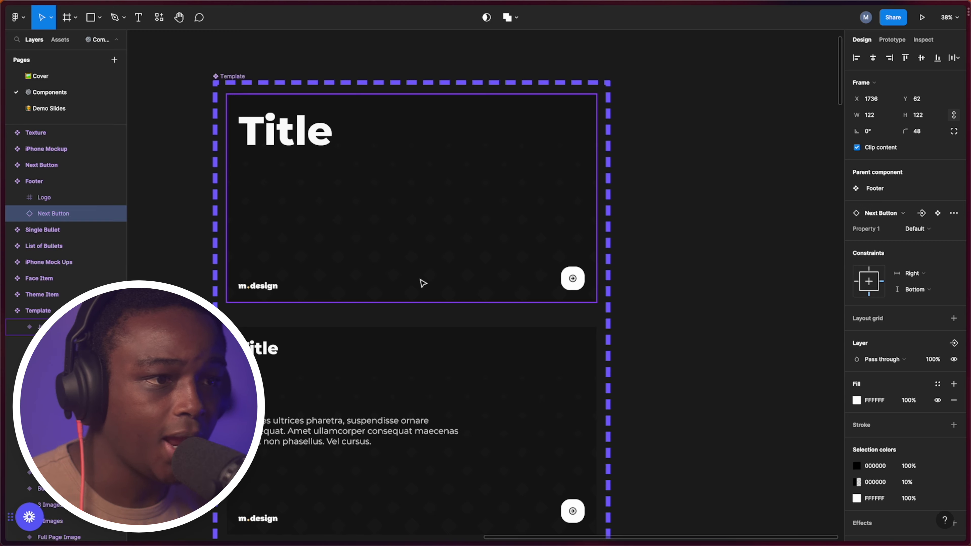
{"action": "scroll", "coordinate": [422, 365], "scroll_direction": "left", "scroll_amount": 5}
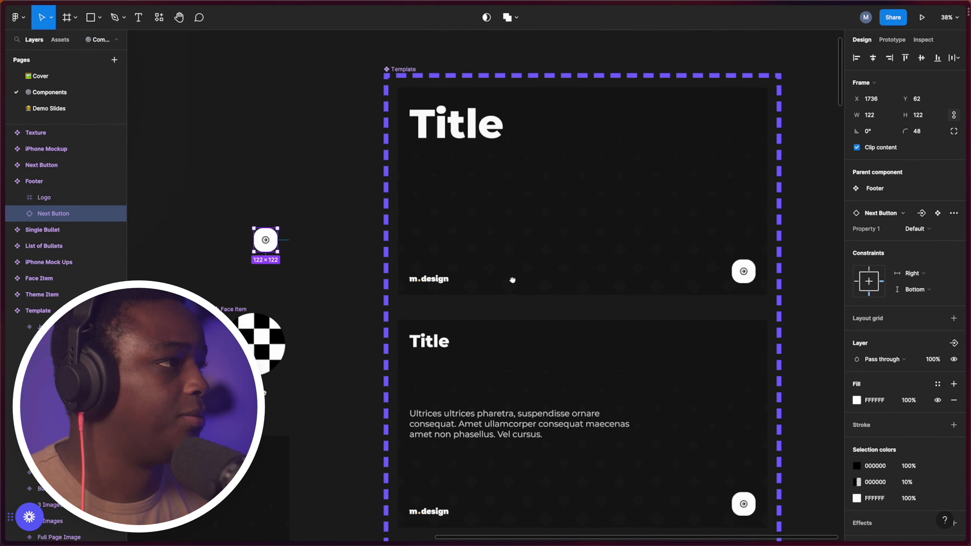
{"action": "scroll", "coordinate": [544, 178], "scroll_direction": "up", "scroll_amount": 5}
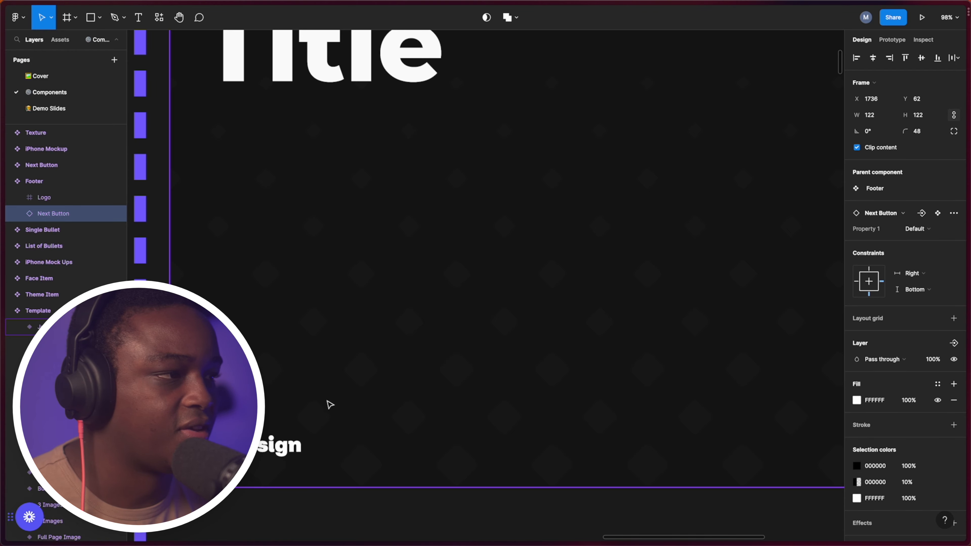
{"action": "scroll", "coordinate": [560, 282], "scroll_direction": "down", "scroll_amount": 3}
{"action": "scroll", "coordinate": [377, 330], "scroll_direction": "down", "scroll_amount": 5}
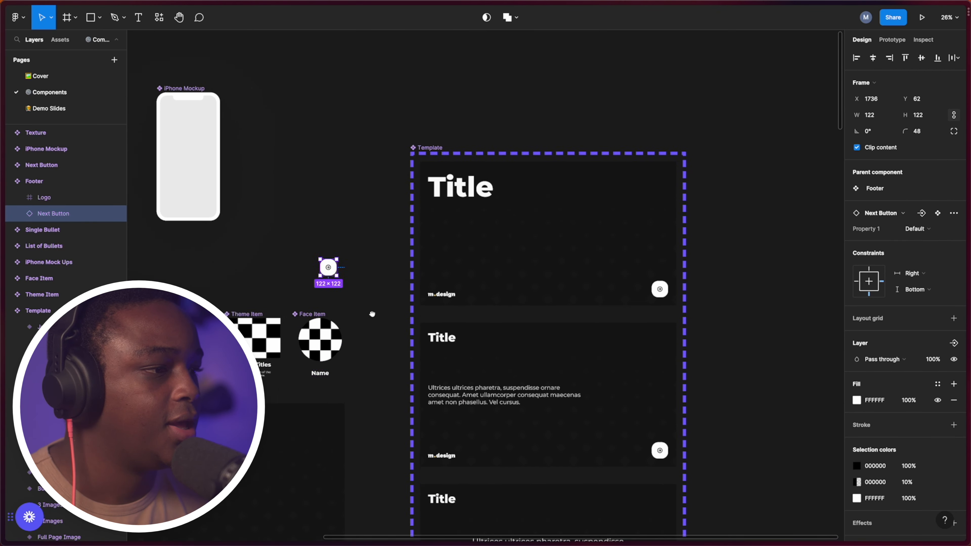
{"action": "scroll", "coordinate": [498, 229], "scroll_direction": "down", "scroll_amount": 5}
{"action": "scroll", "coordinate": [497, 229], "scroll_direction": "left", "scroll_amount": 4}
{"action": "scroll", "coordinate": [498, 229], "scroll_direction": "down", "scroll_amount": 6}
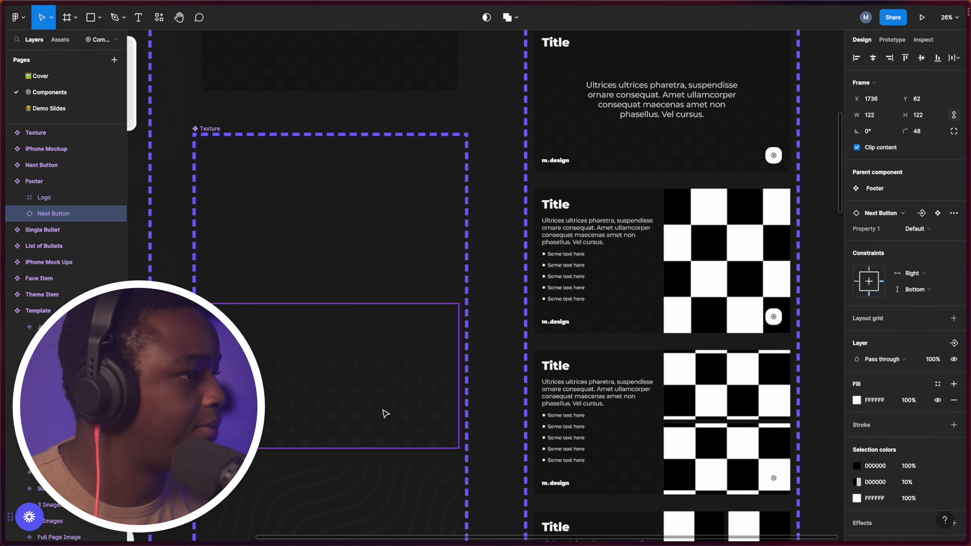
- Switch the Texture instance inside the Background Image component to the Waves type and then to Diamond
{"action": "scroll", "coordinate": [380, 180], "scroll_direction": "up", "scroll_amount": 5}
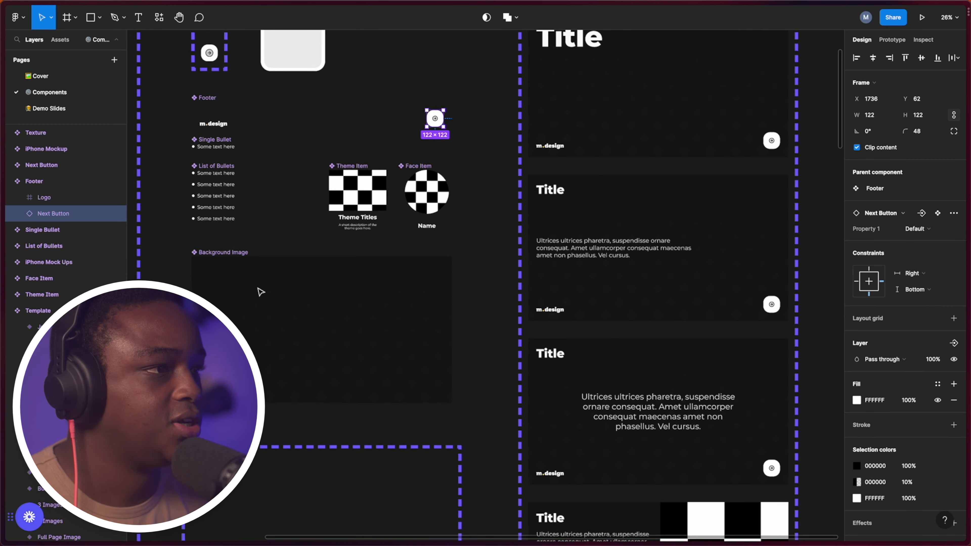
{"action": "scroll", "coordinate": [318, 297], "scroll_direction": "up", "scroll_amount": 4}
{"action": "scroll", "coordinate": [353, 273], "scroll_direction": "down", "scroll_amount": 2}
{"action": "scroll", "coordinate": [354, 272], "scroll_direction": "left", "scroll_amount": 2}
{"action": "left_click", "coordinate": [482, 320]}
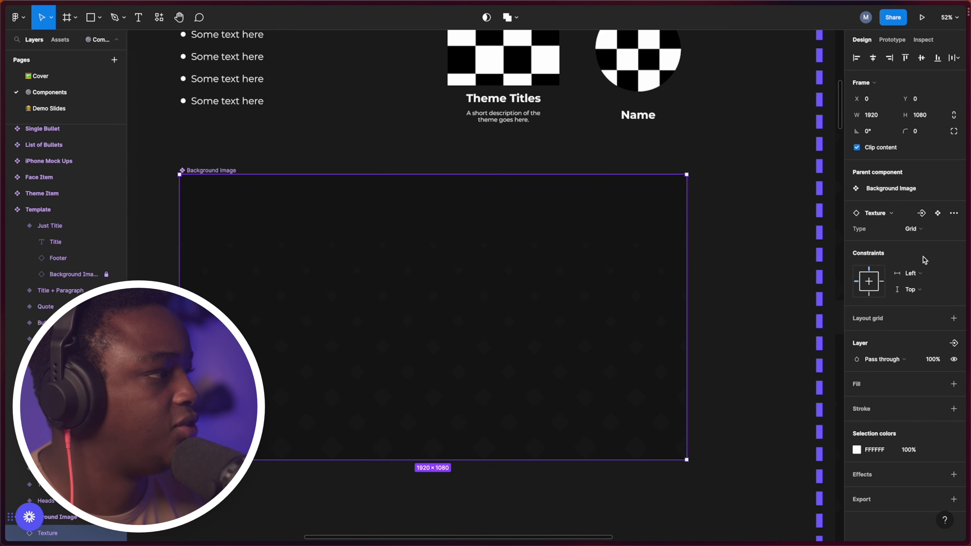
{"action": "left_click", "coordinate": [919, 229]}
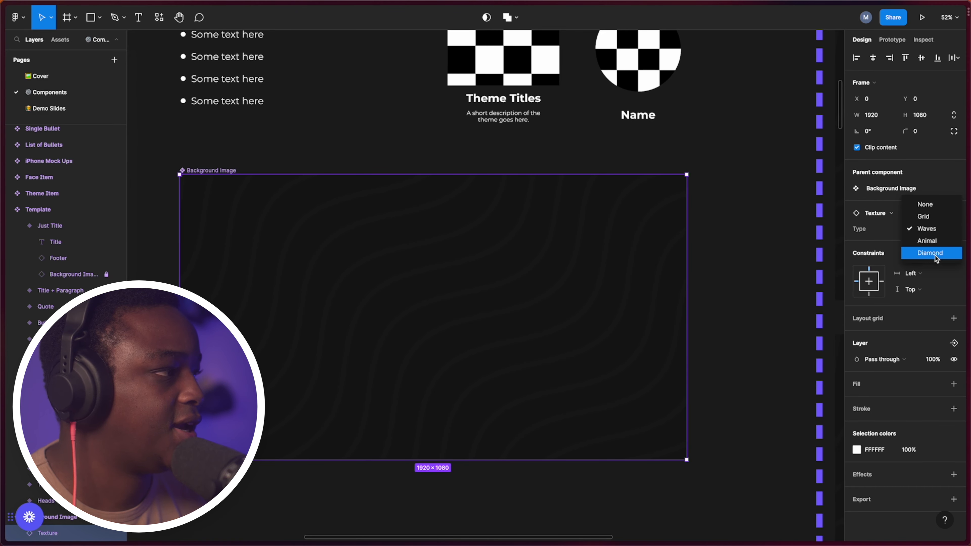
{"action": "left_click", "coordinate": [935, 253]}
{"action": "left_click", "coordinate": [723, 316]}
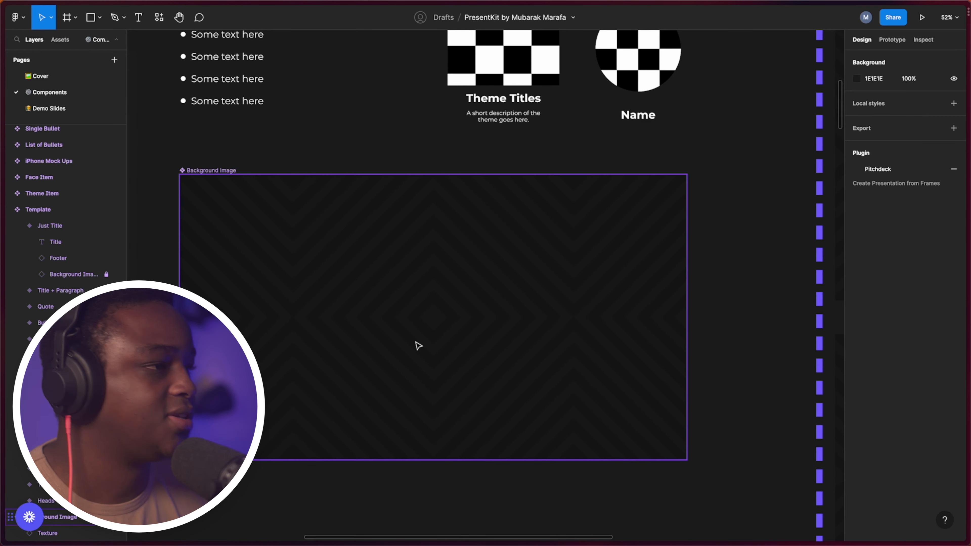
- Examine the texture on the Background Image component and on the first slides of the Template set
{"action": "scroll", "coordinate": [330, 304], "scroll_direction": "up", "scroll_amount": 3}
{"action": "scroll", "coordinate": [550, 171], "scroll_direction": "down", "scroll_amount": 2}
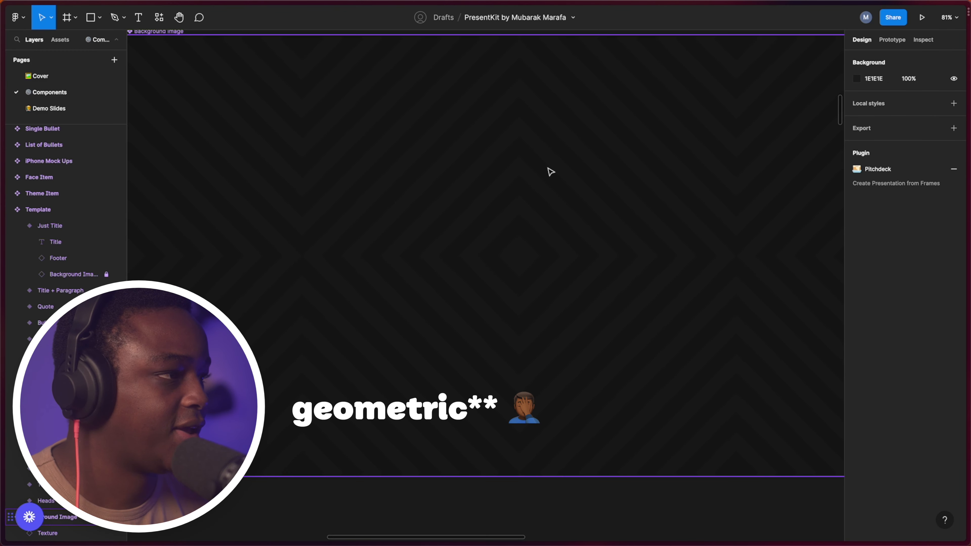
{"action": "left_click_drag", "start_coordinate": [530, 184], "coordinate": [483, 243]}
{"action": "scroll", "coordinate": [484, 243], "scroll_direction": "down", "scroll_amount": 8}
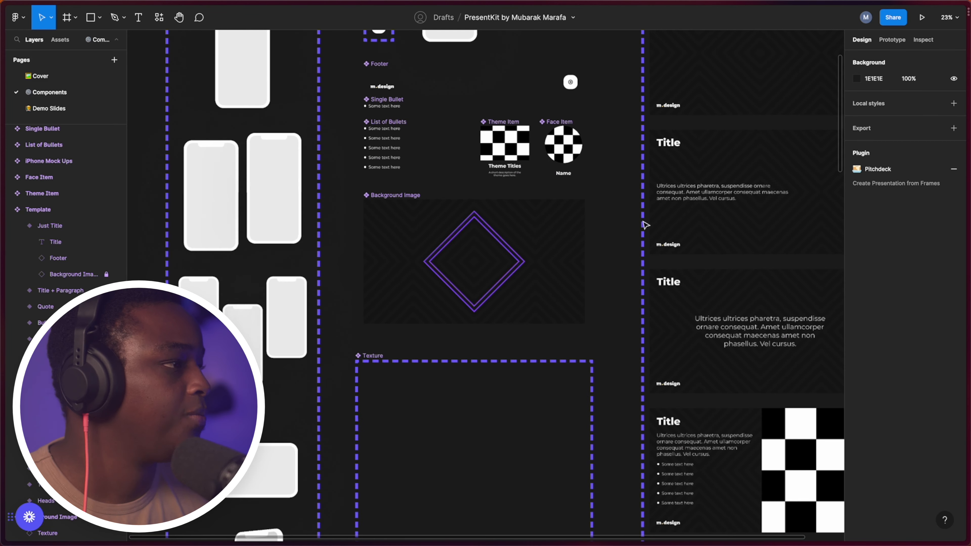
{"action": "left_click_drag", "start_coordinate": [644, 223], "coordinate": [324, 383]}
{"action": "scroll", "coordinate": [369, 210], "scroll_direction": "up", "scroll_amount": 5}
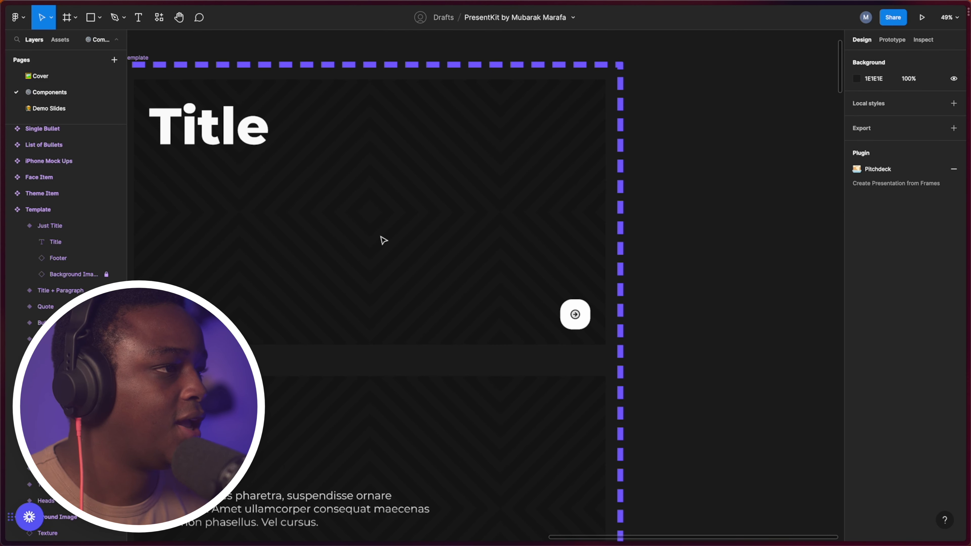
{"action": "scroll", "coordinate": [399, 338], "scroll_direction": "left", "scroll_amount": 3}
- Open the Demo Slides page and check the background texture across the finished slides
{"action": "left_click", "coordinate": [60, 109]}
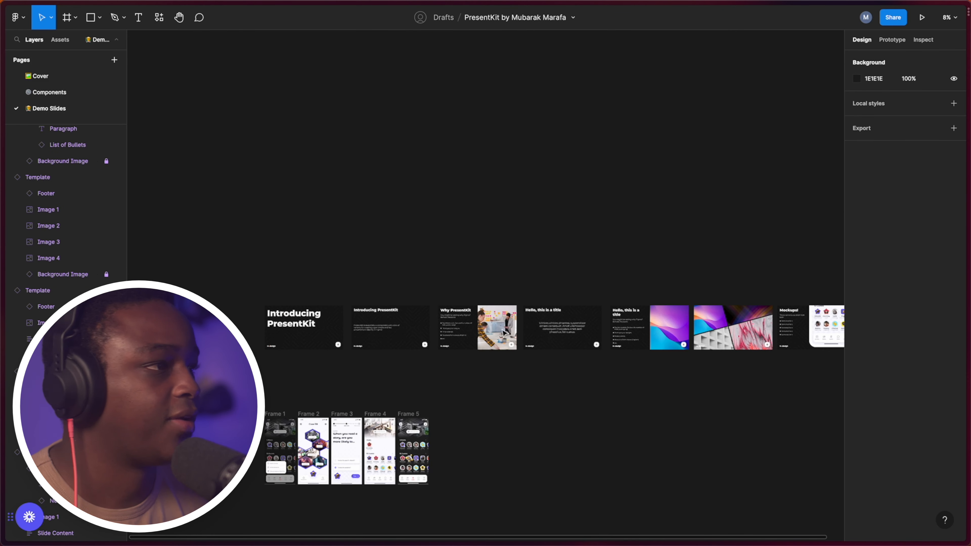
{"action": "scroll", "coordinate": [349, 330], "scroll_direction": "up", "scroll_amount": 8}
{"action": "left_click_drag", "start_coordinate": [620, 321], "coordinate": [315, 334]}
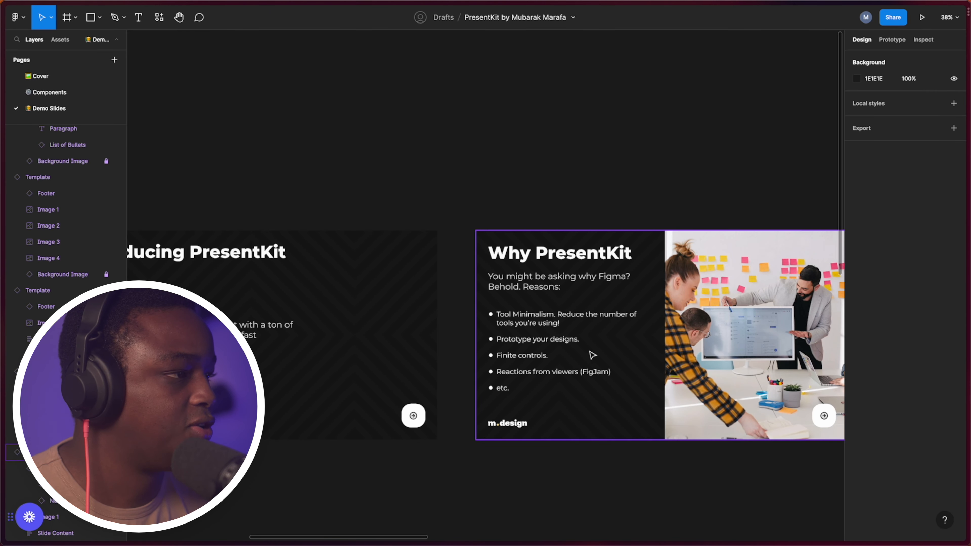
{"action": "left_click_drag", "start_coordinate": [610, 350], "coordinate": [276, 351]}
{"action": "left_click_drag", "start_coordinate": [676, 375], "coordinate": [364, 386]}
{"action": "left_click_drag", "start_coordinate": [629, 366], "coordinate": [392, 393]}
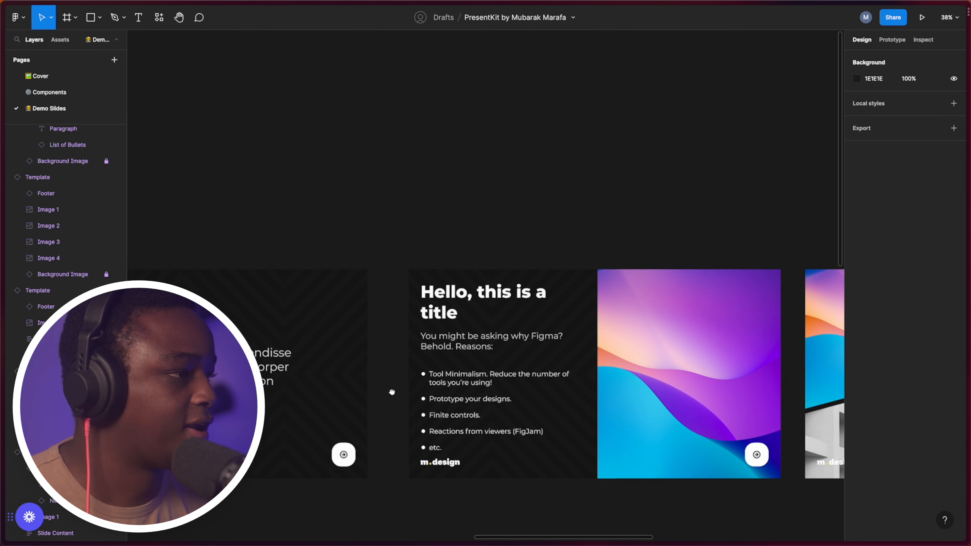
{"action": "left_click_drag", "start_coordinate": [169, 311], "coordinate": [300, 284]}
- Return to the Components page and delete the Texture instance from the Background Image component
{"action": "left_click", "coordinate": [71, 92]}
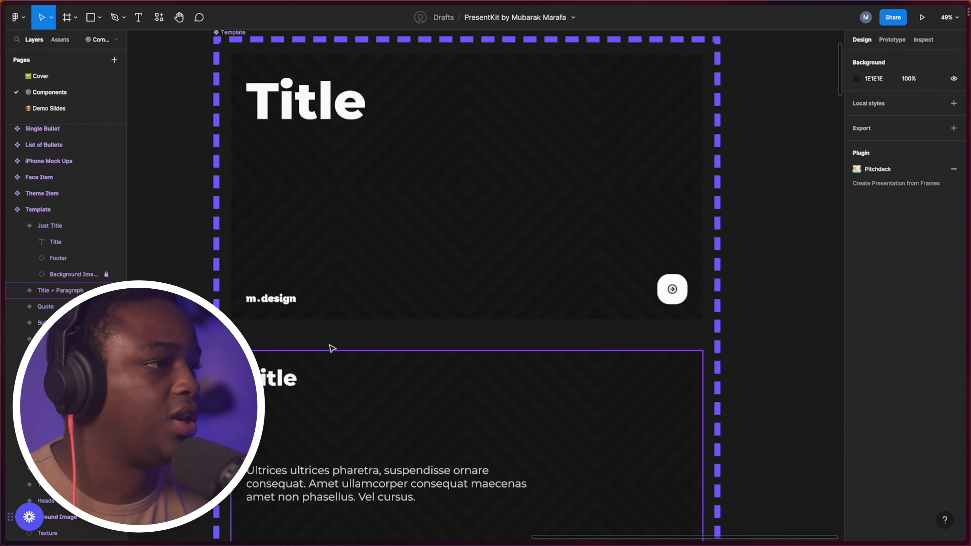
{"action": "left_click_drag", "start_coordinate": [332, 347], "coordinate": [412, 377]}
{"action": "scroll", "coordinate": [383, 364], "scroll_direction": "down", "scroll_amount": 3}
{"action": "scroll", "coordinate": [270, 346], "scroll_direction": "down", "scroll_amount": 10}
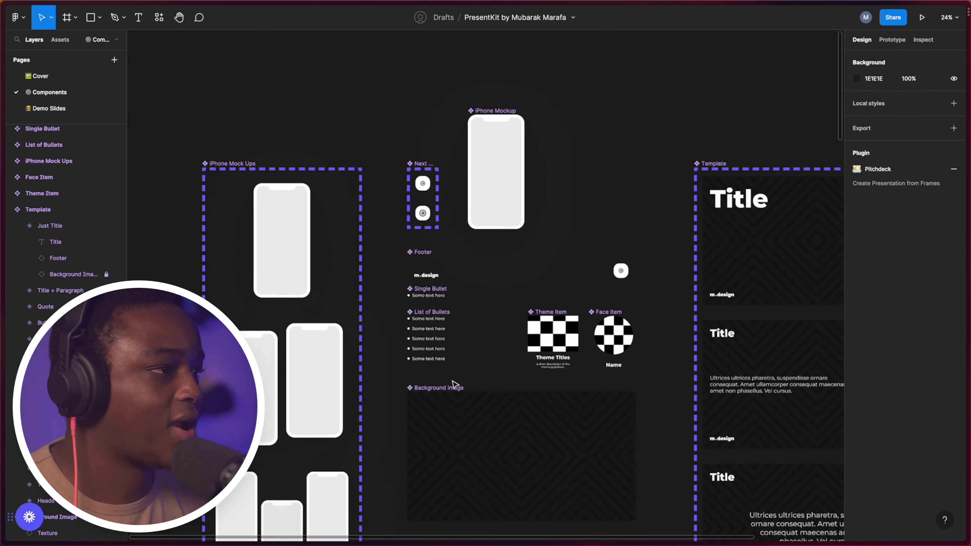
{"action": "scroll", "coordinate": [312, 274], "scroll_direction": "up", "scroll_amount": 5}
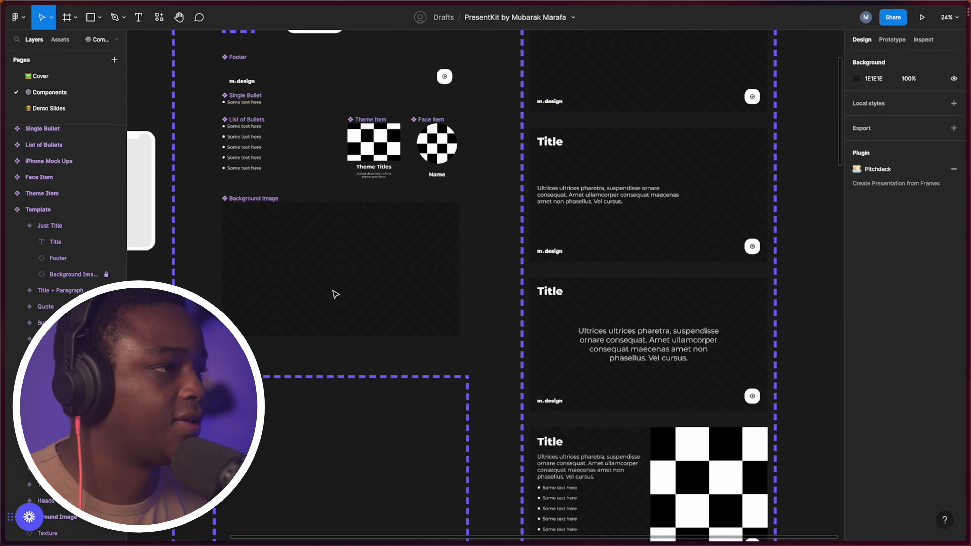
{"action": "left_click", "coordinate": [317, 252]}
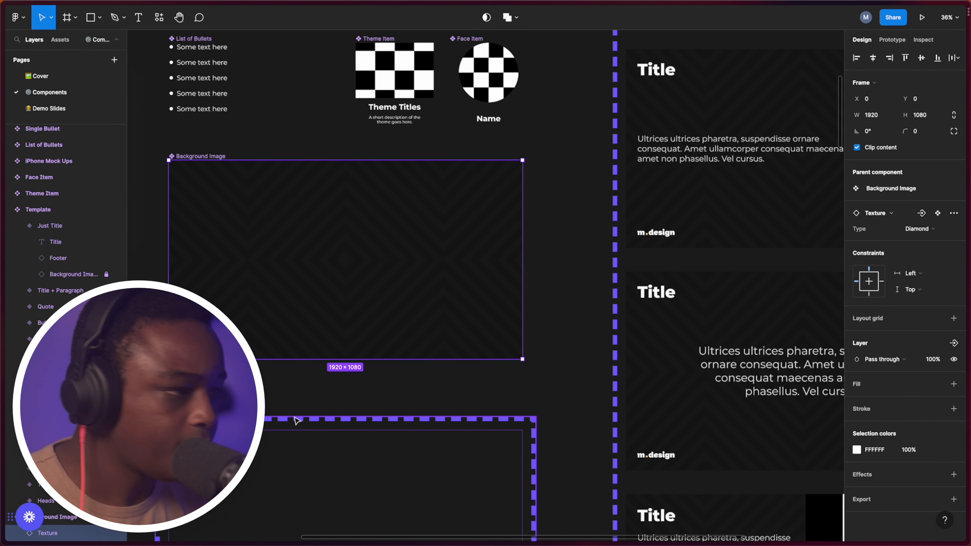
{"action": "key", "text": "Delete"}
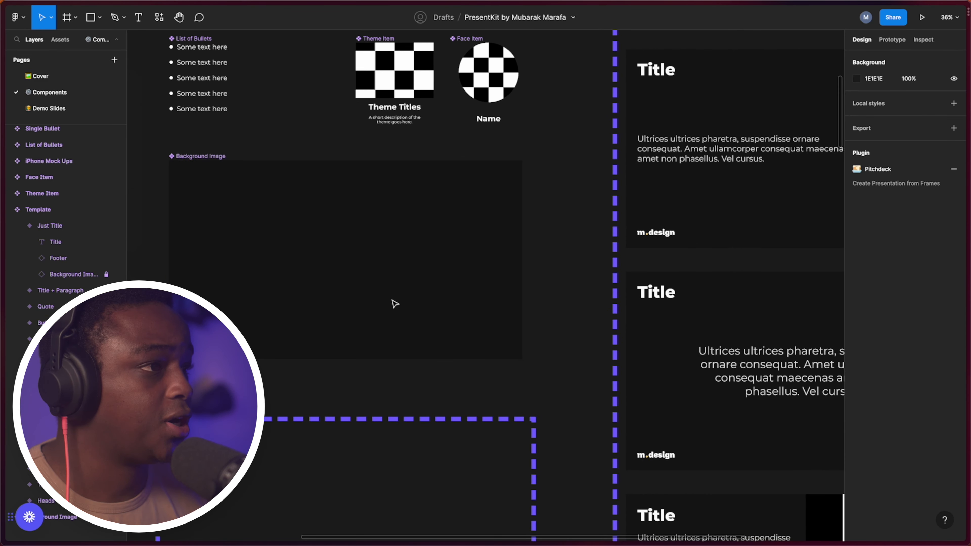
{"action": "left_click", "coordinate": [362, 261]}
{"action": "key", "text": "r"}
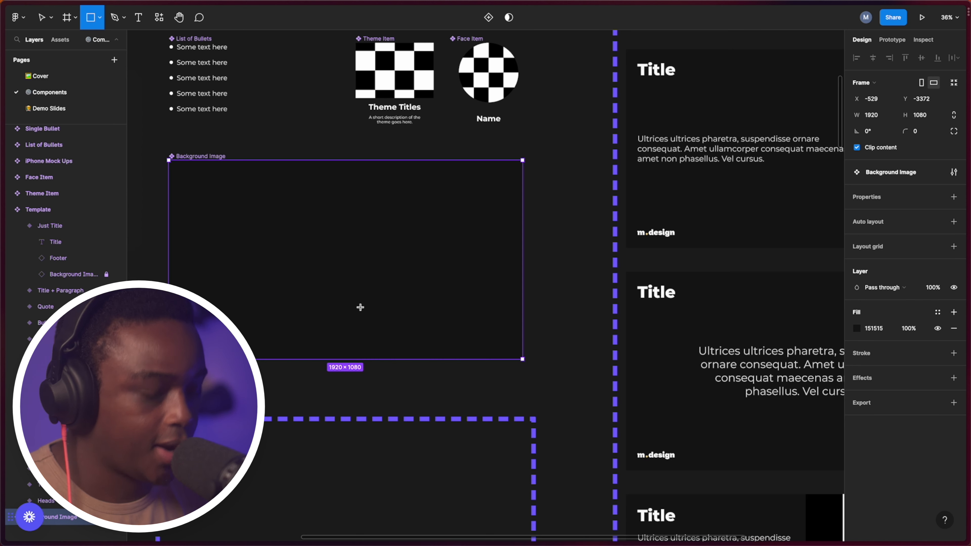
{"action": "left_click", "coordinate": [343, 250]}
{"action": "key", "text": "Delete"}
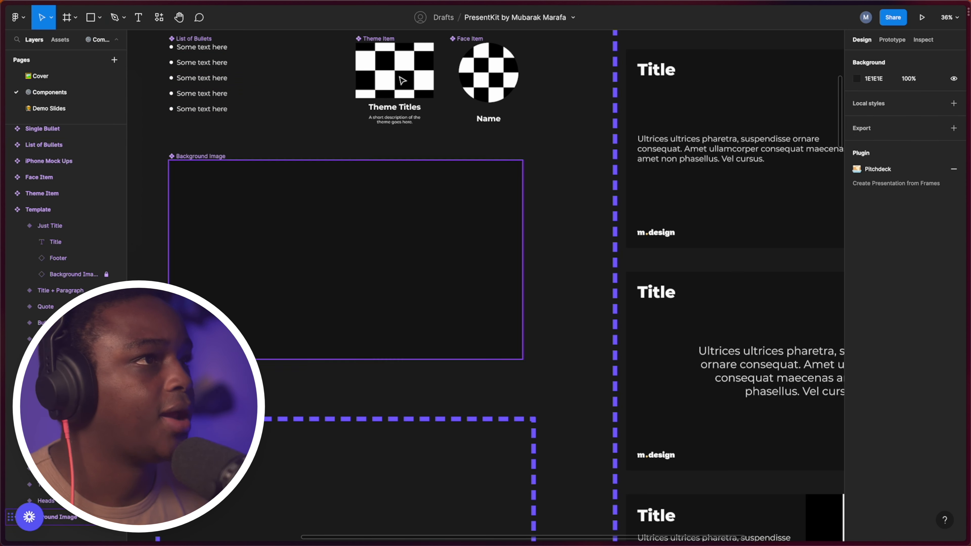
- Search the plugins for "blob", run Blobs, insert a generated shape onto the canvas and close the plugin
{"action": "left_click", "coordinate": [158, 17]}
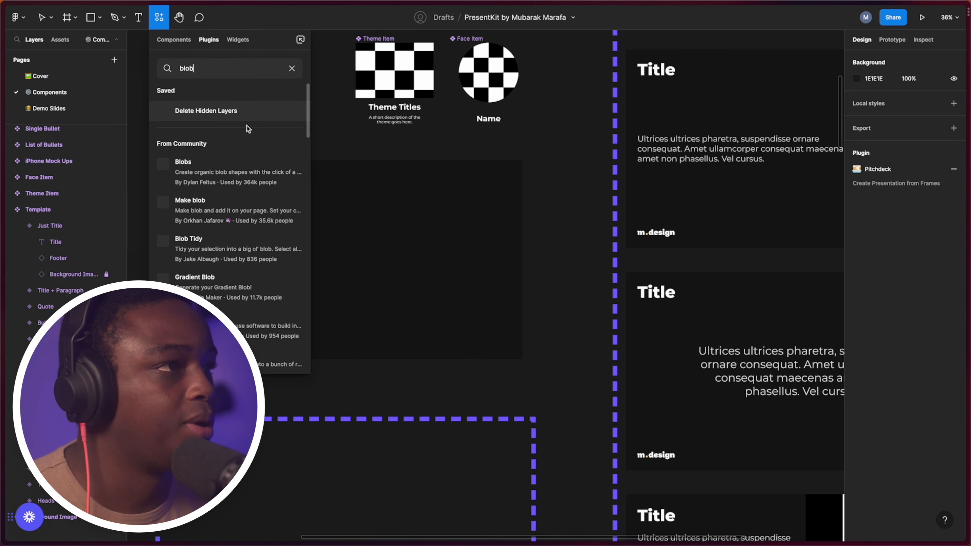
{"action": "mouse_move", "coordinate": [300, 174]}
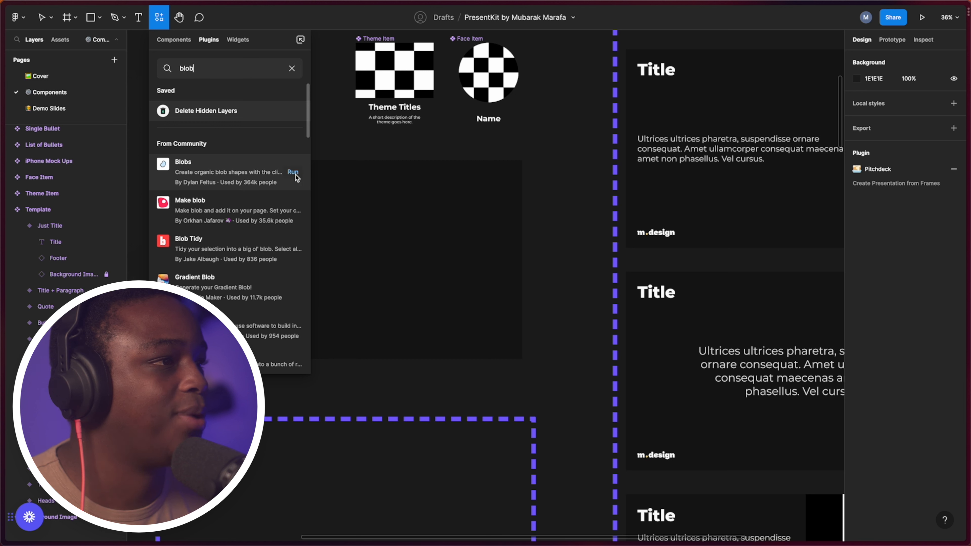
{"action": "mouse_move", "coordinate": [289, 217]}
{"action": "left_click", "coordinate": [287, 173]}
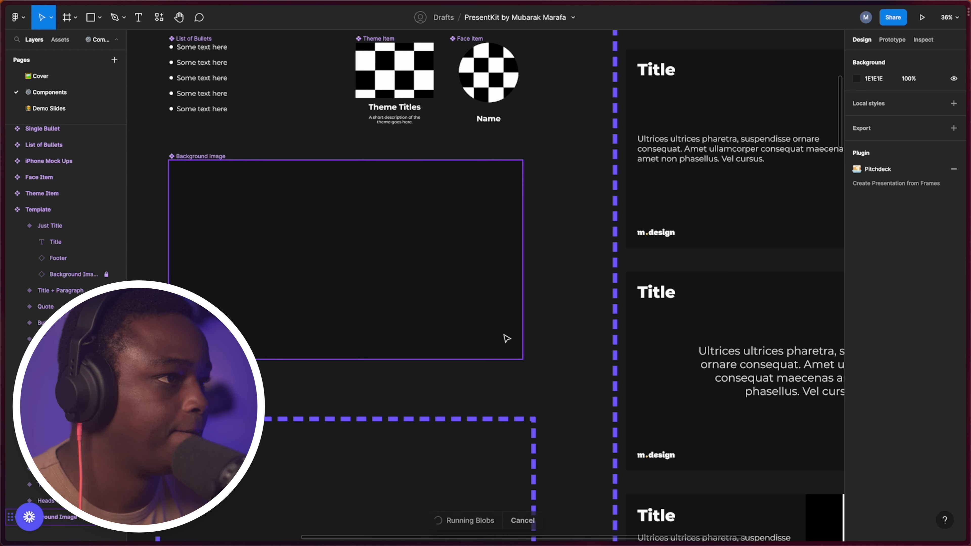
{"action": "left_click", "coordinate": [493, 314]}
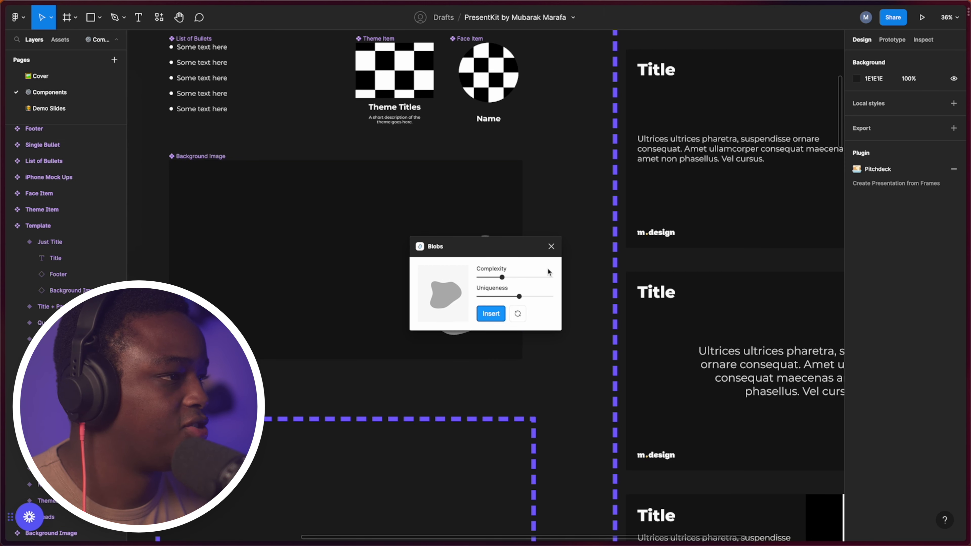
{"action": "left_click", "coordinate": [553, 249]}
- Cut the inserted blob and paste it inside the Background Image component
{"action": "left_click", "coordinate": [462, 298]}
{"action": "left_click_drag", "start_coordinate": [462, 299], "coordinate": [355, 291]}
{"action": "key", "text": "super+x"}
{"action": "left_click", "coordinate": [328, 241]}
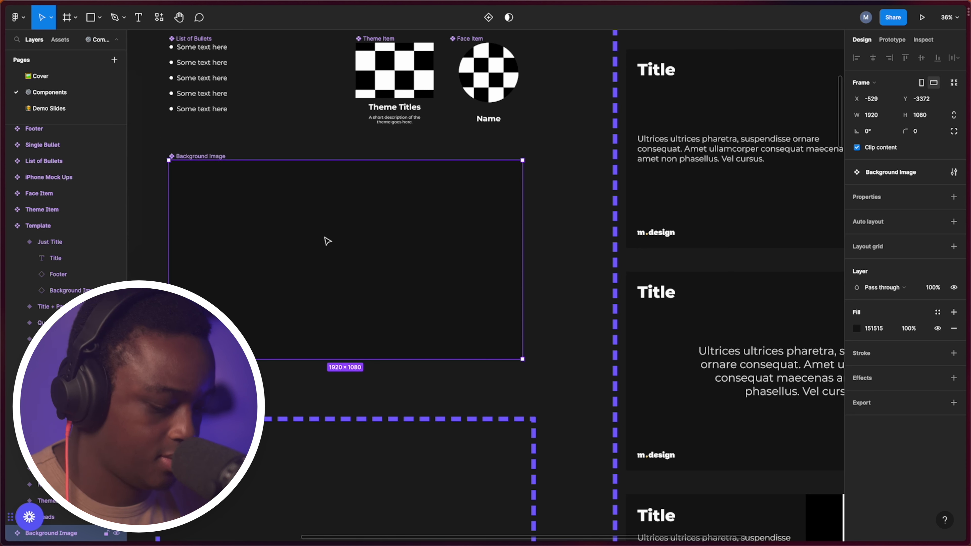
{"action": "key", "text": "super+v"}
- Enlarge the blob to about 2001 × 1514 and place it at about X 483, Y 248 in the Background Image component
{"action": "left_click_drag", "start_coordinate": [446, 321], "coordinate": [520, 381]}
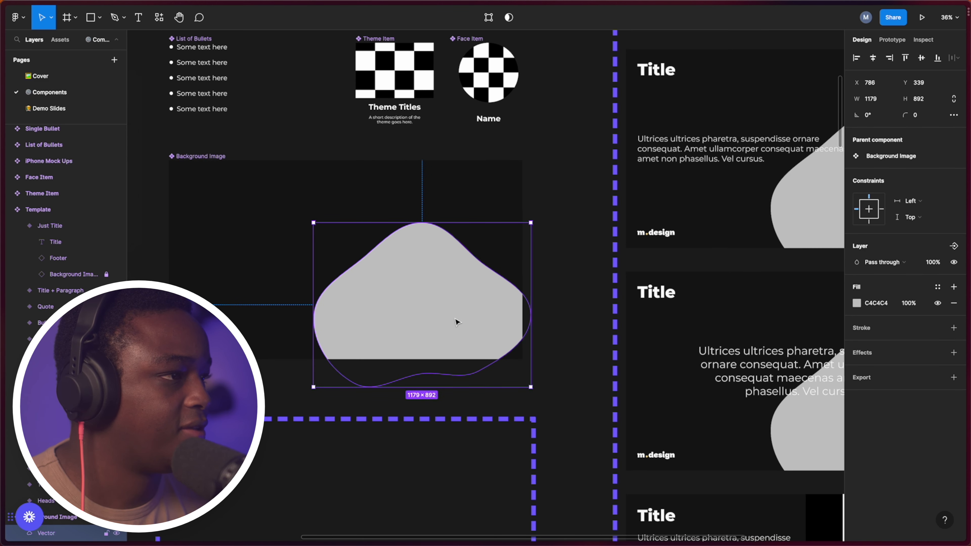
{"action": "left_click_drag", "start_coordinate": [455, 321], "coordinate": [471, 259]}
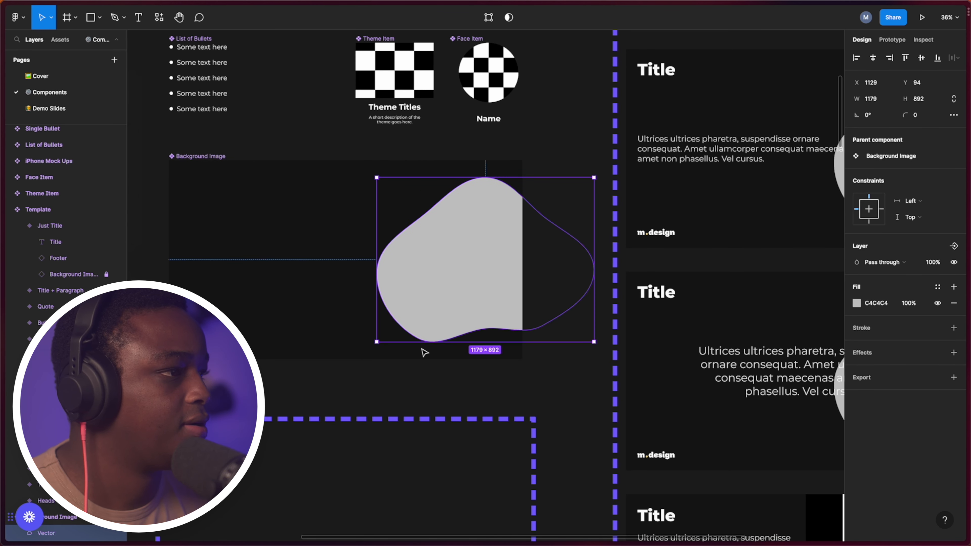
{"action": "left_click_drag", "start_coordinate": [377, 343], "coordinate": [225, 457]}
{"action": "left_click_drag", "start_coordinate": [363, 291], "coordinate": [397, 325]}
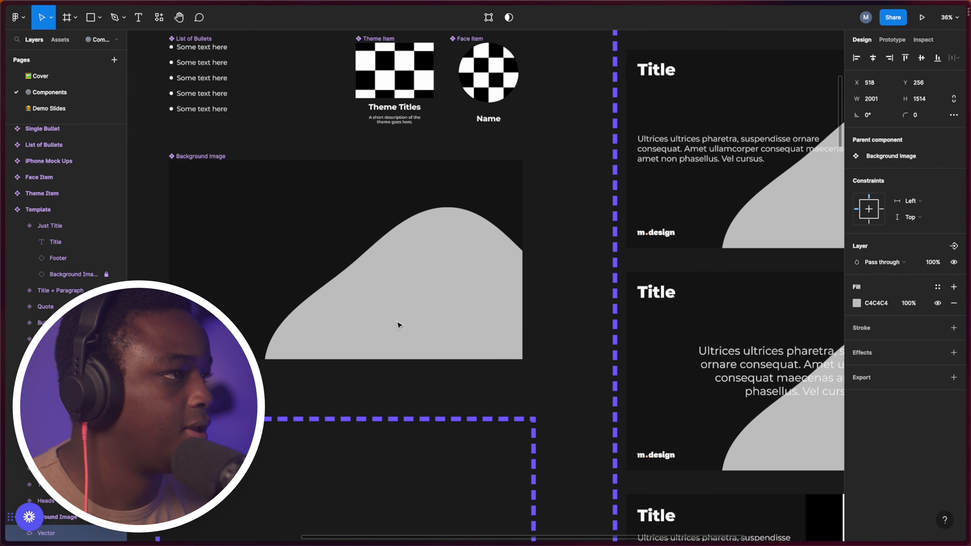
- Sample the #151515 slide background as the blob's fill and lighten it to 2B2B2B
{"action": "left_click", "coordinate": [857, 304]}
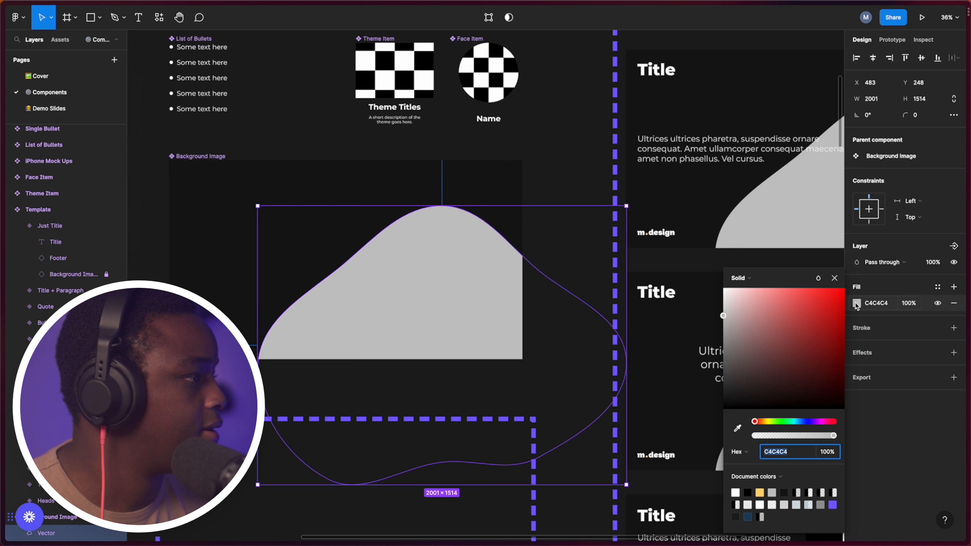
{"action": "left_click", "coordinate": [739, 428]}
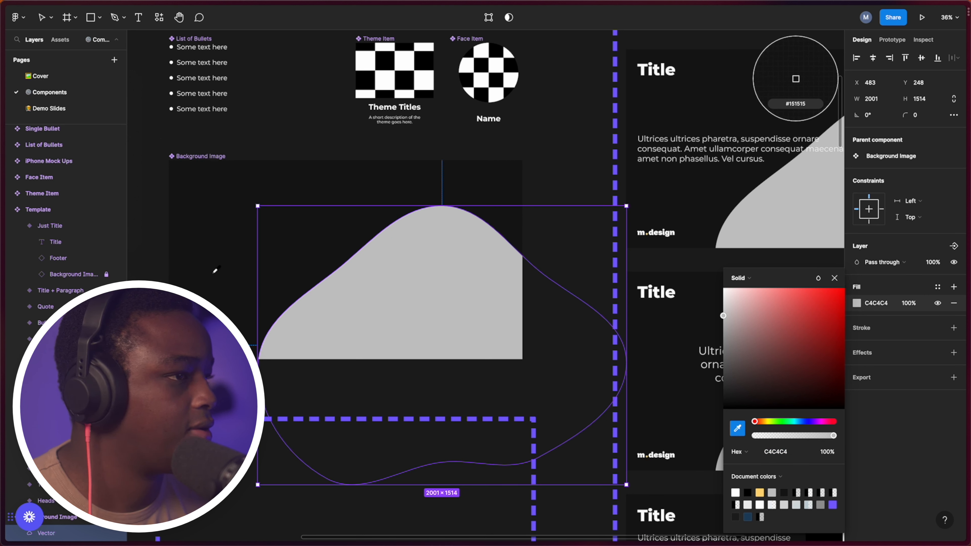
{"action": "left_click", "coordinate": [795, 79]}
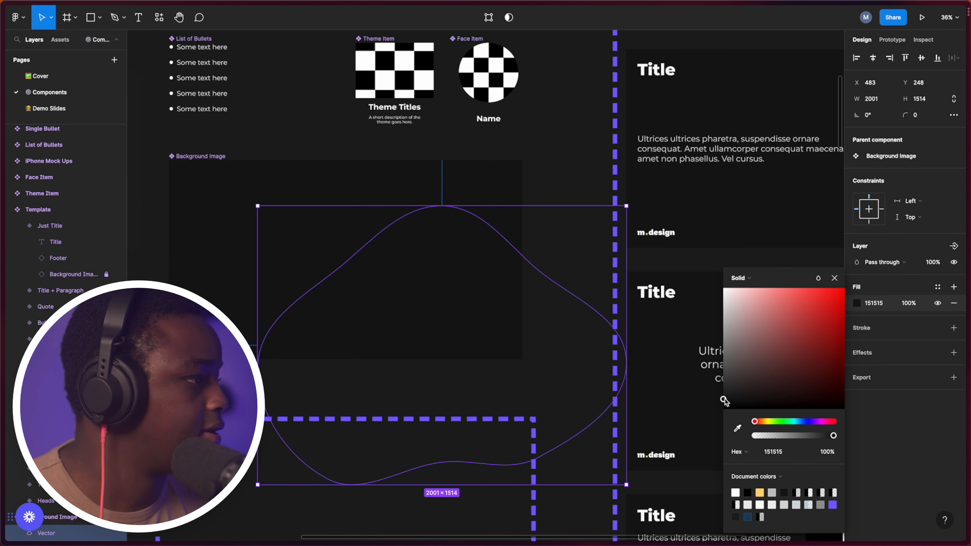
{"action": "left_click_drag", "start_coordinate": [724, 400], "coordinate": [723, 392]}
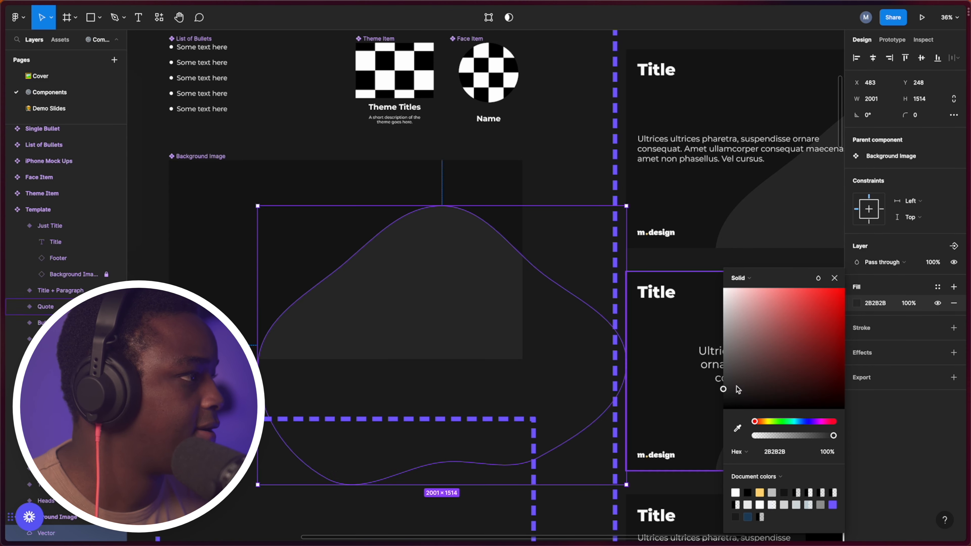
- Deselect the blob, open the Demo Slides page and examine the blob background across the slides
{"action": "left_click", "coordinate": [543, 207]}
{"action": "left_click", "coordinate": [561, 182]}
{"action": "left_click_drag", "start_coordinate": [551, 369], "coordinate": [210, 417]}
{"action": "scroll", "coordinate": [570, 296], "scroll_direction": "down", "scroll_amount": 5}
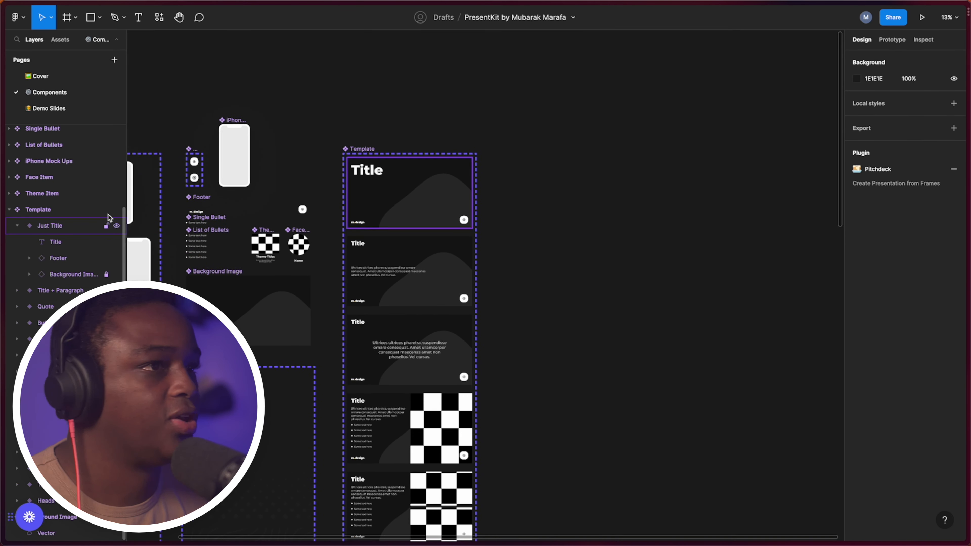
{"action": "left_click", "coordinate": [63, 109]}
{"action": "scroll", "coordinate": [401, 391], "scroll_direction": "down", "scroll_amount": 5}
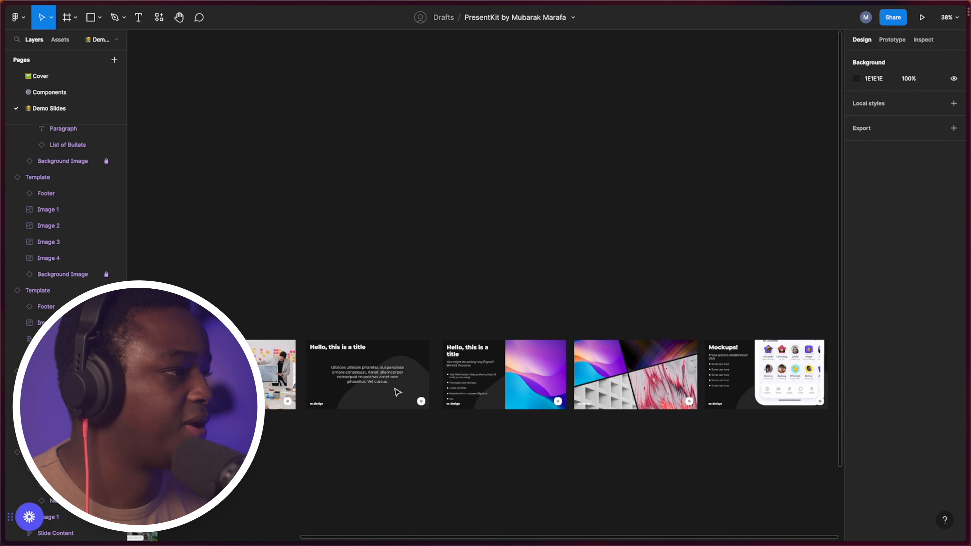
{"action": "scroll", "coordinate": [429, 388], "scroll_direction": "left", "scroll_amount": 10}
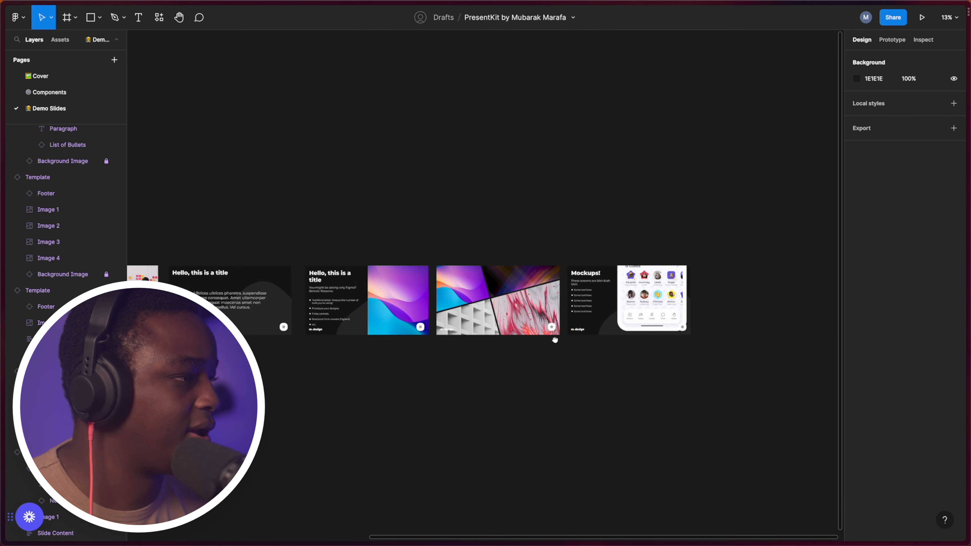
{"action": "scroll", "coordinate": [409, 426], "scroll_direction": "left", "scroll_amount": 3}
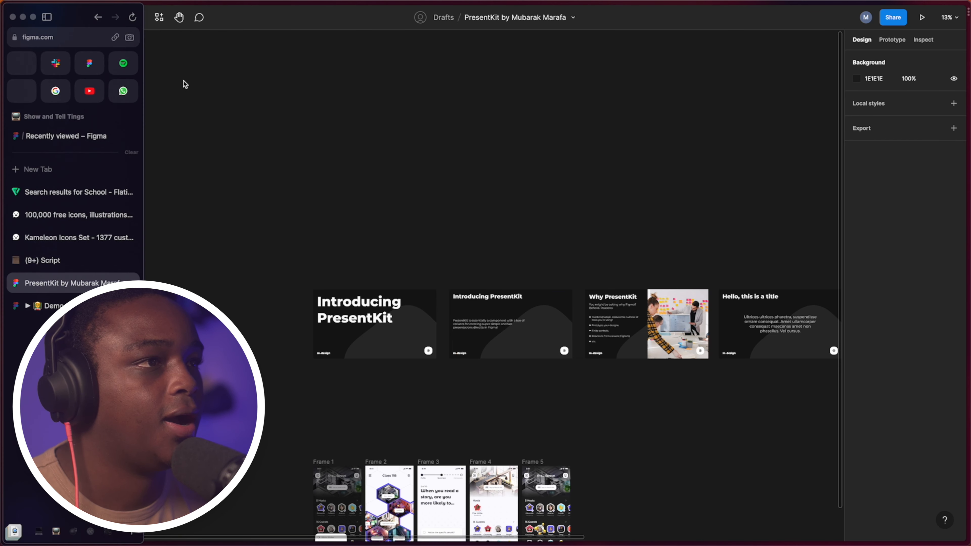
- Return to the Components page and inspect the Bullet Object circle inside the Single Bullet component
{"action": "left_click", "coordinate": [73, 93]}
{"action": "scroll", "coordinate": [520, 423], "scroll_direction": "down", "scroll_amount": 10}
{"action": "scroll", "coordinate": [521, 423], "scroll_direction": "left", "scroll_amount": 5}
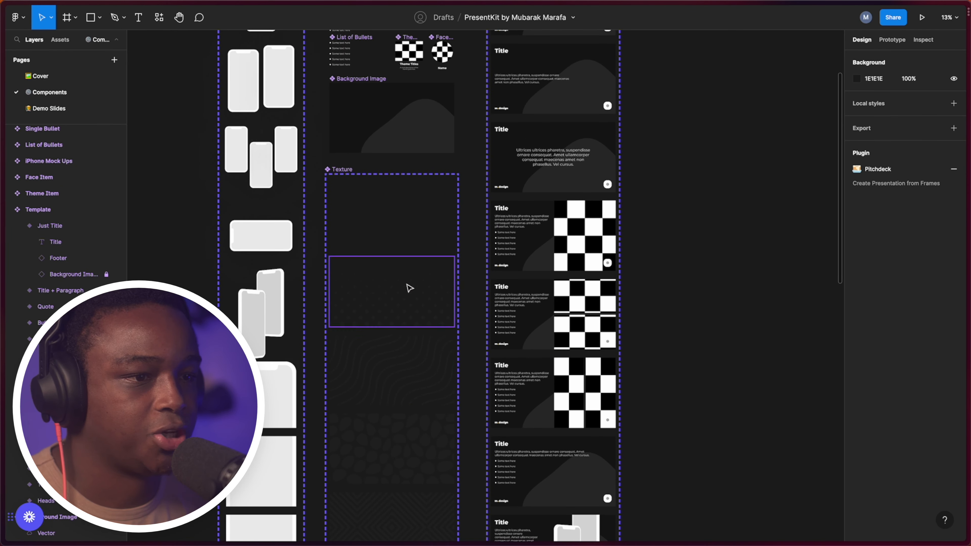
{"action": "scroll", "coordinate": [421, 282], "scroll_direction": "up", "scroll_amount": 5}
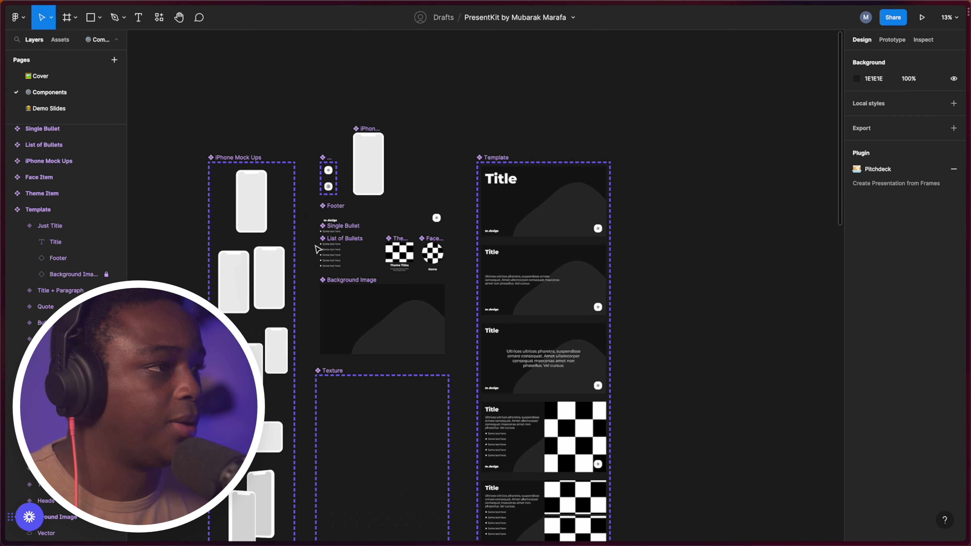
{"action": "scroll", "coordinate": [466, 374], "scroll_direction": "down", "scroll_amount": 2}
{"action": "scroll", "coordinate": [466, 373], "scroll_direction": "right", "scroll_amount": 1}
{"action": "scroll", "coordinate": [466, 373], "scroll_direction": "up", "scroll_amount": 5}
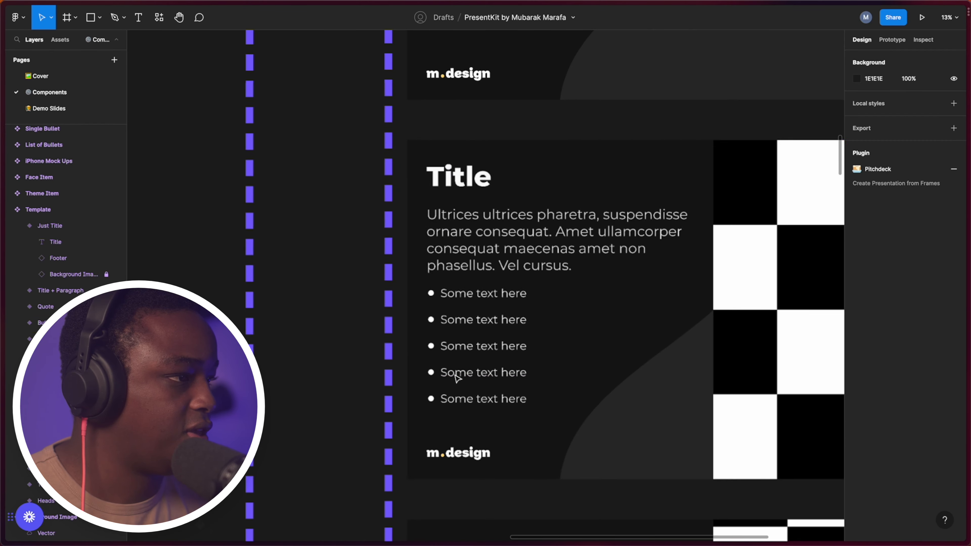
{"action": "left_click_drag", "start_coordinate": [285, 214], "coordinate": [484, 411]}
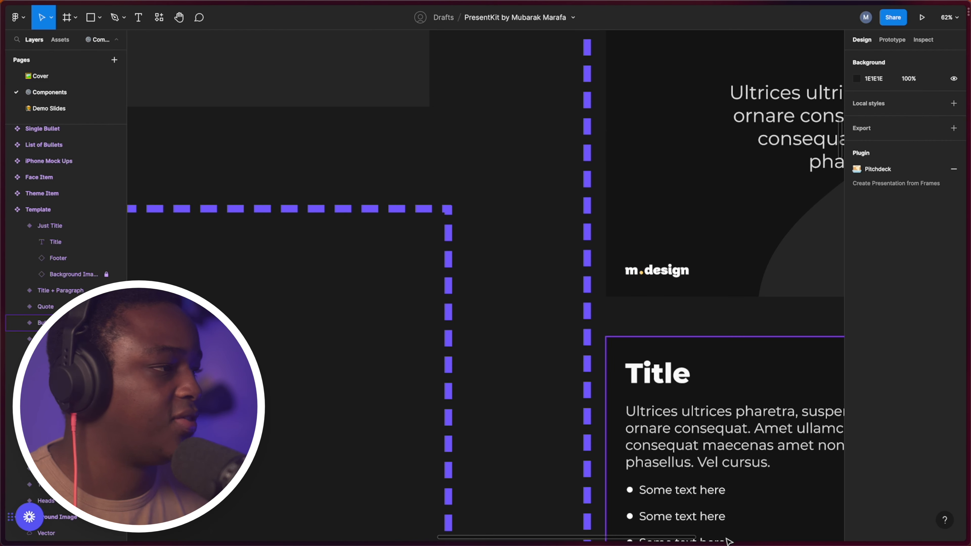
{"action": "left_click_drag", "start_coordinate": [424, 272], "coordinate": [591, 497]}
{"action": "scroll", "coordinate": [455, 267], "scroll_direction": "down", "scroll_amount": 2}
{"action": "scroll", "coordinate": [455, 268], "scroll_direction": "down", "scroll_amount": 3}
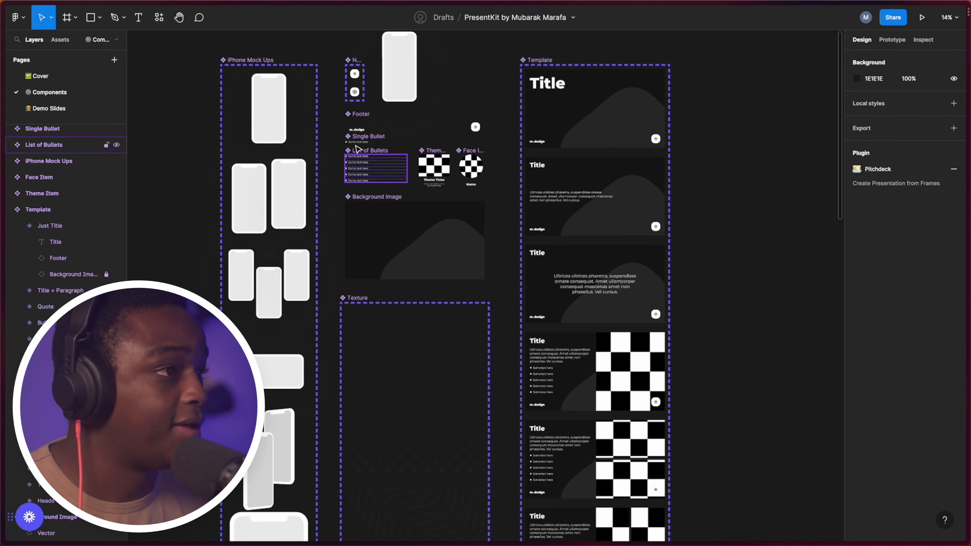
{"action": "scroll", "coordinate": [336, 281], "scroll_direction": "up", "scroll_amount": 4}
{"action": "scroll", "coordinate": [335, 279], "scroll_direction": "up", "scroll_amount": 4}
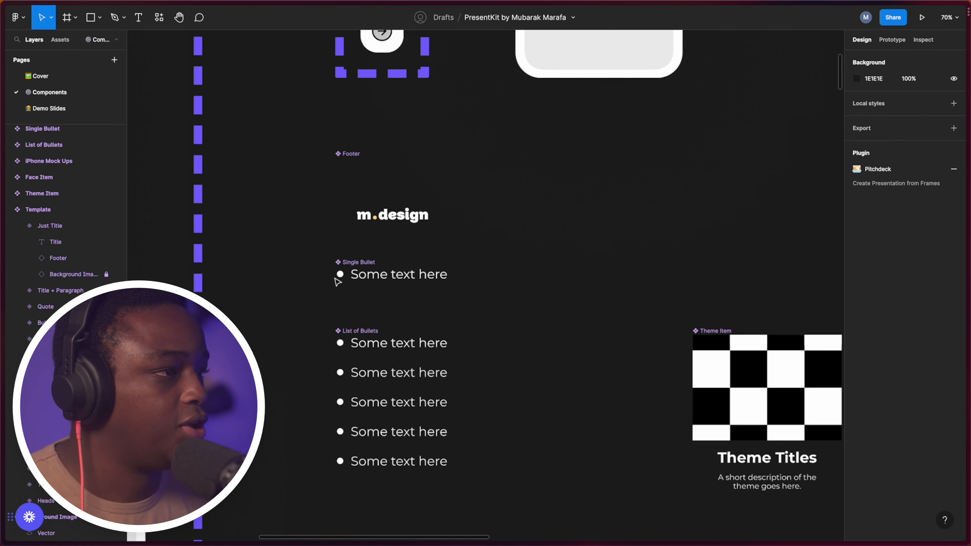
{"action": "left_click", "coordinate": [343, 272], "text": "super"}
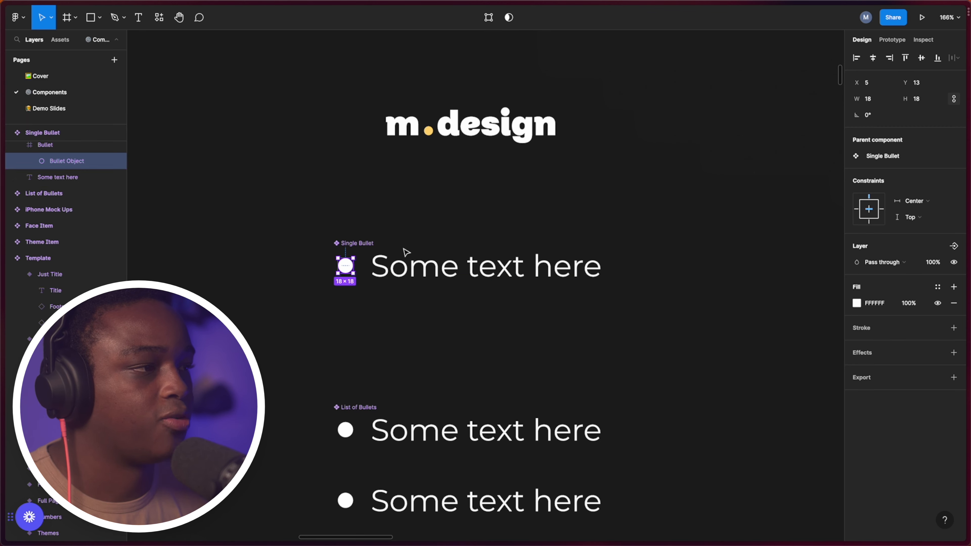
{"action": "left_click_drag", "start_coordinate": [347, 272], "coordinate": [348, 268]}
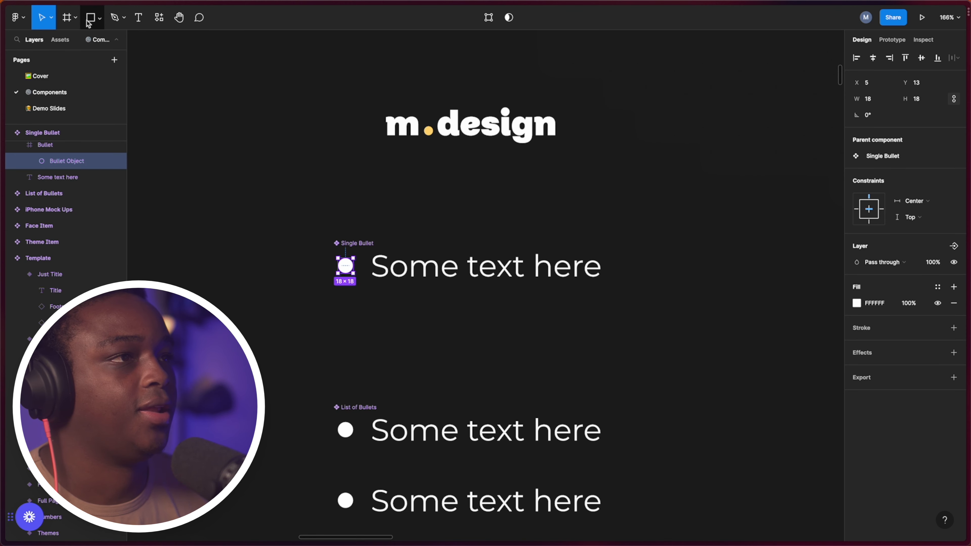
- Draw a five-pointed star with a corner radius of 4.87 beside the Single Bullet component and resize it to 34 × 34
{"action": "left_click", "coordinate": [102, 18]}
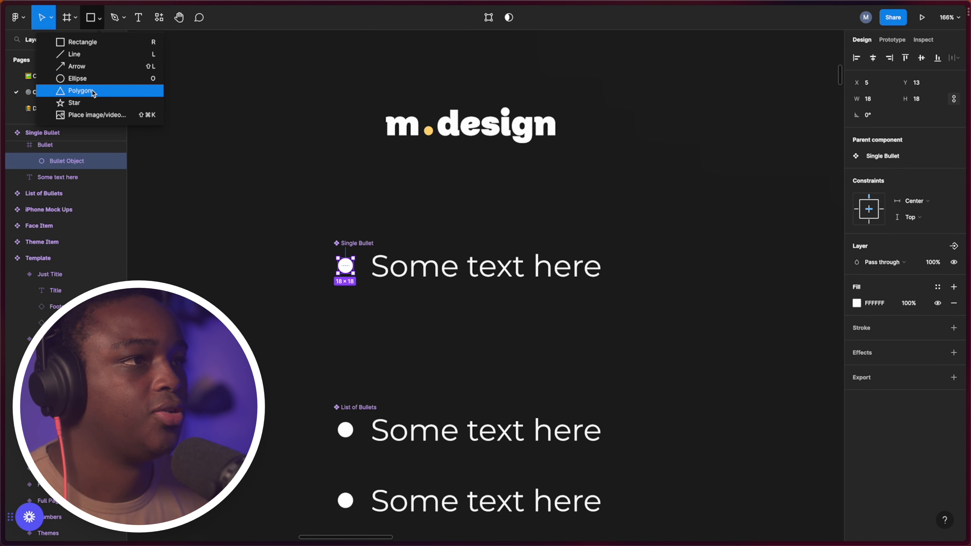
{"action": "left_click", "coordinate": [97, 106]}
{"action": "mouse_move", "coordinate": [237, 242]}
{"action": "left_mouse_down"}
{"action": "mouse_move", "coordinate": [261, 283]}
{"action": "mouse_move", "coordinate": [259, 260]}
{"action": "mouse_move", "coordinate": [262, 270]}
{"action": "mouse_move", "coordinate": [273, 259]}
{"action": "mouse_move", "coordinate": [329, 250]}
{"action": "mouse_move", "coordinate": [327, 258]}
{"action": "left_mouse_up"}
{"action": "left_click", "coordinate": [278, 227]}
{"action": "scroll", "coordinate": [264, 271], "scroll_direction": "up", "scroll_amount": 5}
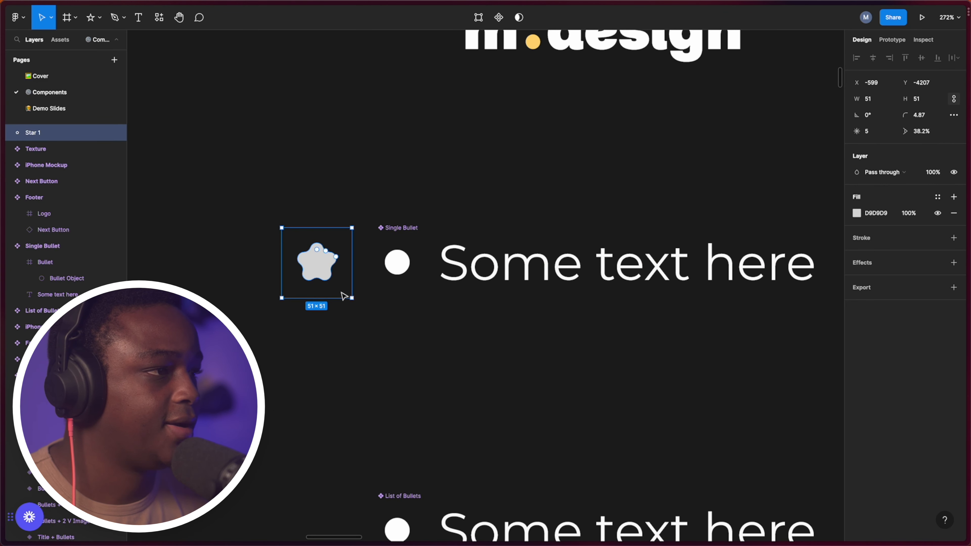
{"action": "left_click_drag", "start_coordinate": [351, 298], "coordinate": [329, 274]}
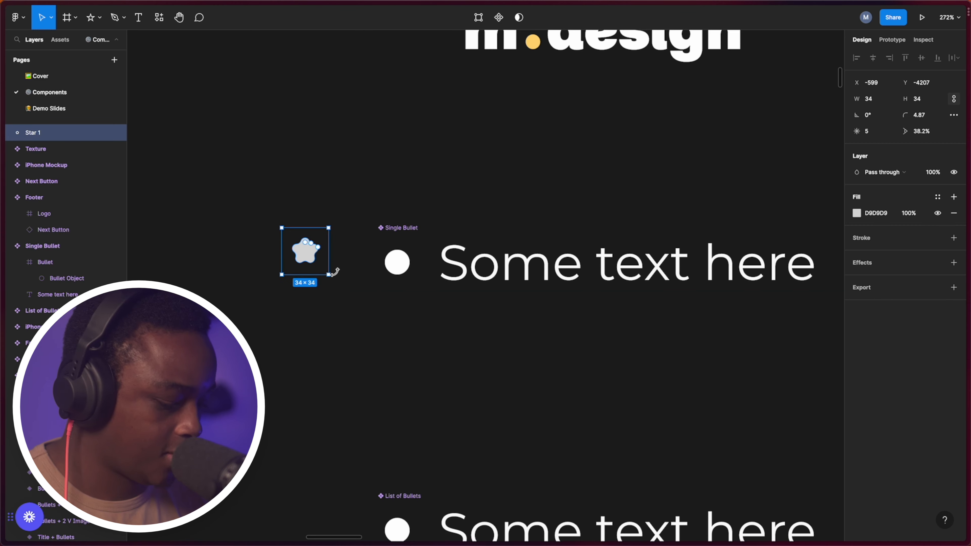
- Fill the star with the yellow FFD778 sampled from the dot in the m.design footer logo
{"action": "key", "text": "i"}
{"action": "left_click", "coordinate": [397, 262]}
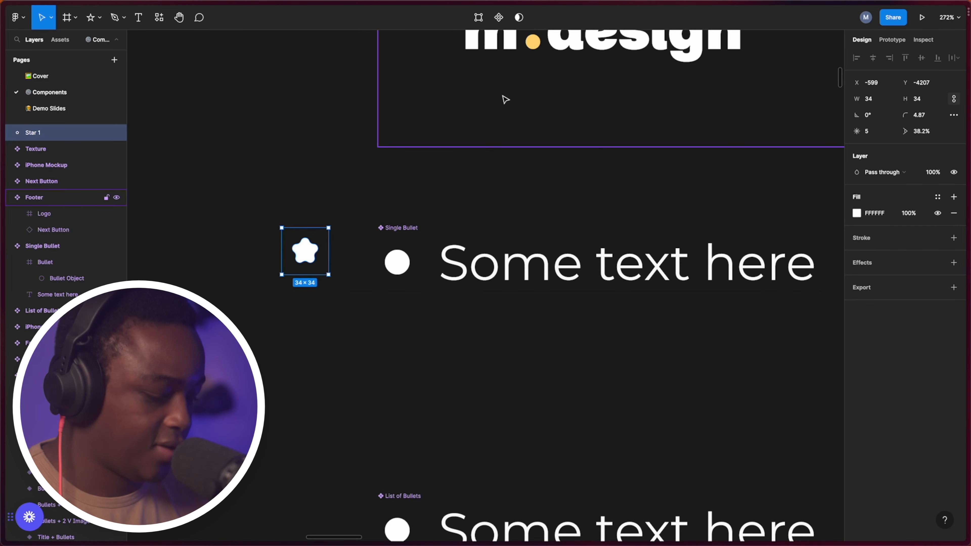
{"action": "left_click", "coordinate": [532, 41]}
{"action": "left_click", "coordinate": [270, 206]}
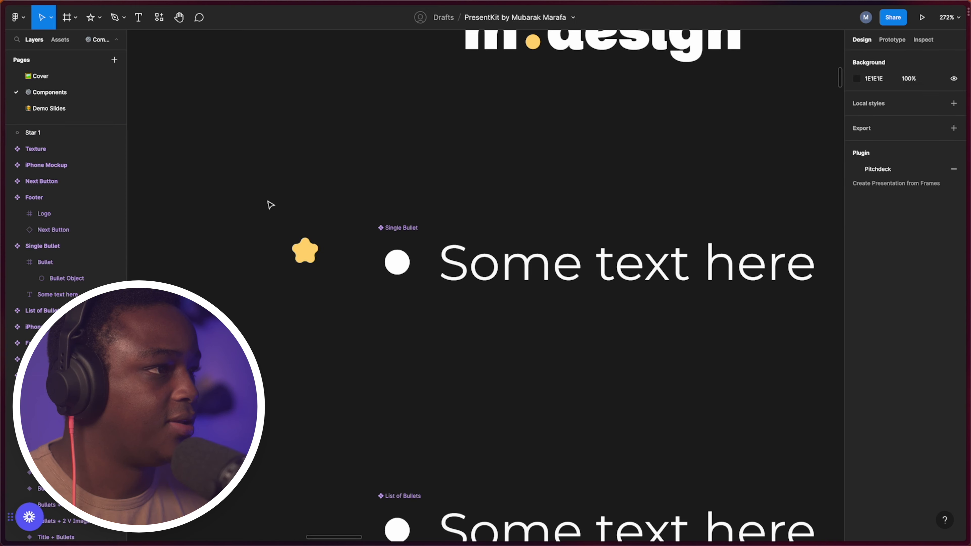
- Move the white bullet circle out of the Single Bullet component onto the empty canvas above the star
{"action": "left_click", "coordinate": [317, 260]}
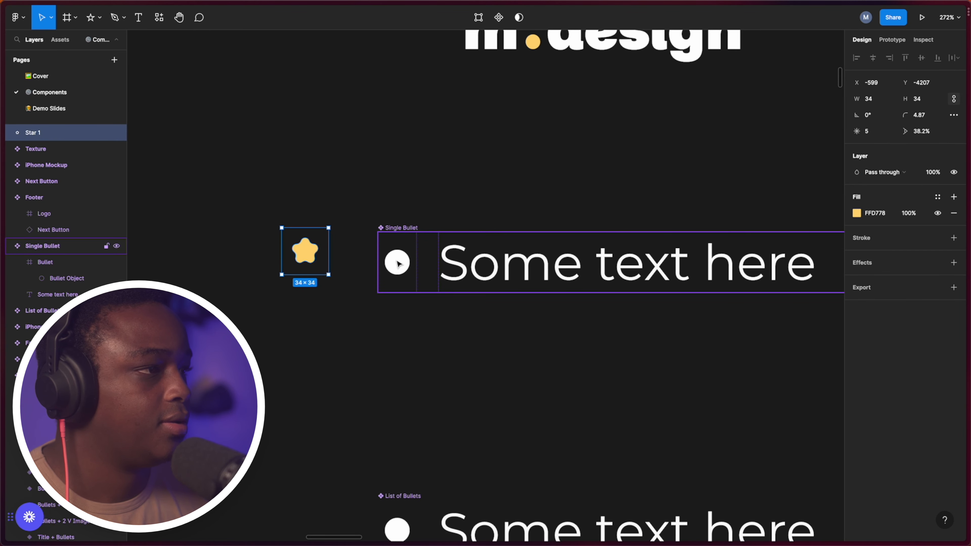
{"action": "double_click", "coordinate": [399, 266]}
{"action": "left_click", "coordinate": [401, 267]}
{"action": "left_click_drag", "start_coordinate": [400, 268], "coordinate": [327, 191]}
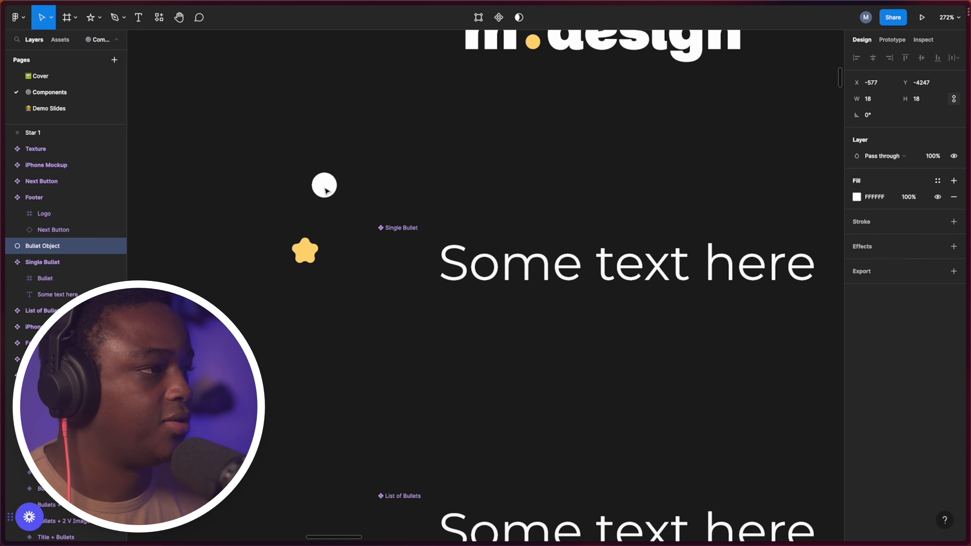
- Copy the yellow star and paste it inside the Bullet frame of the Single Bullet component
{"action": "left_click_drag", "start_coordinate": [305, 257], "coordinate": [403, 269]}
{"action": "key", "text": "super+z"}
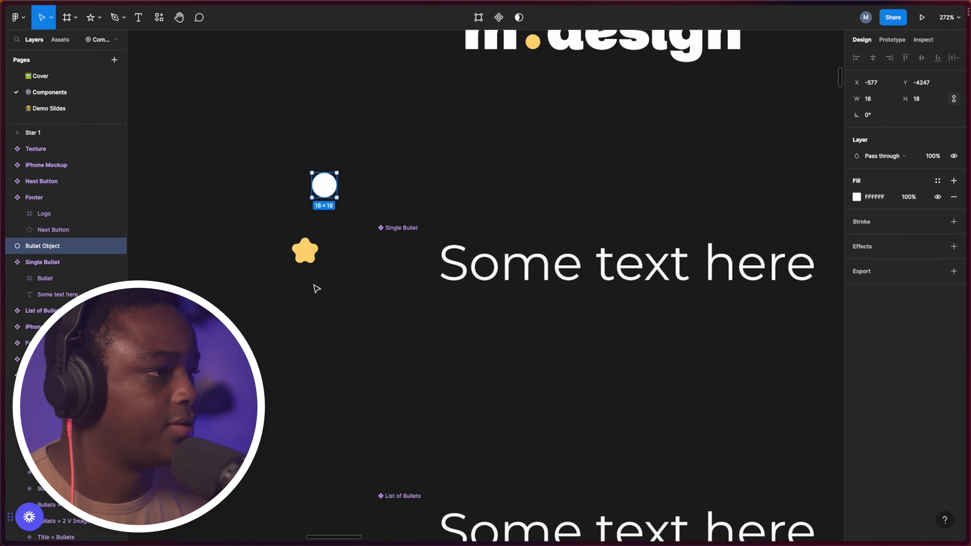
{"action": "left_click", "coordinate": [306, 259]}
{"action": "left_click", "coordinate": [402, 256]}
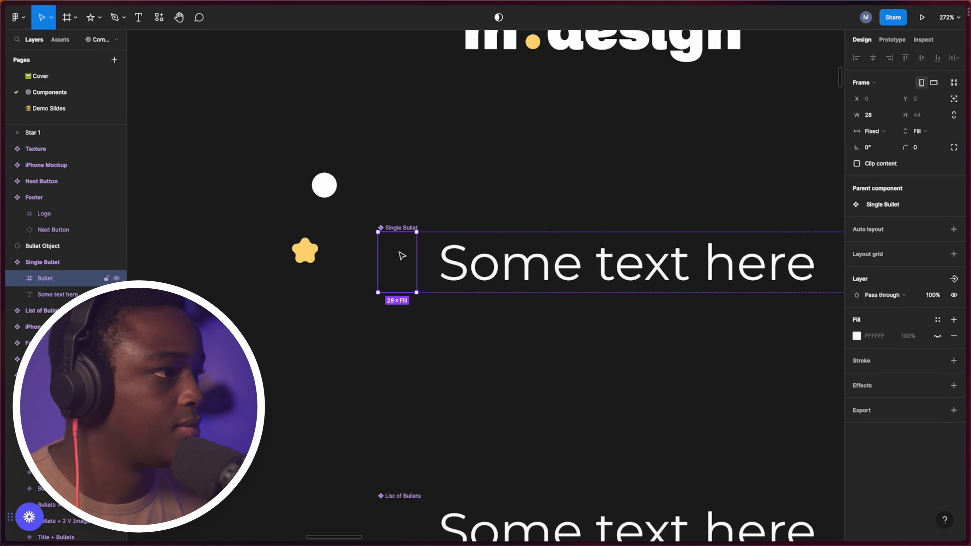
{"action": "key", "text": "super+v"}
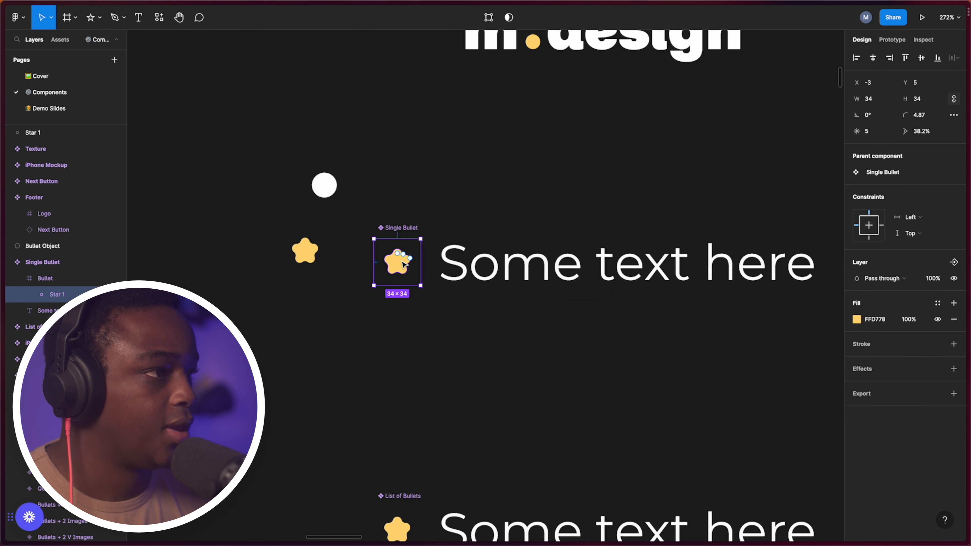
{"action": "left_click", "coordinate": [422, 195]}
- Check the star bullets in the List of Bullets component and on the Why PresentKit slide of the Demo Slides page
{"action": "scroll", "coordinate": [394, 342], "scroll_direction": "right", "scroll_amount": 3}
{"action": "scroll", "coordinate": [380, 336], "scroll_direction": "down", "scroll_amount": 5}
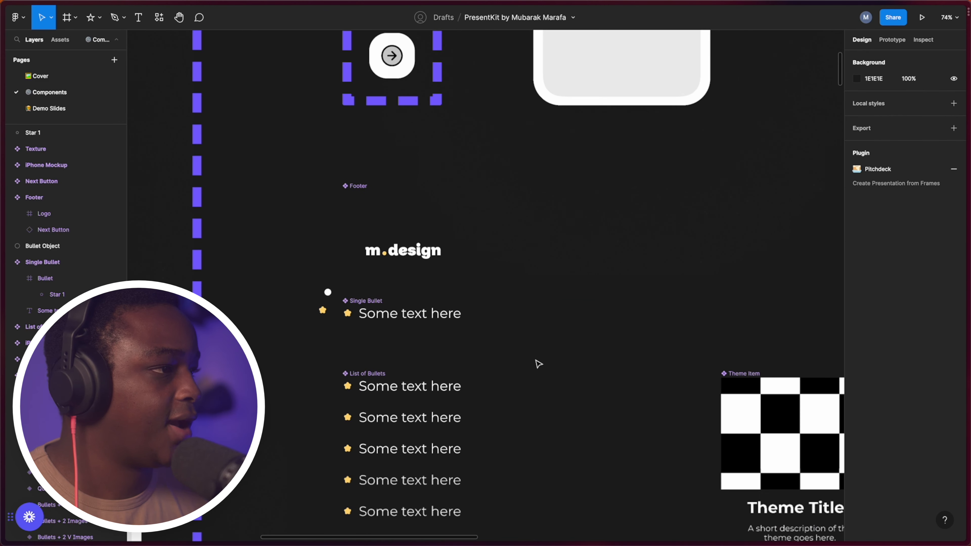
{"action": "scroll", "coordinate": [538, 364], "scroll_direction": "right", "scroll_amount": 10}
{"action": "scroll", "coordinate": [539, 363], "scroll_direction": "down", "scroll_amount": 6}
{"action": "left_click", "coordinate": [91, 109]}
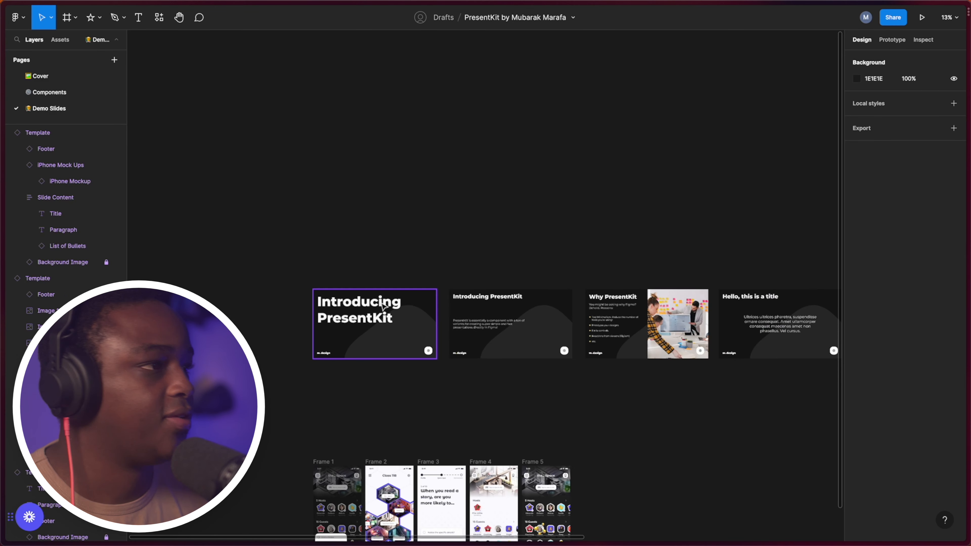
{"action": "scroll", "coordinate": [603, 328], "scroll_direction": "up", "scroll_amount": 10}
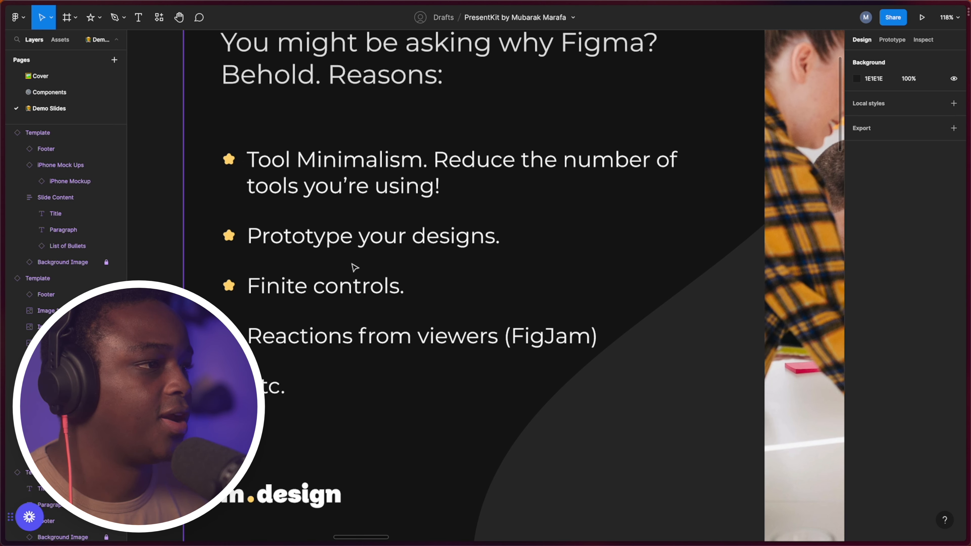
{"action": "scroll", "coordinate": [449, 306], "scroll_direction": "down", "scroll_amount": 8}
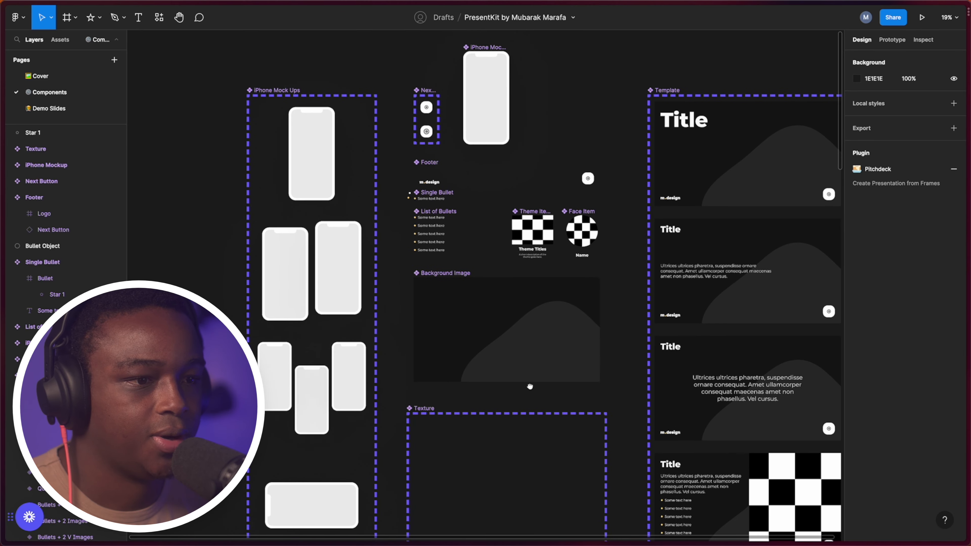
- Add a variant based on the Heads slide to the Template component set and name it New Variant
{"action": "left_click_drag", "start_coordinate": [530, 387], "coordinate": [520, 367]}
{"action": "left_click_drag", "start_coordinate": [517, 368], "coordinate": [353, 319]}
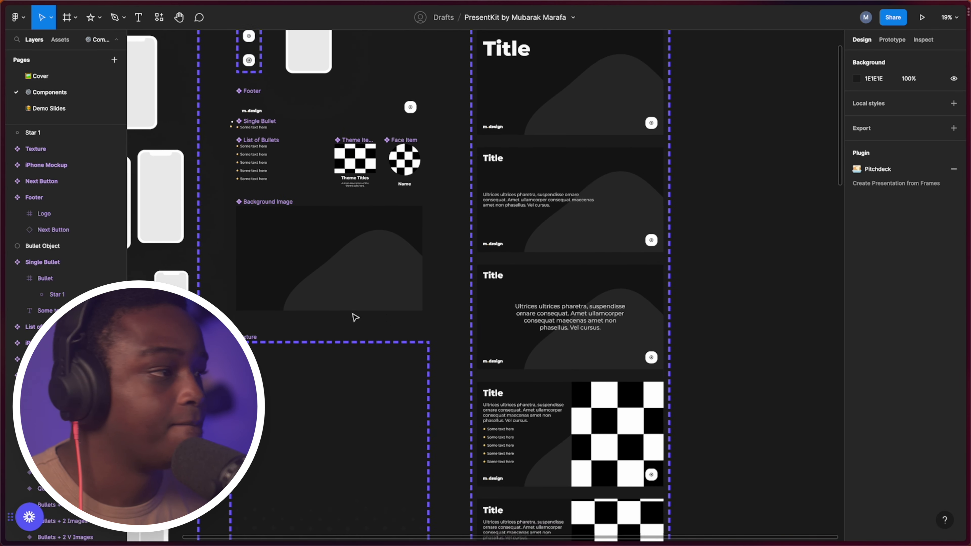
{"action": "left_click_drag", "start_coordinate": [671, 460], "coordinate": [519, 241]}
{"action": "scroll", "coordinate": [519, 241], "scroll_direction": "down", "scroll_amount": 15}
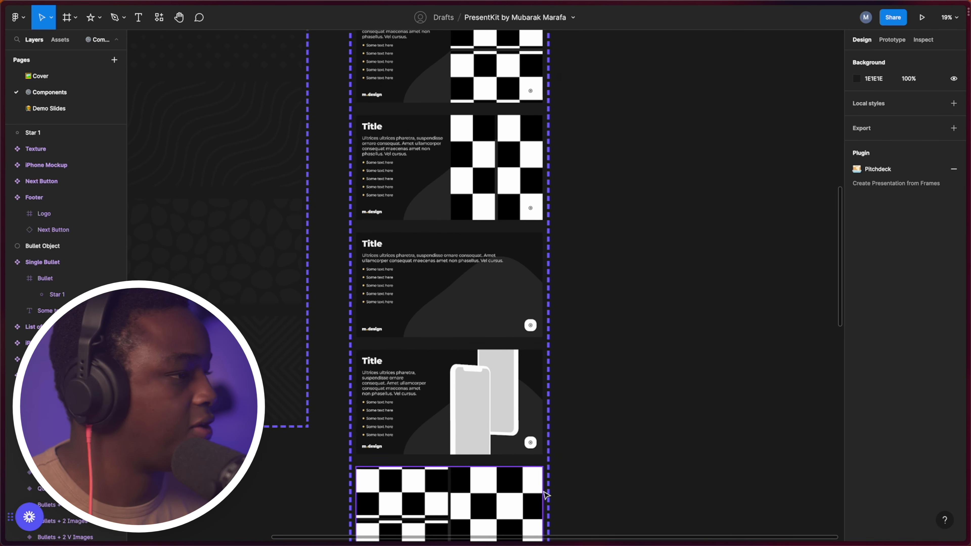
{"action": "scroll", "coordinate": [535, 345], "scroll_direction": "down", "scroll_amount": 7}
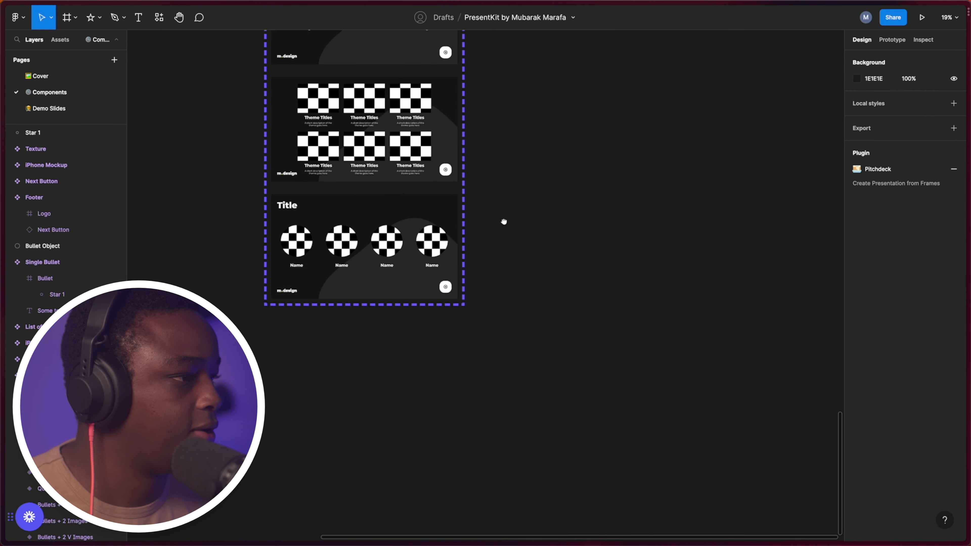
{"action": "scroll", "coordinate": [503, 220], "scroll_direction": "up", "scroll_amount": 3}
{"action": "left_click", "coordinate": [370, 339]}
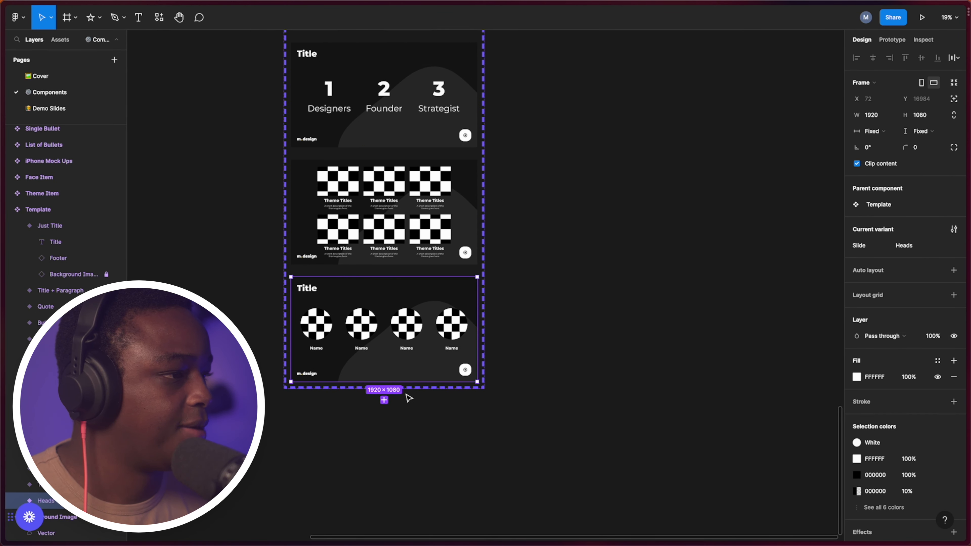
{"action": "left_click", "coordinate": [385, 400]}
{"action": "scroll", "coordinate": [488, 421], "scroll_direction": "down", "scroll_amount": 5}
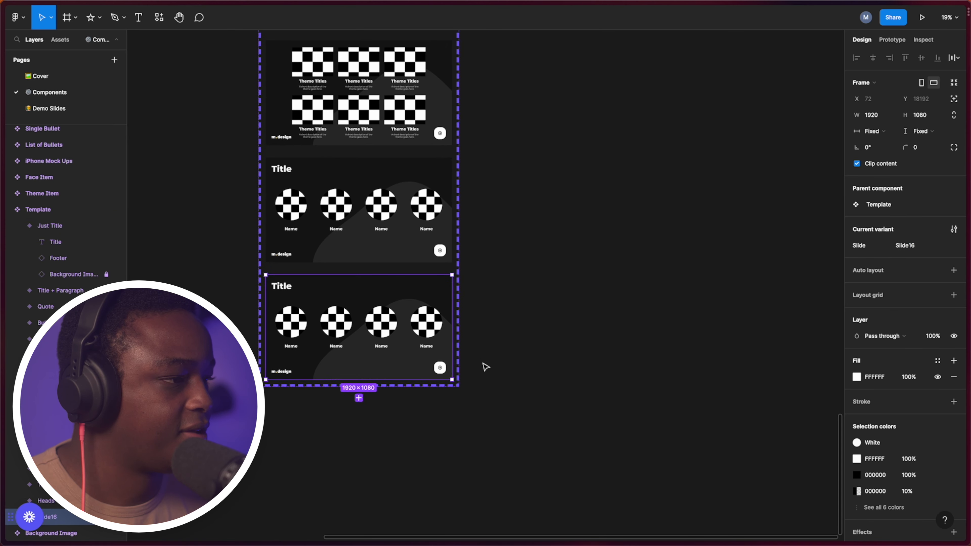
{"action": "scroll", "coordinate": [488, 369], "scroll_direction": "up", "scroll_amount": 2}
{"action": "scroll", "coordinate": [262, 340], "scroll_direction": "up", "scroll_amount": 3}
{"action": "scroll", "coordinate": [700, 288], "scroll_direction": "right", "scroll_amount": 2}
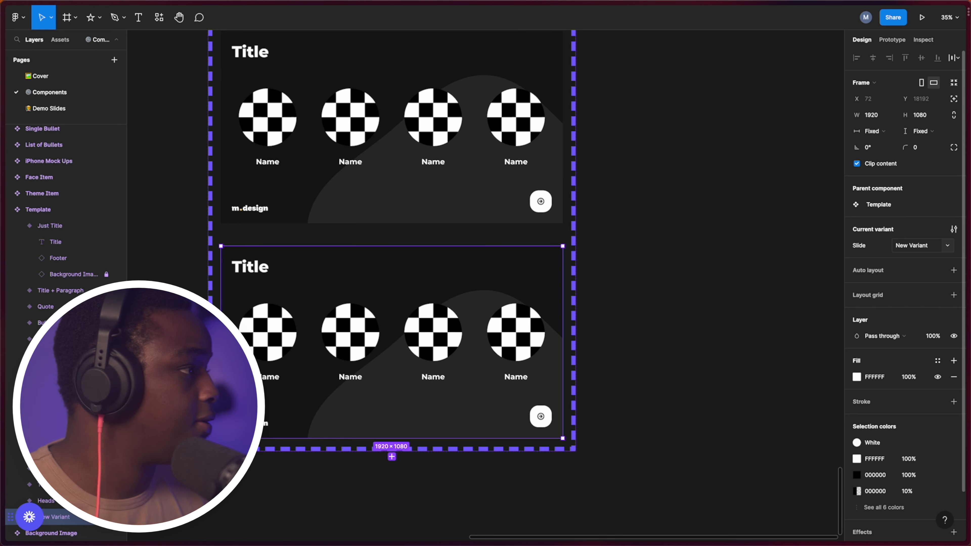
- Move the Faces Wrapper out of the New Variant slide and place a single Face Item on it at X 749, Y 323
{"action": "left_click", "coordinate": [431, 350]}
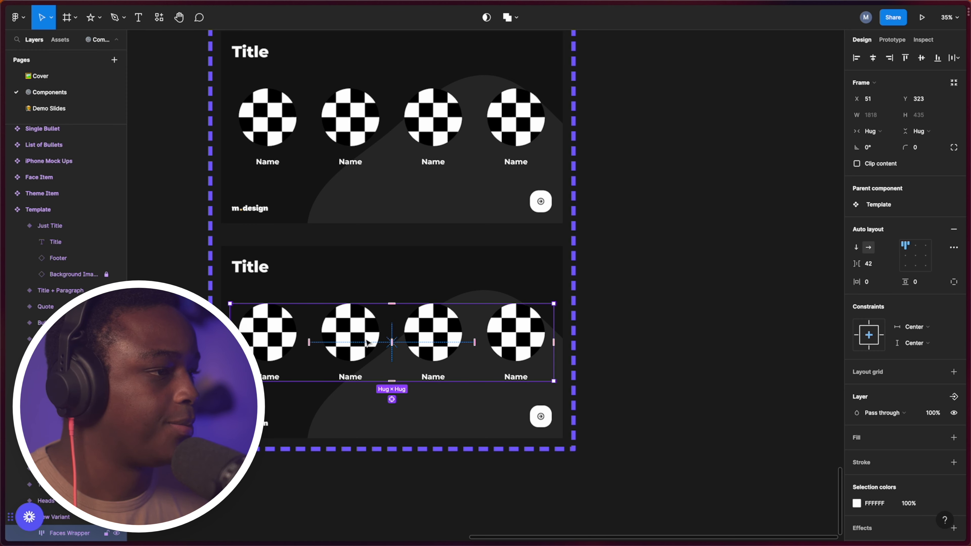
{"action": "left_click_drag", "start_coordinate": [368, 340], "coordinate": [750, 331]}
{"action": "double_click", "coordinate": [653, 349]}
{"action": "left_click_drag", "start_coordinate": [653, 349], "coordinate": [391, 362]}
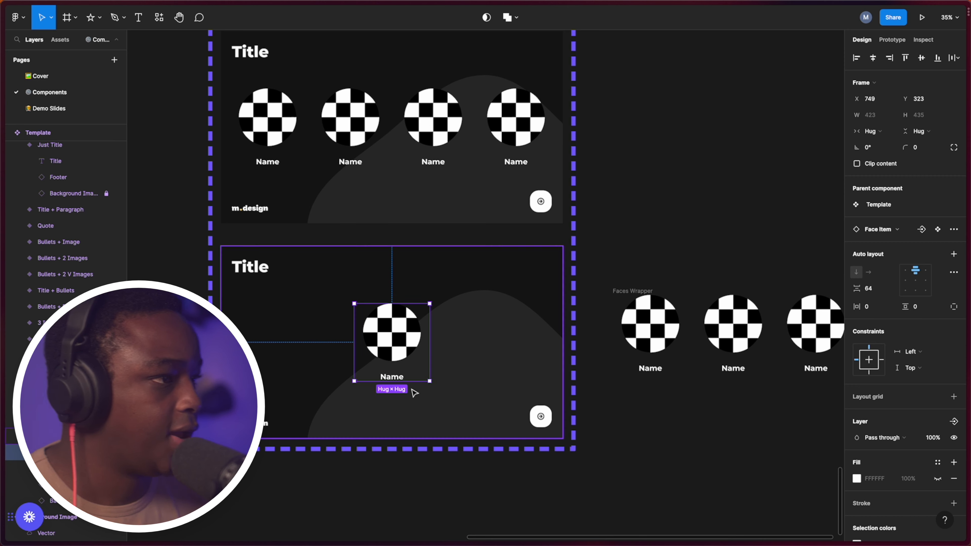
{"action": "left_click_drag", "start_coordinate": [421, 391], "coordinate": [457, 401]}
{"action": "key", "text": "ctrl+z"}
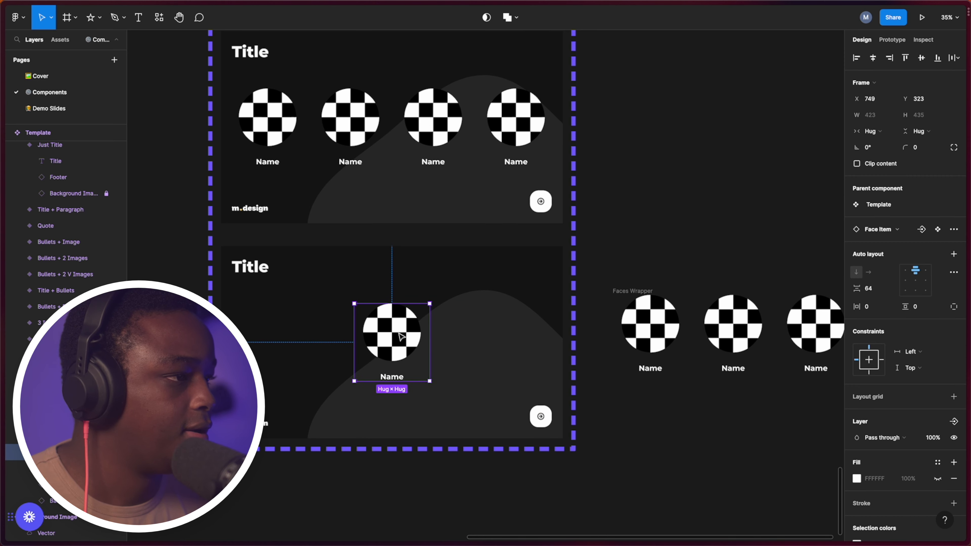
- Inspect the size settings of the image inside the Face Item on the New Variant slide
{"action": "double_click", "coordinate": [401, 337]}
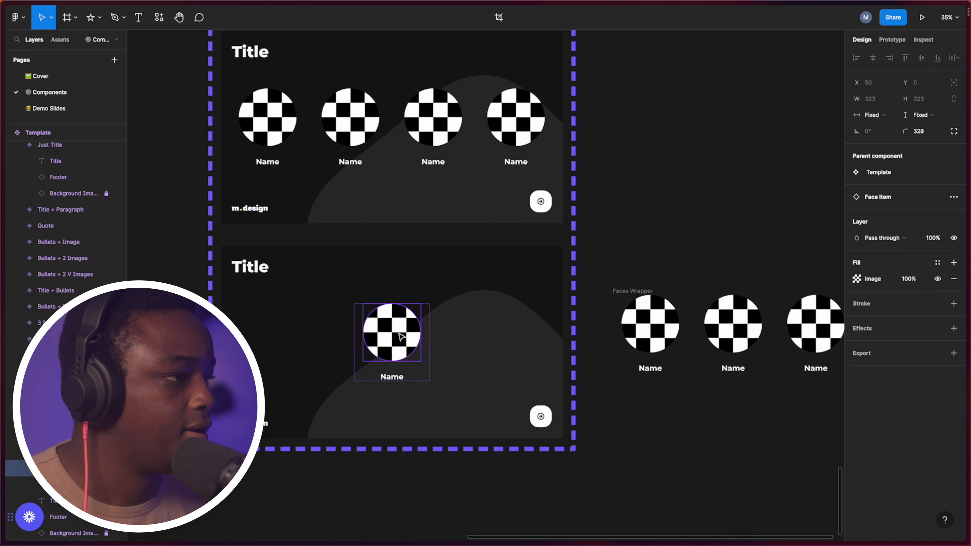
{"action": "left_click", "coordinate": [481, 516]}
{"action": "left_click", "coordinate": [370, 326]}
{"action": "right_click", "coordinate": [393, 336]}
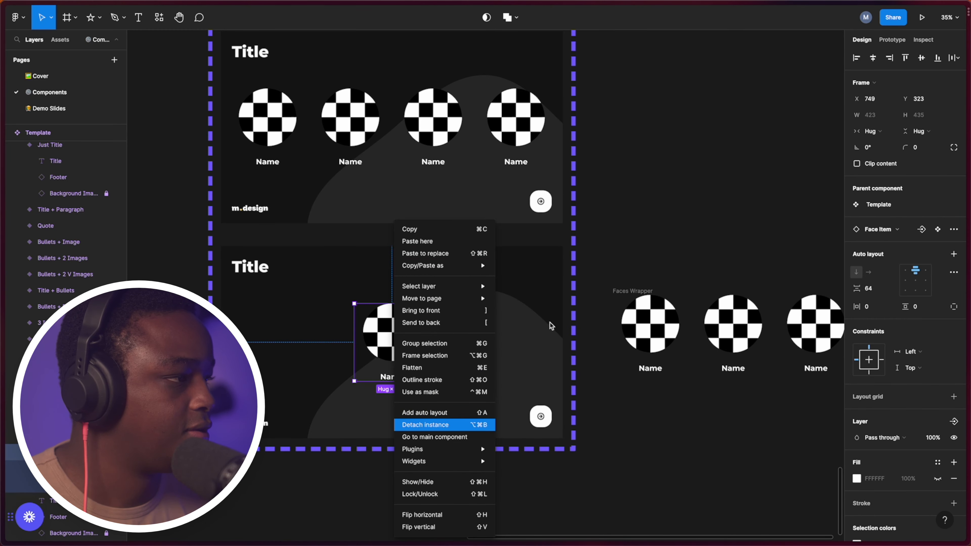
{"action": "key", "text": "Escape"}
- In the main Face Item component, set the image's height and width to Fill container
{"action": "scroll", "coordinate": [459, 245], "scroll_direction": "down", "scroll_amount": 10}
{"action": "scroll", "coordinate": [361, 156], "scroll_direction": "up", "scroll_amount": 10}
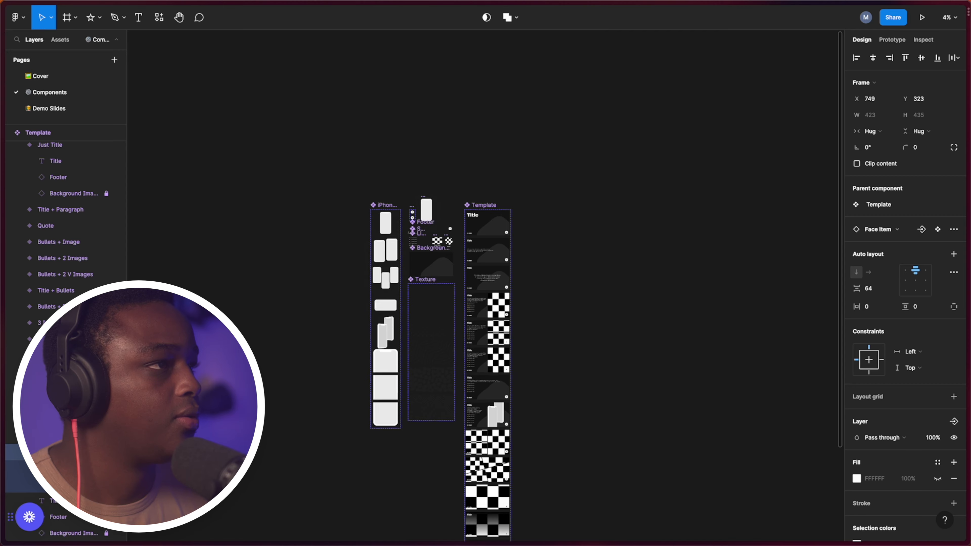
{"action": "scroll", "coordinate": [454, 278], "scroll_direction": "up", "scroll_amount": 10}
{"action": "double_click", "coordinate": [430, 276]}
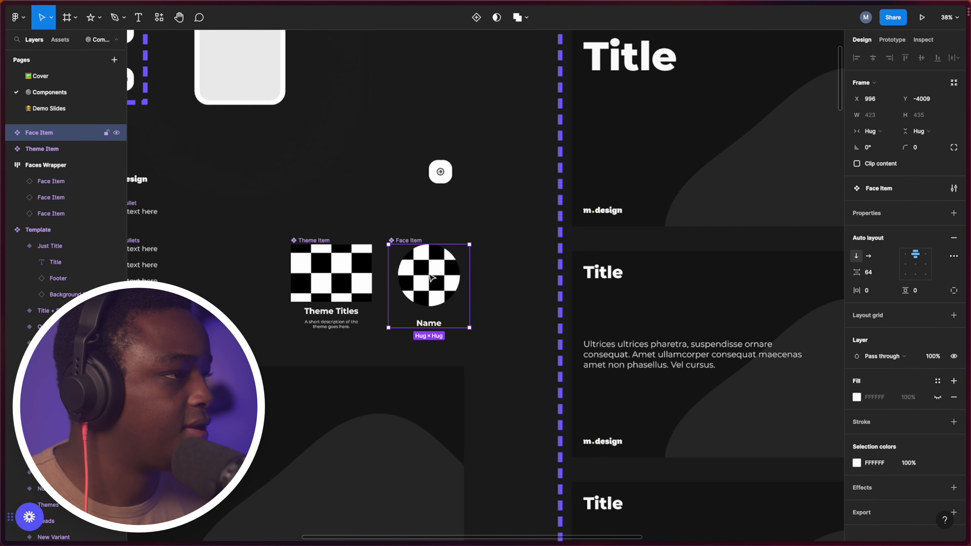
{"action": "left_click", "coordinate": [921, 115]}
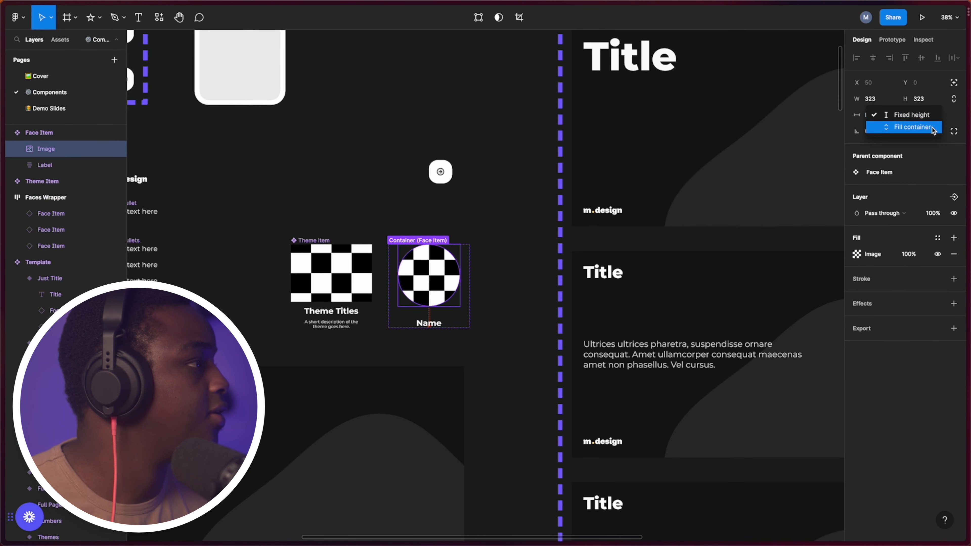
{"action": "left_click", "coordinate": [927, 127]}
{"action": "left_click", "coordinate": [878, 115]}
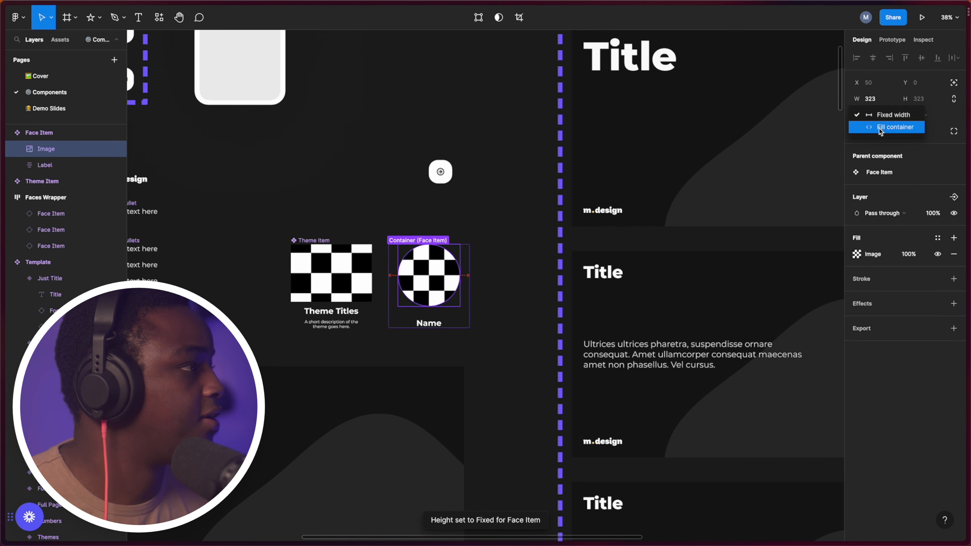
{"action": "left_click", "coordinate": [881, 129]}
- Narrow the main Face Item component to about 327 wide so that its image forms a circle
{"action": "left_click", "coordinate": [502, 294]}
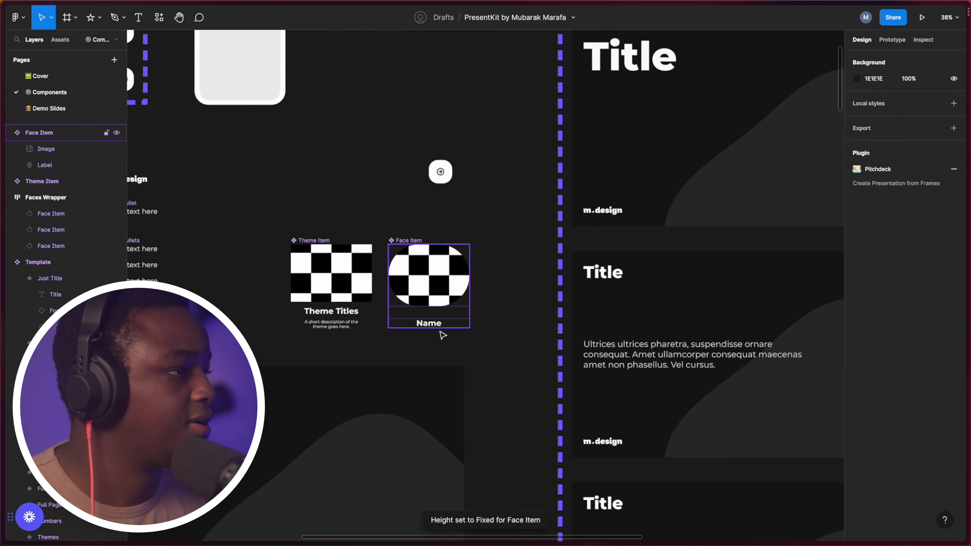
{"action": "scroll", "coordinate": [440, 289], "scroll_direction": "up", "scroll_amount": 5}
{"action": "left_click", "coordinate": [395, 202]}
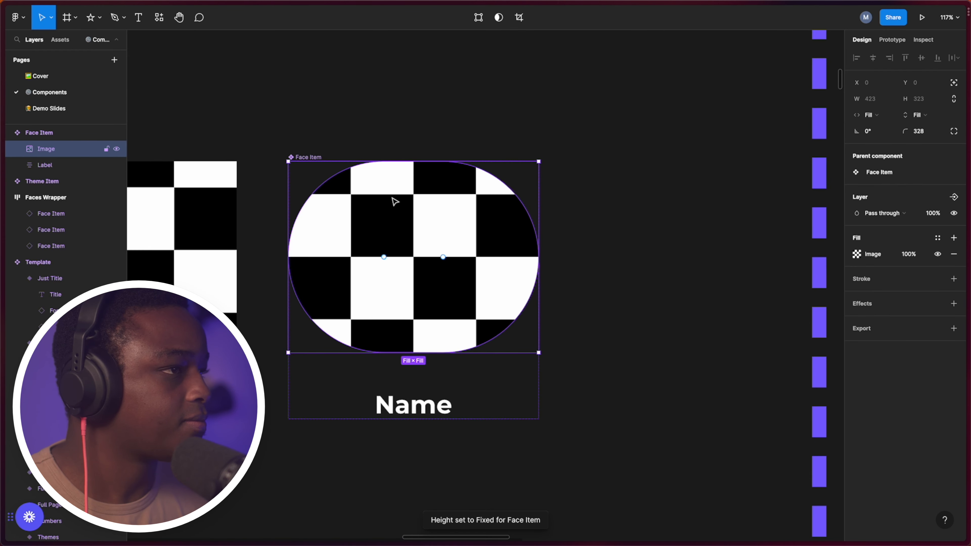
{"action": "left_click", "coordinate": [368, 140]}
{"action": "left_click", "coordinate": [308, 156]}
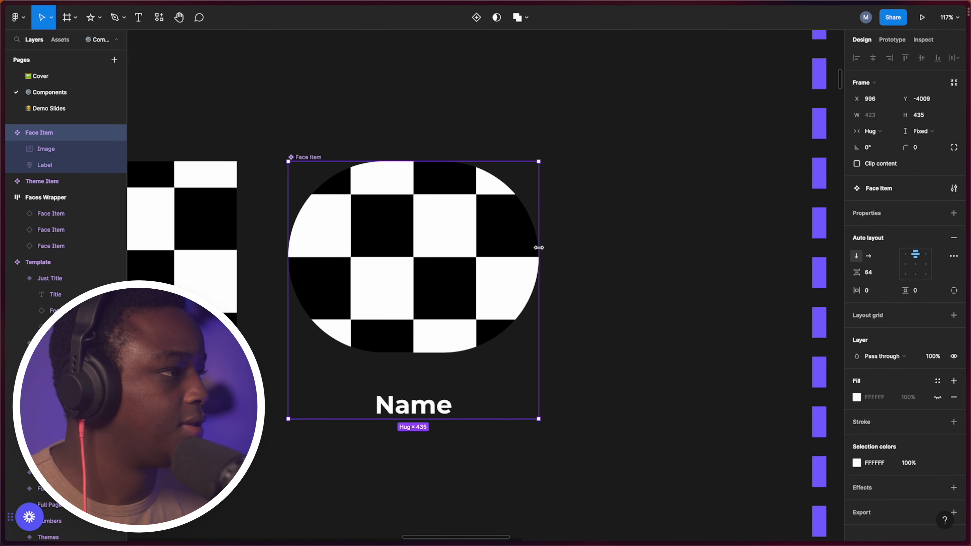
{"action": "left_click_drag", "start_coordinate": [539, 248], "coordinate": [483, 251]}
{"action": "left_click", "coordinate": [576, 393]}
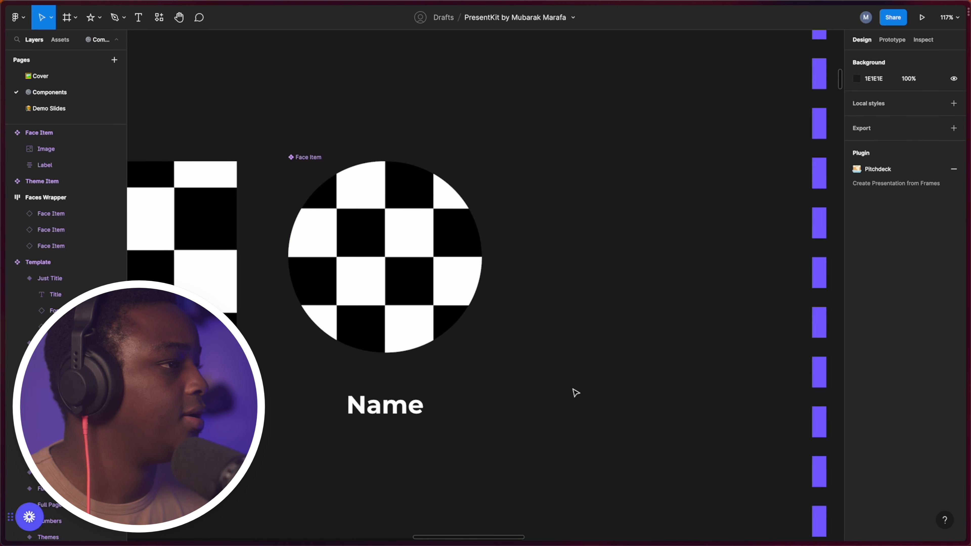
- Resize the Face Item on the New Variant slide to about 533 × 650 and move it to X 669, Y 205
{"action": "scroll", "coordinate": [575, 393], "scroll_direction": "down", "scroll_amount": 20}
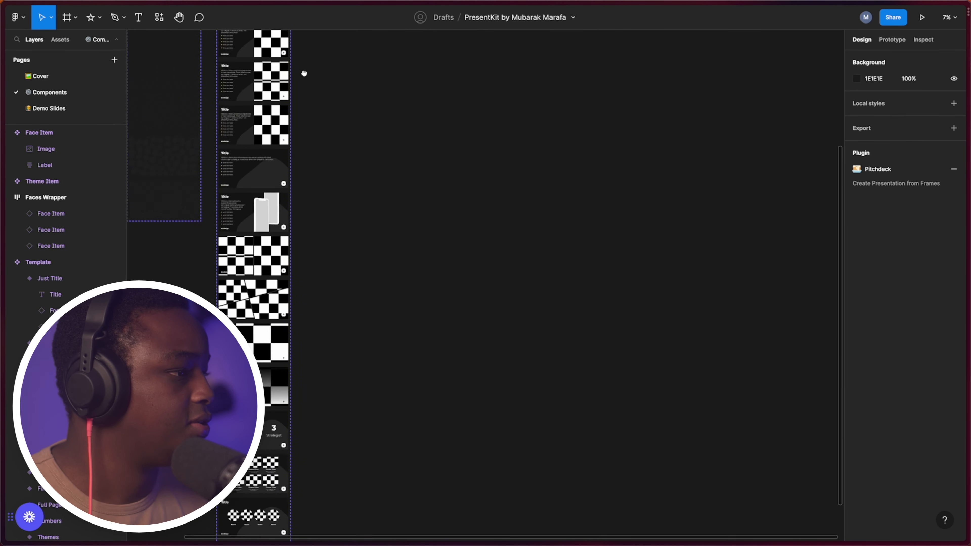
{"action": "scroll", "coordinate": [304, 73], "scroll_direction": "down", "scroll_amount": 5}
{"action": "scroll", "coordinate": [429, 358], "scroll_direction": "up", "scroll_amount": 10}
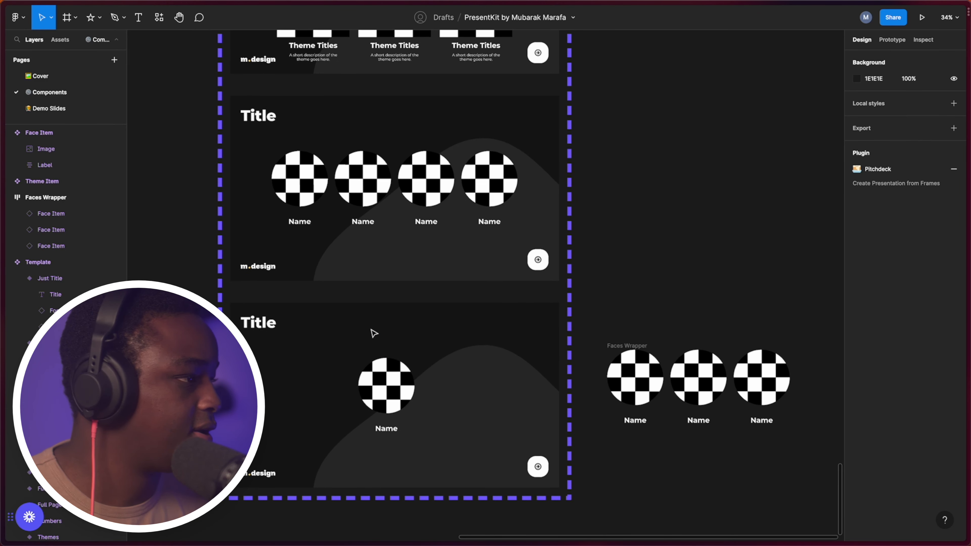
{"action": "double_click", "coordinate": [389, 405]}
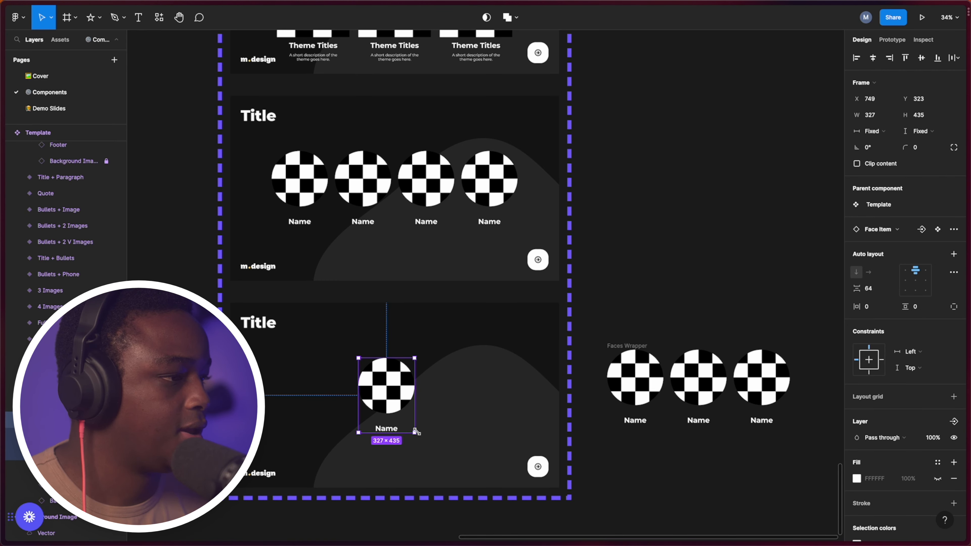
{"action": "left_click_drag", "start_coordinate": [417, 432], "coordinate": [449, 479]}
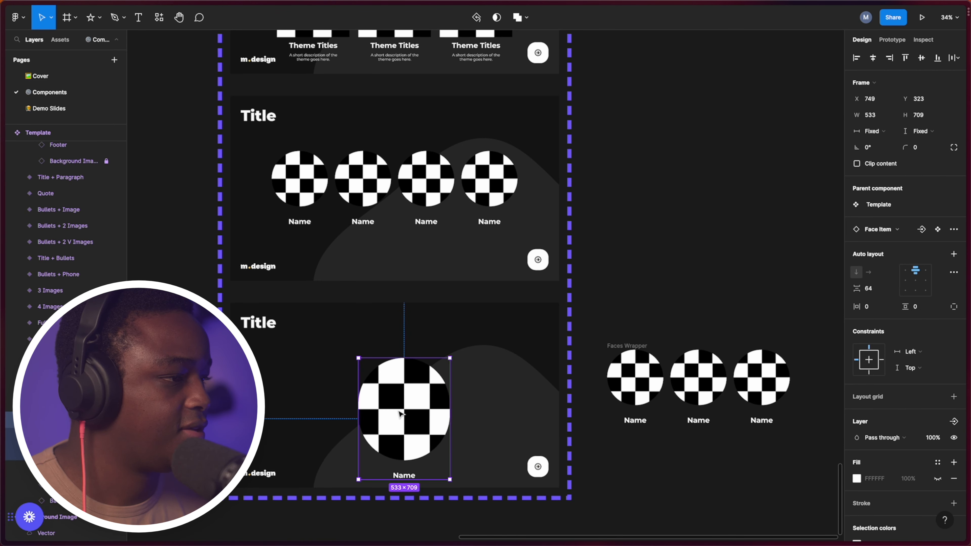
{"action": "mouse_move", "coordinate": [399, 413]}
{"action": "left_mouse_down"}
{"action": "mouse_move", "coordinate": [378, 384]}
{"action": "mouse_move", "coordinate": [388, 408]}
{"action": "left_mouse_up"}
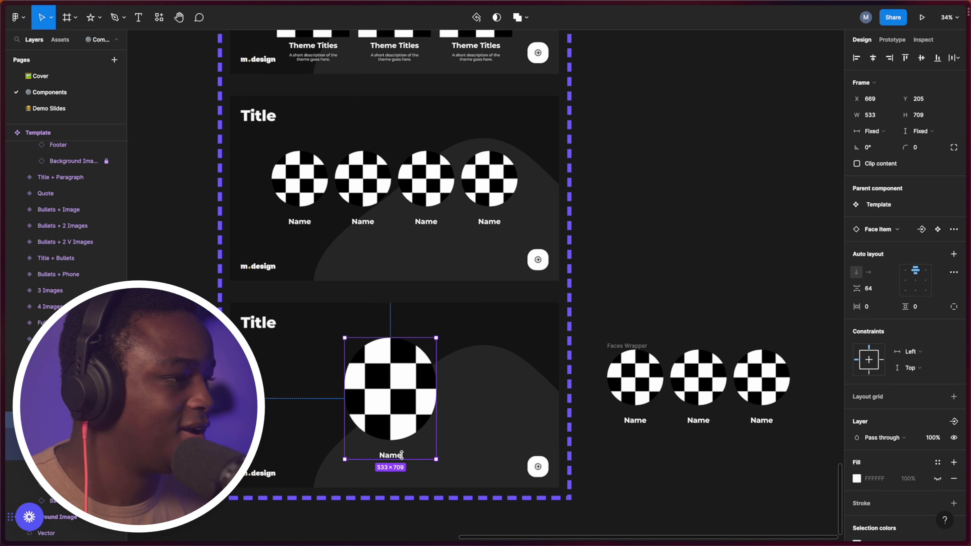
{"action": "mouse_move", "coordinate": [401, 454]}
{"action": "left_mouse_down"}
{"action": "mouse_move", "coordinate": [402, 440]}
{"action": "mouse_move", "coordinate": [406, 450]}
{"action": "left_mouse_up"}
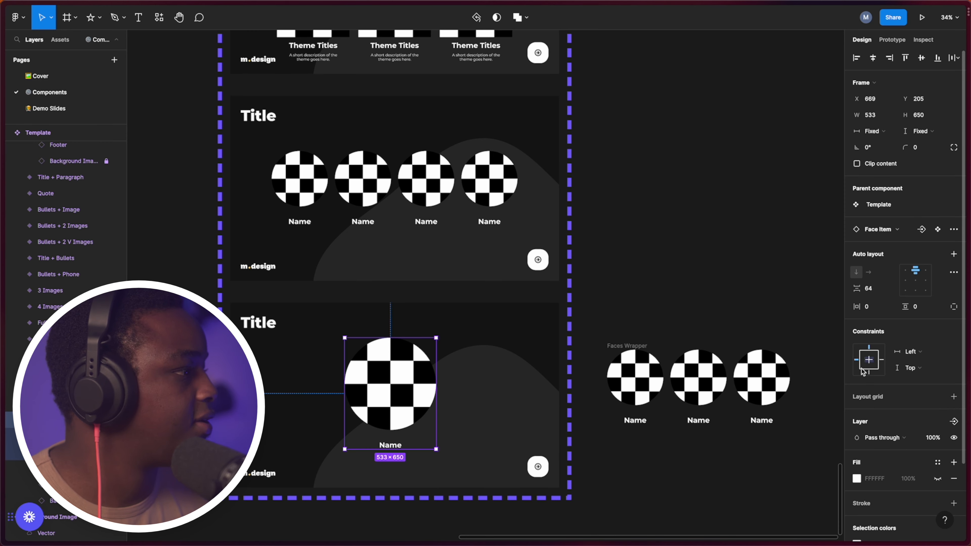
- Center the enlarged Face Item on its slide at X 694, Y 215, with both constraints set to Center
{"action": "left_click", "coordinate": [582, 287]}
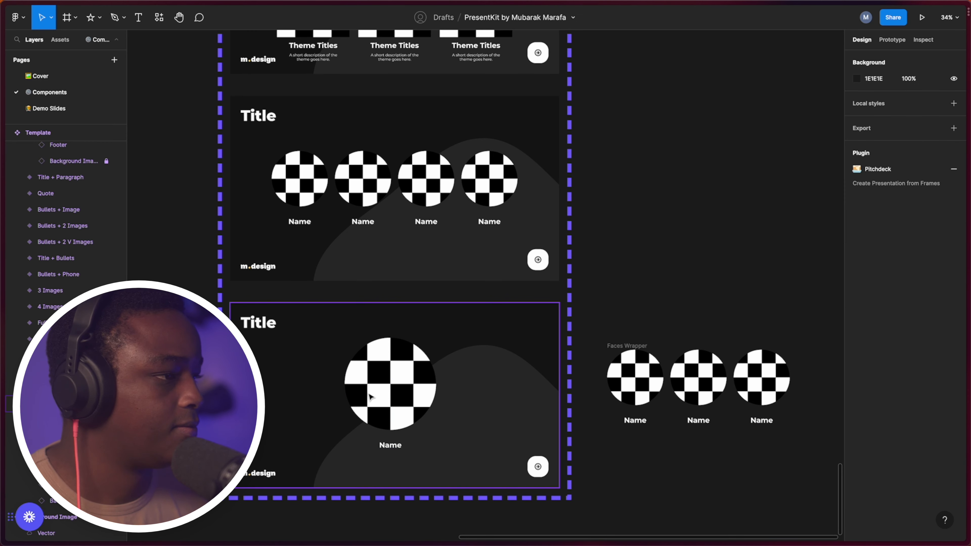
{"action": "double_click", "coordinate": [369, 393]}
{"action": "left_click_drag", "start_coordinate": [370, 397], "coordinate": [373, 398]}
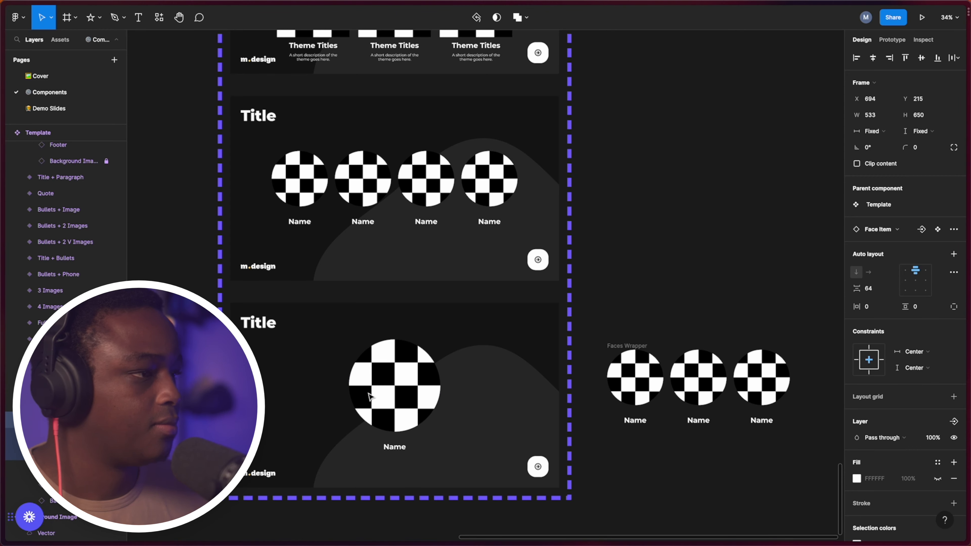
- Rename the New Variant slide's variant value to Single Face
{"action": "left_click", "coordinate": [739, 248]}
{"action": "scroll", "coordinate": [639, 398], "scroll_direction": "down", "scroll_amount": 3}
{"action": "left_click", "coordinate": [514, 317]}
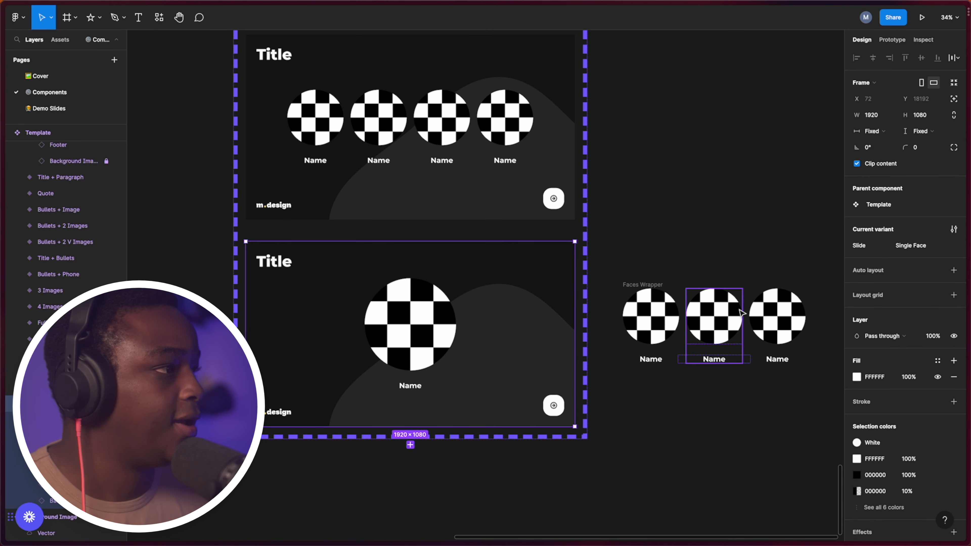
{"action": "left_click", "coordinate": [670, 228]}
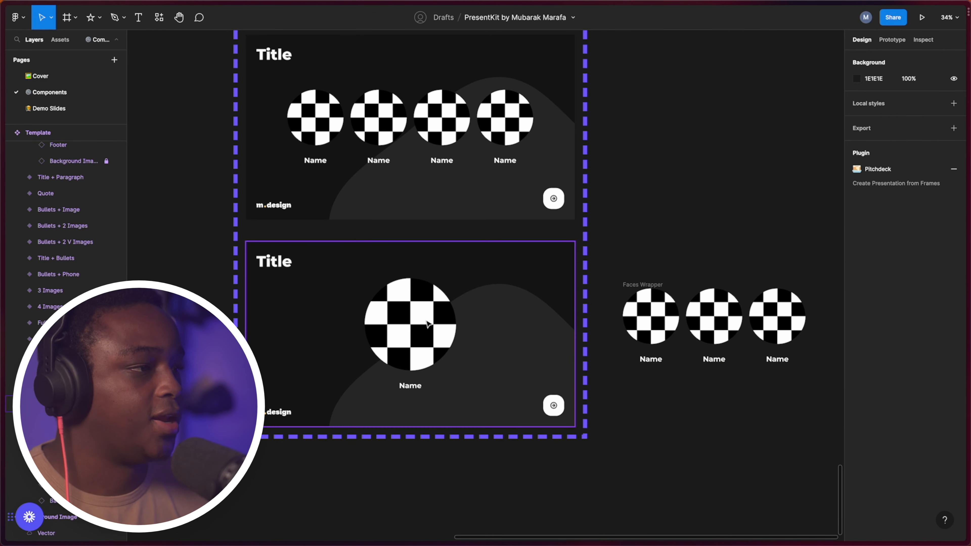
- Delete the leftover Faces Wrapper beside the Template component set
{"action": "scroll", "coordinate": [693, 168], "scroll_direction": "up", "scroll_amount": 5}
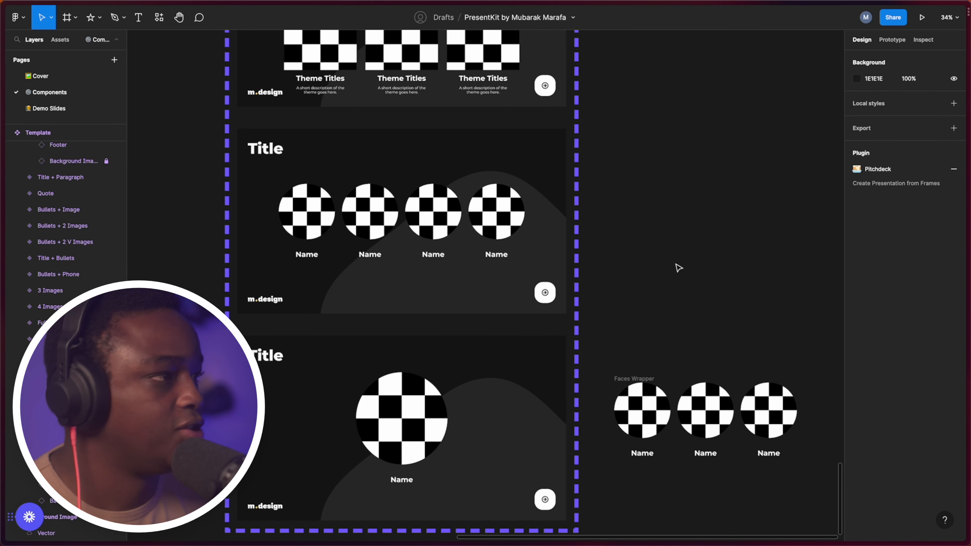
{"action": "left_click", "coordinate": [627, 390]}
{"action": "key", "text": "Delete"}
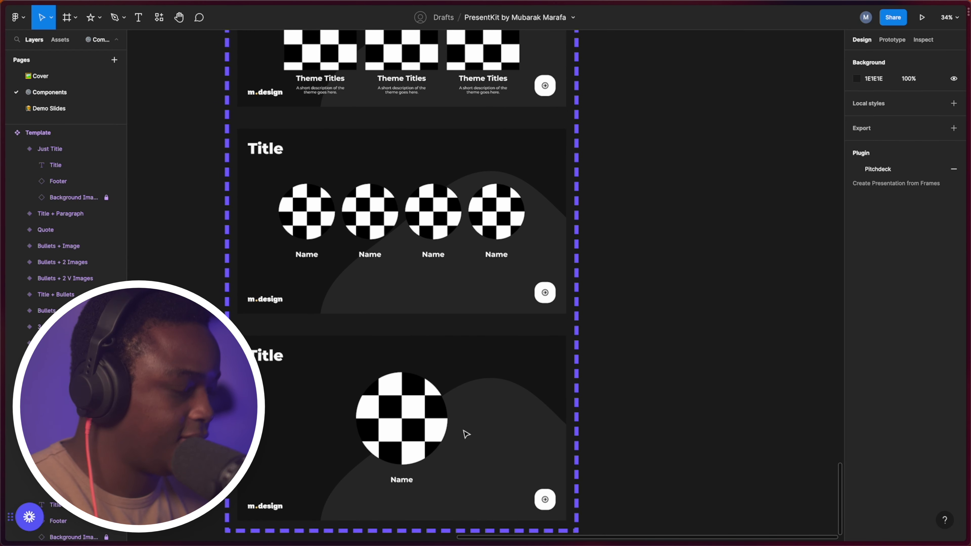
- Look over the components on the Components page and bring up the Why PresentKit slide on the Demo Slides page
{"action": "left_click_drag", "start_coordinate": [463, 372], "coordinate": [473, 289]}
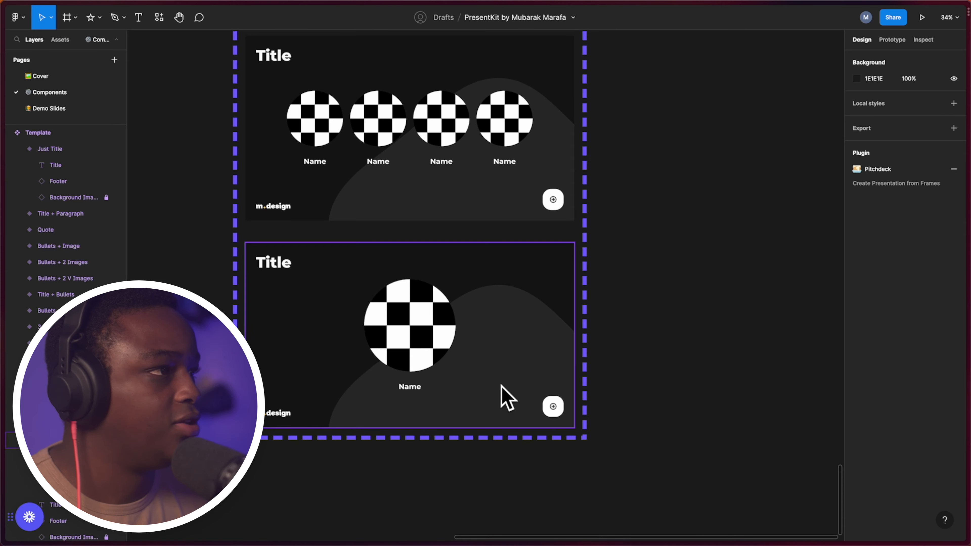
{"action": "scroll", "coordinate": [655, 230], "scroll_direction": "down", "scroll_amount": 10}
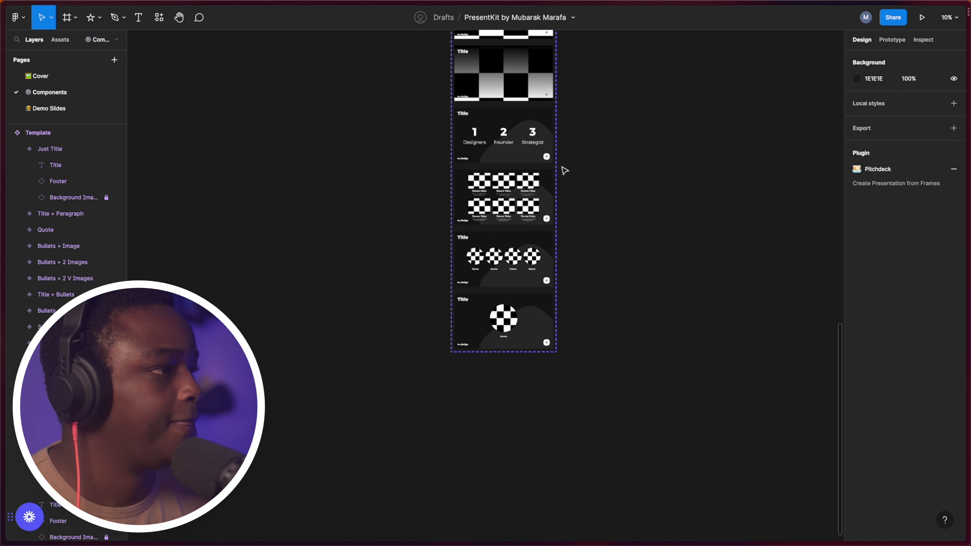
{"action": "left_click_drag", "start_coordinate": [565, 171], "coordinate": [565, 459]}
{"action": "mouse_move", "coordinate": [451, 244]}
{"action": "left_mouse_down"}
{"action": "mouse_move", "coordinate": [486, 280]}
{"action": "mouse_move", "coordinate": [521, 424]}
{"action": "left_mouse_up"}
{"action": "mouse_move", "coordinate": [420, 287]}
{"action": "left_mouse_down"}
{"action": "mouse_move", "coordinate": [456, 370]}
{"action": "mouse_move", "coordinate": [462, 423]}
{"action": "left_mouse_up"}
{"action": "left_click_drag", "start_coordinate": [463, 253], "coordinate": [457, 315]}
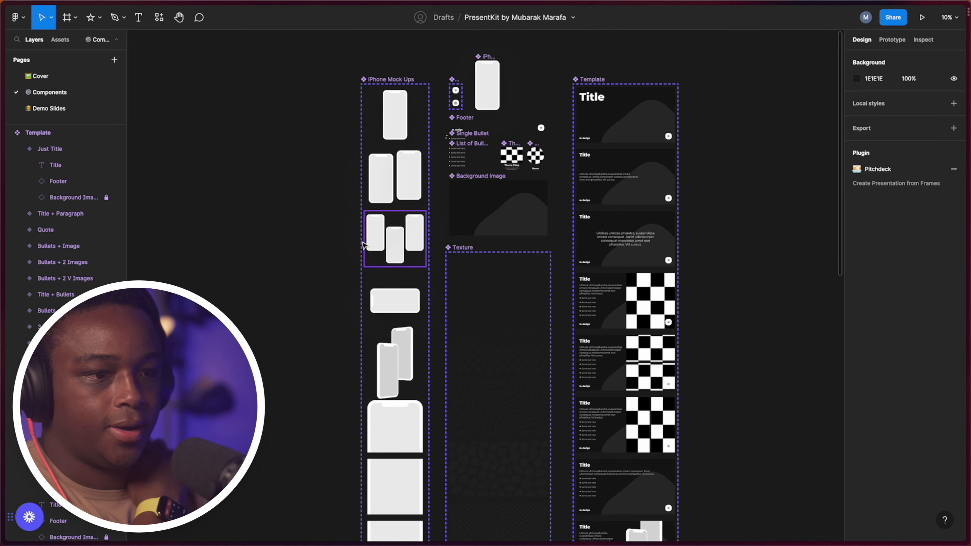
{"action": "left_click", "coordinate": [50, 108]}
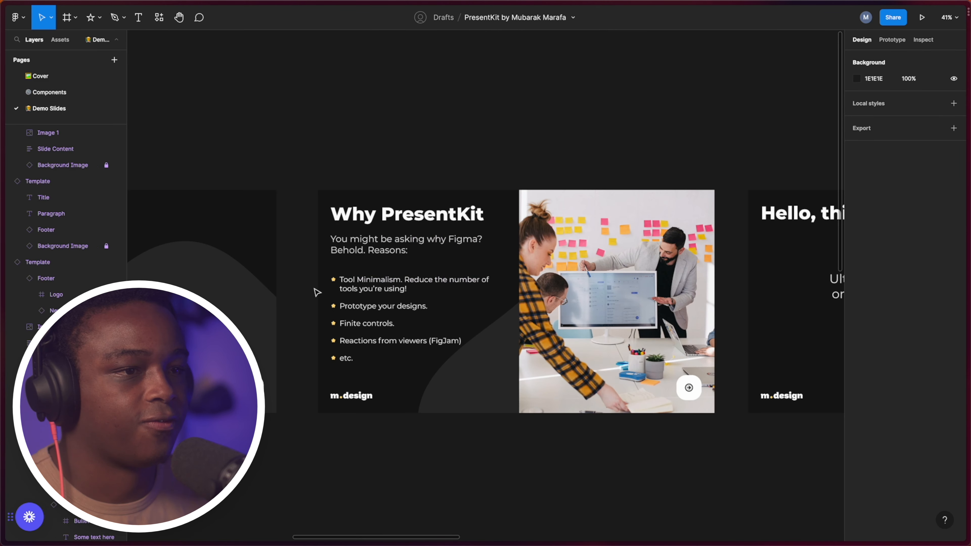
{"action": "left_click_drag", "start_coordinate": [489, 358], "coordinate": [524, 386]}
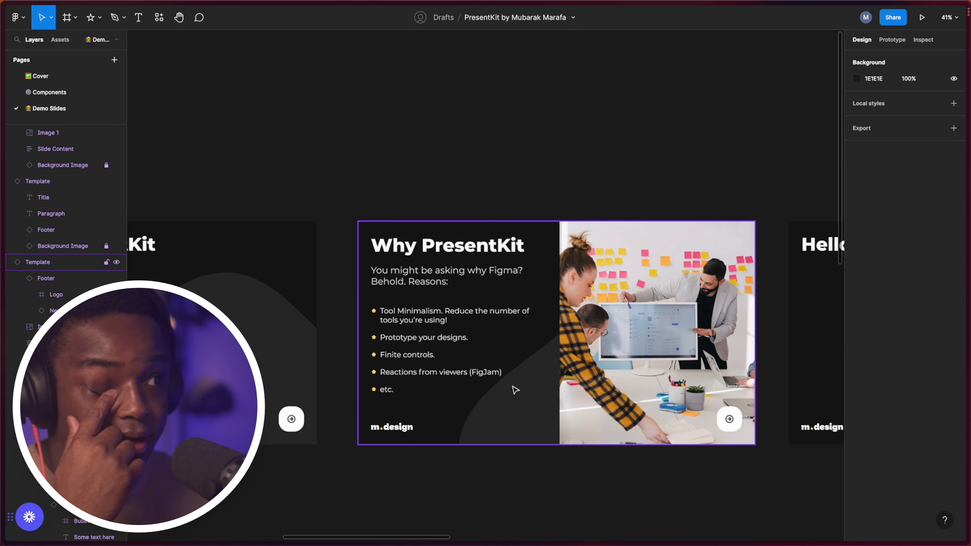
- Show the hidden sixth Single Bullet in the Why PresentKit slide's List of Bullets, and hide it again
{"action": "double_click", "coordinate": [408, 356]}
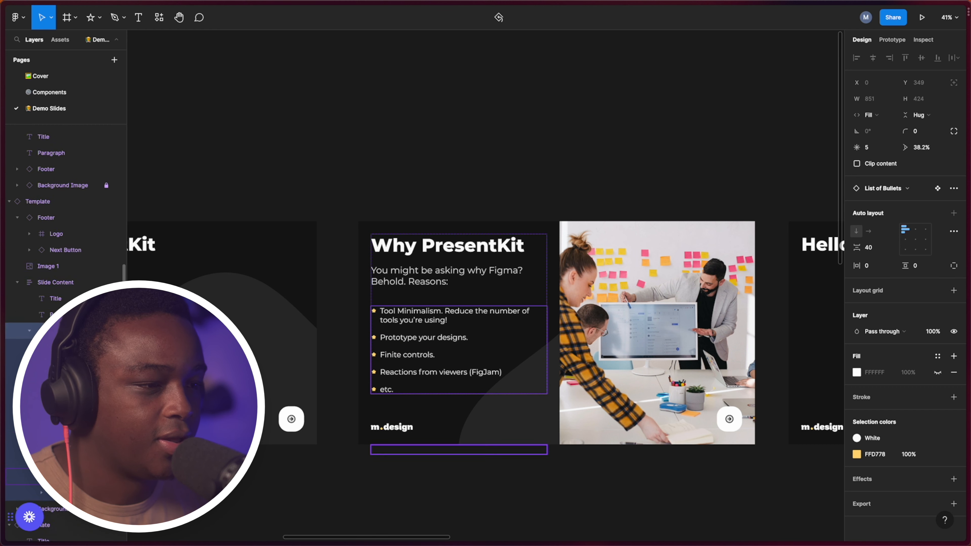
{"action": "scroll", "coordinate": [79, 379], "scroll_direction": "down", "scroll_amount": 5}
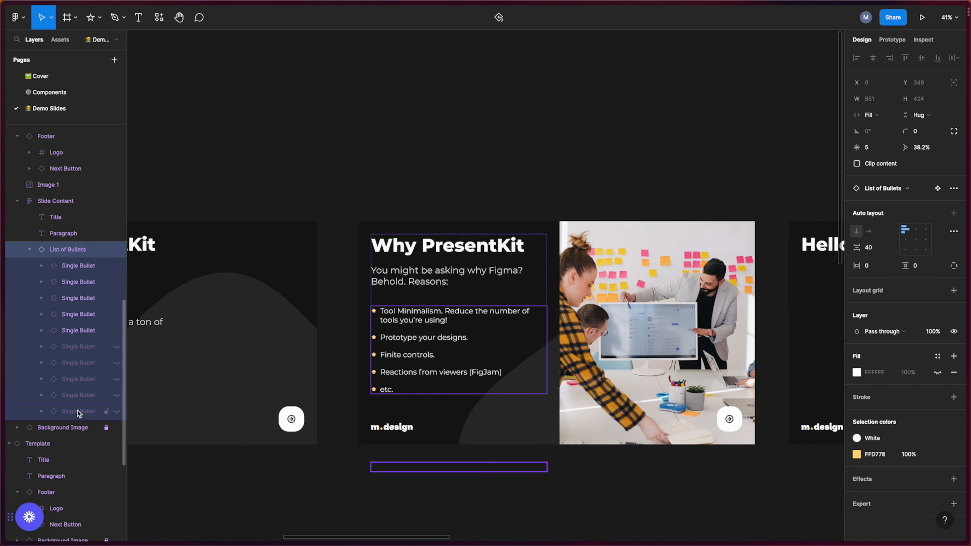
{"action": "left_click", "coordinate": [117, 347]}
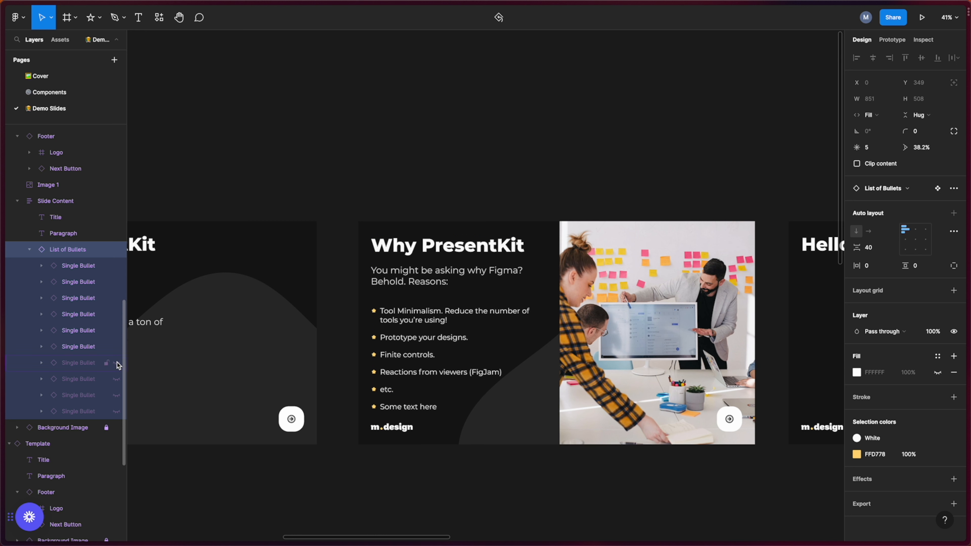
{"action": "left_click", "coordinate": [117, 347]}
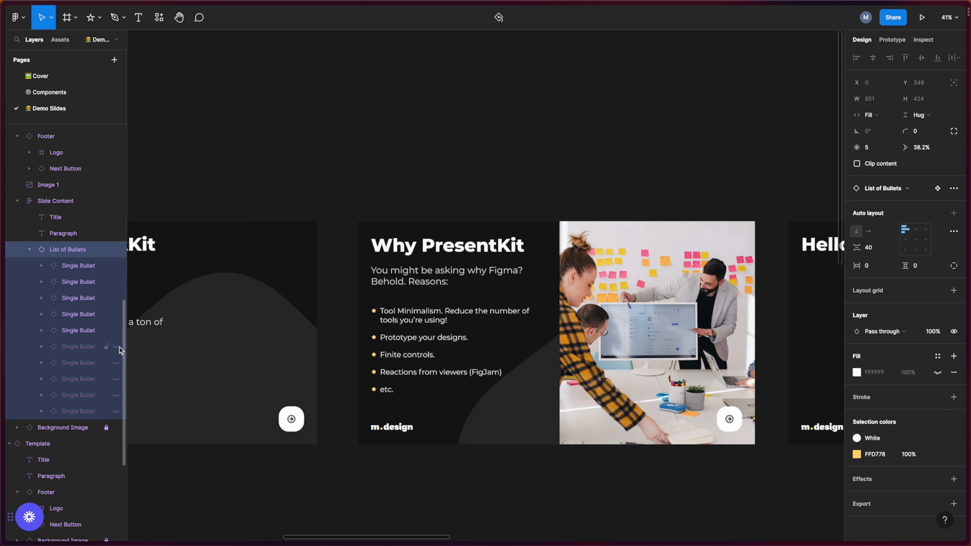
- Hide the fourth and fifth bullets of the Why PresentKit list and make them visible again
{"action": "left_click", "coordinate": [116, 330]}
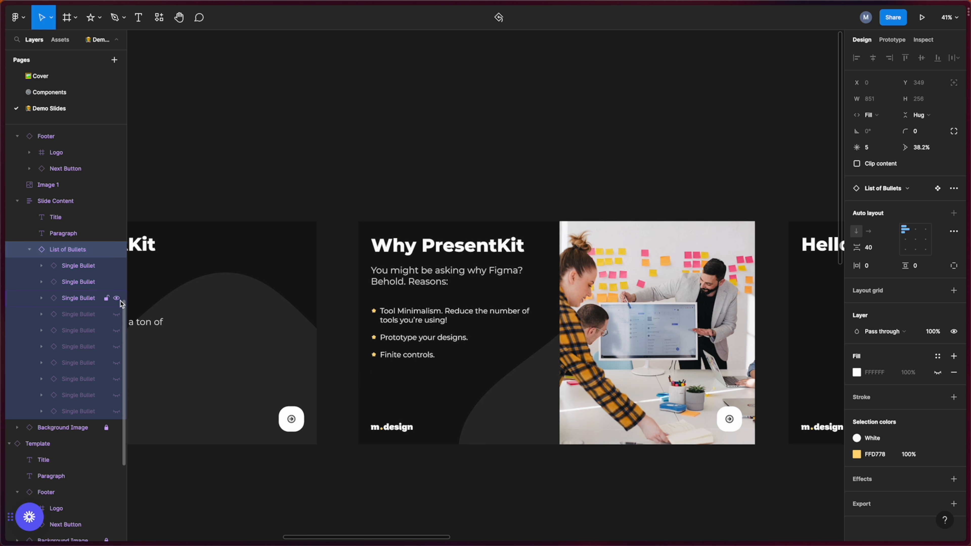
{"action": "left_click", "coordinate": [116, 314]}
{"action": "left_click", "coordinate": [116, 332]}
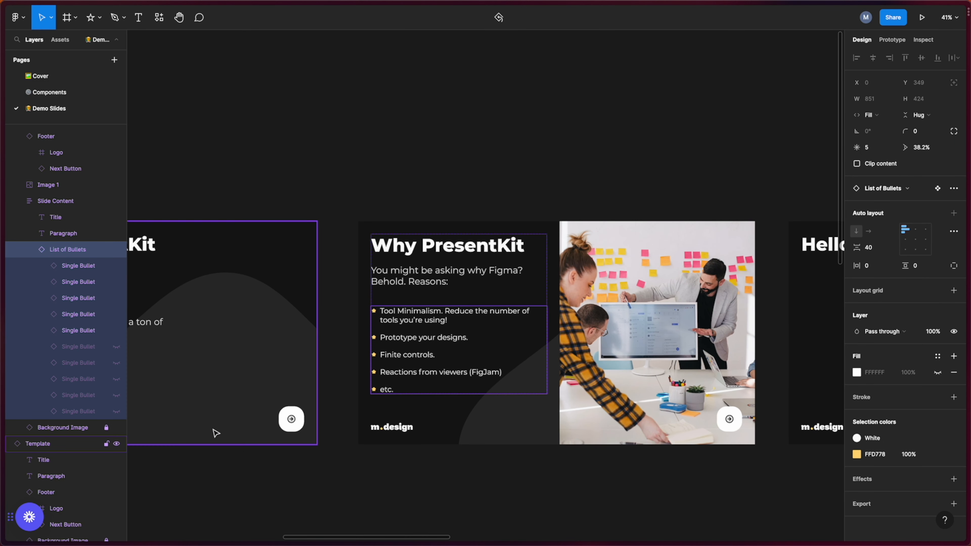
- Select the List of Bullets within the Why PresentKit slide's content
{"action": "left_click", "coordinate": [524, 487]}
{"action": "left_click", "coordinate": [450, 364]}
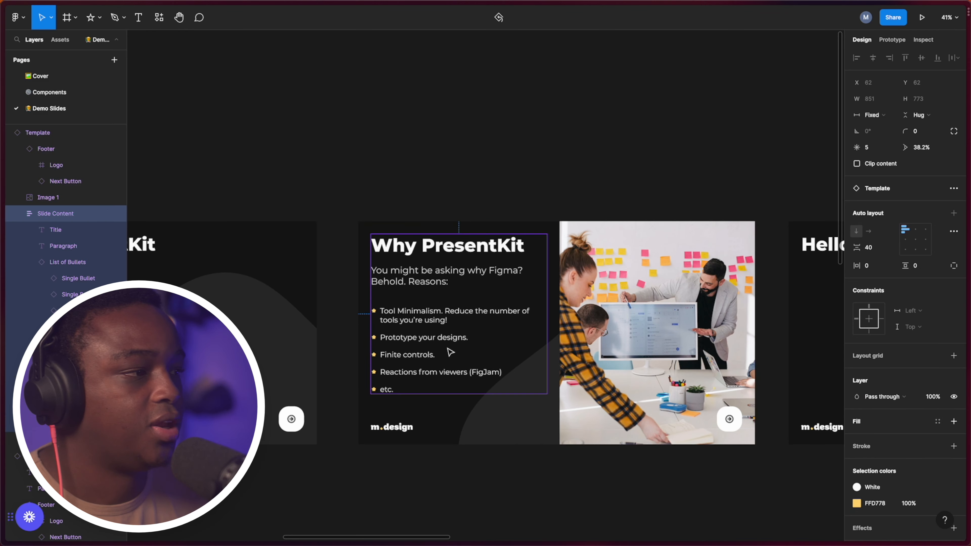
{"action": "left_click", "coordinate": [448, 350]}
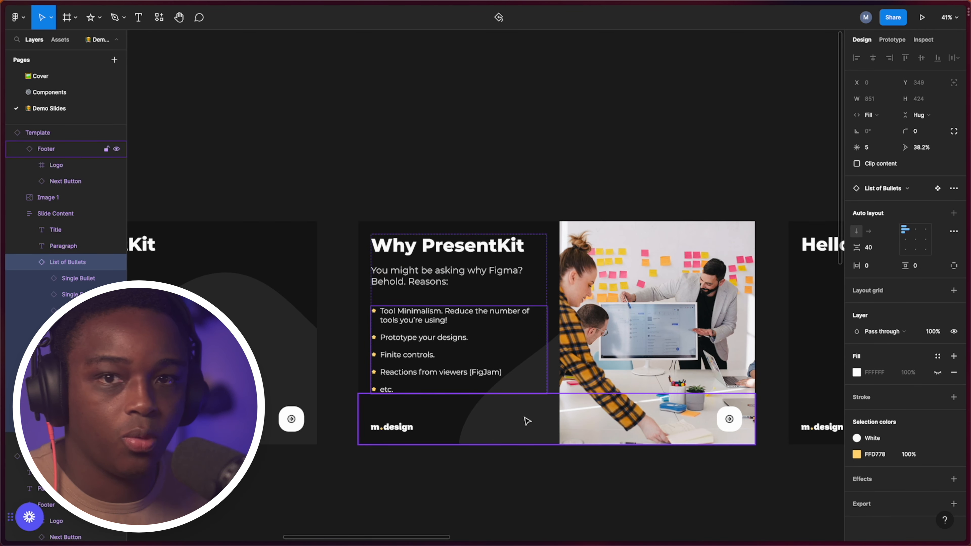
- Rename the prototype flow starting at the first demo slide to Presentation
{"action": "left_click", "coordinate": [449, 157]}
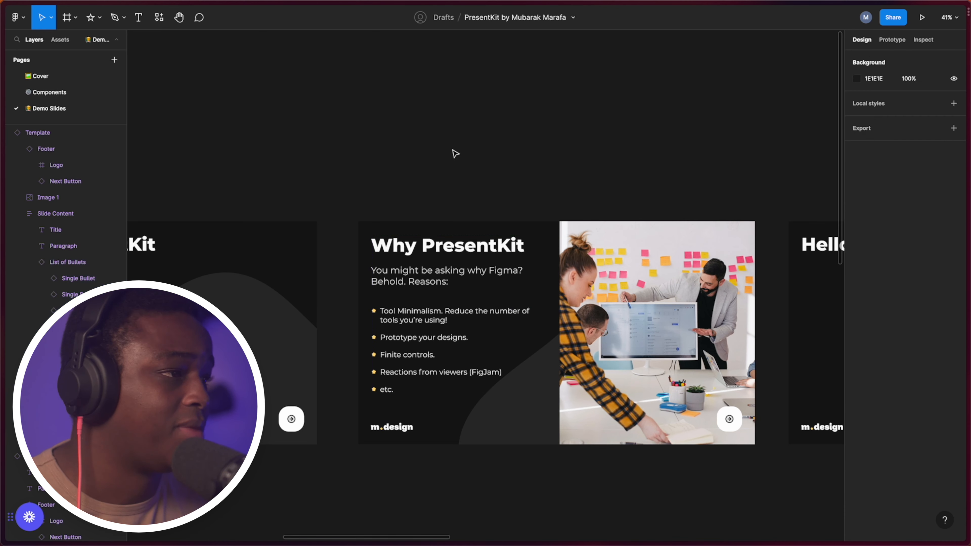
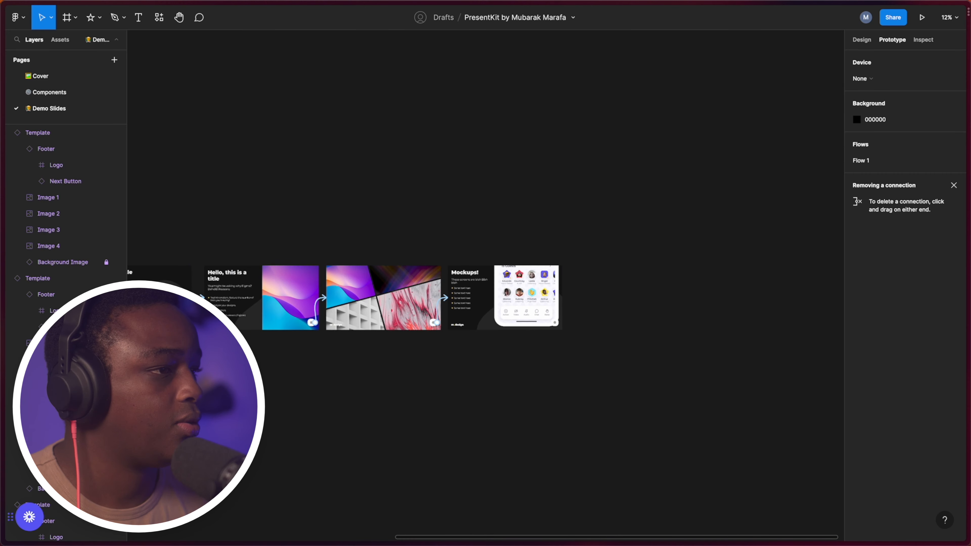
{"action": "scroll", "coordinate": [382, 300], "scroll_direction": "left", "scroll_amount": 15}
{"action": "scroll", "coordinate": [269, 269], "scroll_direction": "up", "scroll_amount": 5}
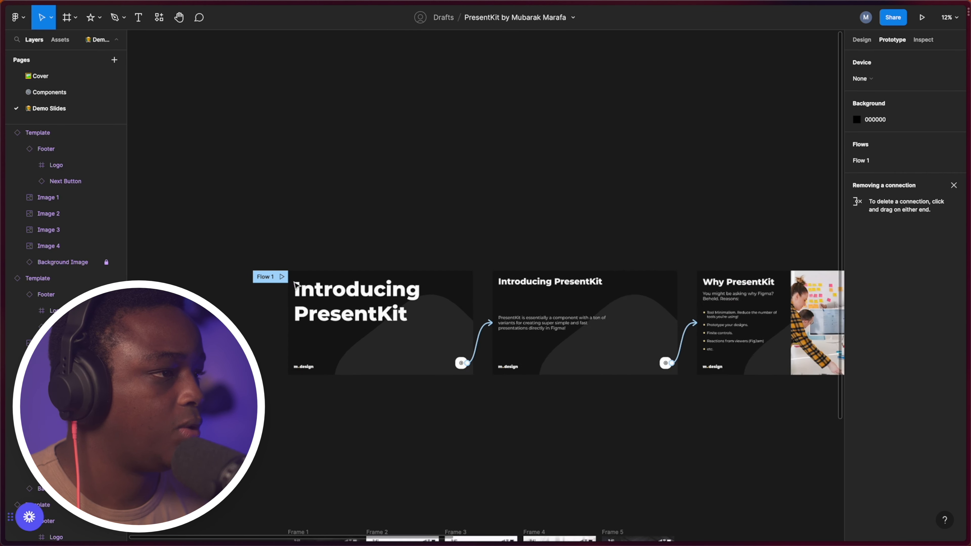
{"action": "left_click", "coordinate": [262, 269]}
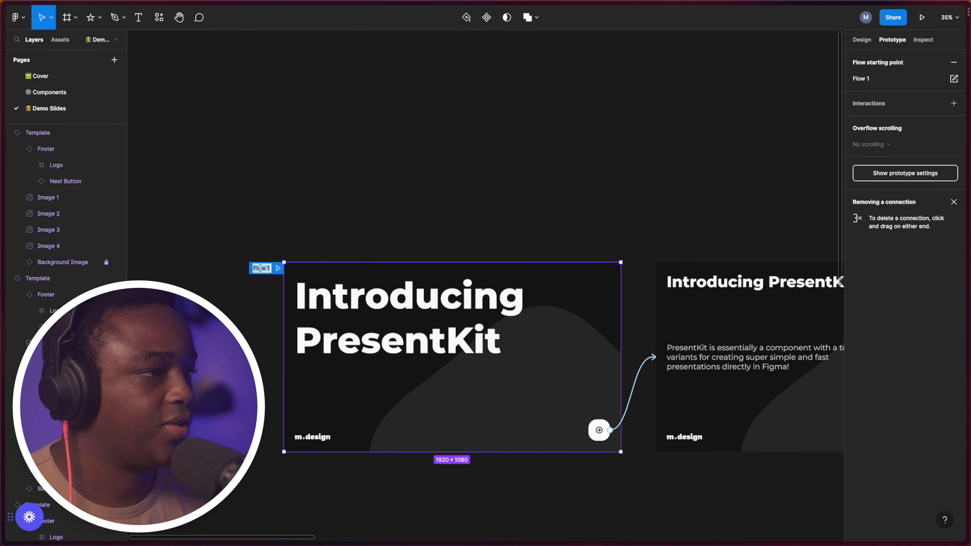
{"action": "type", "text": "Present"}
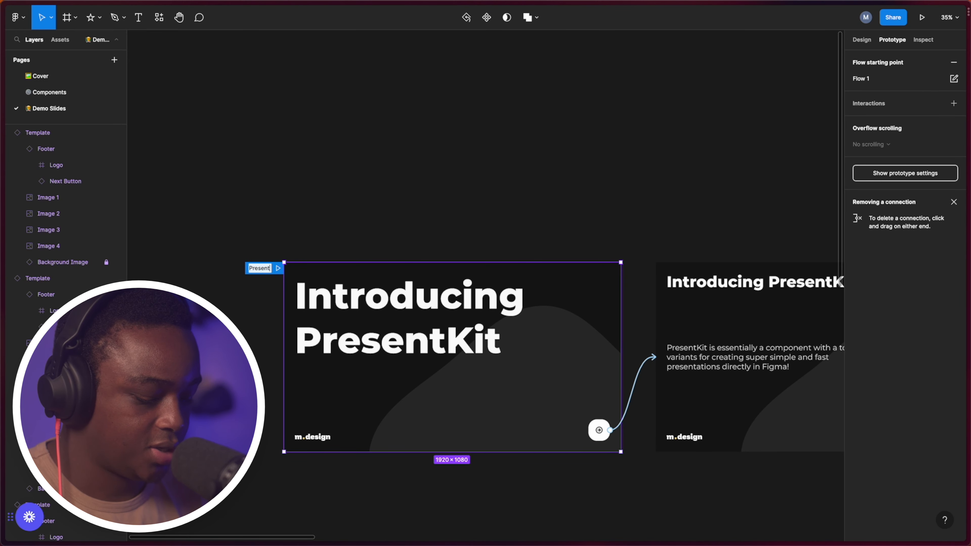
{"action": "type", "text": "ation"}
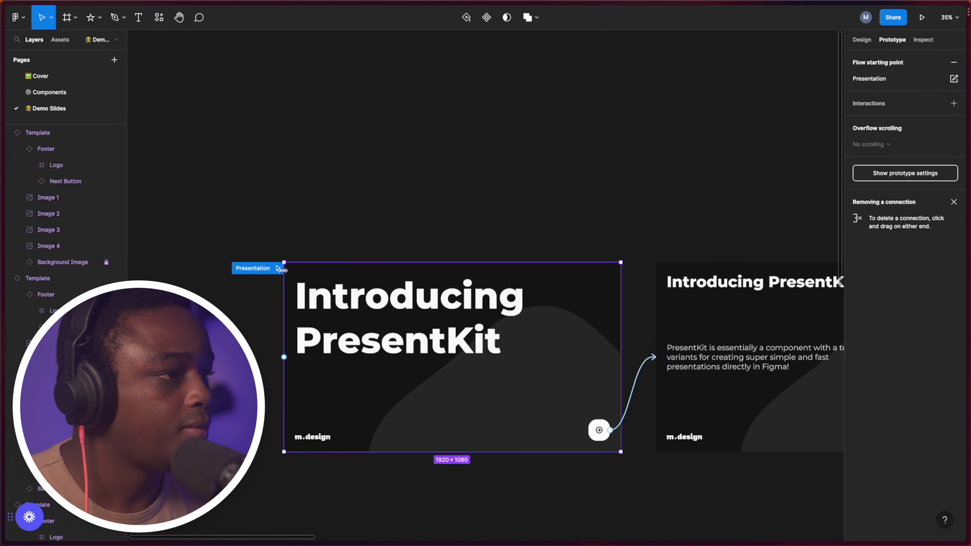
- Play the Presentation flow and scale the slide to fit the prototype view
{"action": "left_click", "coordinate": [281, 268]}
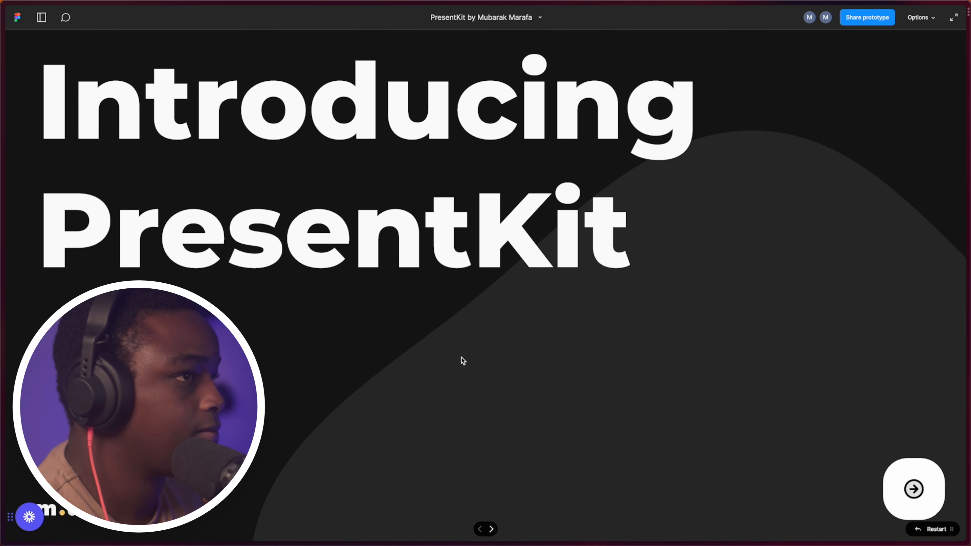
{"action": "left_click", "coordinate": [924, 19]}
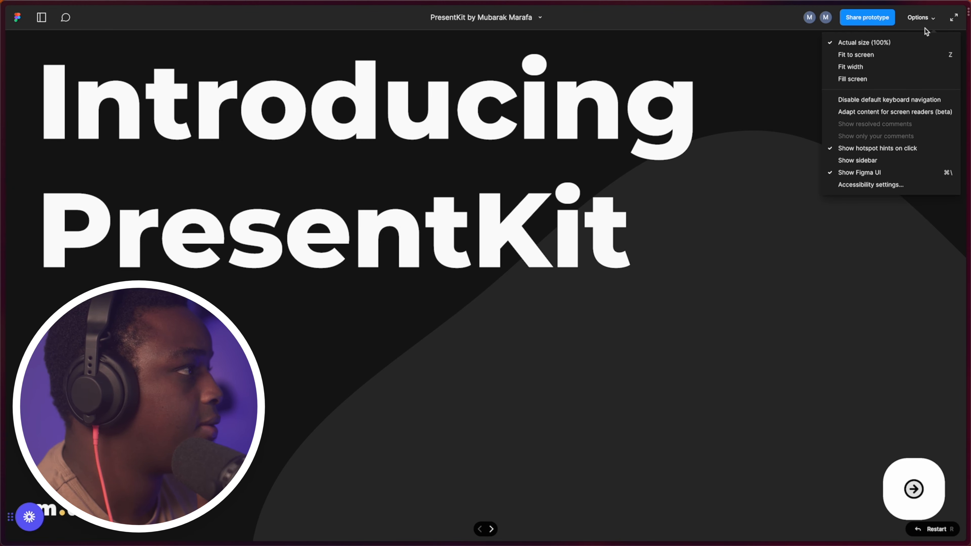
{"action": "left_click", "coordinate": [872, 80]}
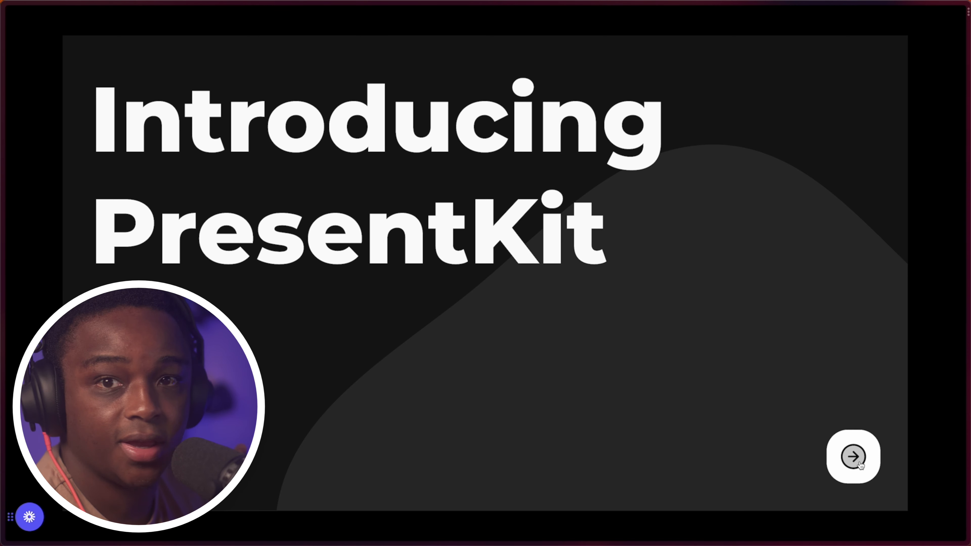
- Advance the presentation with the slides' arrow buttons, from the opening slide to the centred-paragraph slide after Why PresentKit
{"action": "left_click", "coordinate": [852, 461]}
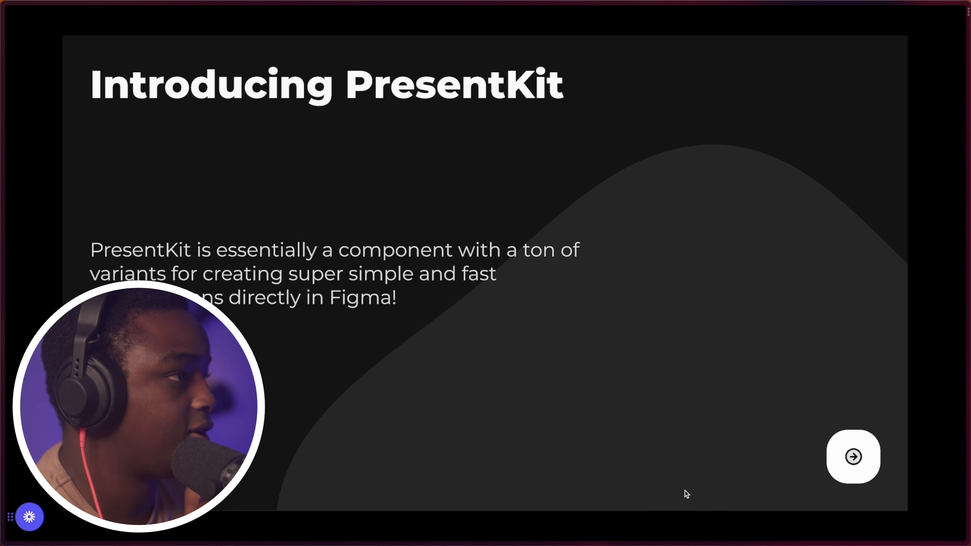
{"action": "left_click", "coordinate": [854, 472]}
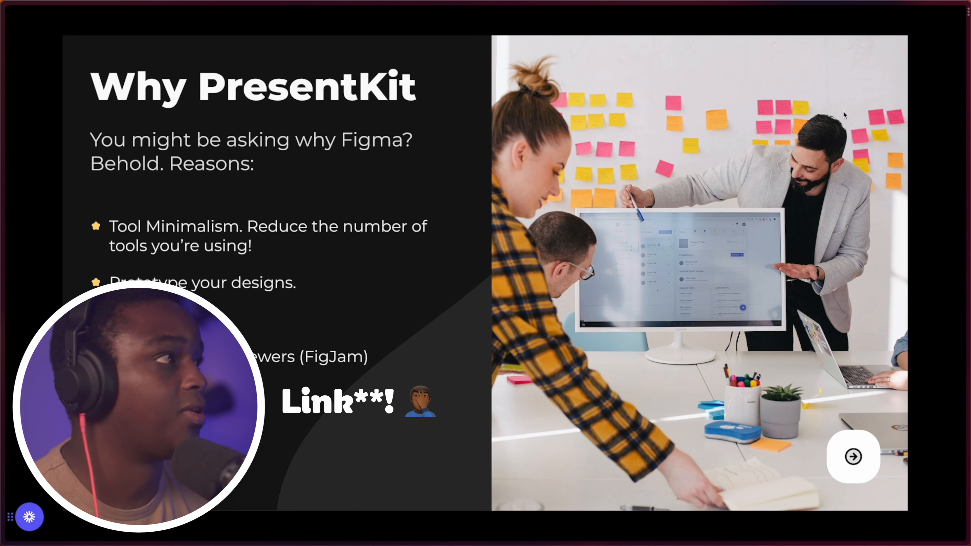
{"action": "mouse_move", "coordinate": [879, 21]}
{"action": "mouse_move", "coordinate": [807, 19]}
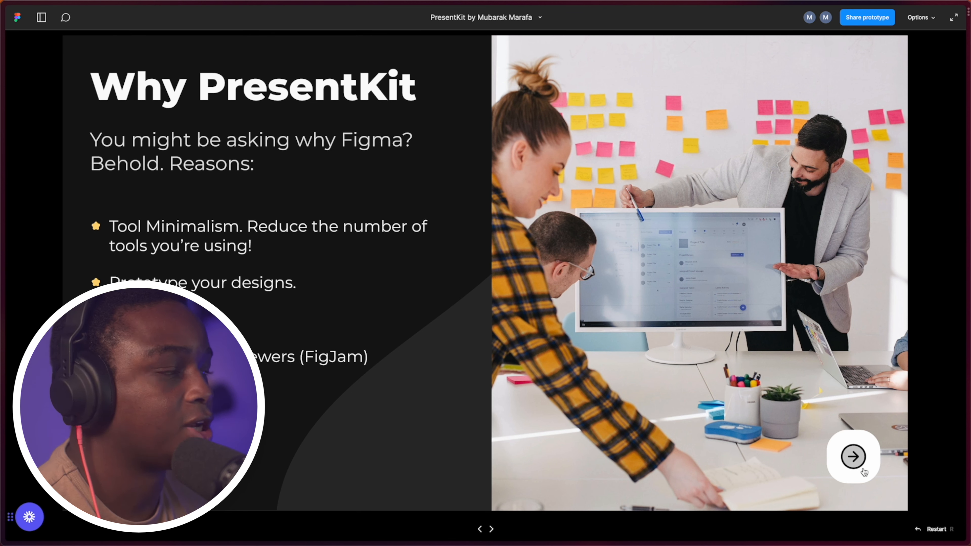
{"action": "left_click", "coordinate": [854, 457]}
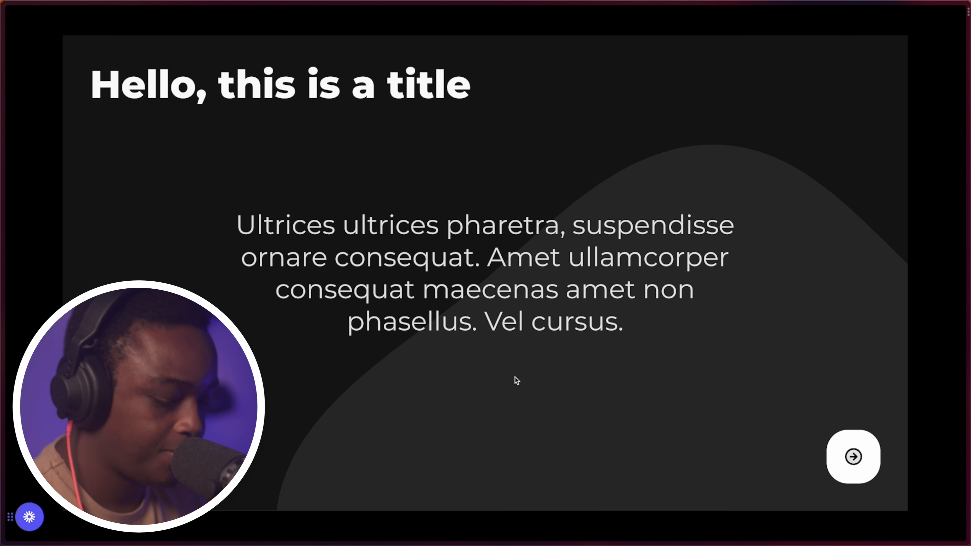
- Show the commenting mode on the centred-paragraph slide, leave it, and advance to the slide with the purple and blue image
{"action": "key", "text": "c"}
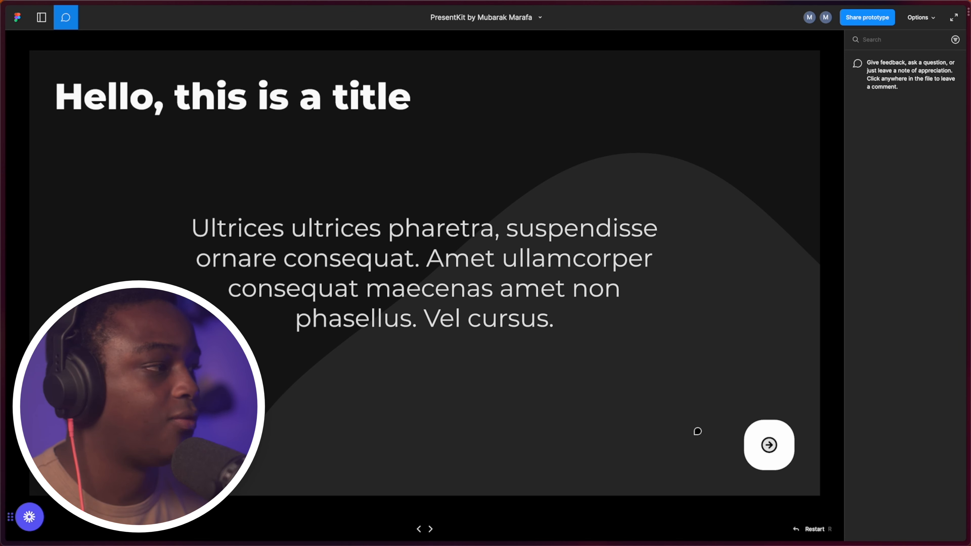
{"action": "key", "text": "Escape"}
{"action": "left_click", "coordinate": [849, 456]}
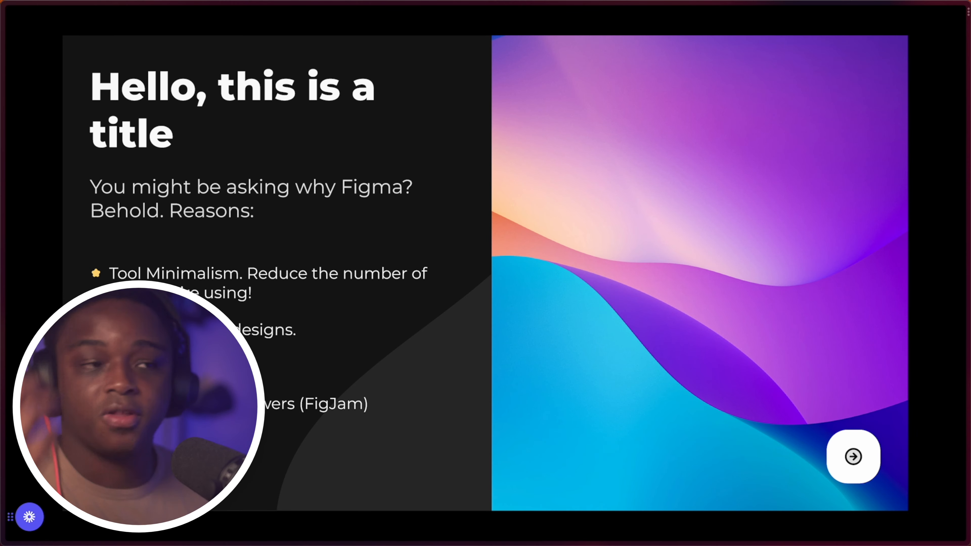
- Go to the Figma file browser and create a new FigJam file
{"action": "mouse_move", "coordinate": [3, 290]}
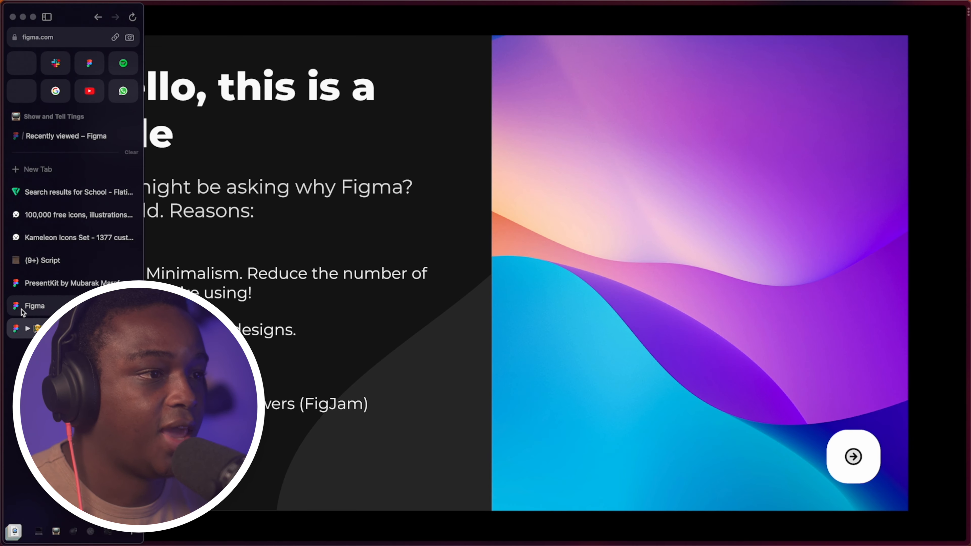
{"action": "left_click", "coordinate": [55, 306]}
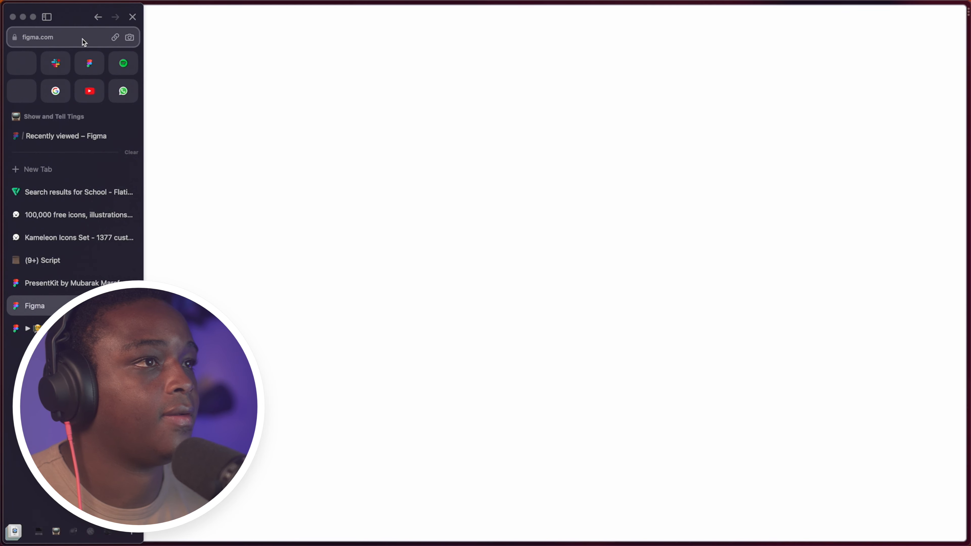
{"action": "left_click", "coordinate": [89, 62]}
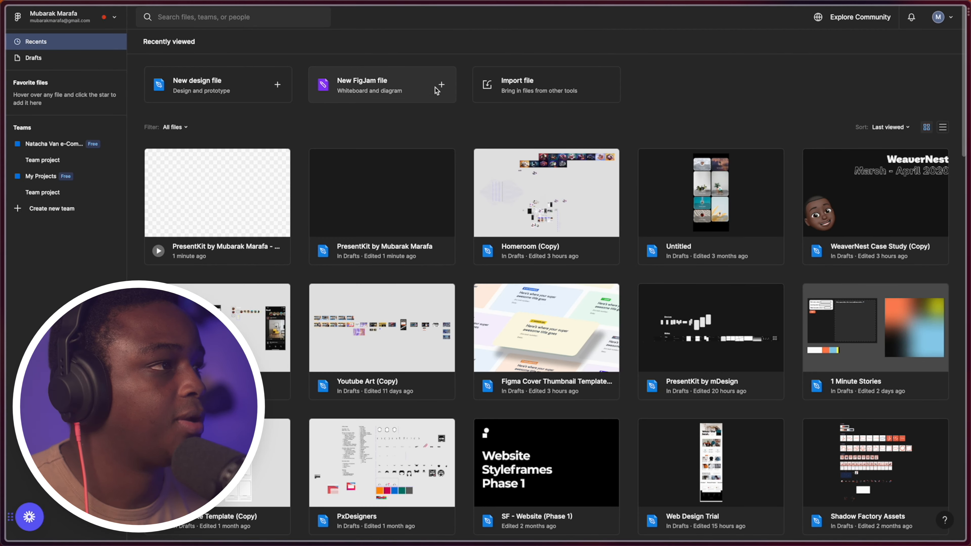
{"action": "left_click", "coordinate": [436, 87]}
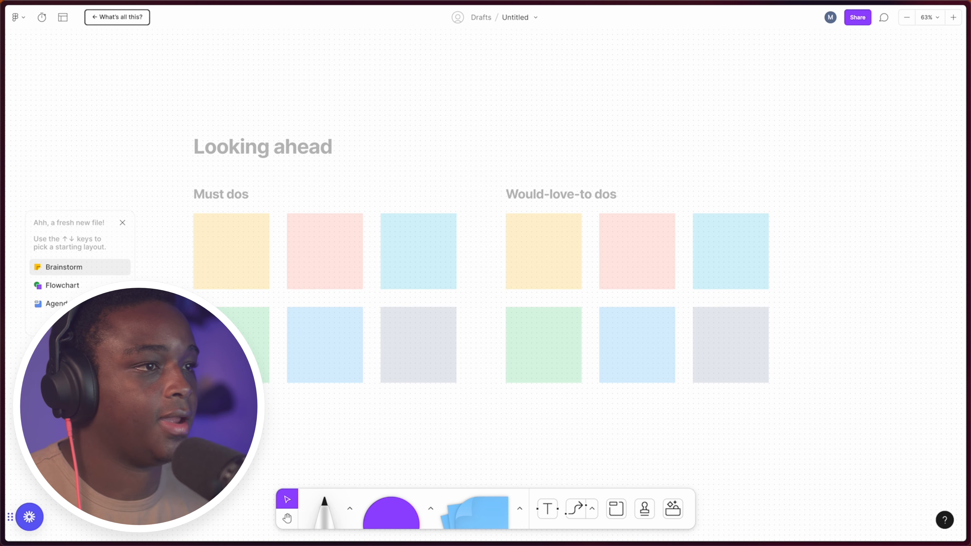
- Copy the whole row of demo slides from the PresentKit file and paste it into the new FigJam file
{"action": "mouse_move", "coordinate": [3, 302]}
{"action": "left_click", "coordinate": [65, 283]}
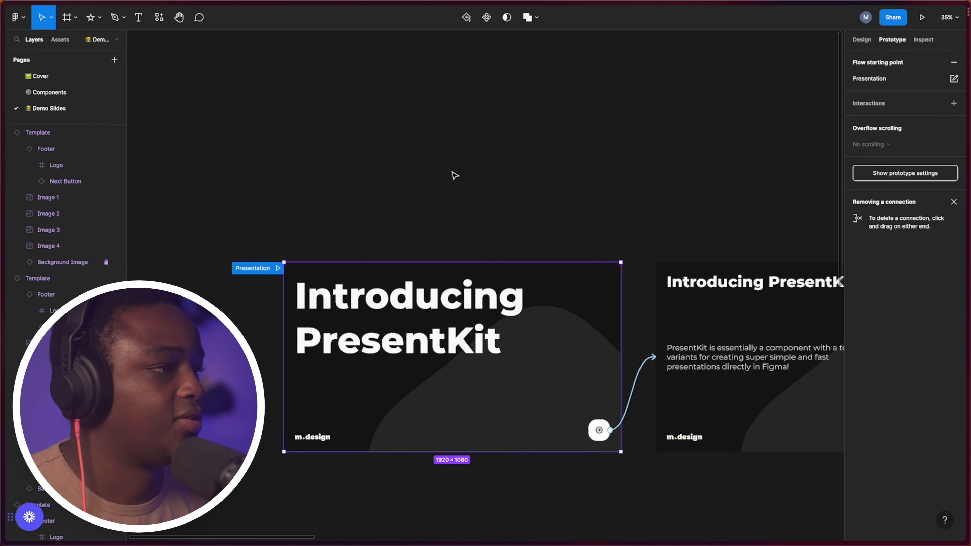
{"action": "scroll", "coordinate": [415, 181], "scroll_direction": "down", "scroll_amount": 10}
{"action": "scroll", "coordinate": [487, 204], "scroll_direction": "up", "scroll_amount": 5}
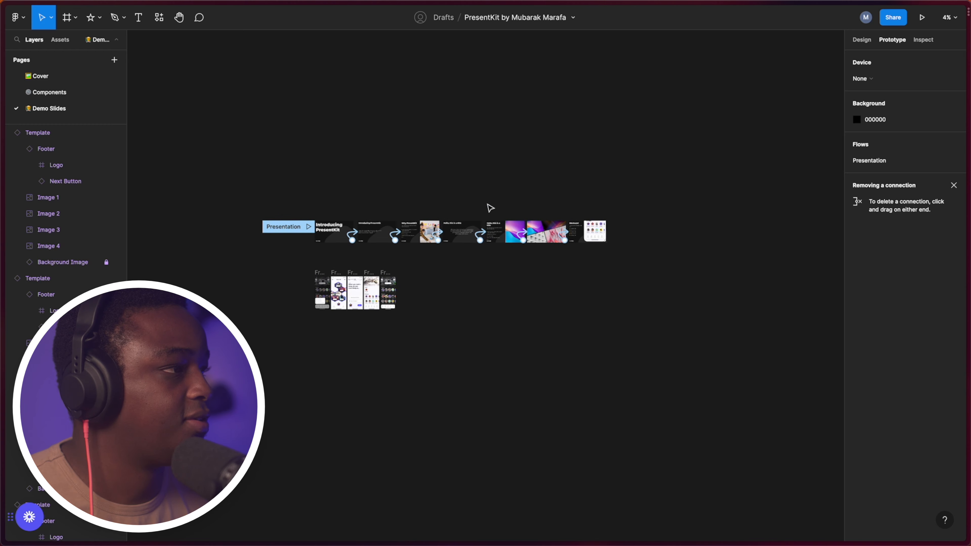
{"action": "left_click_drag", "start_coordinate": [295, 179], "coordinate": [731, 264]}
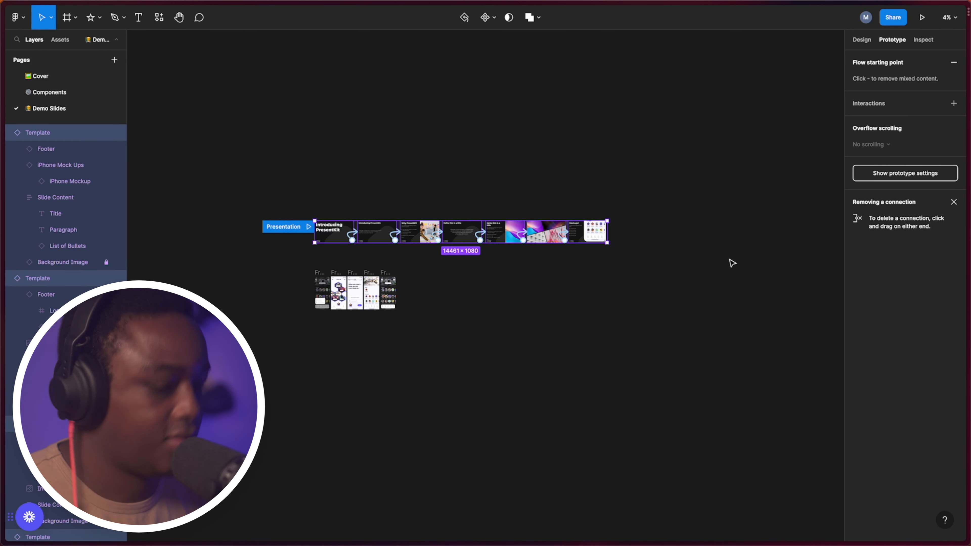
{"action": "mouse_move", "coordinate": [5, 78]}
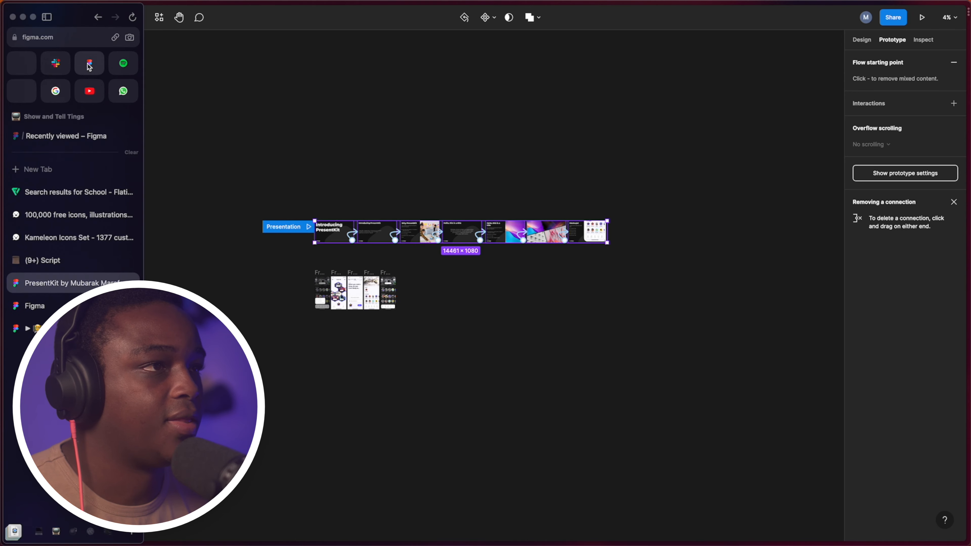
{"action": "left_click", "coordinate": [68, 62]}
{"action": "key", "text": "ctrl+v"}
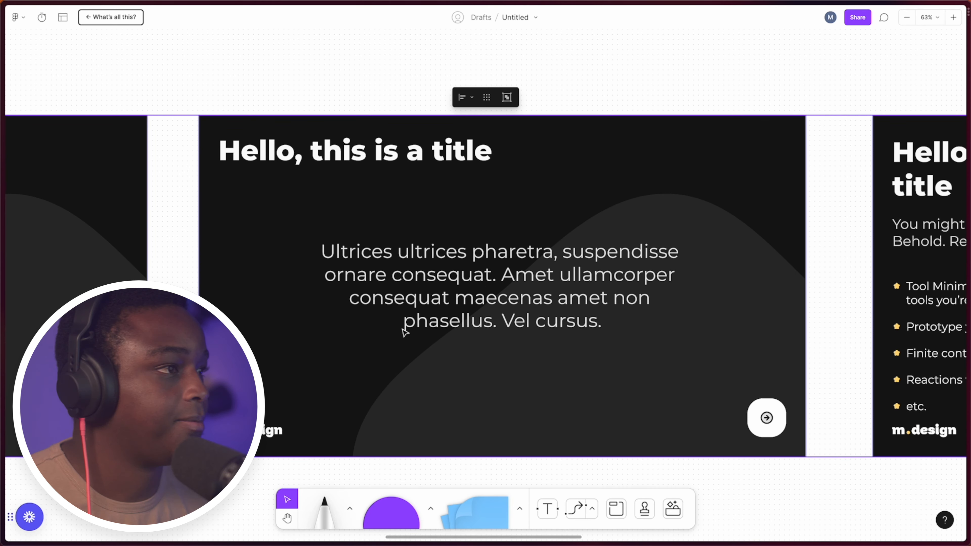
- Deselect the pasted slides and look them over on the FigJam board, returning to the opening Introducing PresentKit slide
{"action": "scroll", "coordinate": [299, 325], "scroll_direction": "down", "scroll_amount": 6}
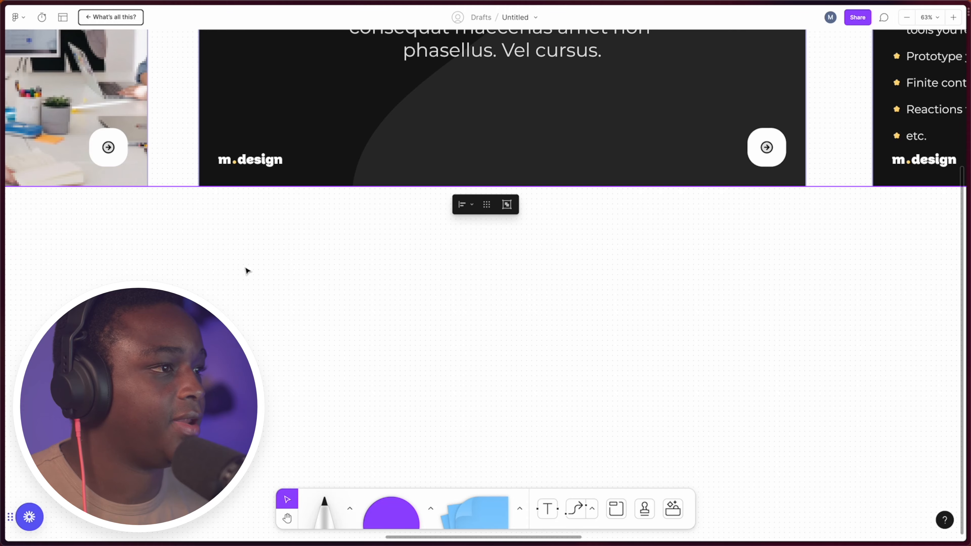
{"action": "left_click", "coordinate": [247, 271]}
{"action": "left_click_drag", "start_coordinate": [247, 271], "coordinate": [621, 508]}
{"action": "scroll", "coordinate": [333, 356], "scroll_direction": "down", "scroll_amount": 5}
{"action": "left_click_drag", "start_coordinate": [206, 364], "coordinate": [597, 330]}
{"action": "left_click_drag", "start_coordinate": [260, 327], "coordinate": [707, 321]}
{"action": "left_click_drag", "start_coordinate": [417, 302], "coordinate": [300, 339]}
{"action": "scroll", "coordinate": [327, 299], "scroll_direction": "up", "scroll_amount": 5}
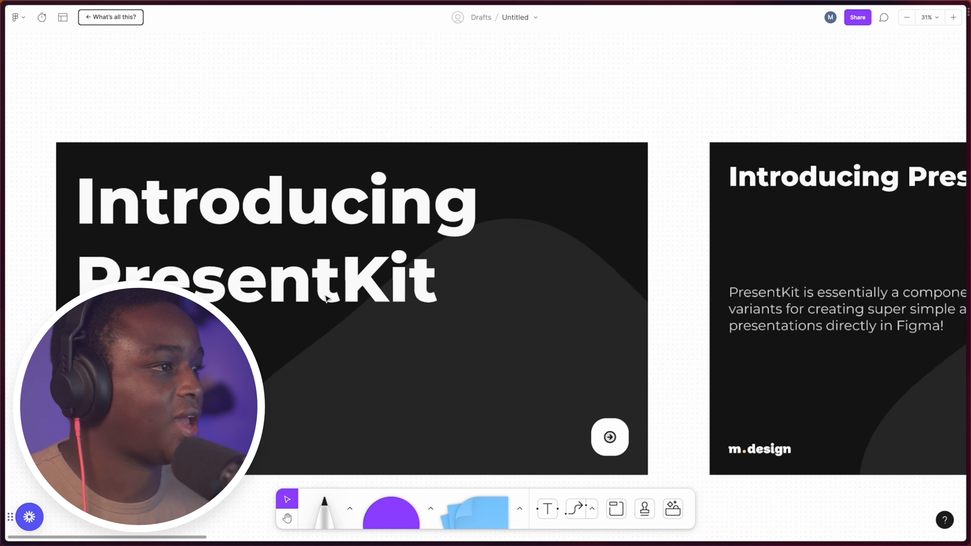
{"action": "scroll", "coordinate": [327, 299], "scroll_direction": "up", "scroll_amount": 4}
{"action": "scroll", "coordinate": [327, 299], "scroll_direction": "down", "scroll_amount": 2}
{"action": "left_click_drag", "start_coordinate": [361, 297], "coordinate": [425, 258]}
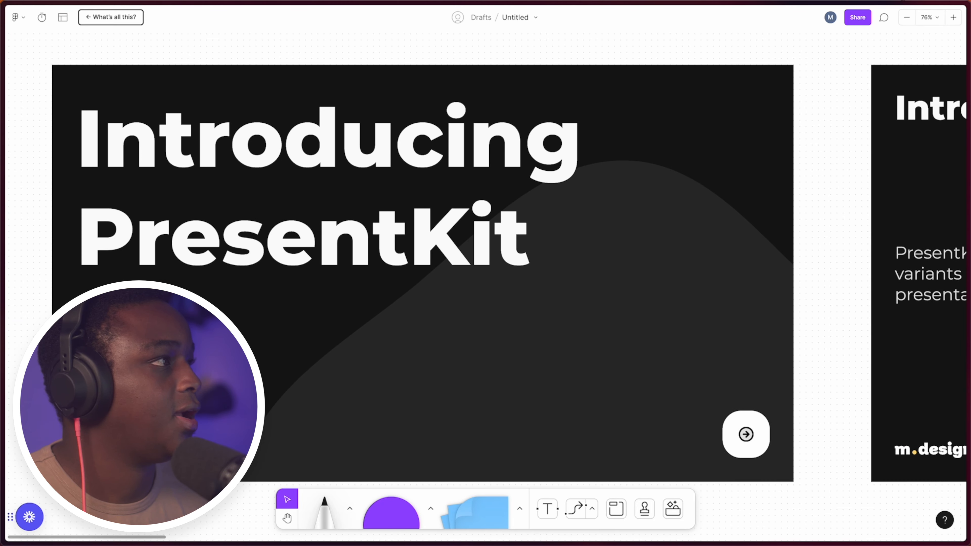
{"action": "left_click", "coordinate": [829, 19]}
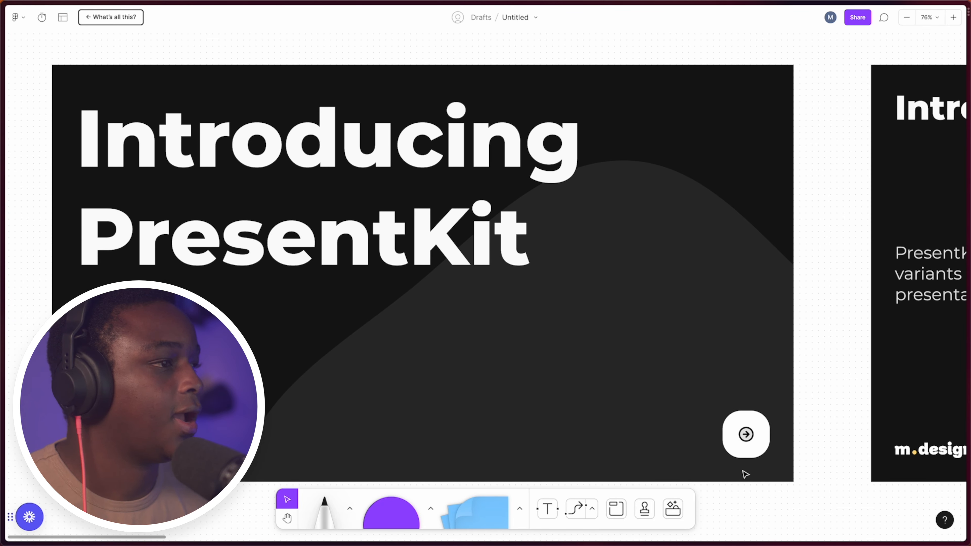
- Move on to the second Introducing PresentKit slide and send fire emoji reactions across it
{"action": "left_click_drag", "start_coordinate": [746, 475], "coordinate": [766, 462]}
{"action": "left_click_drag", "start_coordinate": [749, 356], "coordinate": [23, 352]}
{"action": "left_click_drag", "start_coordinate": [523, 360], "coordinate": [489, 365]}
{"action": "key", "text": "e"}
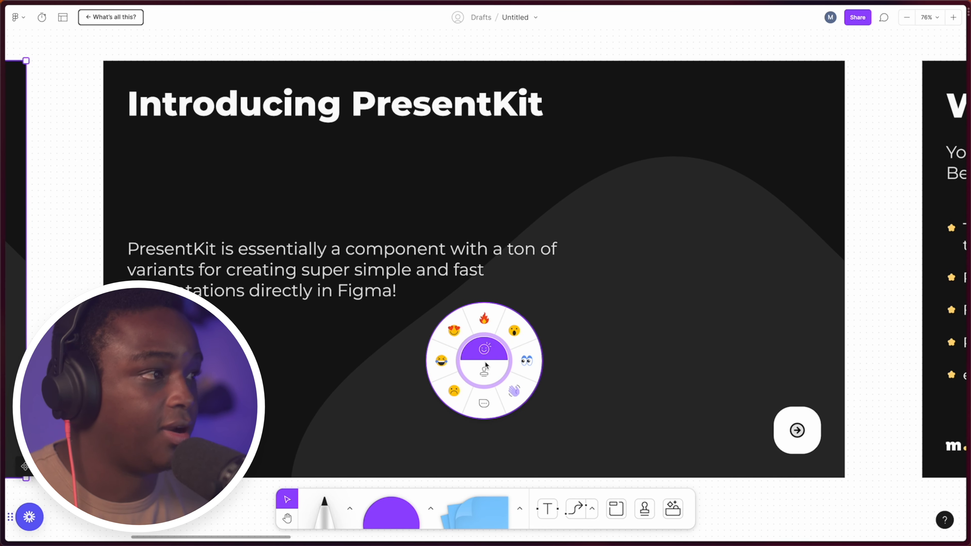
{"action": "left_click", "coordinate": [484, 324]}
{"action": "mouse_move", "coordinate": [486, 326]}
{"action": "left_mouse_down"}
{"action": "mouse_move", "coordinate": [469, 347]}
{"action": "mouse_move", "coordinate": [318, 388]}
{"action": "mouse_move", "coordinate": [457, 408]}
{"action": "mouse_move", "coordinate": [512, 403]}
{"action": "left_mouse_up"}
- Choose the question mark stamp and place it on the empty area beside the second slide's paragraph
{"action": "key", "text": "e"}
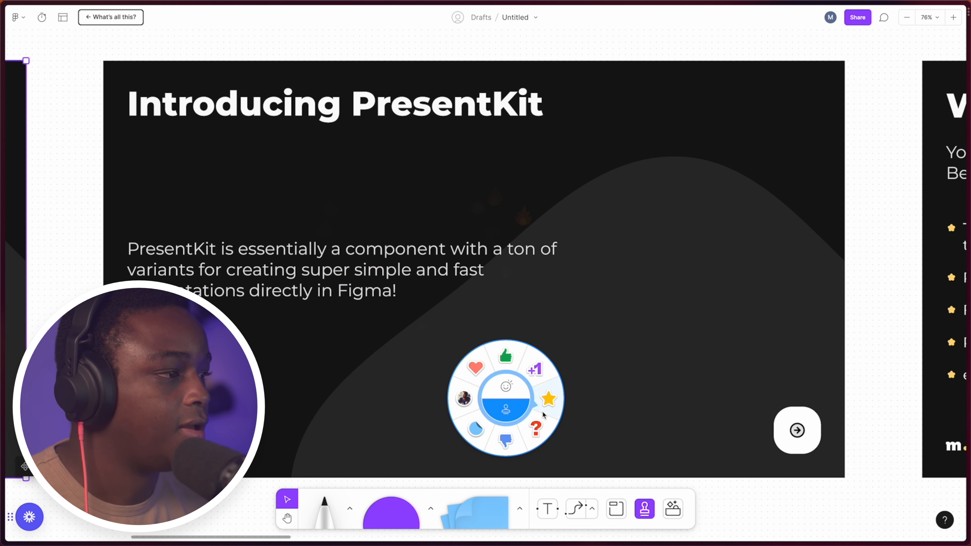
{"action": "left_click", "coordinate": [540, 429]}
{"action": "left_click", "coordinate": [543, 306]}
{"action": "left_click", "coordinate": [539, 380]}
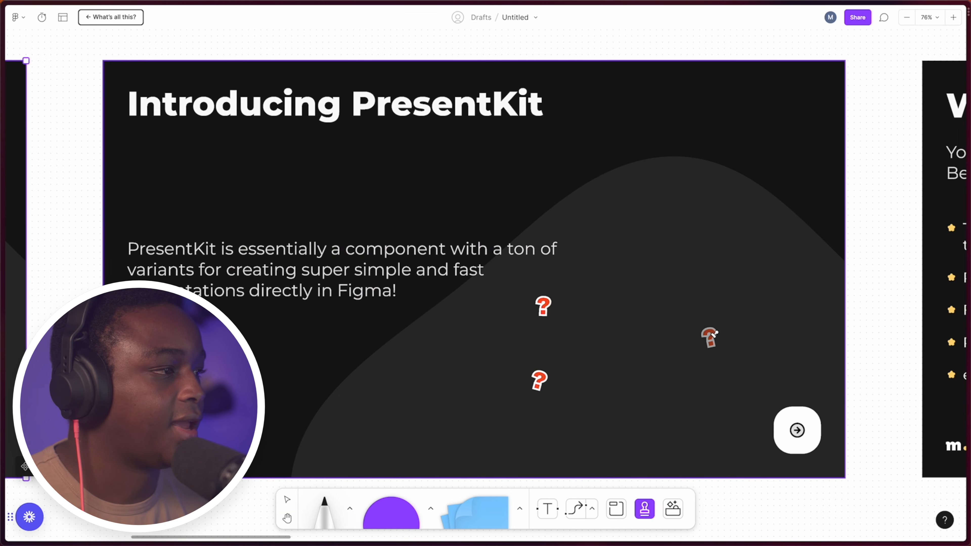
- Place a blue sticky note in the upper right area of the second Introducing PresentKit slide
{"action": "left_click_drag", "start_coordinate": [483, 510], "coordinate": [728, 152]}
{"action": "left_click", "coordinate": [726, 242]}
{"action": "key", "text": "super+z"}
{"action": "left_click", "coordinate": [871, 224]}
- Select the Why PresentKit slide on the board, view its component options, and deselect it
{"action": "left_click_drag", "start_coordinate": [861, 384], "coordinate": [247, 312]}
{"action": "scroll", "coordinate": [276, 307], "scroll_direction": "down", "scroll_amount": 5}
{"action": "left_click_drag", "start_coordinate": [400, 287], "coordinate": [326, 312]}
{"action": "left_click", "coordinate": [326, 312]}
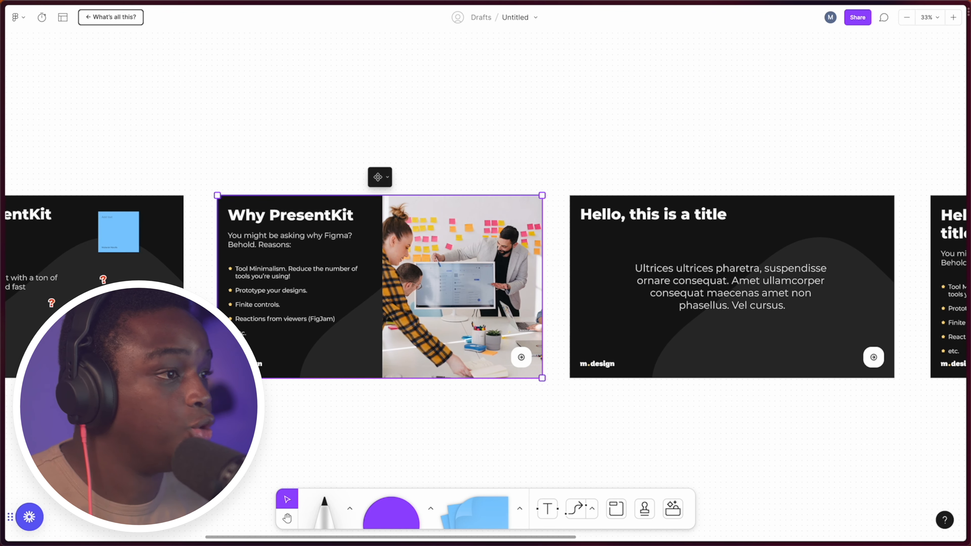
{"action": "left_click", "coordinate": [388, 177]}
{"action": "left_click", "coordinate": [493, 126]}
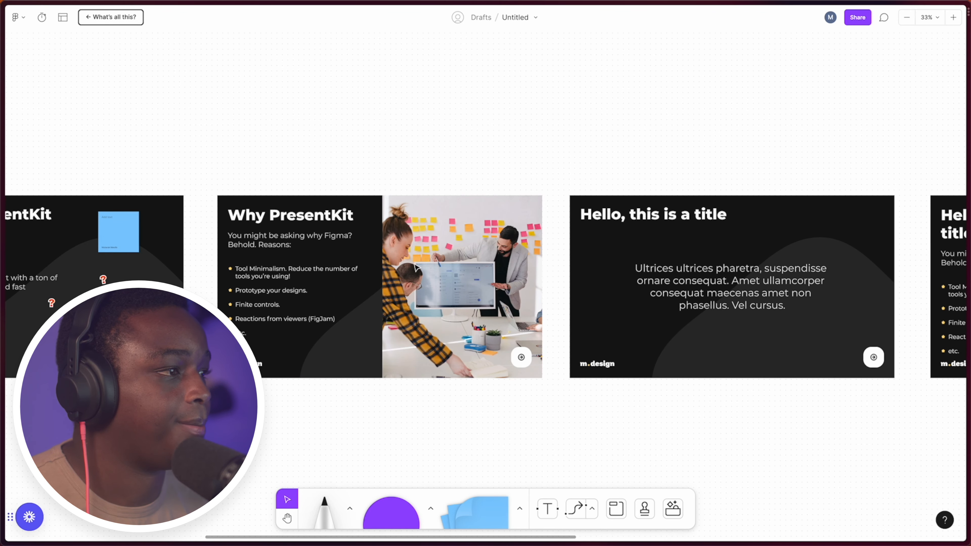
- Draw a section around all slides from the second Introducing PresentKit slide to Mockups!, and extend its left edge slightly outward
{"action": "scroll", "coordinate": [352, 246], "scroll_direction": "down", "scroll_amount": 5}
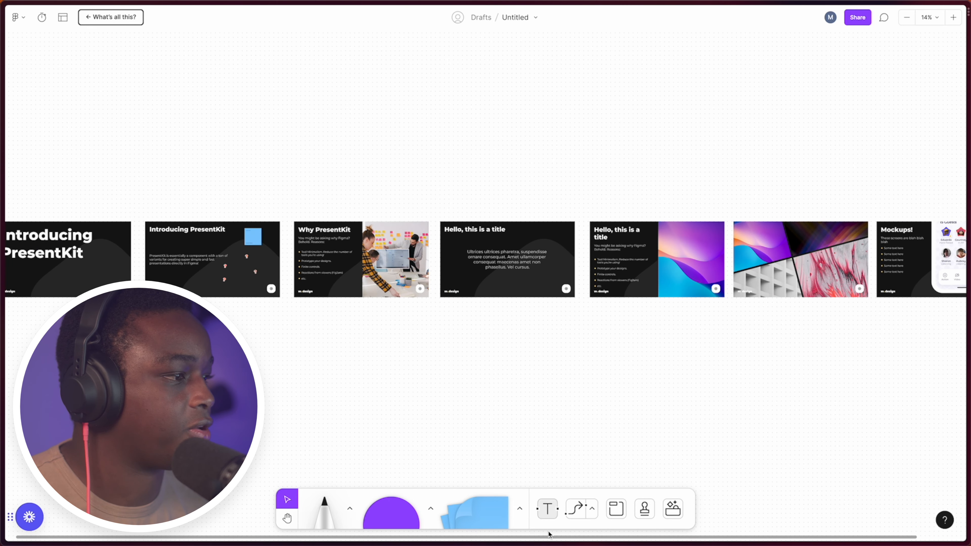
{"action": "scroll", "coordinate": [226, 255], "scroll_direction": "down", "scroll_amount": 3}
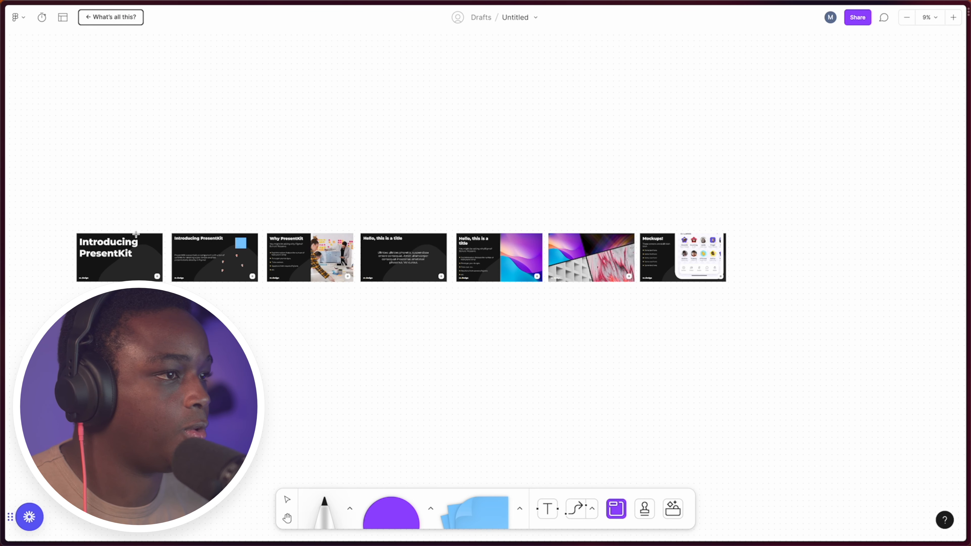
{"action": "left_click_drag", "start_coordinate": [170, 230], "coordinate": [736, 295]}
{"action": "scroll", "coordinate": [156, 235], "scroll_direction": "up", "scroll_amount": 3}
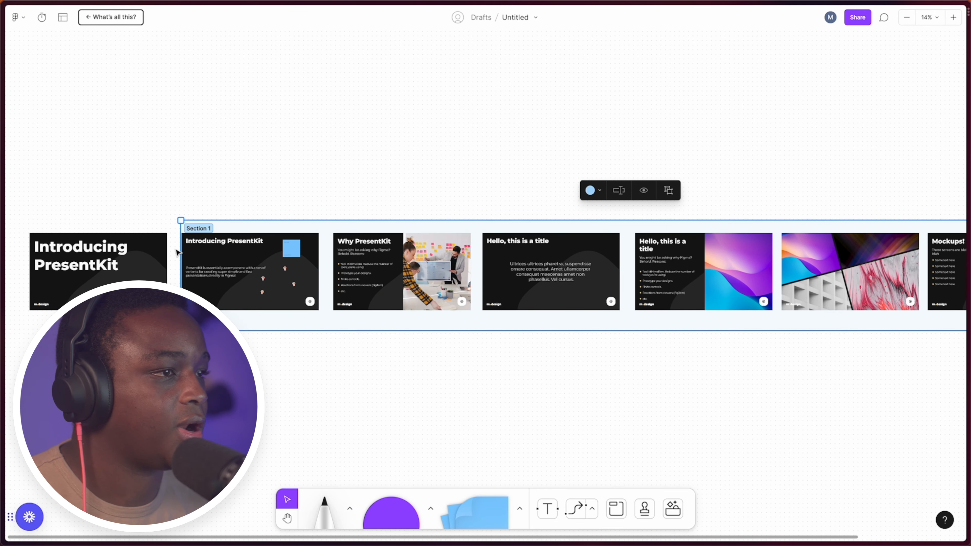
{"action": "left_click_drag", "start_coordinate": [178, 253], "coordinate": [173, 253]}
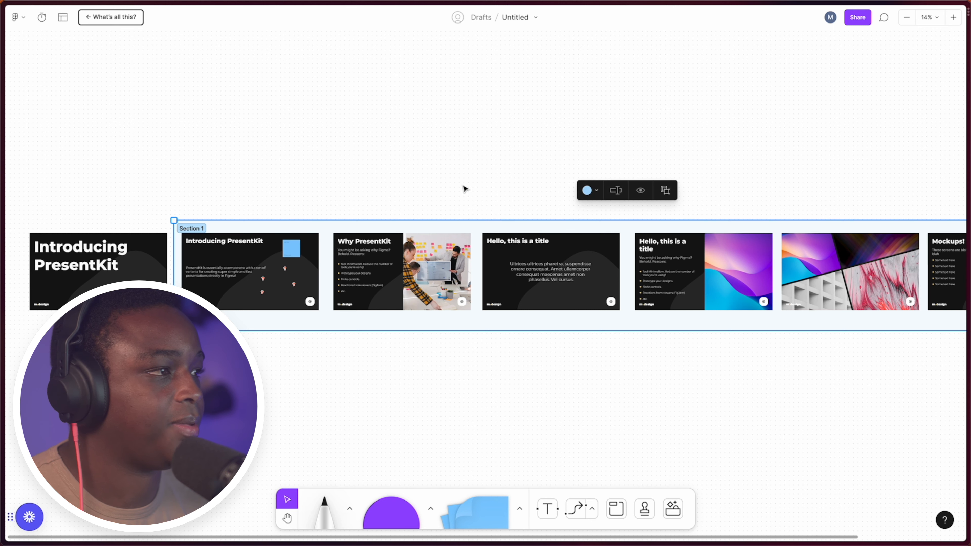
- Hide the contents of the section so only the first Introducing PresentKit slide stays visible, and deselect it
{"action": "left_click", "coordinate": [643, 191]}
{"action": "left_click", "coordinate": [253, 122]}
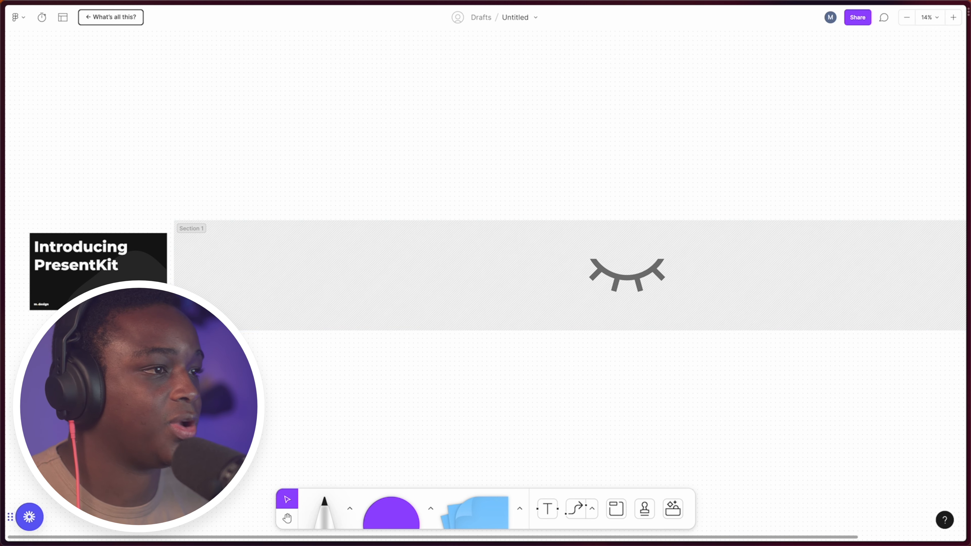
{"action": "scroll", "coordinate": [244, 333], "scroll_direction": "left", "scroll_amount": 3}
{"action": "scroll", "coordinate": [244, 333], "scroll_direction": "up", "scroll_amount": 1}
{"action": "scroll", "coordinate": [202, 291], "scroll_direction": "up", "scroll_amount": 5}
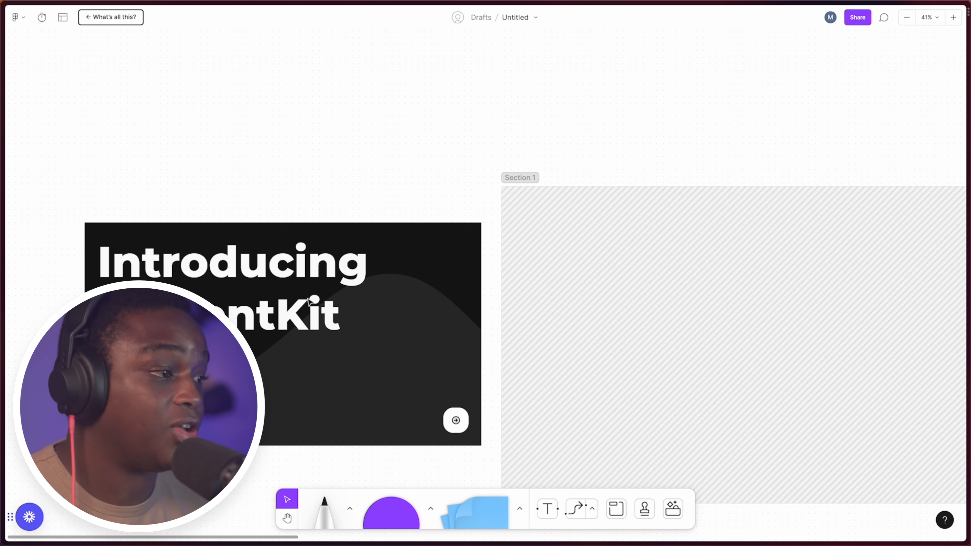
{"action": "scroll", "coordinate": [309, 301], "scroll_direction": "down", "scroll_amount": 3}
{"action": "scroll", "coordinate": [309, 301], "scroll_direction": "left", "scroll_amount": 2}
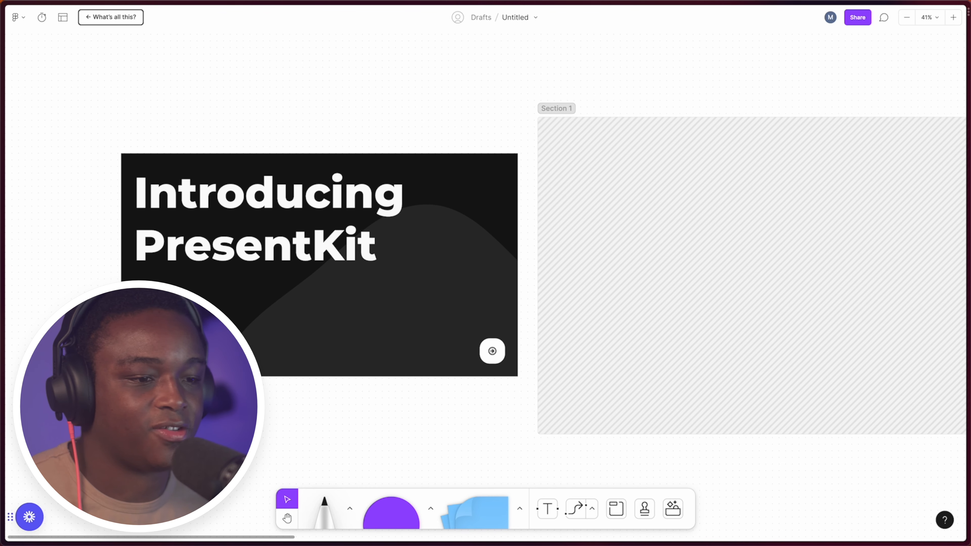
- Switch to the PresentKit design file in Figma and place a duplicate of the Mockups! slide directly to its right
{"action": "mouse_move", "coordinate": [3, 383]}
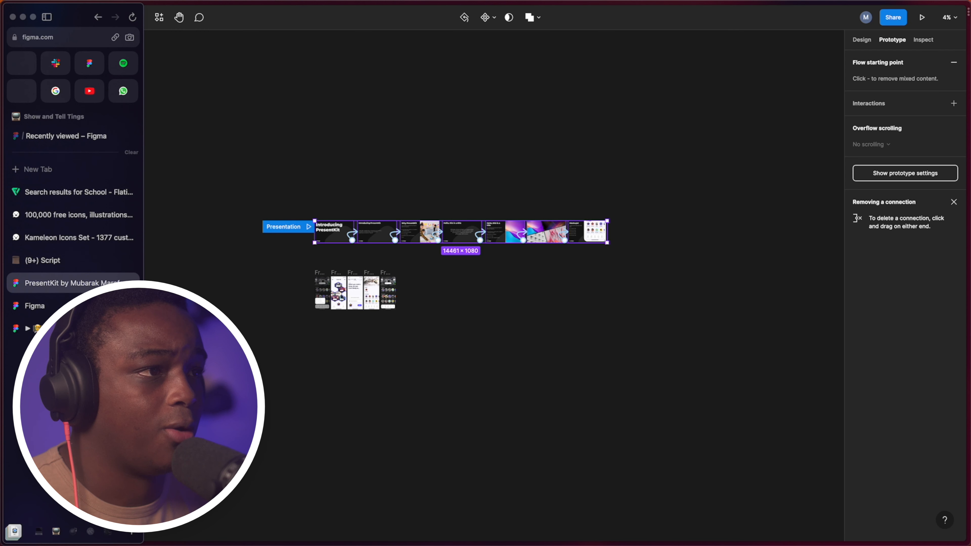
{"action": "left_click", "coordinate": [471, 324]}
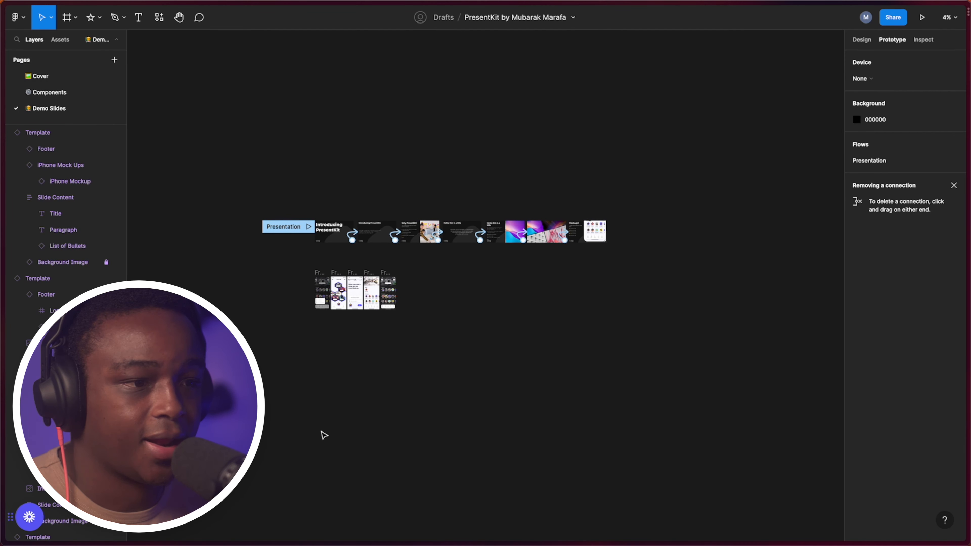
{"action": "scroll", "coordinate": [455, 318], "scroll_direction": "up", "scroll_amount": 5}
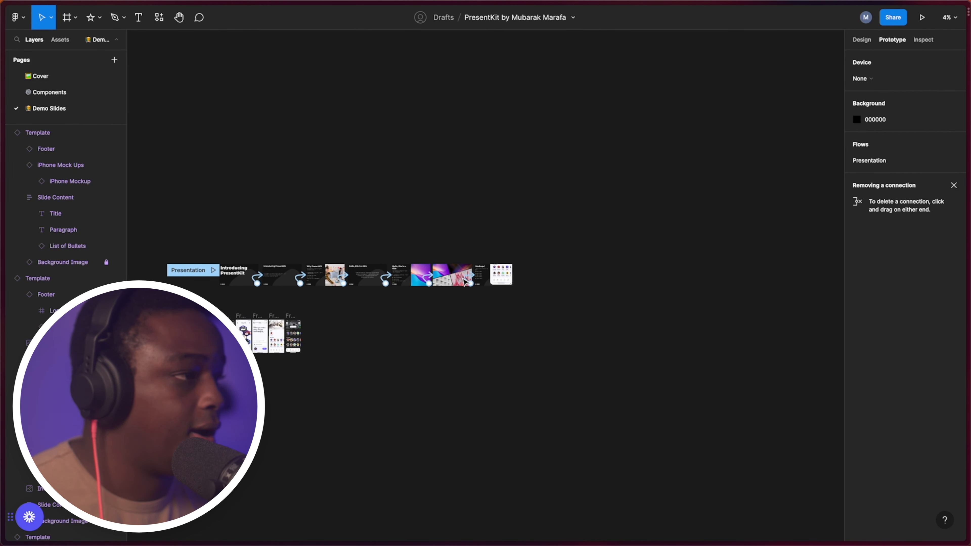
{"action": "scroll", "coordinate": [465, 283], "scroll_direction": "up", "scroll_amount": 1}
{"action": "left_click_drag", "start_coordinate": [399, 352], "coordinate": [791, 345]}
{"action": "left_click_drag", "start_coordinate": [523, 334], "coordinate": [722, 308]}
{"action": "left_click_drag", "start_coordinate": [585, 328], "coordinate": [157, 321]}
{"action": "left_click_drag", "start_coordinate": [583, 311], "coordinate": [177, 337]}
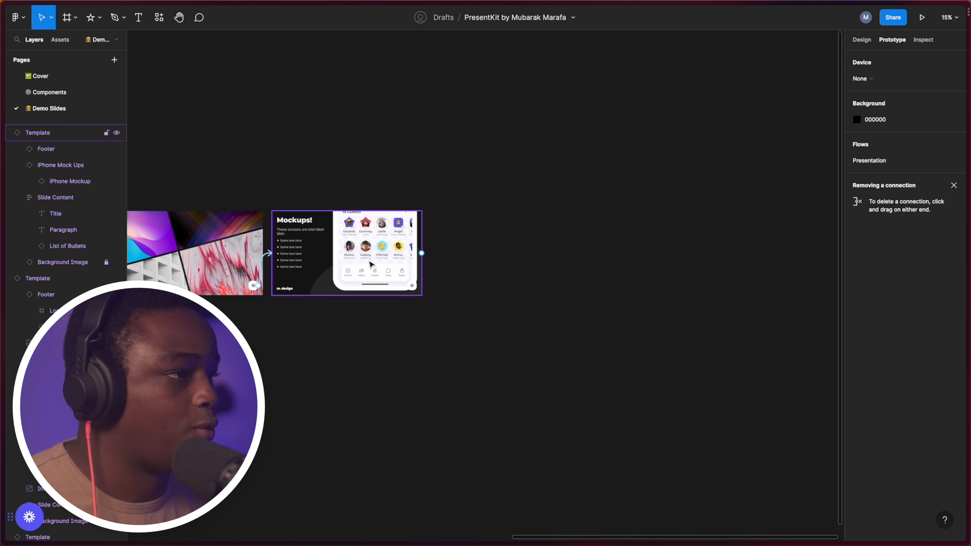
{"action": "left_click", "coordinate": [364, 262]}
{"action": "left_click_drag", "start_coordinate": [352, 263], "coordinate": [511, 263], "text": "alt"}
- Change the duplicated slide's Slide variant to Themes and deselect it
{"action": "left_click", "coordinate": [863, 41]}
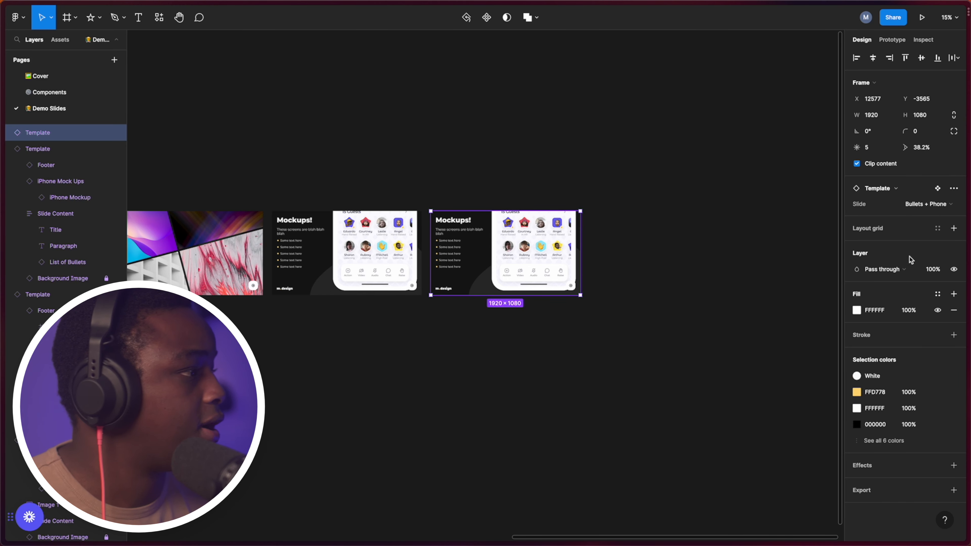
{"action": "left_click", "coordinate": [906, 204]}
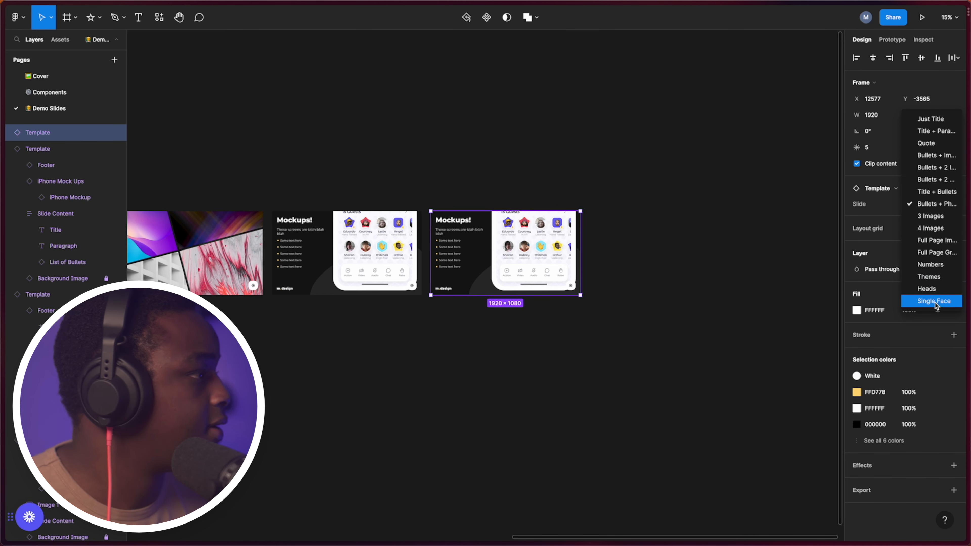
{"action": "left_click", "coordinate": [936, 277]}
{"action": "key", "text": "Escape"}
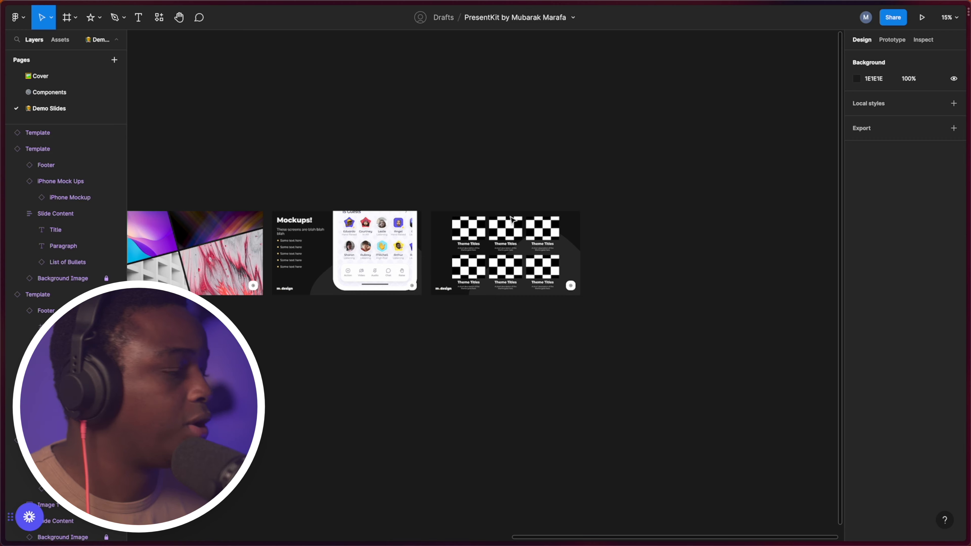
- Examine the three upper-row image placeholders of the Themes slide one by one
{"action": "scroll", "coordinate": [497, 244], "scroll_direction": "up", "scroll_amount": 5}
{"action": "left_click", "coordinate": [432, 211]}
{"action": "left_click", "coordinate": [514, 213], "text": "super"}
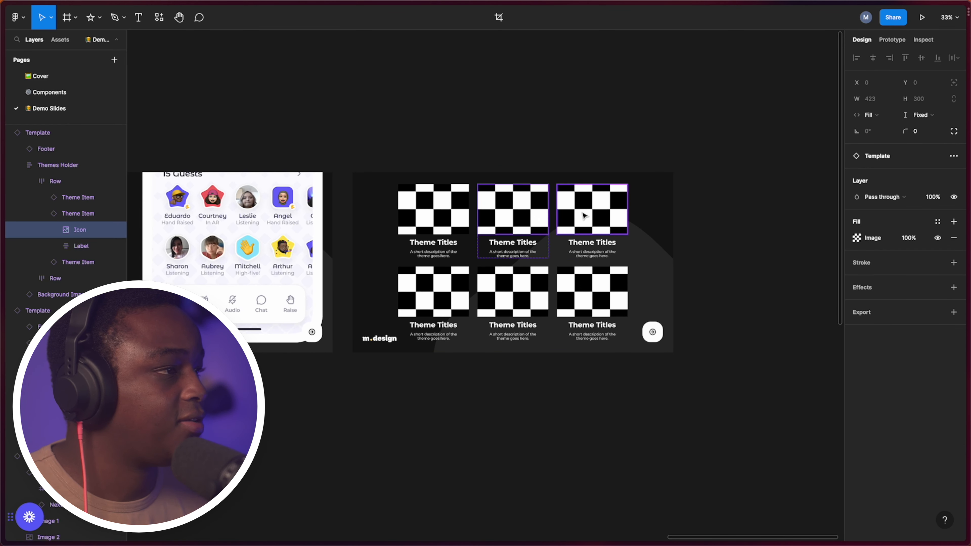
{"action": "left_click", "coordinate": [583, 215], "text": "super"}
{"action": "left_click", "coordinate": [443, 219], "text": "super"}
{"action": "left_click", "coordinate": [378, 128]}
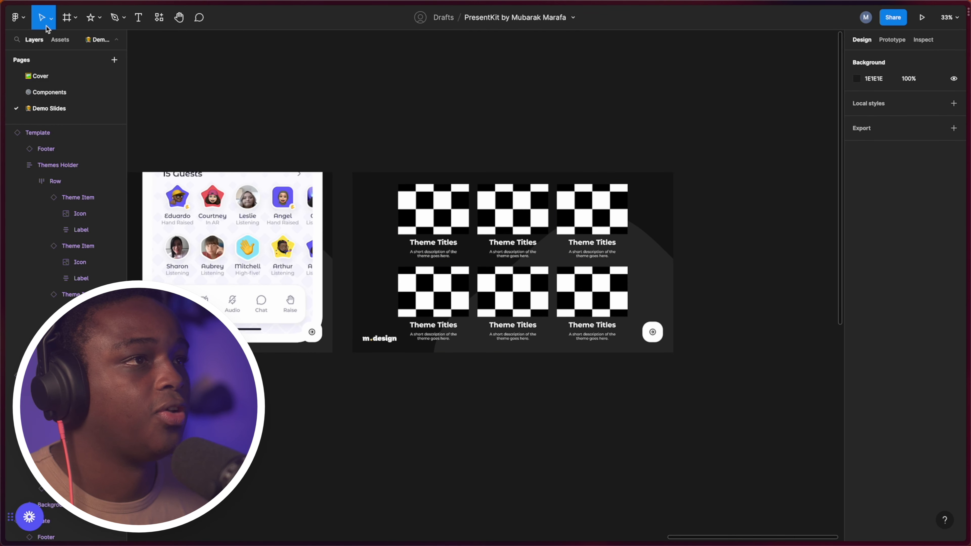
- Load the six PNG images from alarm-clock.png through notebooks.png in Downloads for placing on the canvas
{"action": "left_click", "coordinate": [27, 17]}
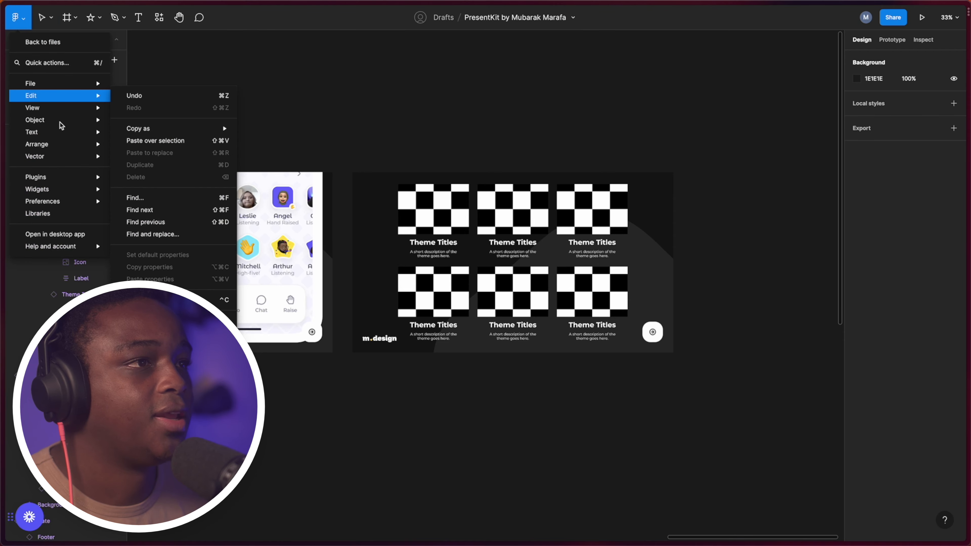
{"action": "mouse_move", "coordinate": [68, 96]}
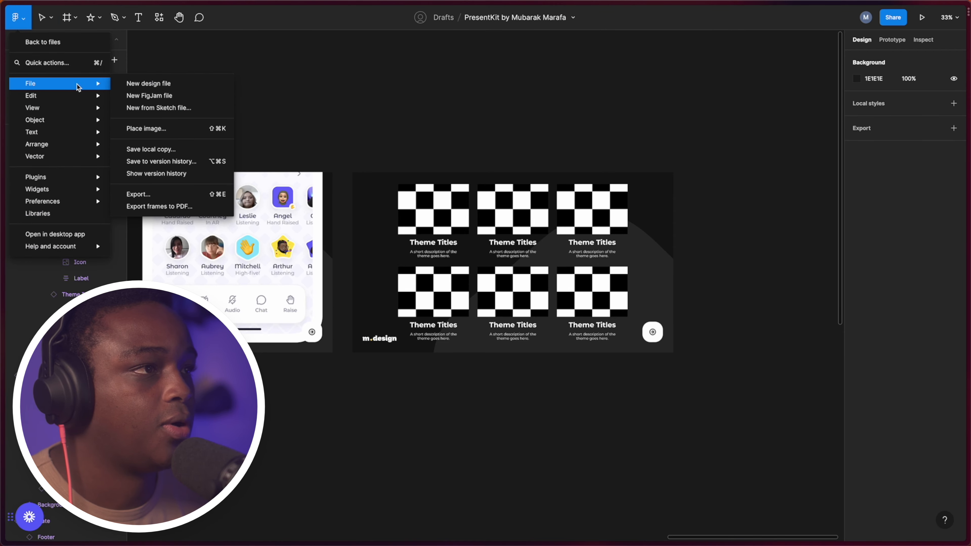
{"action": "left_click", "coordinate": [170, 128]}
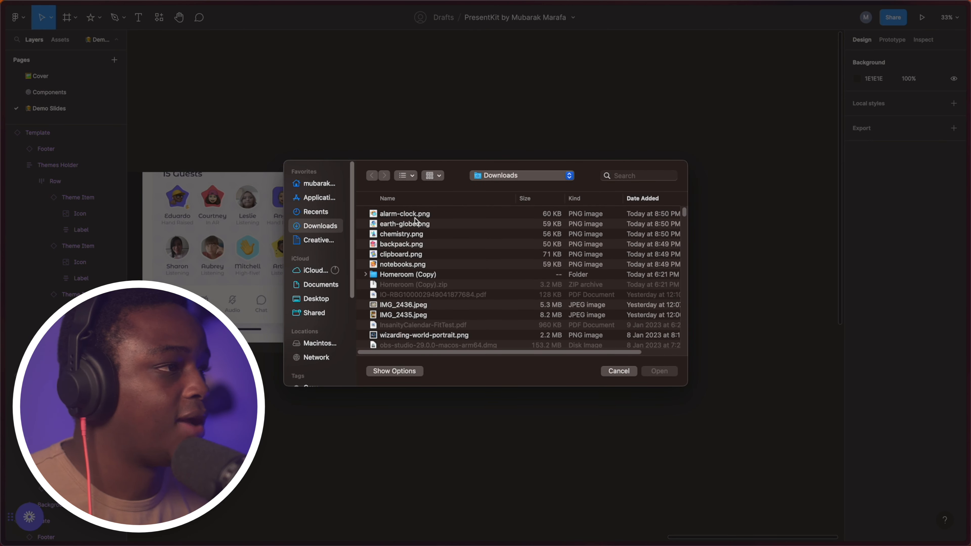
{"action": "left_click", "coordinate": [415, 217]}
{"action": "left_click", "coordinate": [416, 265], "text": "shift"}
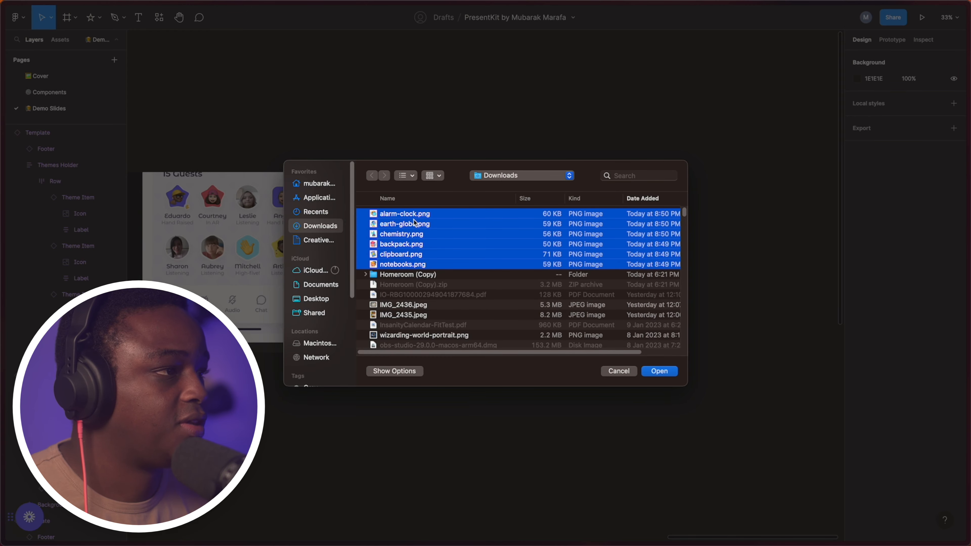
{"action": "left_click", "coordinate": [673, 376]}
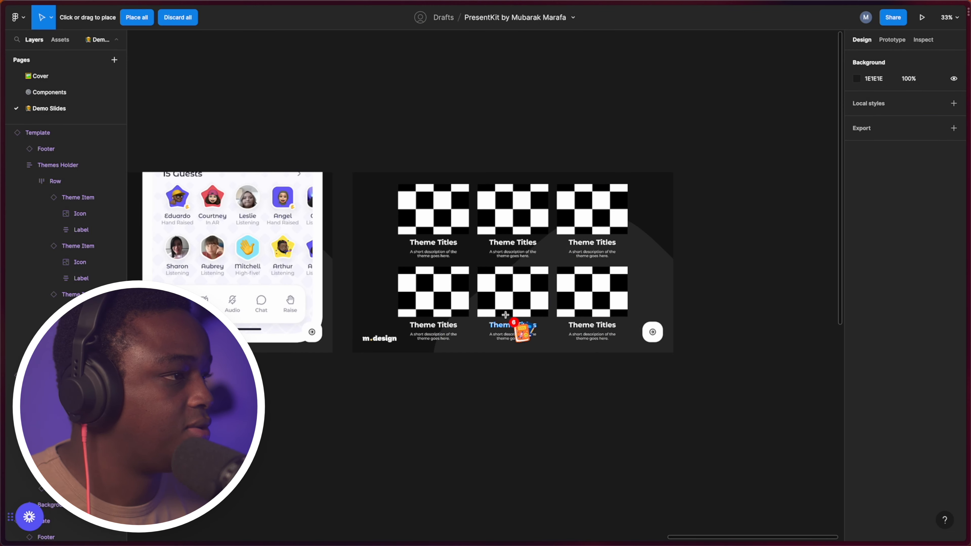
- Fill the upper placeholders with the notebooks, clipboard and backpack images and the lower ones with the alarm clock, globe and chemistry images
{"action": "left_click", "coordinate": [448, 217]}
{"action": "left_click", "coordinate": [512, 212]}
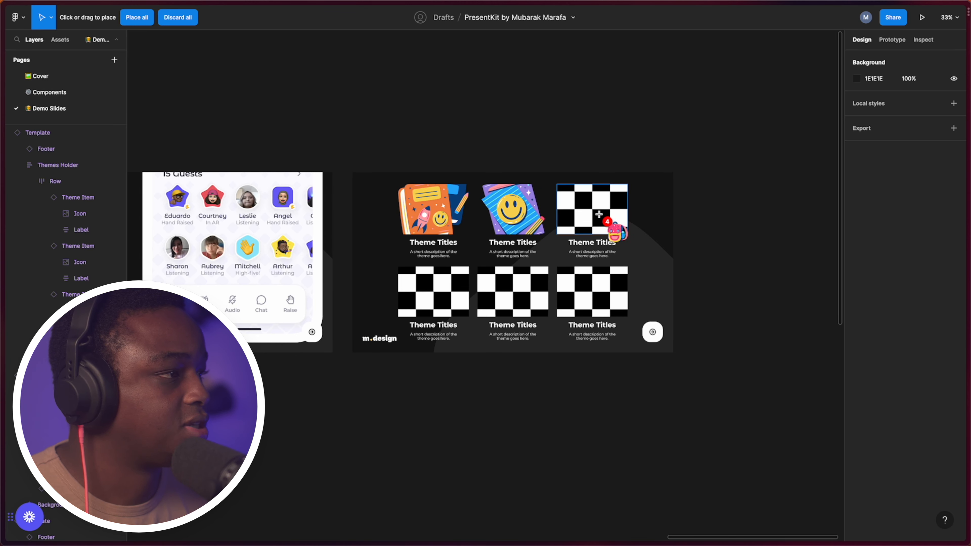
{"action": "left_click", "coordinate": [608, 214]}
{"action": "left_click", "coordinate": [600, 292]}
{"action": "left_click", "coordinate": [461, 299]}
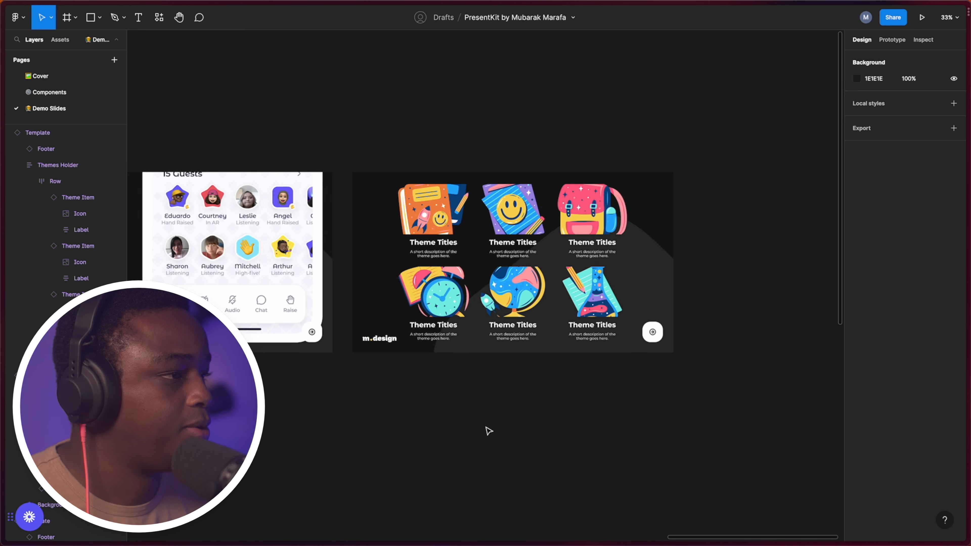
- View the Flaticon page the school stickers come from, and return to the PresentKit file
{"action": "mouse_move", "coordinate": [4, 186]}
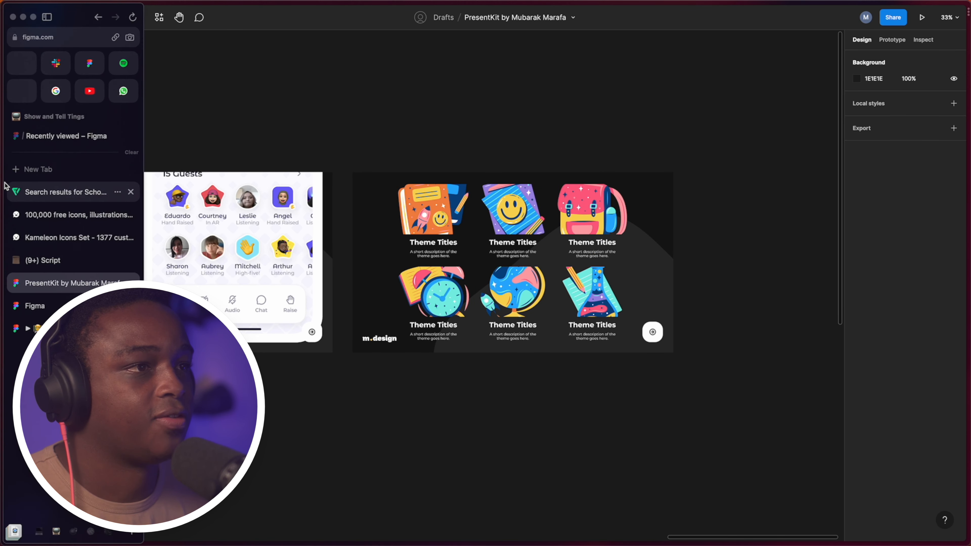
{"action": "left_click", "coordinate": [45, 193]}
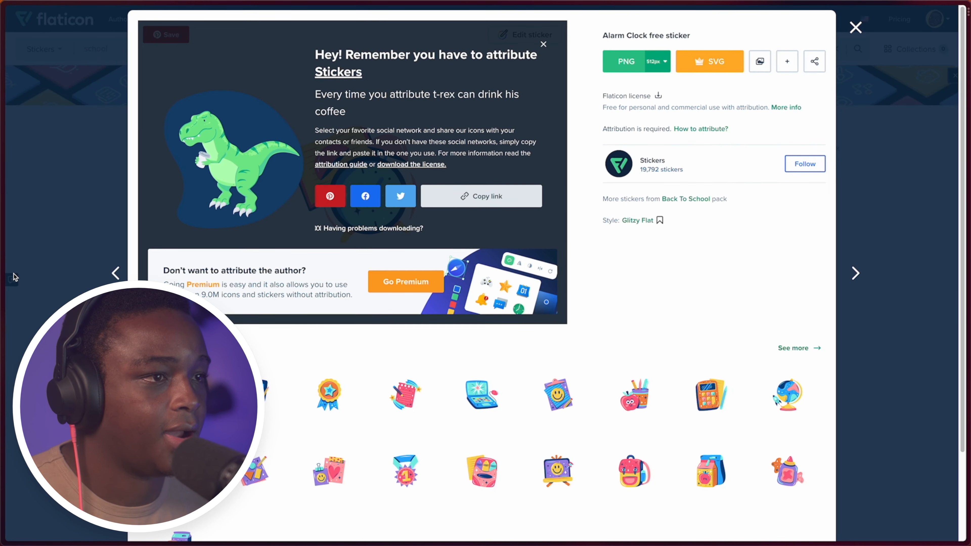
{"action": "mouse_move", "coordinate": [3, 286]}
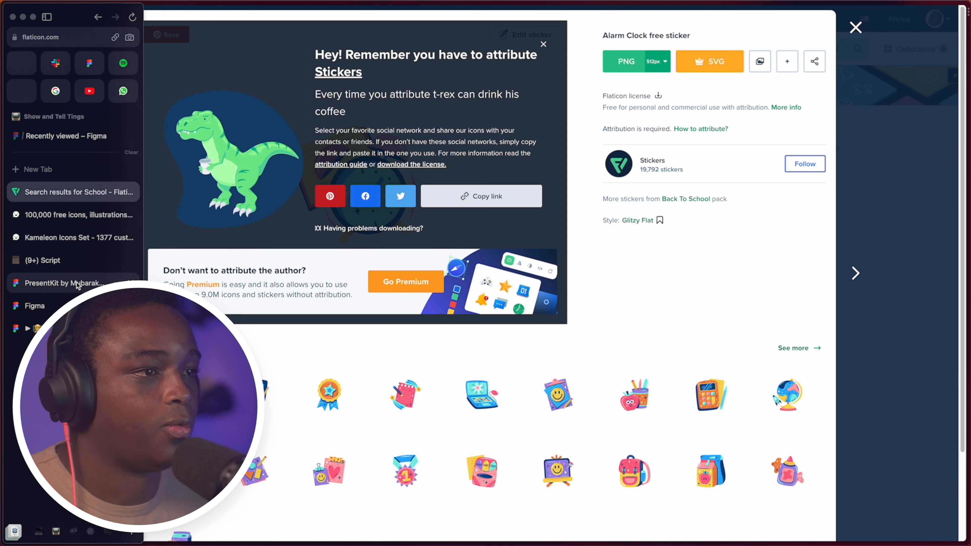
{"action": "left_click", "coordinate": [65, 283]}
- Set the image fill of the notebooks icon to Fit
{"action": "left_click", "coordinate": [454, 206]}
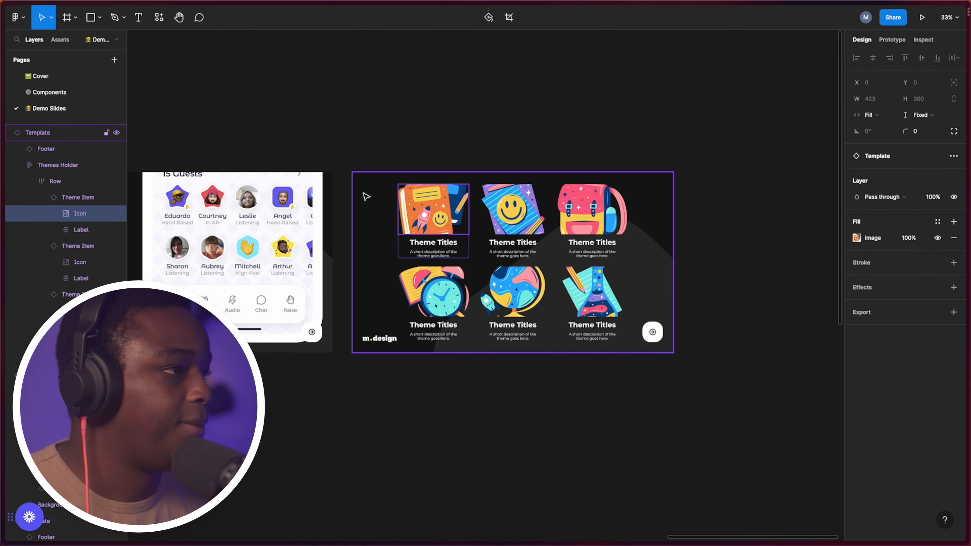
{"action": "scroll", "coordinate": [414, 207], "scroll_direction": "up", "scroll_amount": 5}
{"action": "scroll", "coordinate": [469, 183], "scroll_direction": "right", "scroll_amount": 3}
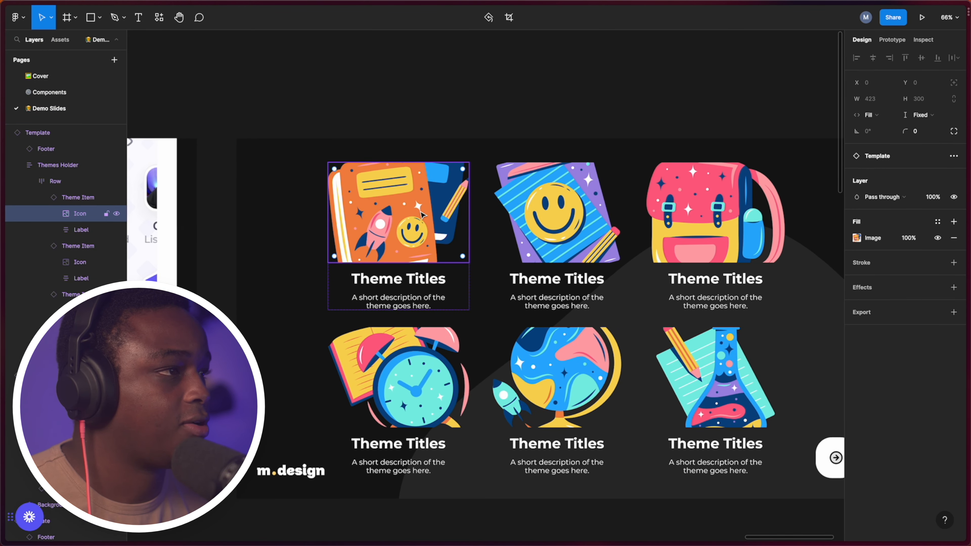
{"action": "scroll", "coordinate": [366, 223], "scroll_direction": "right", "scroll_amount": 3}
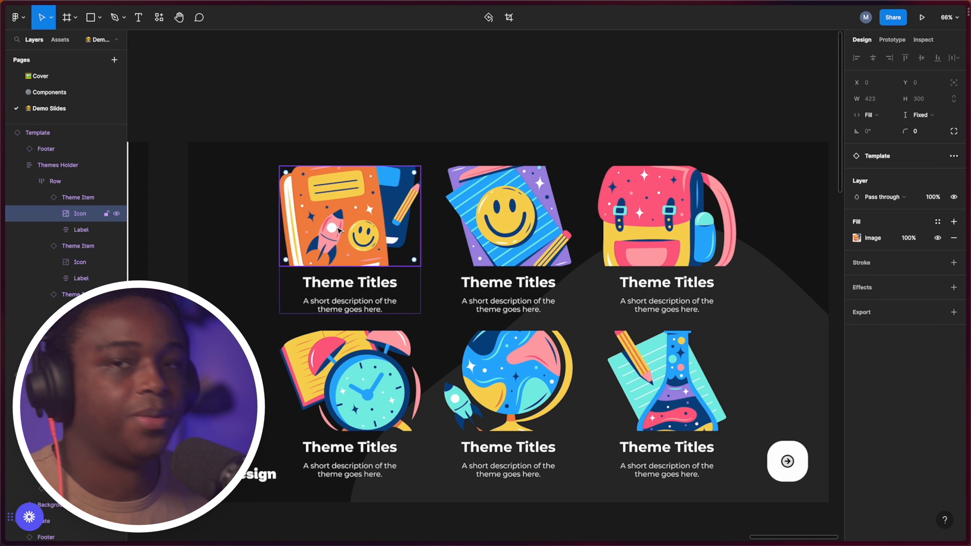
{"action": "left_click", "coordinate": [858, 238]}
{"action": "left_click", "coordinate": [753, 264]}
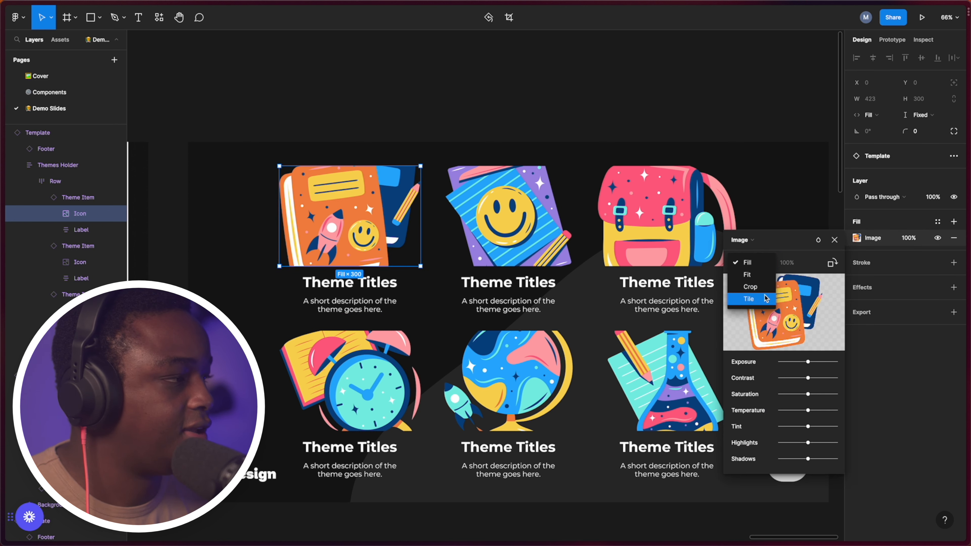
{"action": "left_click", "coordinate": [755, 275]}
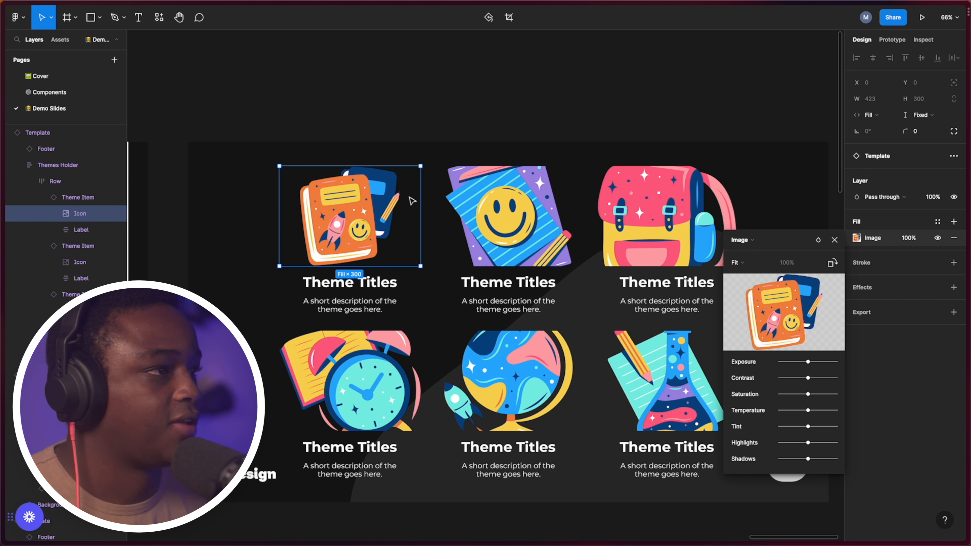
{"action": "key", "text": "Escape"}
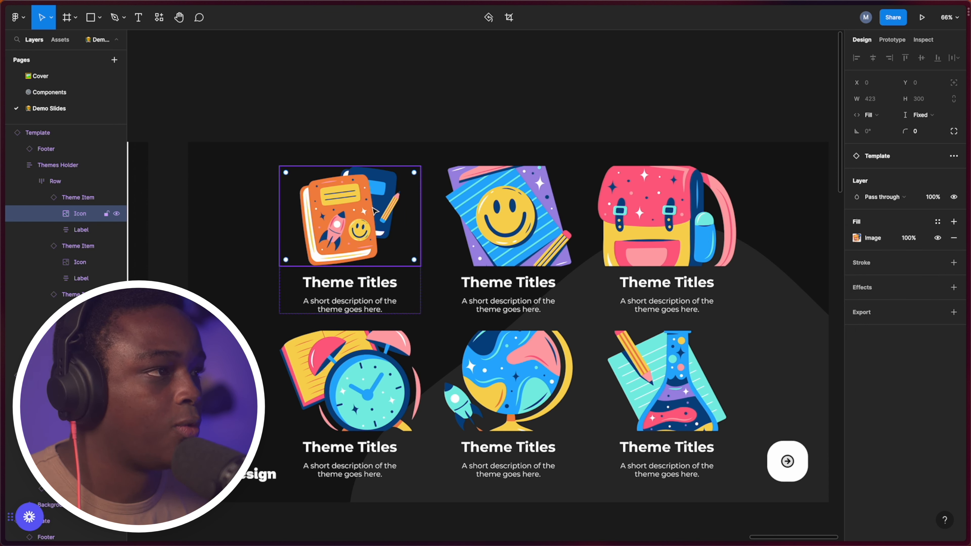
- Set the clipboard icon's image fill to Crop, then shrink and centre the image so the whole clipboard fits inside its frame
{"action": "left_click", "coordinate": [512, 226]}
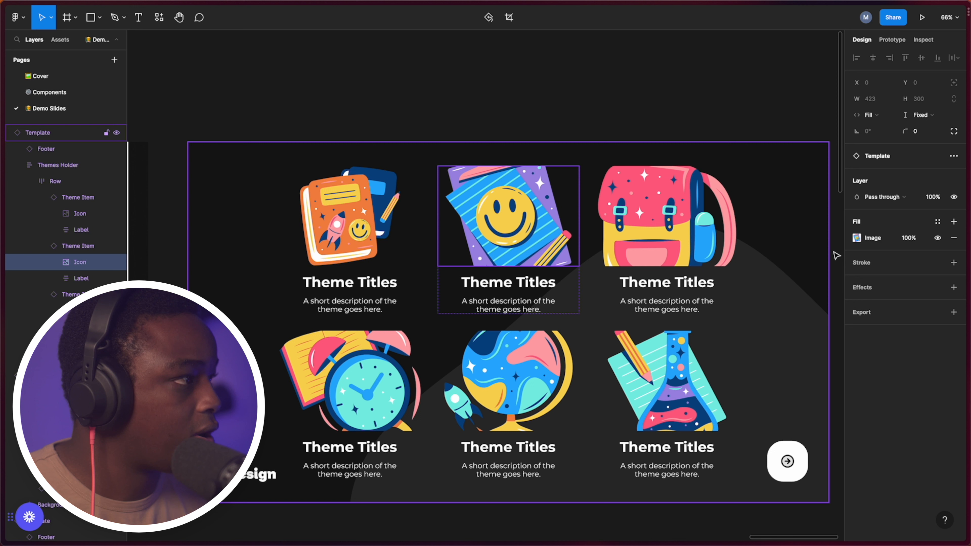
{"action": "left_click", "coordinate": [856, 240]}
{"action": "left_click", "coordinate": [740, 262]}
{"action": "left_click", "coordinate": [756, 289]}
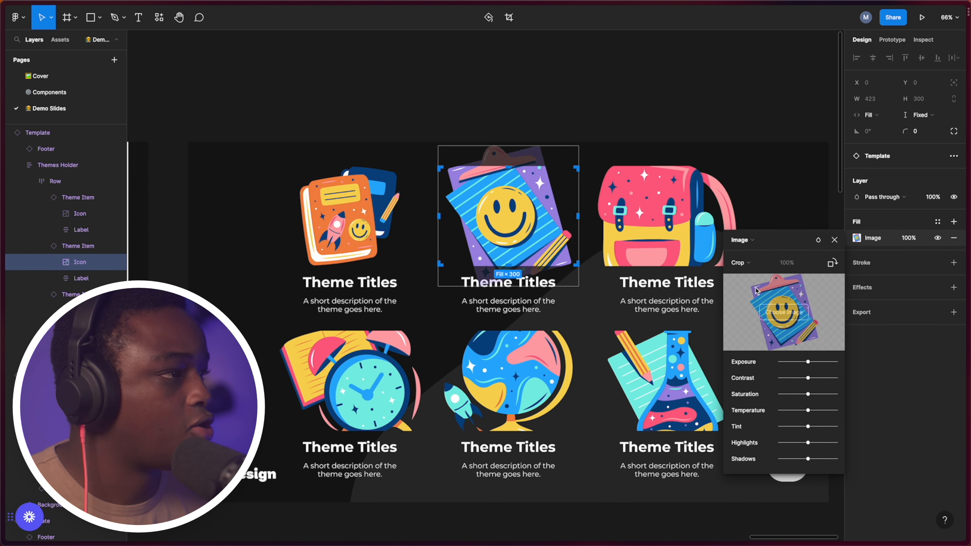
{"action": "left_click_drag", "start_coordinate": [537, 185], "coordinate": [546, 195]}
{"action": "left_click_drag", "start_coordinate": [588, 156], "coordinate": [564, 175]}
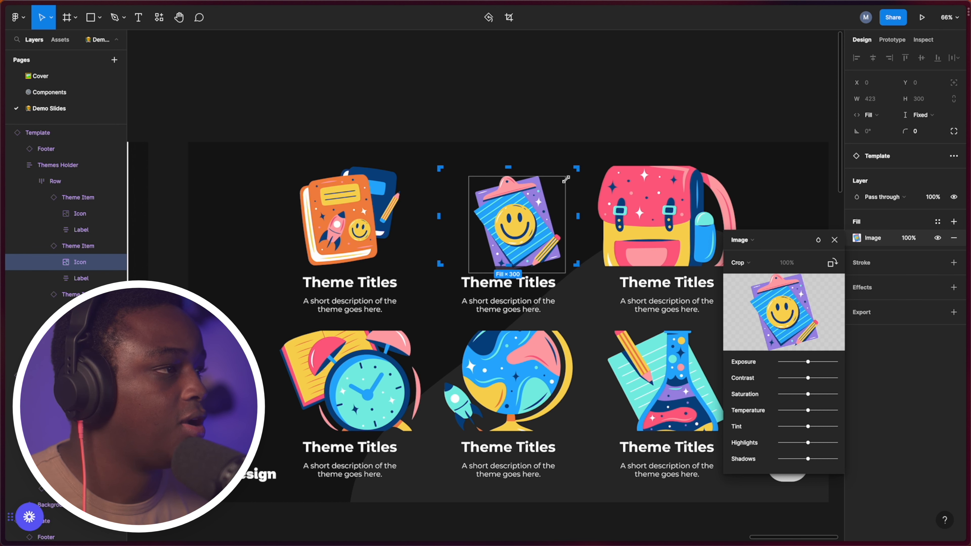
{"action": "left_click_drag", "start_coordinate": [543, 225], "coordinate": [545, 213]}
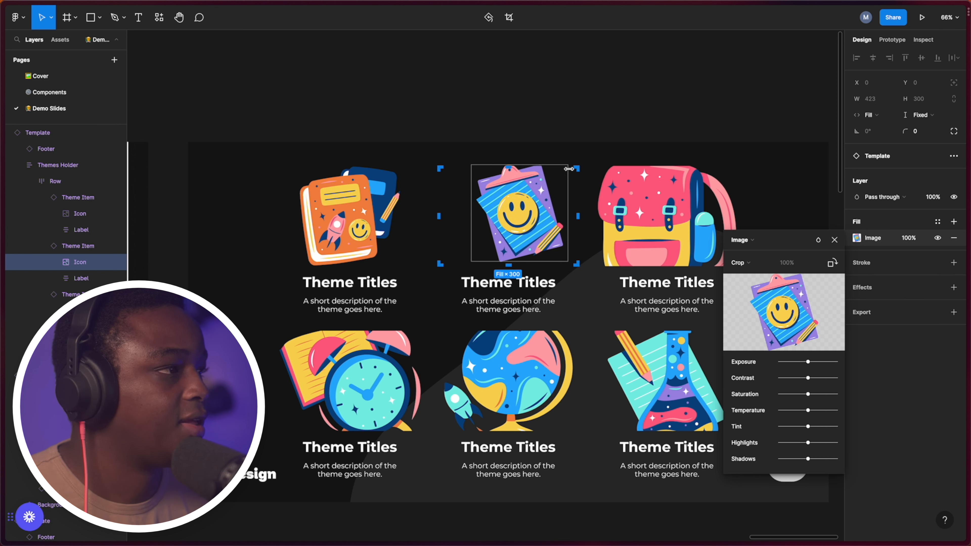
{"action": "left_click_drag", "start_coordinate": [567, 165], "coordinate": [539, 197]}
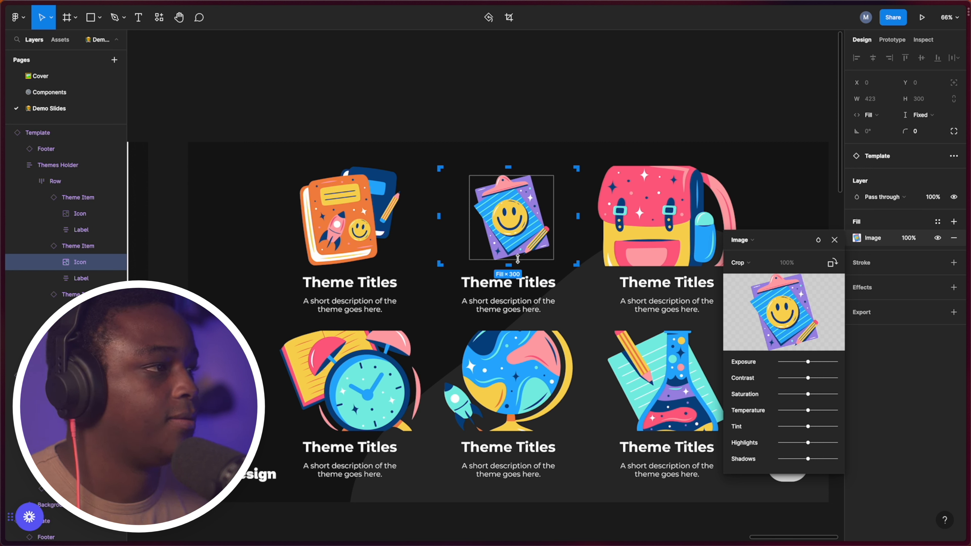
{"action": "left_click_drag", "start_coordinate": [518, 259], "coordinate": [520, 264]}
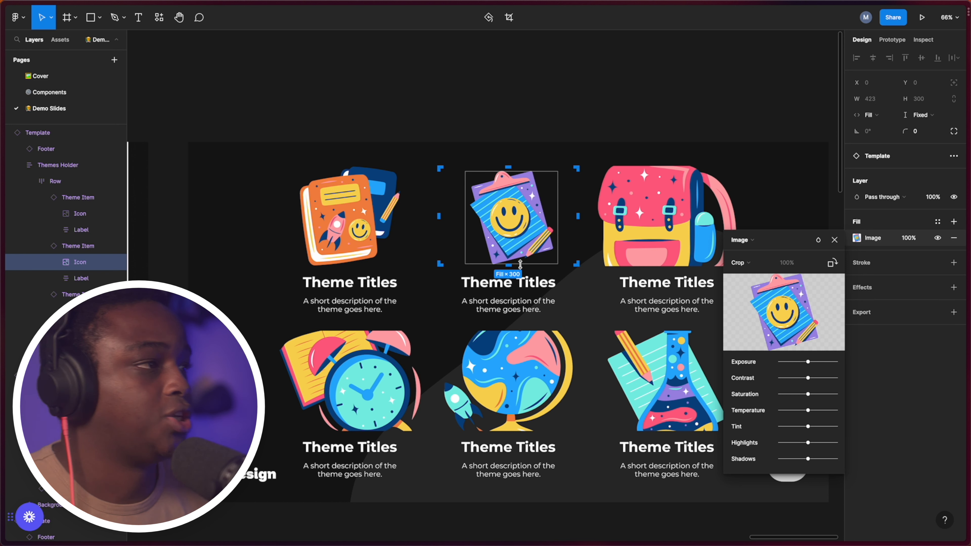
{"action": "left_click_drag", "start_coordinate": [512, 230], "coordinate": [511, 230]}
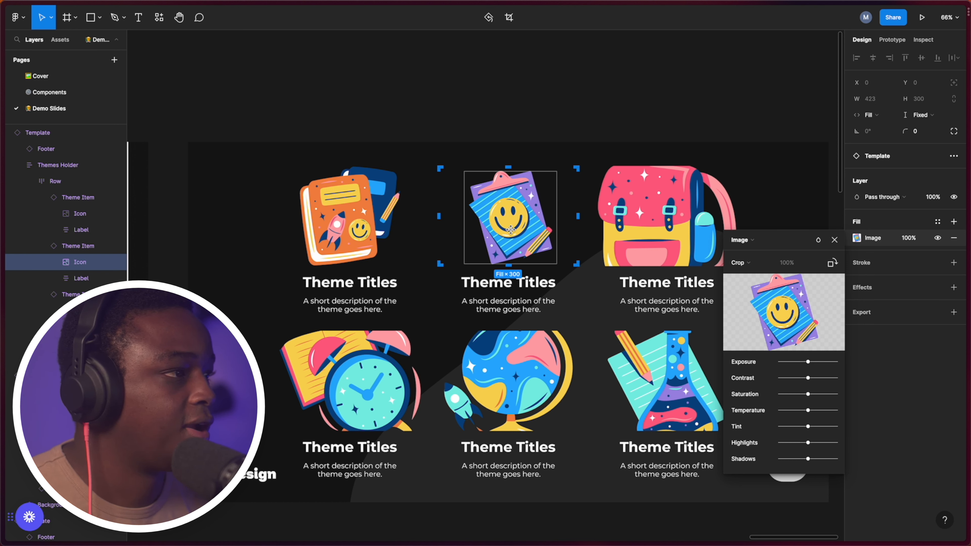
{"action": "key", "text": "Escape"}
{"action": "key", "text": "Escape"}
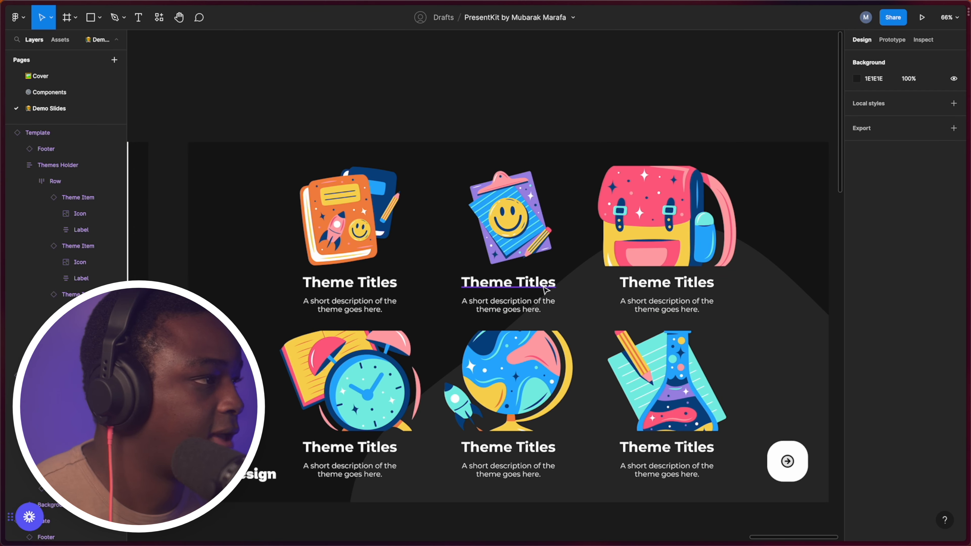
- Set the purple and blue wave image on the "Hello, this is a title" bullets slide to Fit
{"action": "scroll", "coordinate": [551, 281], "scroll_direction": "down", "scroll_amount": 5}
{"action": "scroll", "coordinate": [623, 295], "scroll_direction": "left", "scroll_amount": 5}
{"action": "scroll", "coordinate": [622, 295], "scroll_direction": "down", "scroll_amount": 2}
{"action": "scroll", "coordinate": [622, 295], "scroll_direction": "left", "scroll_amount": 10}
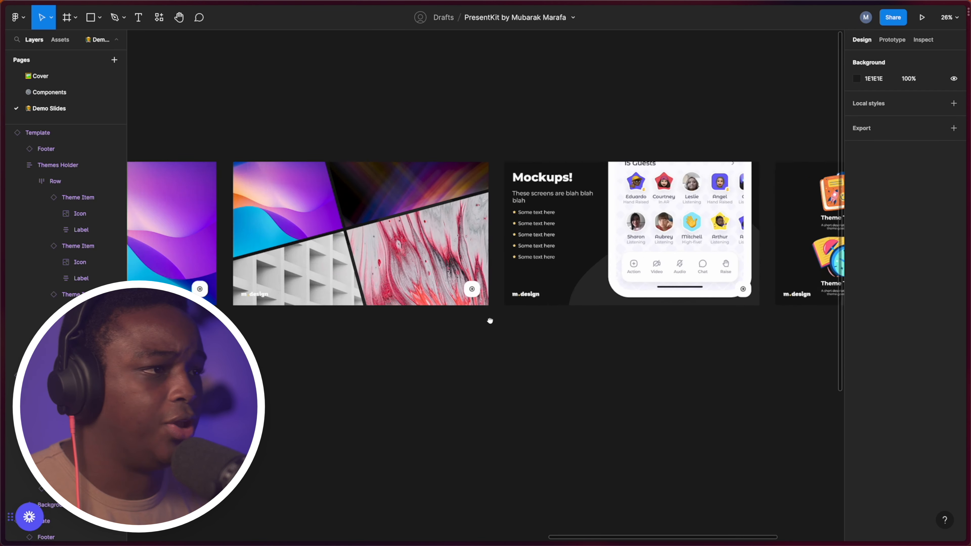
{"action": "left_click", "coordinate": [557, 225]}
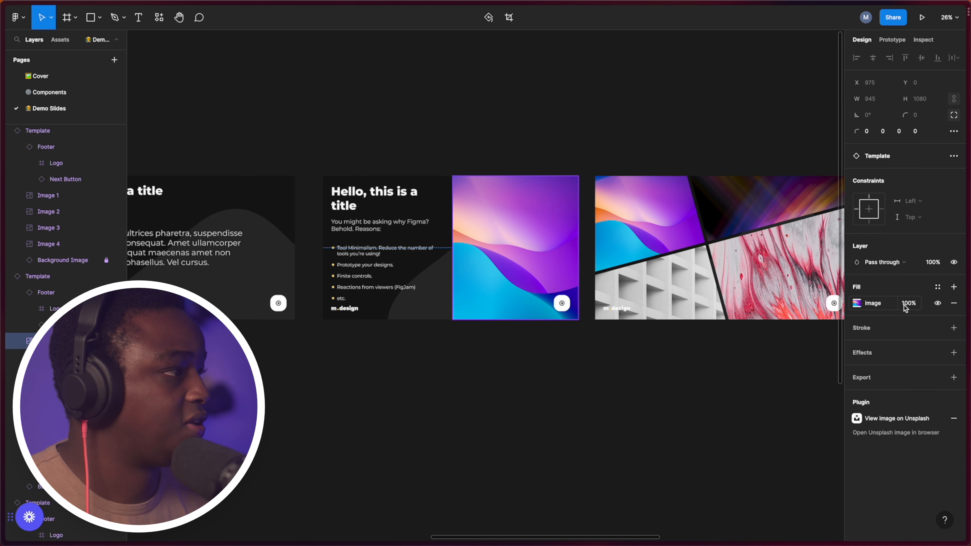
{"action": "left_click", "coordinate": [857, 303]}
{"action": "left_click", "coordinate": [751, 323]}
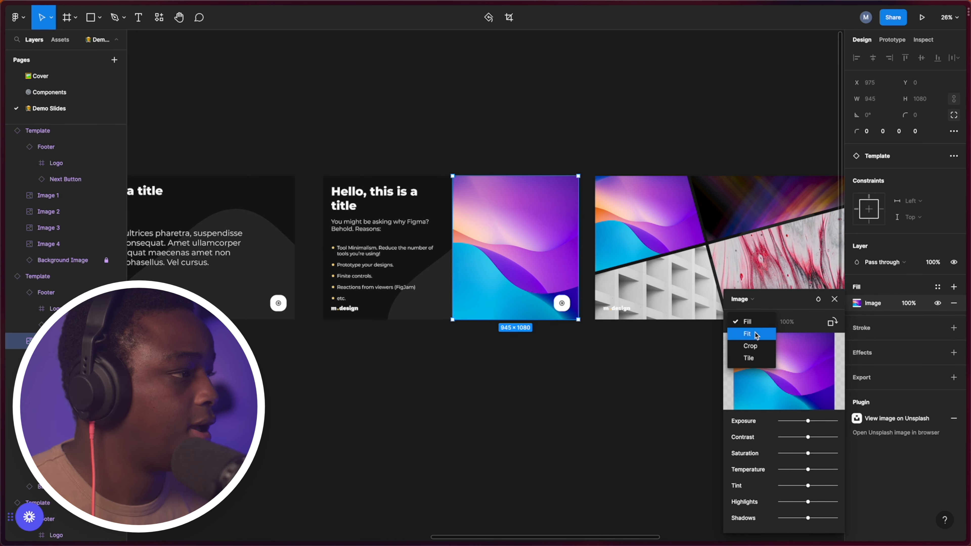
{"action": "left_click", "coordinate": [756, 336]}
{"action": "left_click", "coordinate": [537, 367]}
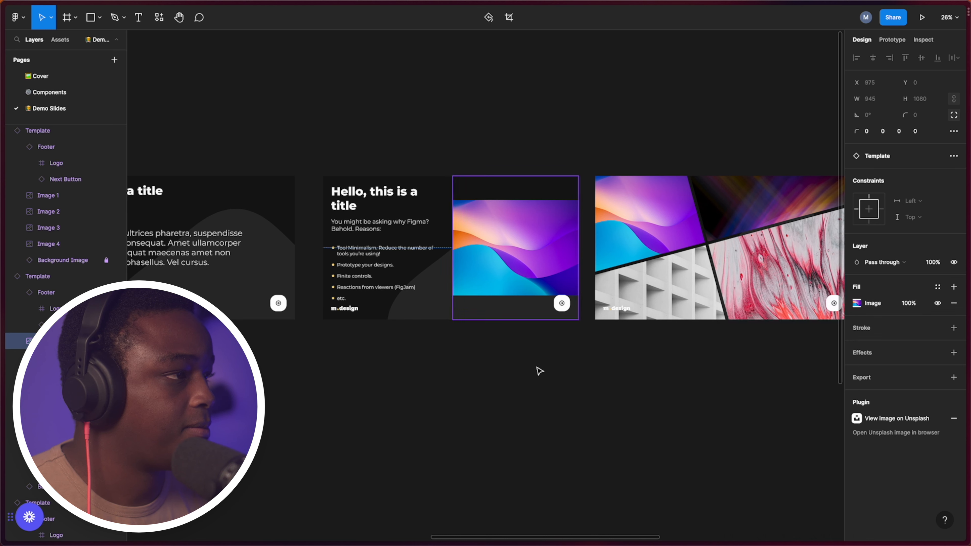
{"action": "left_click", "coordinate": [548, 410]}
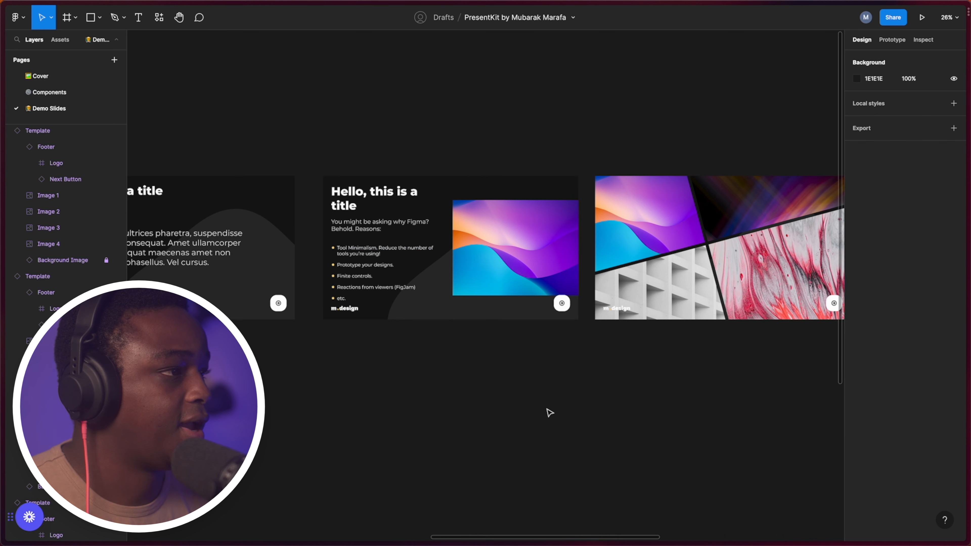
- Set the wave image's fill to Crop, and enlarge and reposition it to cover the whole image area of the slide
{"action": "double_click", "coordinate": [513, 257]}
{"action": "left_click", "coordinate": [858, 304]}
{"action": "left_click", "coordinate": [858, 304]}
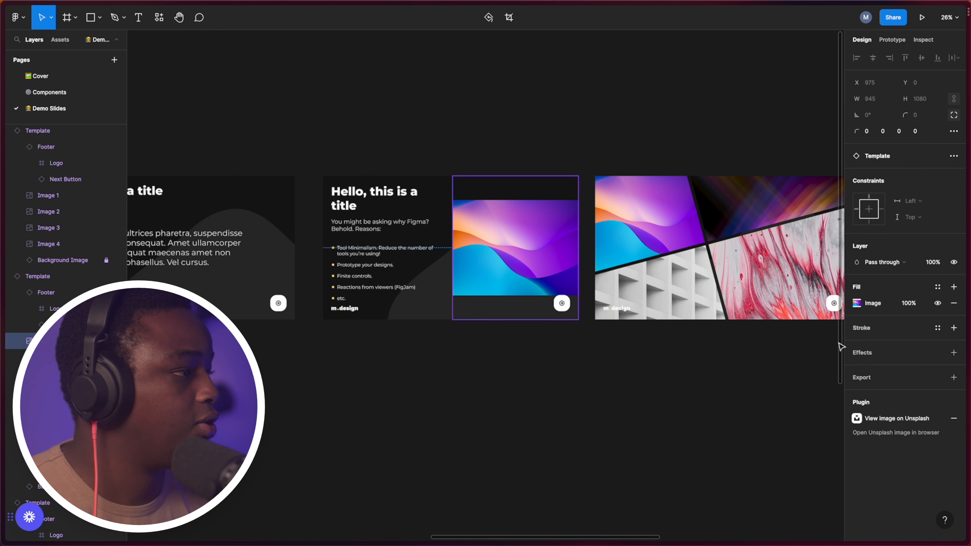
{"action": "left_click", "coordinate": [858, 304]}
{"action": "left_click", "coordinate": [748, 322]}
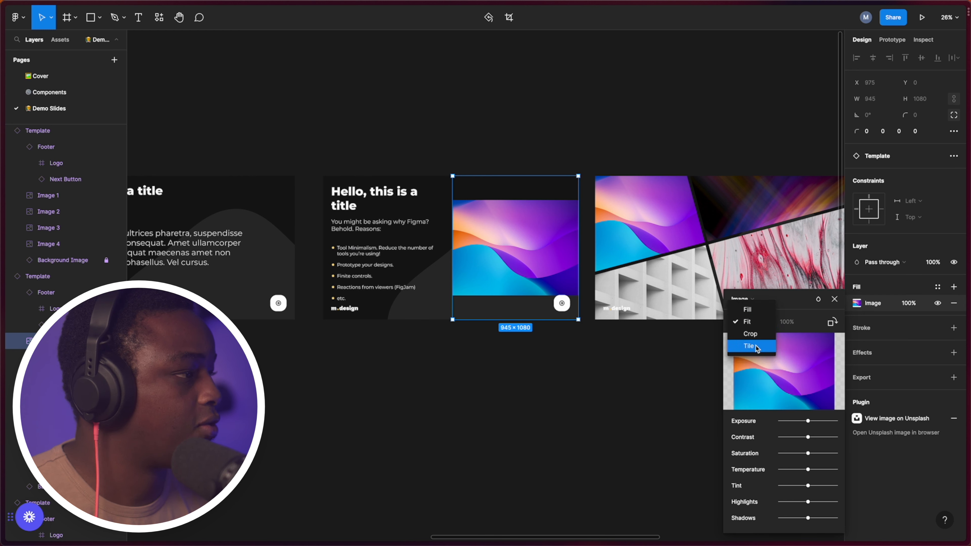
{"action": "left_click", "coordinate": [754, 336]}
{"action": "left_click_drag", "start_coordinate": [514, 231], "coordinate": [498, 198]}
{"action": "left_click_drag", "start_coordinate": [517, 263], "coordinate": [532, 301]}
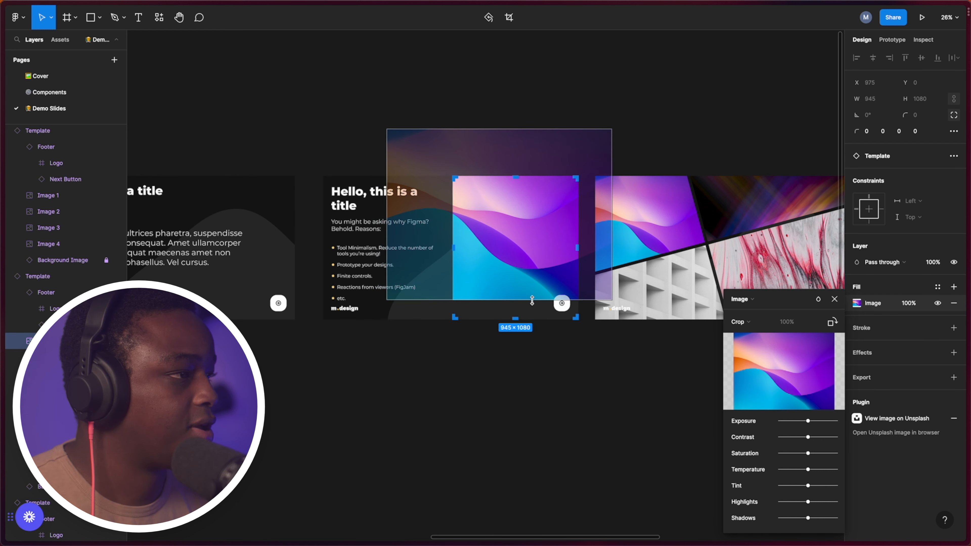
{"action": "left_click_drag", "start_coordinate": [543, 244], "coordinate": [548, 268]}
{"action": "left_click", "coordinate": [552, 365]}
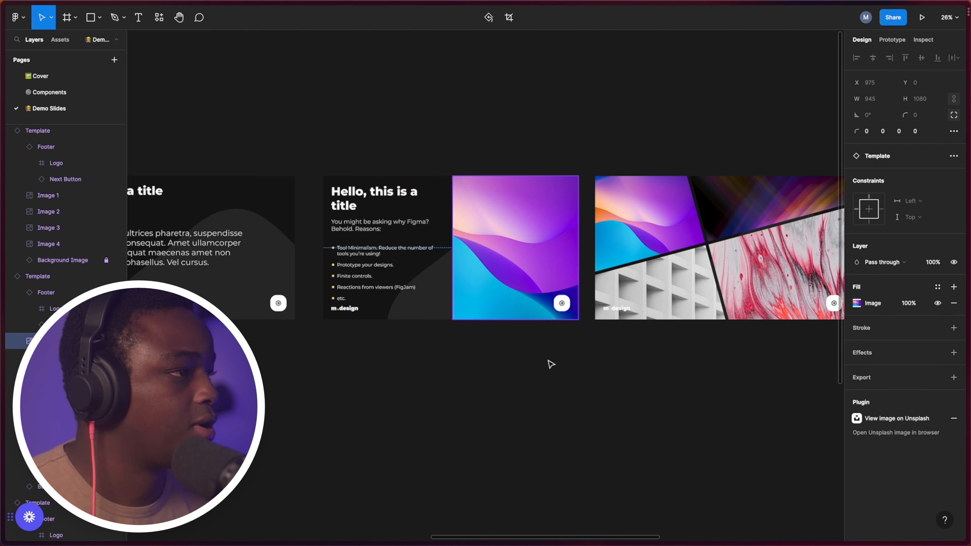
{"action": "left_click", "coordinate": [556, 421]}
- Crop the team photo on the "Why PresentKit" slide, enlarging and shifting it to focus on the woman in the checkered shirt
{"action": "scroll", "coordinate": [459, 371], "scroll_direction": "left", "scroll_amount": 6}
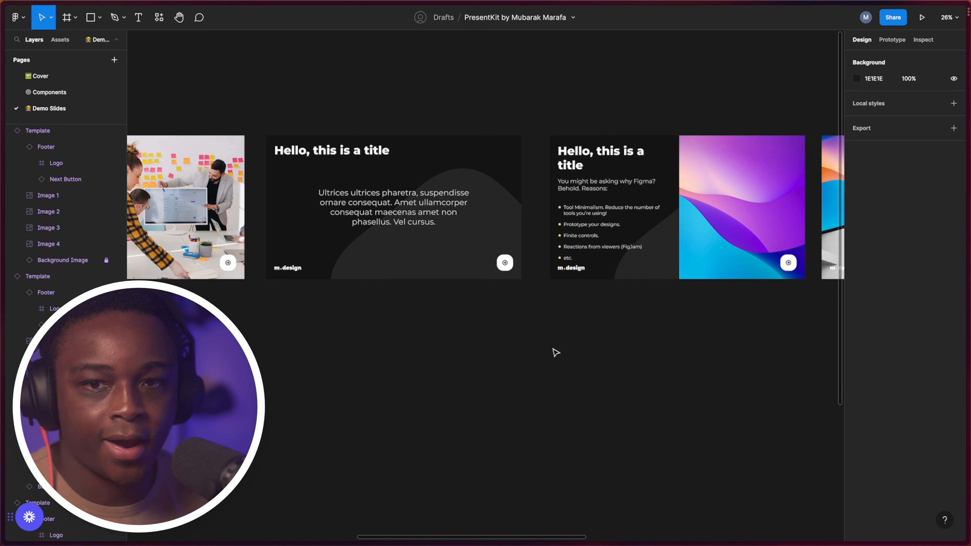
{"action": "scroll", "coordinate": [420, 229], "scroll_direction": "left", "scroll_amount": 6}
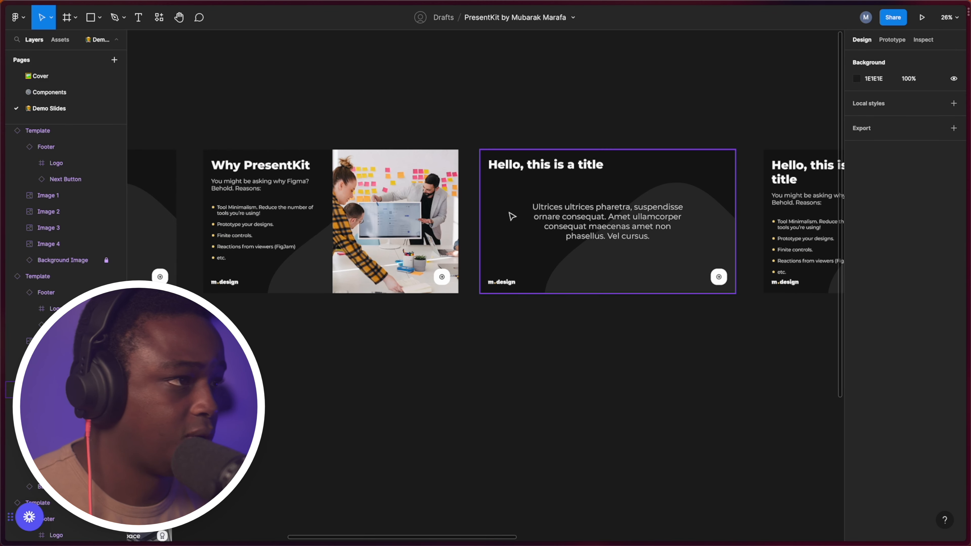
{"action": "left_click", "coordinate": [394, 230]}
{"action": "left_click", "coordinate": [857, 303]}
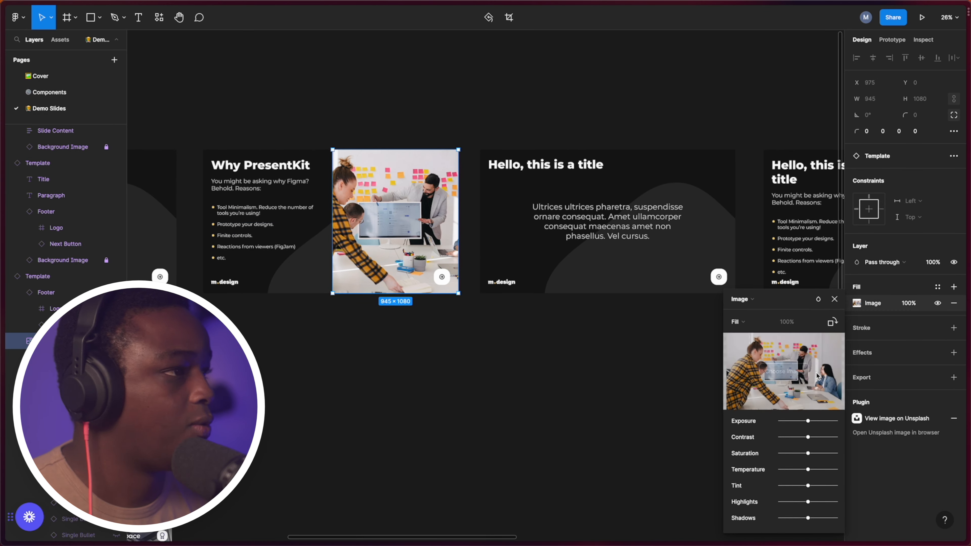
{"action": "left_click", "coordinate": [748, 322]}
{"action": "left_click", "coordinate": [756, 346]}
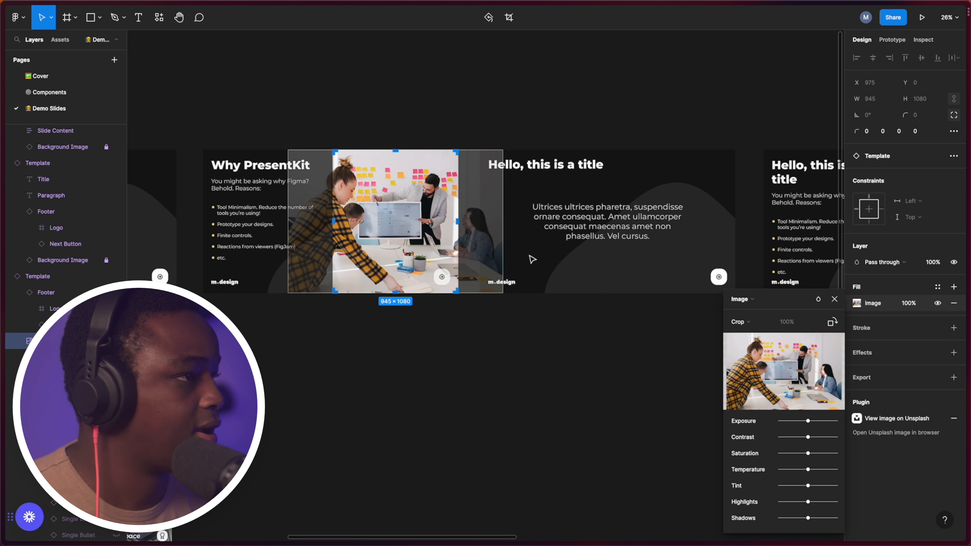
{"action": "left_click_drag", "start_coordinate": [389, 237], "coordinate": [431, 243]}
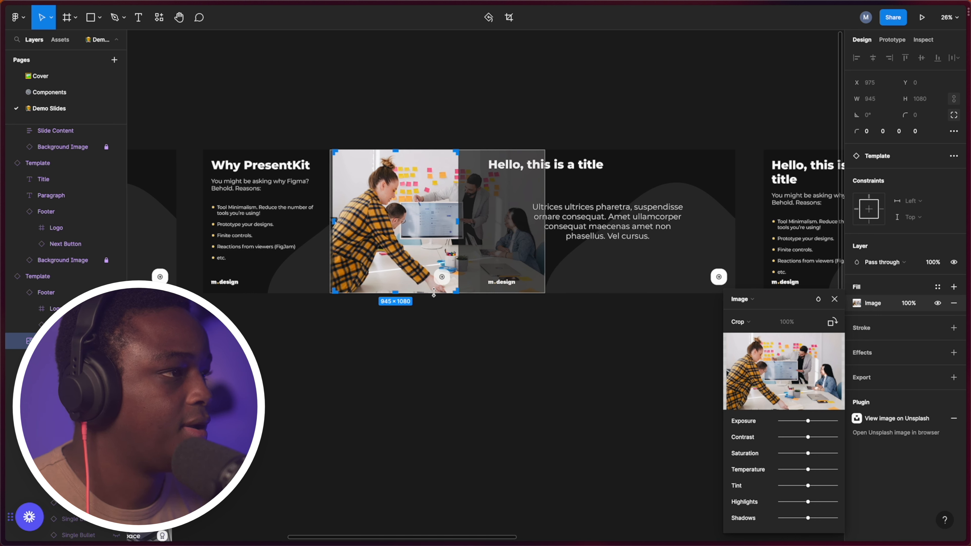
{"action": "left_click_drag", "start_coordinate": [433, 293], "coordinate": [435, 309]}
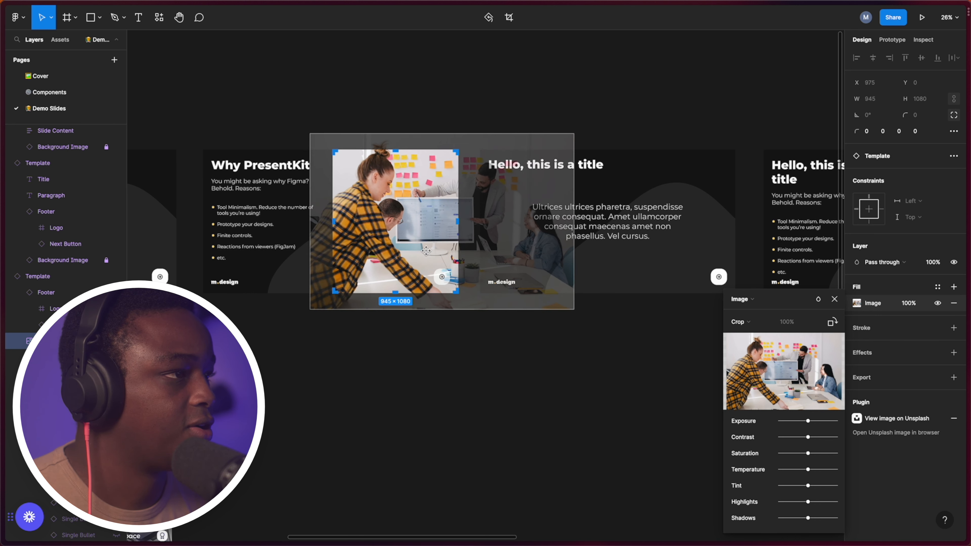
{"action": "left_click", "coordinate": [448, 391]}
{"action": "left_click", "coordinate": [448, 392]}
{"action": "left_click_drag", "start_coordinate": [451, 436], "coordinate": [559, 469]}
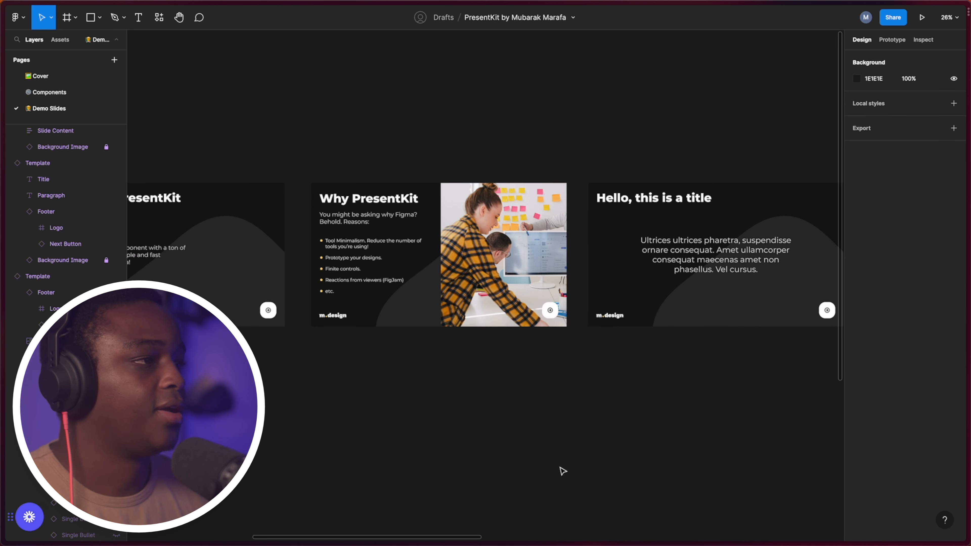
{"action": "scroll", "coordinate": [451, 235], "scroll_direction": "down", "scroll_amount": 1}
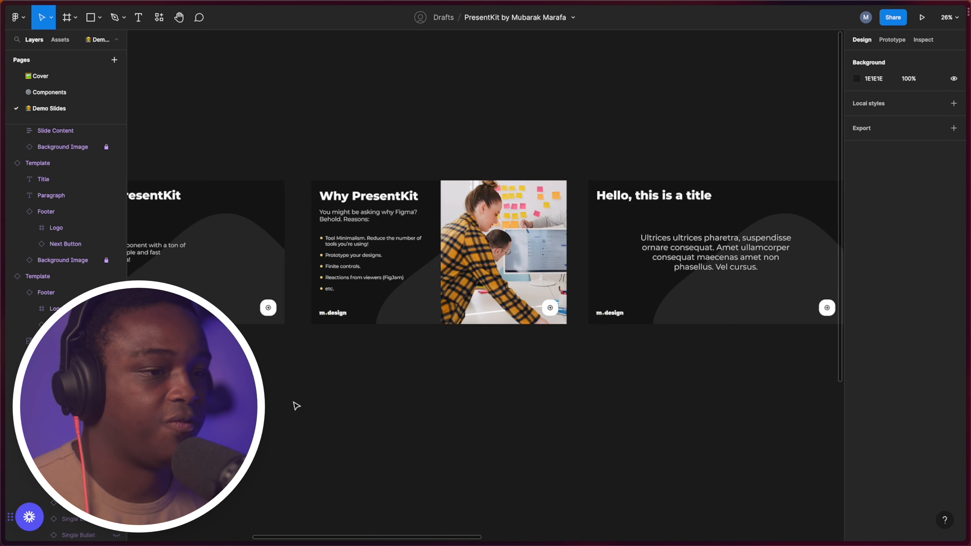
- Look over the row of demo slides, selecting the opening slides up to "Why PresentKit" one after another
{"action": "left_click_drag", "start_coordinate": [294, 403], "coordinate": [522, 422]}
{"action": "scroll", "coordinate": [389, 368], "scroll_direction": "down", "scroll_amount": 8}
{"action": "left_click_drag", "start_coordinate": [293, 387], "coordinate": [244, 327]}
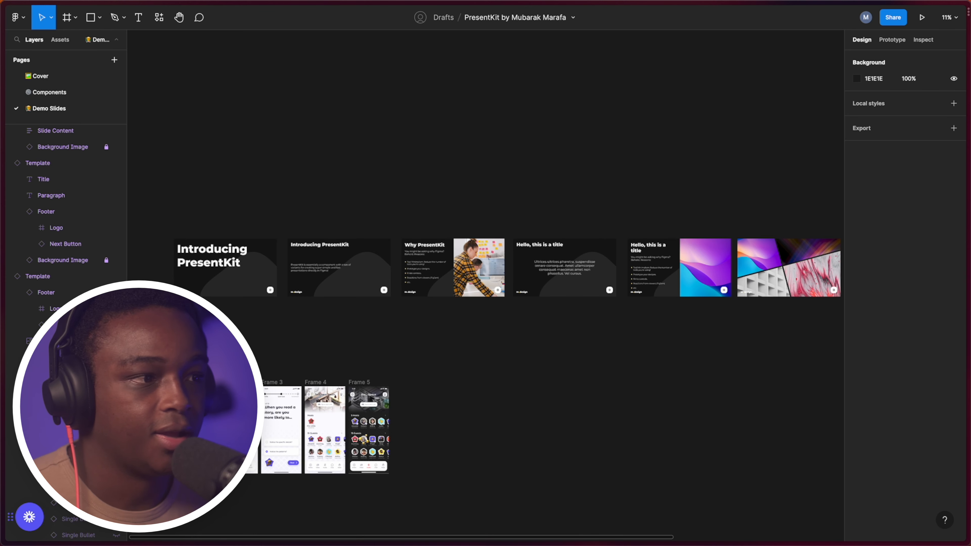
{"action": "left_click", "coordinate": [220, 270]}
{"action": "left_click", "coordinate": [318, 276]}
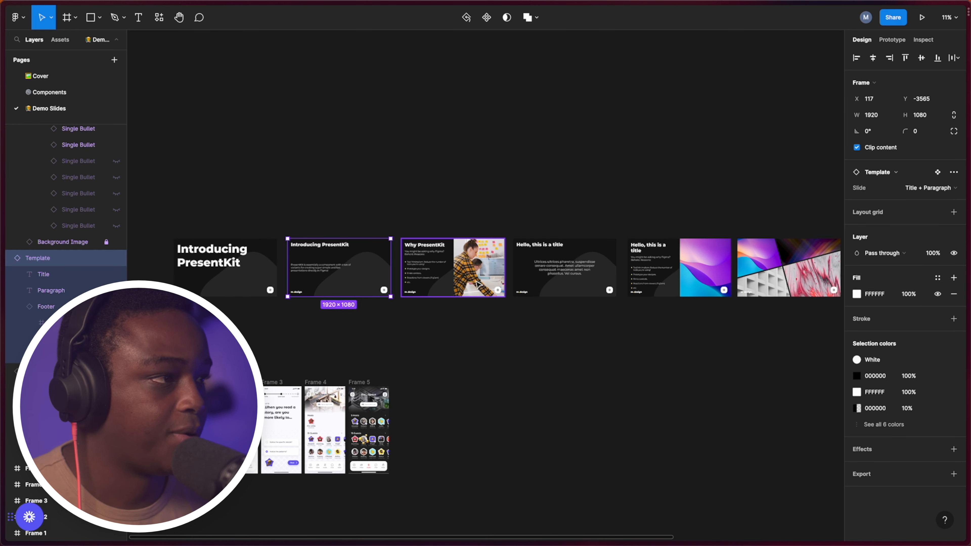
{"action": "left_click", "coordinate": [478, 285]}
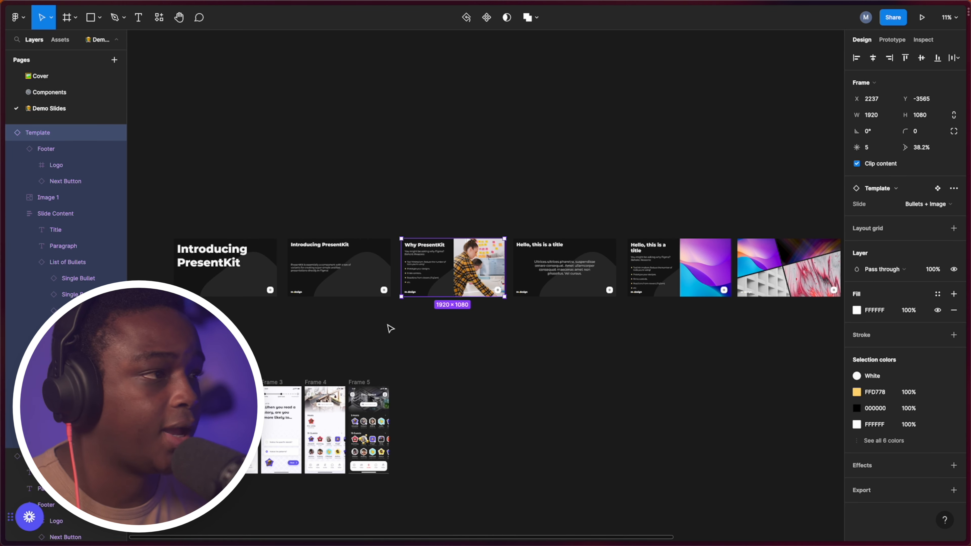
- Select all eight slides in the row, search the plugins for "pitch" and run Pitchdeck Presentation Studio
{"action": "scroll", "coordinate": [442, 314], "scroll_direction": "down", "scroll_amount": 5}
{"action": "scroll", "coordinate": [442, 314], "scroll_direction": "up", "scroll_amount": 1}
{"action": "left_click_drag", "start_coordinate": [273, 245], "coordinate": [780, 312]}
{"action": "left_click", "coordinate": [159, 17]}
{"action": "type", "text": "pr"}
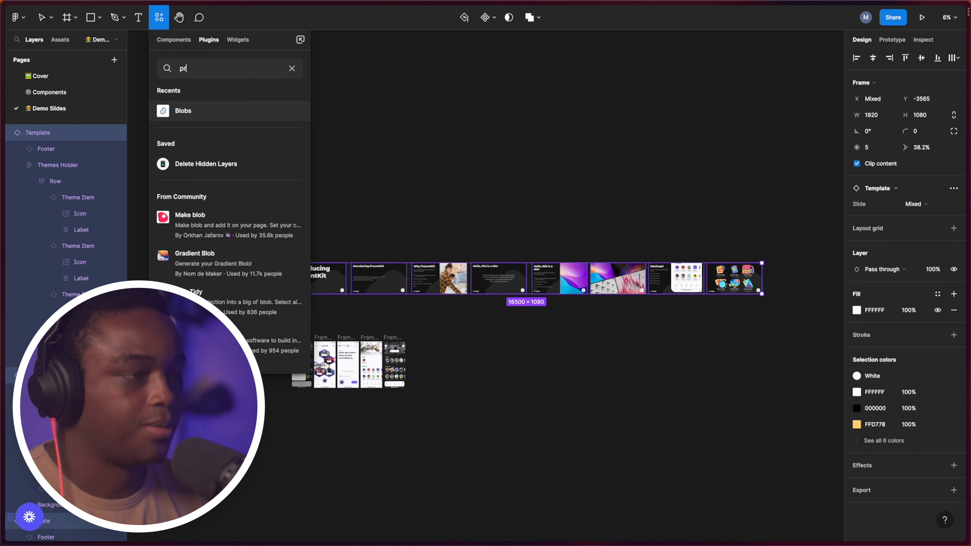
{"action": "type", "text": "entation"}
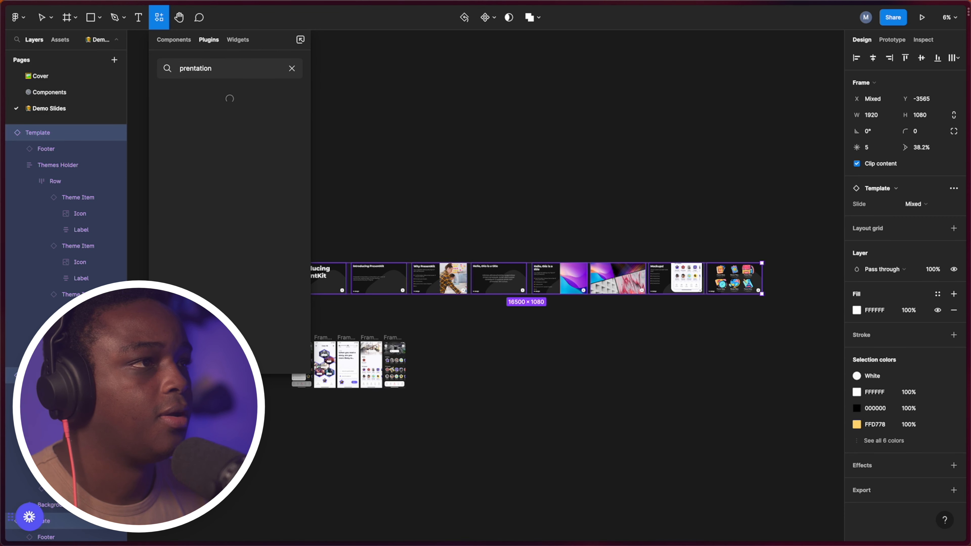
{"action": "key", "text": "ctrl+a"}
{"action": "type", "text": "pit"}
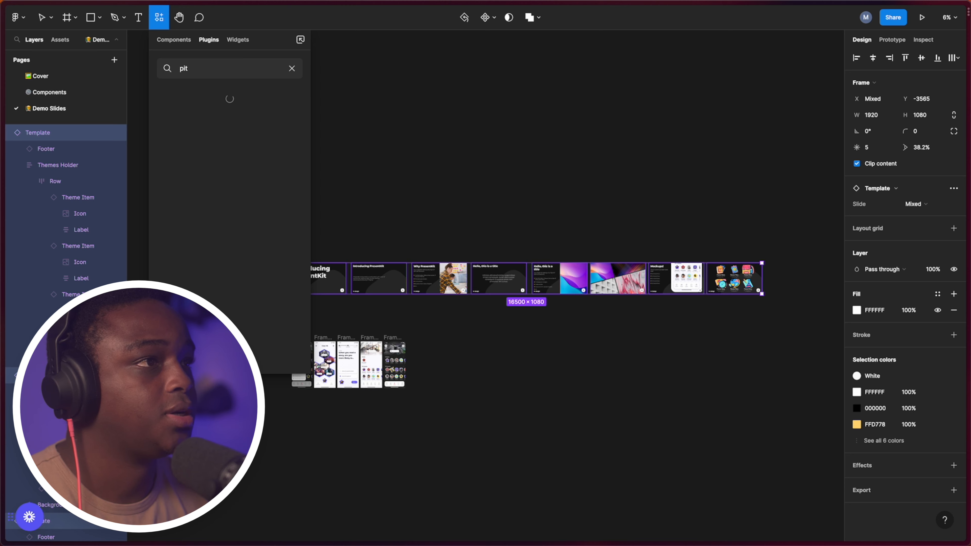
{"action": "type", "text": "ch"}
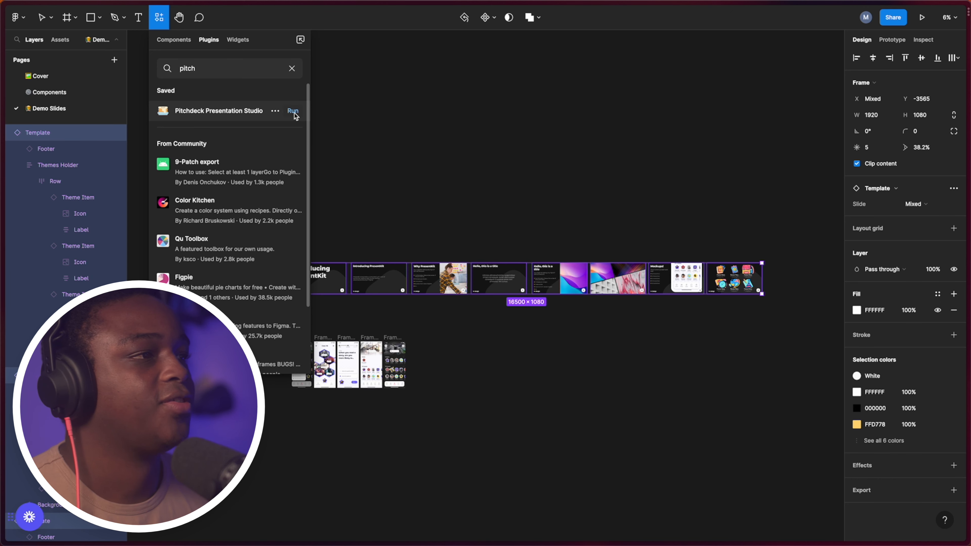
{"action": "left_click", "coordinate": [293, 112]}
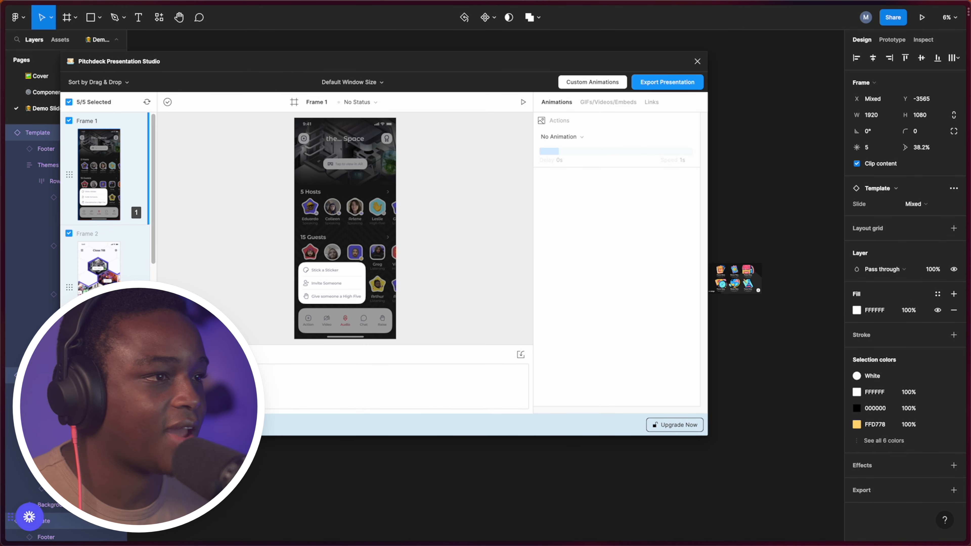
- Look at the Pitchdeck Presentation Studio window, close it and clear the slide selection
{"action": "mouse_move", "coordinate": [641, 155]}
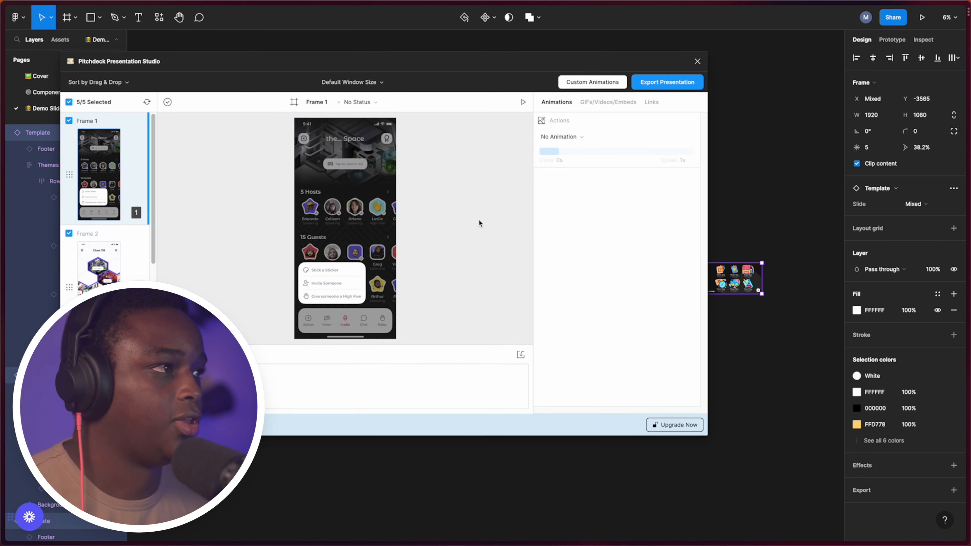
{"action": "left_click", "coordinate": [698, 61]}
{"action": "key", "text": "Escape"}
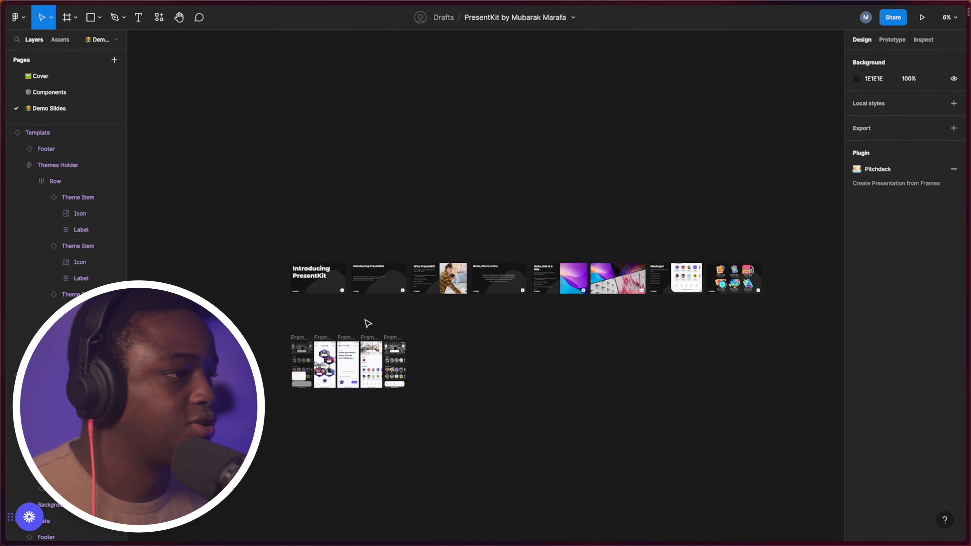
- Duplicate the Demo Slides page
{"action": "scroll", "coordinate": [369, 324], "scroll_direction": "down", "scroll_amount": 2}
{"action": "scroll", "coordinate": [368, 323], "scroll_direction": "right", "scroll_amount": 3}
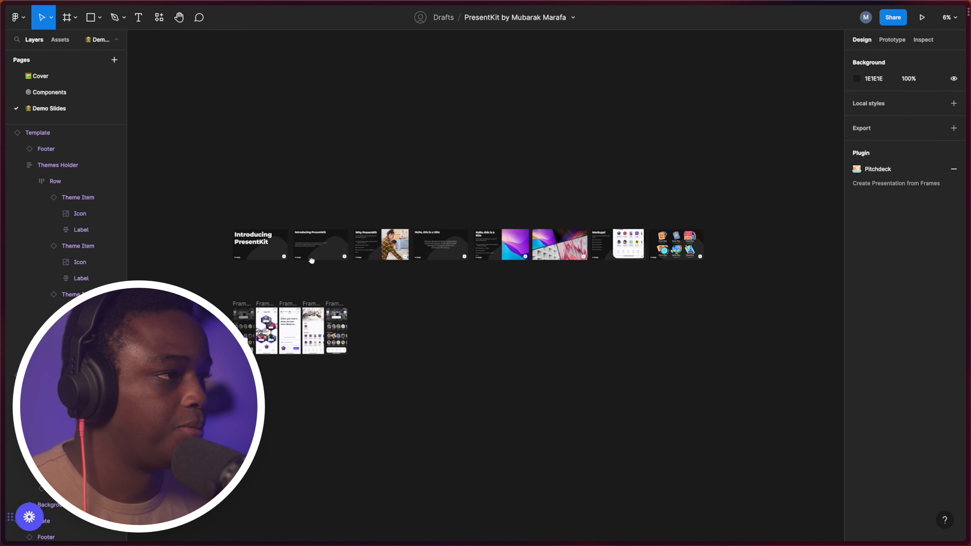
{"action": "left_click", "coordinate": [267, 250]}
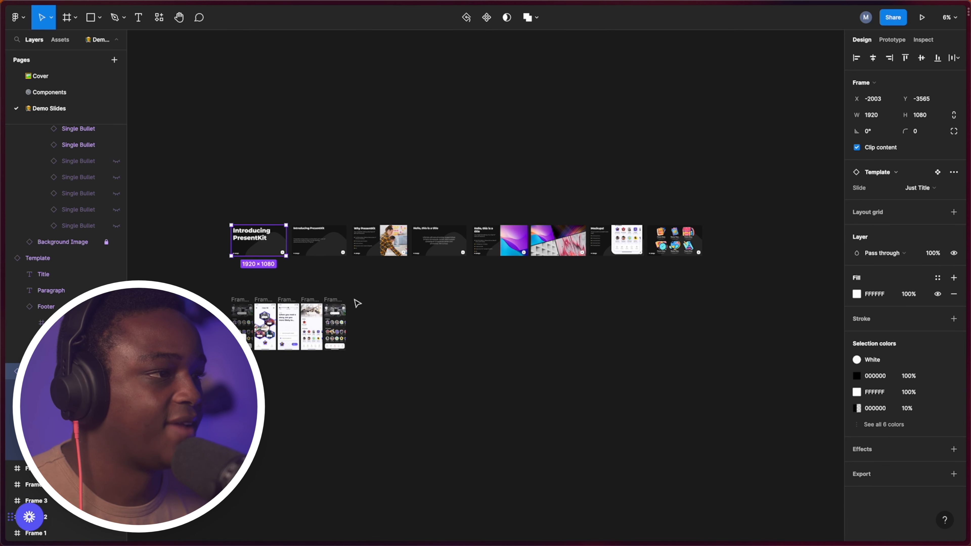
{"action": "scroll", "coordinate": [263, 241], "scroll_direction": "up", "scroll_amount": 2}
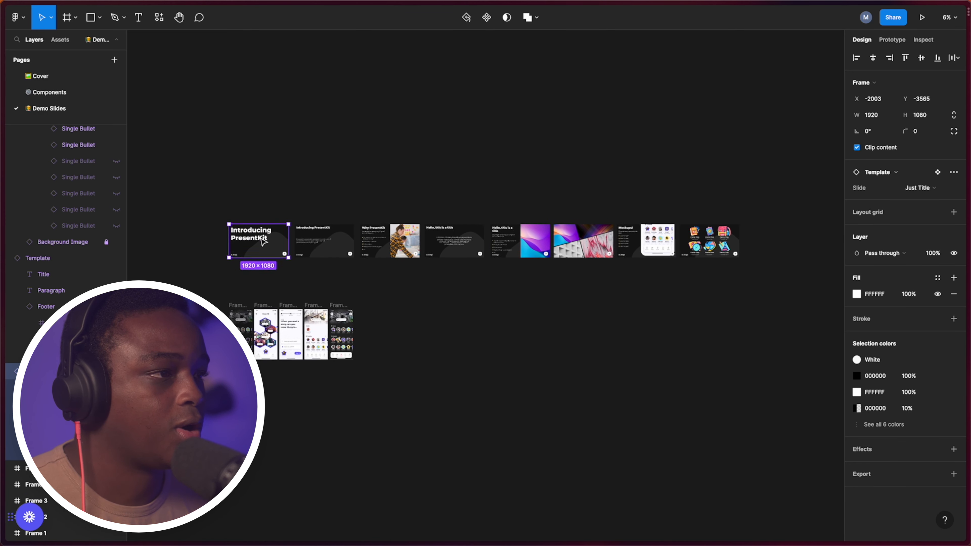
{"action": "right_click", "coordinate": [67, 108]}
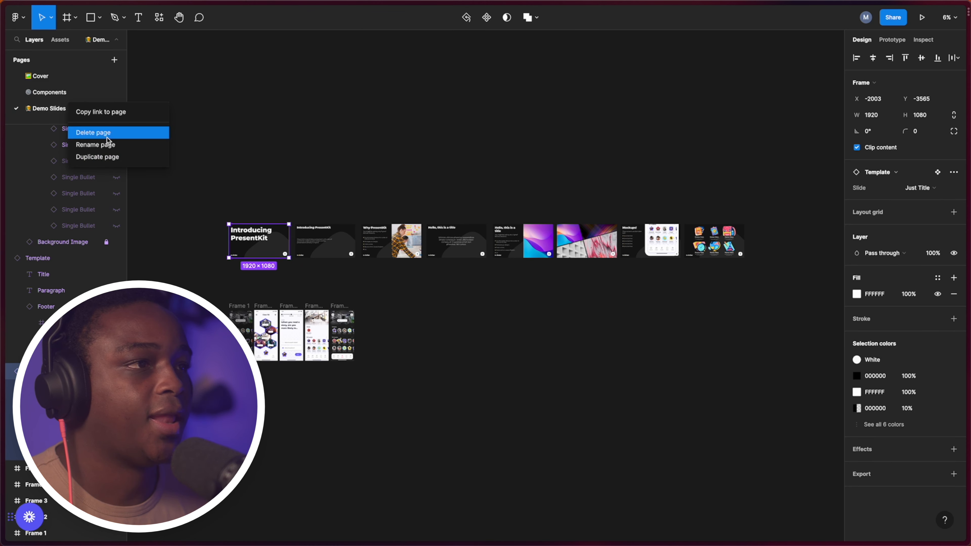
{"action": "left_click", "coordinate": [121, 158]}
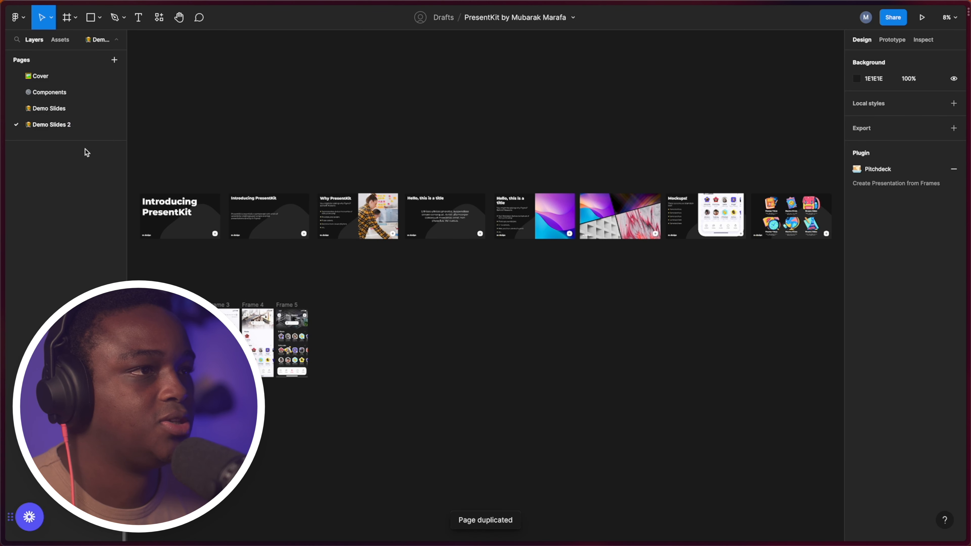
- On the Demo Slides 2 page, delete the five phone screen frames beneath the slide row
{"action": "left_click", "coordinate": [192, 222]}
{"action": "left_click", "coordinate": [61, 114]}
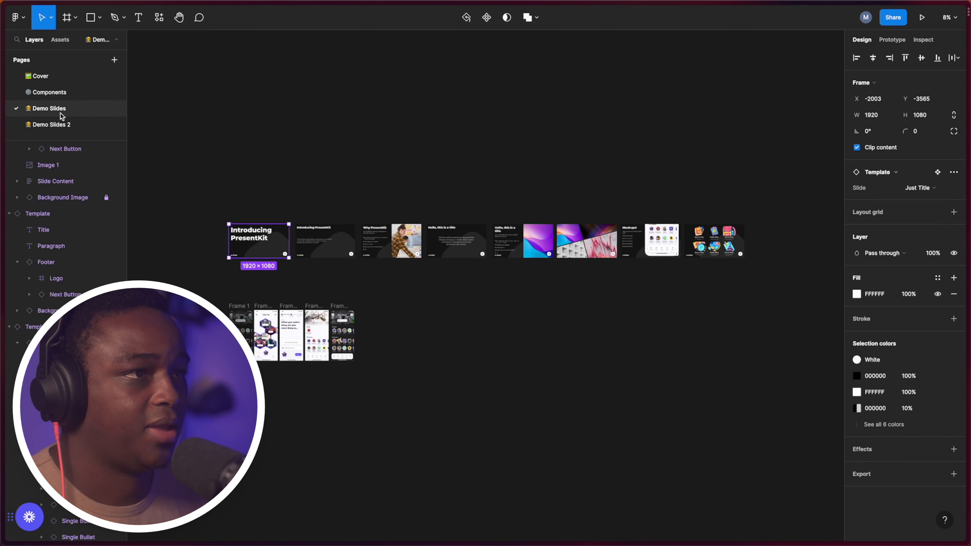
{"action": "left_click", "coordinate": [49, 123]}
{"action": "left_click_drag", "start_coordinate": [366, 257], "coordinate": [387, 270]}
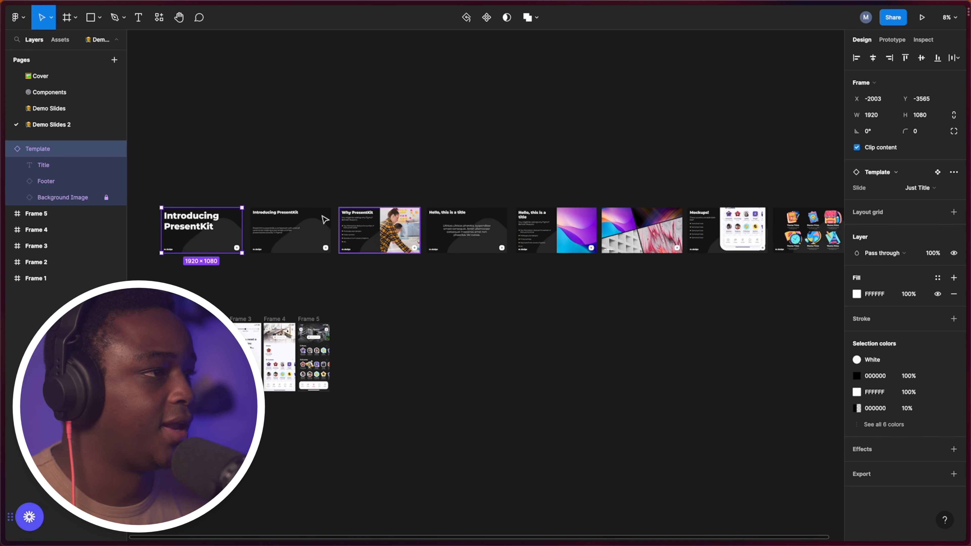
{"action": "left_click_drag", "start_coordinate": [205, 301], "coordinate": [511, 526]}
{"action": "key", "text": "Delete"}
- Detach all eight slides in the row from the Template component, and select the opening slide's frame
{"action": "left_click_drag", "start_coordinate": [150, 182], "coordinate": [865, 334]}
{"action": "right_click", "coordinate": [581, 246]}
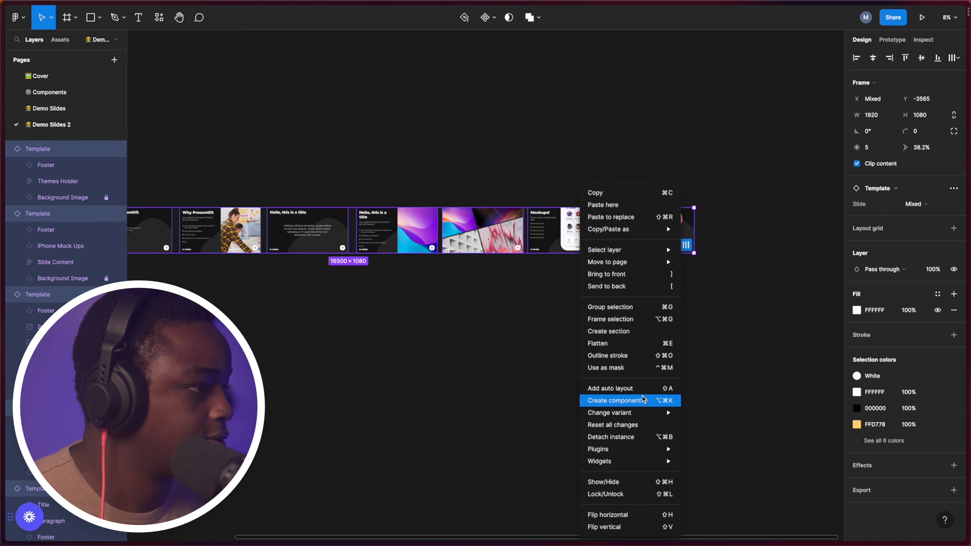
{"action": "left_click", "coordinate": [644, 438]}
{"action": "left_click", "coordinate": [306, 299]}
{"action": "left_click_drag", "start_coordinate": [305, 299], "coordinate": [461, 331]}
{"action": "left_click", "coordinate": [225, 258]}
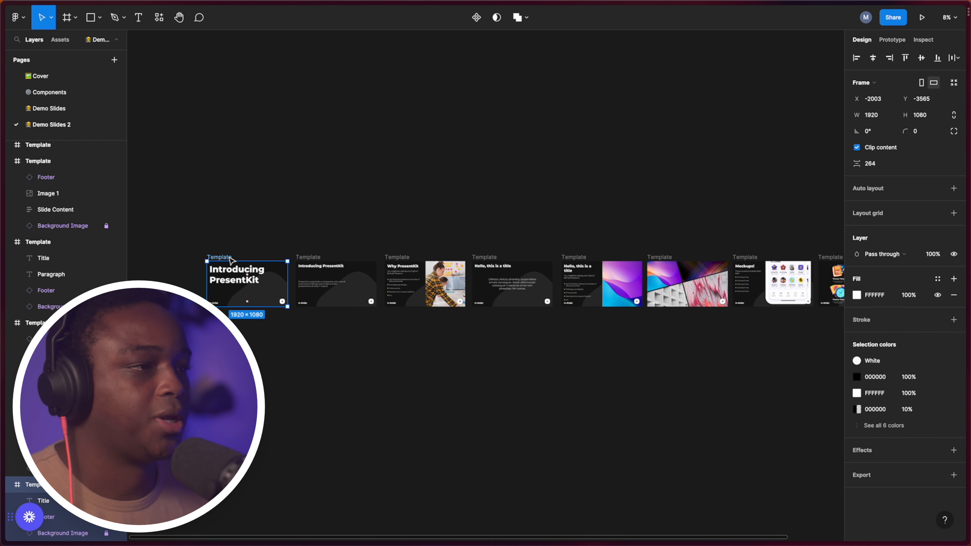
- Select all eight detached slide frames in the row
{"action": "scroll", "coordinate": [382, 164], "scroll_direction": "right", "scroll_amount": 3}
{"action": "scroll", "coordinate": [348, 163], "scroll_direction": "down", "scroll_amount": 3}
{"action": "left_click_drag", "start_coordinate": [202, 185], "coordinate": [745, 369]}
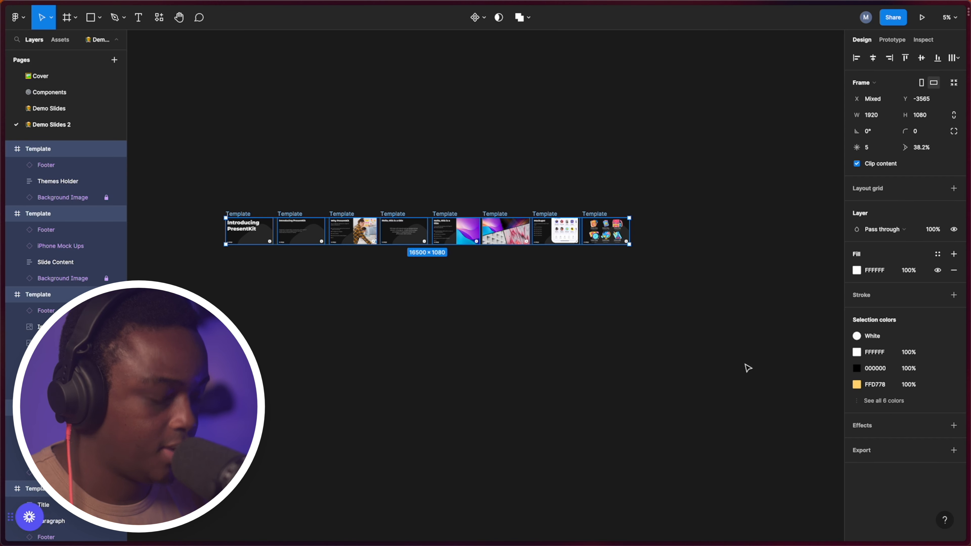
- Try bulk-renaming the eight selected frames to "Slide" plus an ascending number, and undo the renaming
{"action": "key", "text": "super+r"}
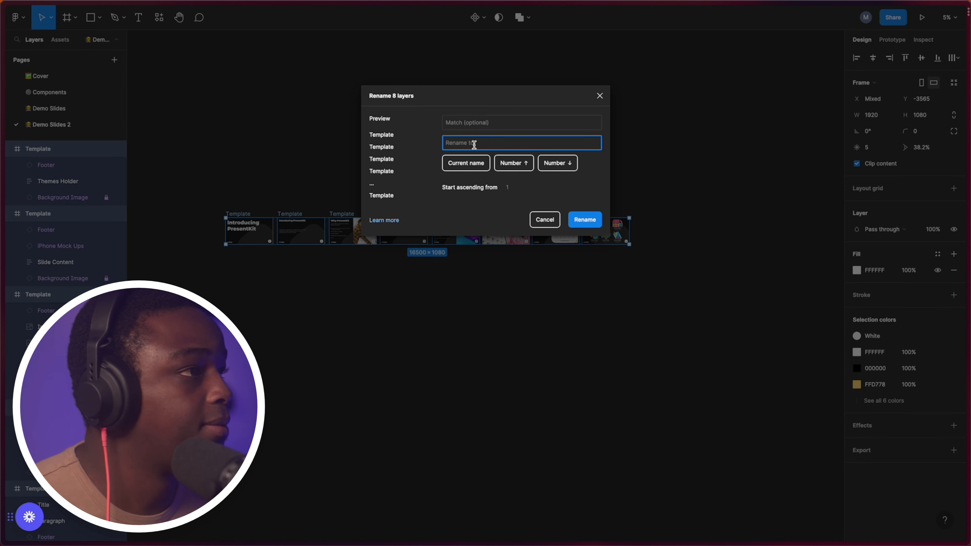
{"action": "type", "text": "Sl"}
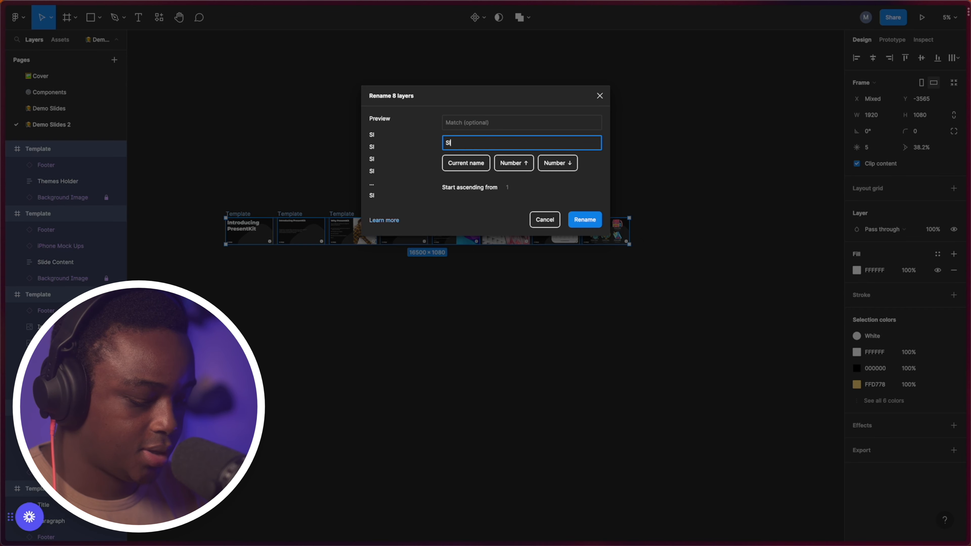
{"action": "type", "text": "ide"}
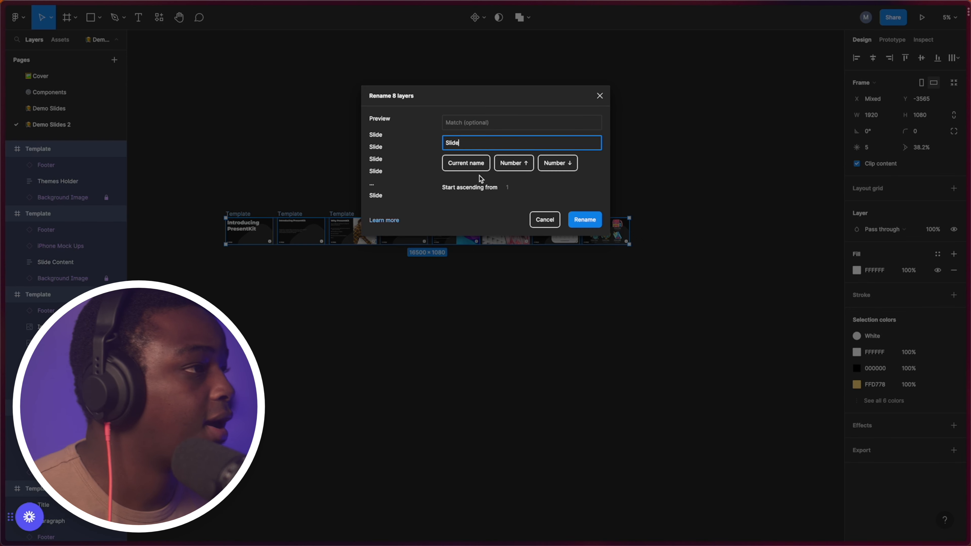
{"action": "left_click", "coordinate": [527, 163]}
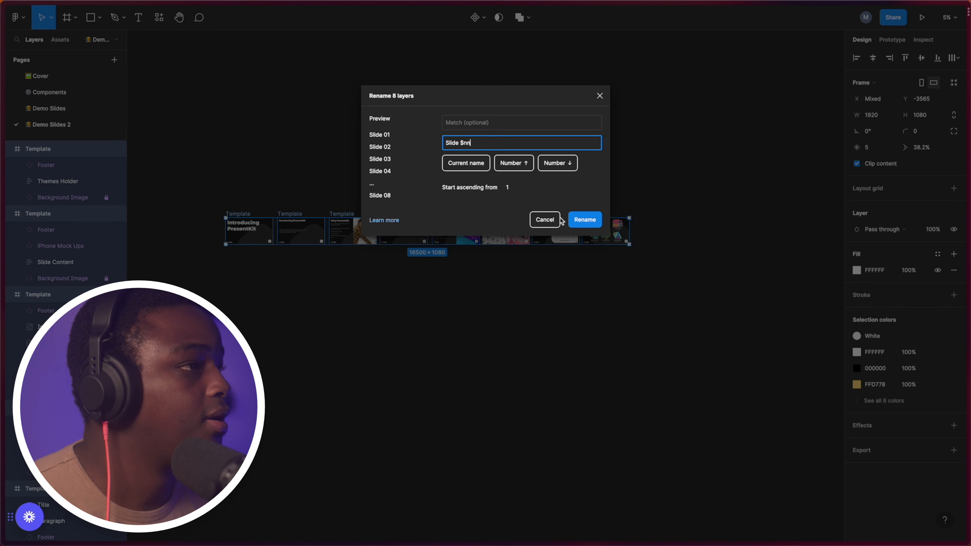
{"action": "left_click", "coordinate": [585, 221]}
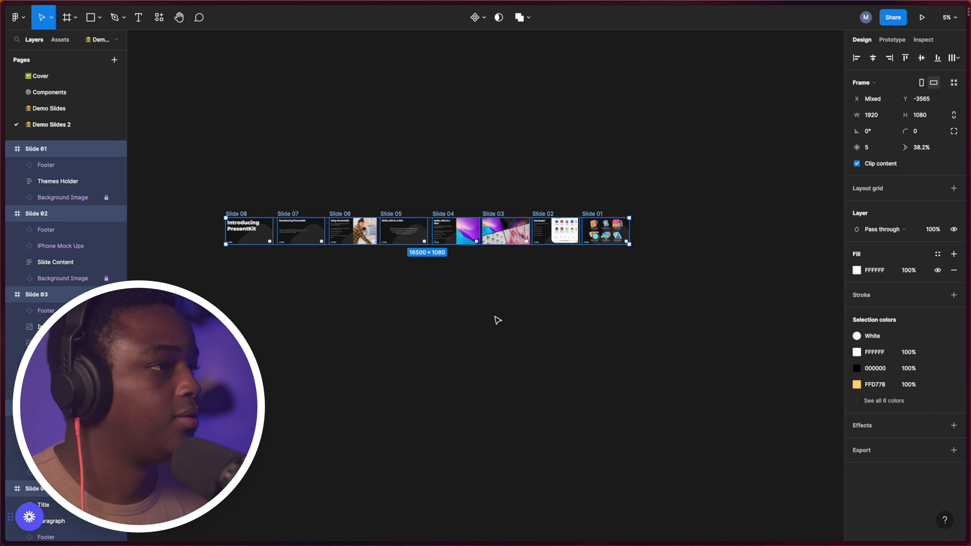
{"action": "key", "text": "ctrl+z"}
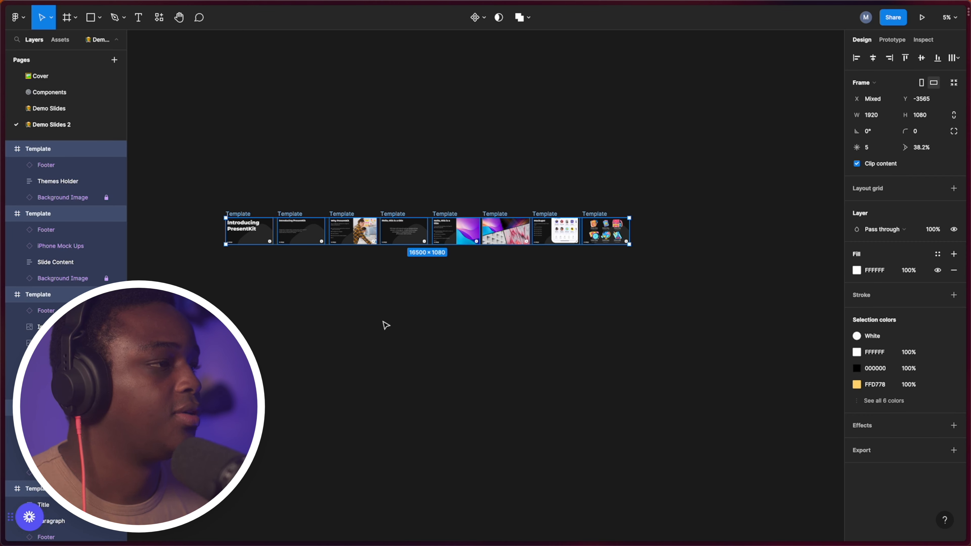
- Bulk-rename the eight selected frames to "Slide" plus a descending number that stops at 1, and clear the selection
{"action": "key", "text": "ctrl+slash"}
{"action": "type", "text": "re"}
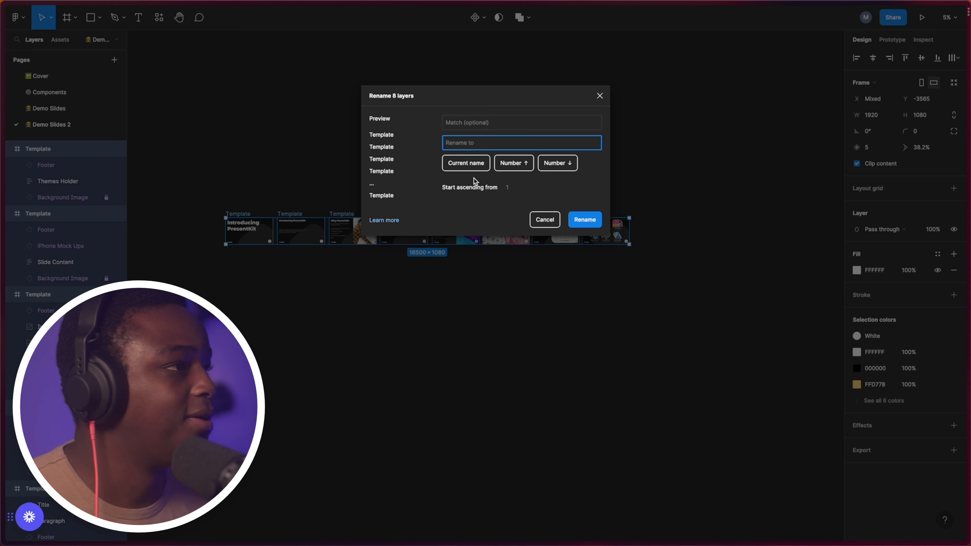
{"action": "type", "text": "Slide"}
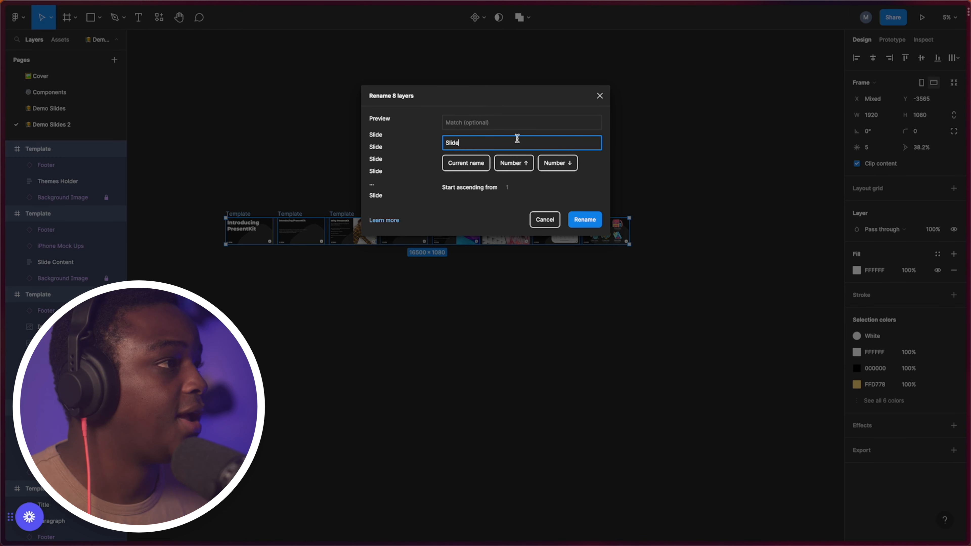
{"action": "left_click", "coordinate": [557, 163]}
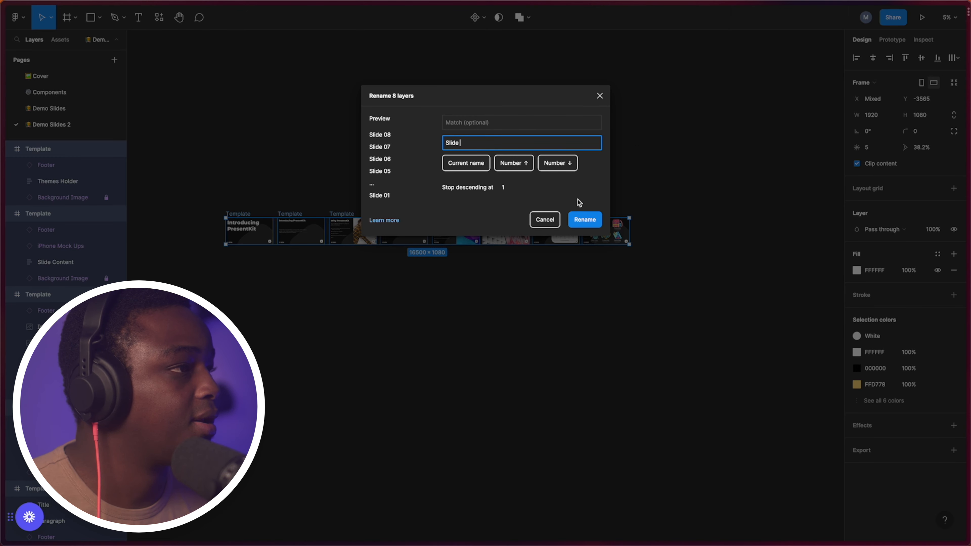
{"action": "left_click", "coordinate": [592, 224]}
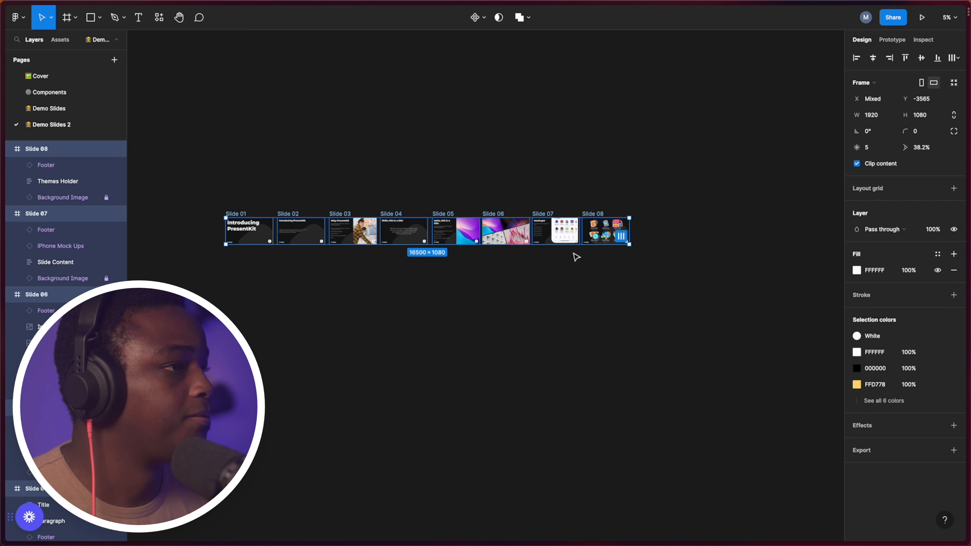
{"action": "left_click", "coordinate": [277, 308]}
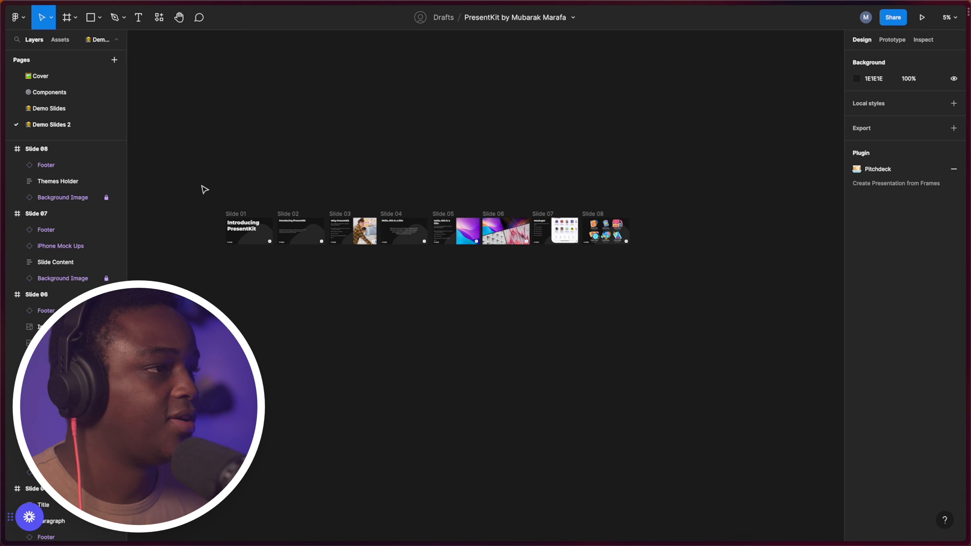
- Select all the numbered slides and run the Pitchdeck Presentation Studio plugin
{"action": "scroll", "coordinate": [222, 225], "scroll_direction": "up", "scroll_amount": 3}
{"action": "scroll", "coordinate": [314, 156], "scroll_direction": "down", "scroll_amount": 5}
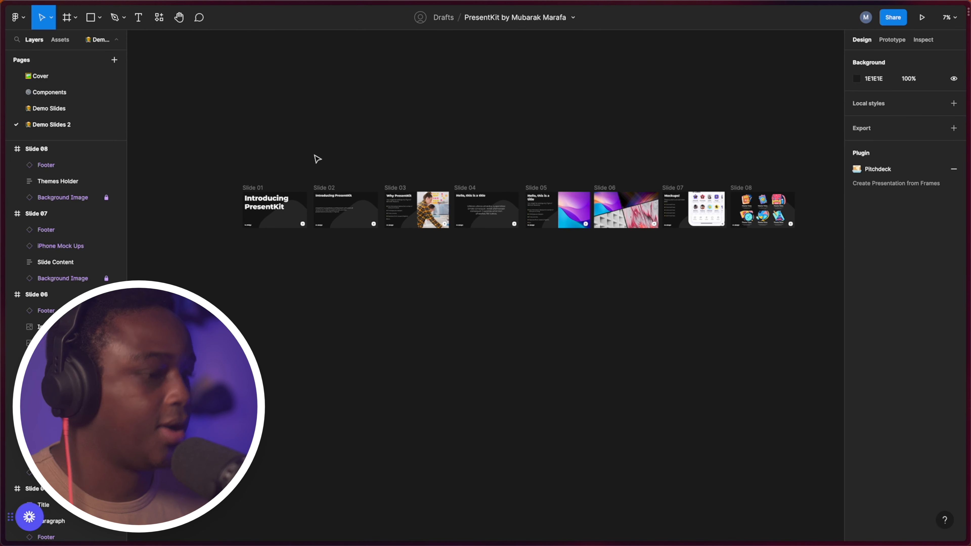
{"action": "key", "text": "ctrl+a"}
{"action": "key", "text": "ctrl+slash"}
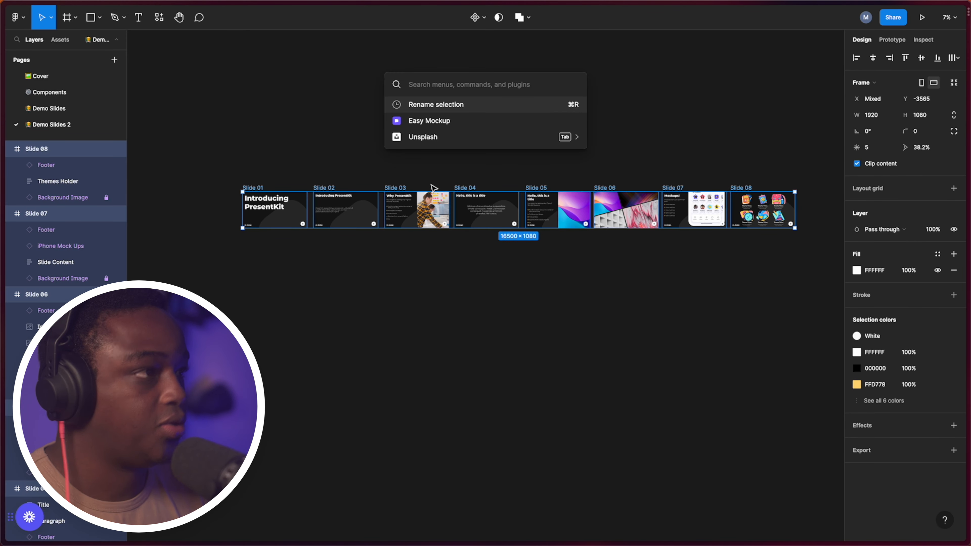
{"action": "type", "text": "pit"}
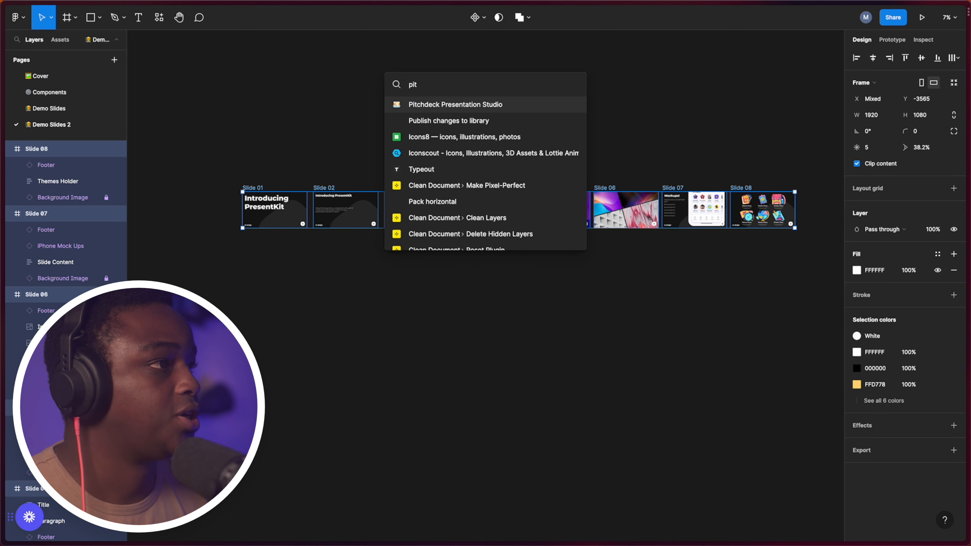
{"action": "key", "text": "Return"}
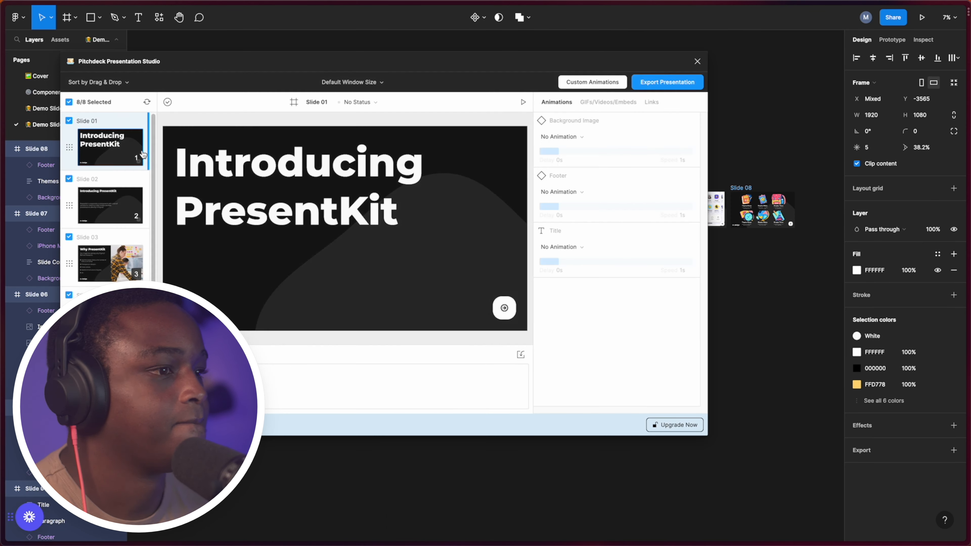
- Preview Slide 02, Slide 03 and Slide 04 in Pitchdeck Presentation Studio
{"action": "left_click", "coordinate": [114, 207]}
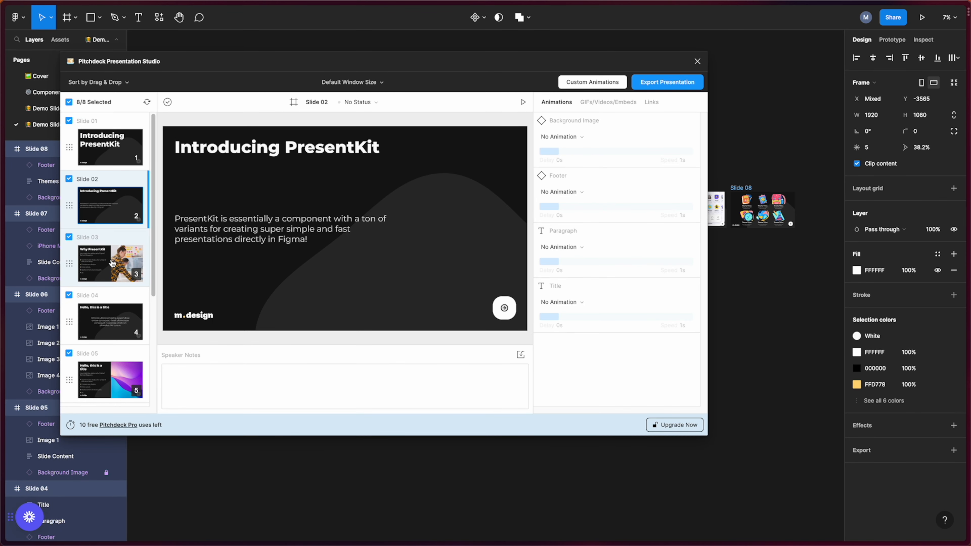
{"action": "left_click", "coordinate": [112, 264]}
{"action": "left_click", "coordinate": [108, 324]}
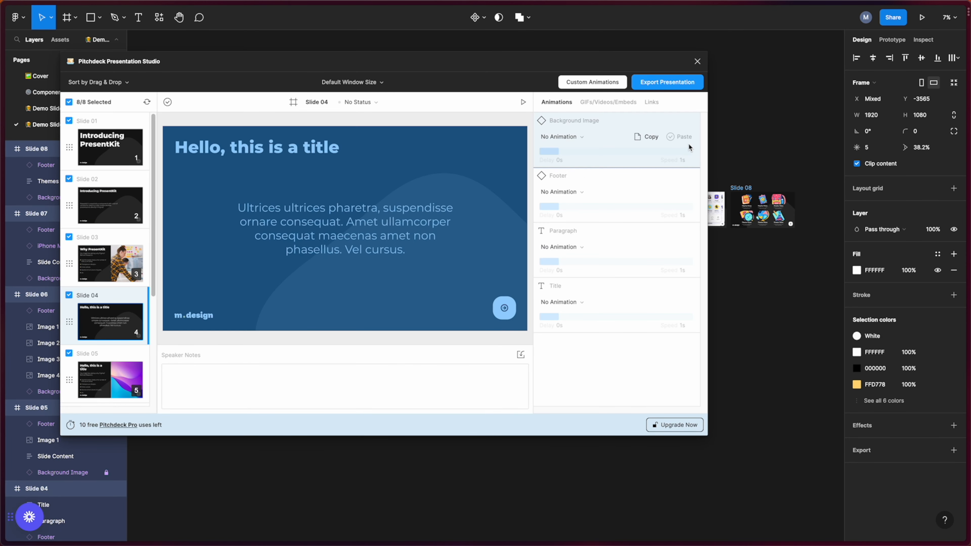
- Look over the available formats in Pitchdeck's presentation export settings, and close the plugin without exporting
{"action": "left_click", "coordinate": [683, 83]}
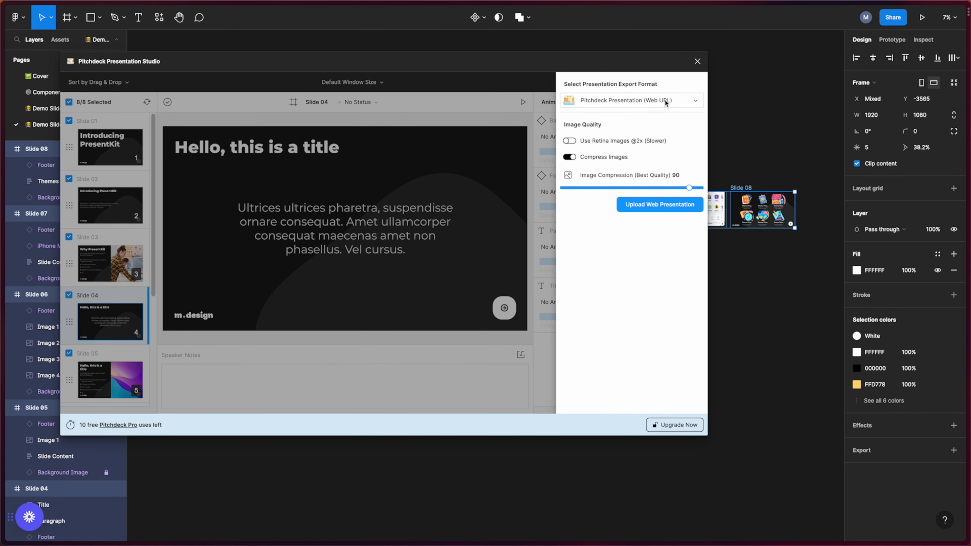
{"action": "left_click", "coordinate": [650, 100]}
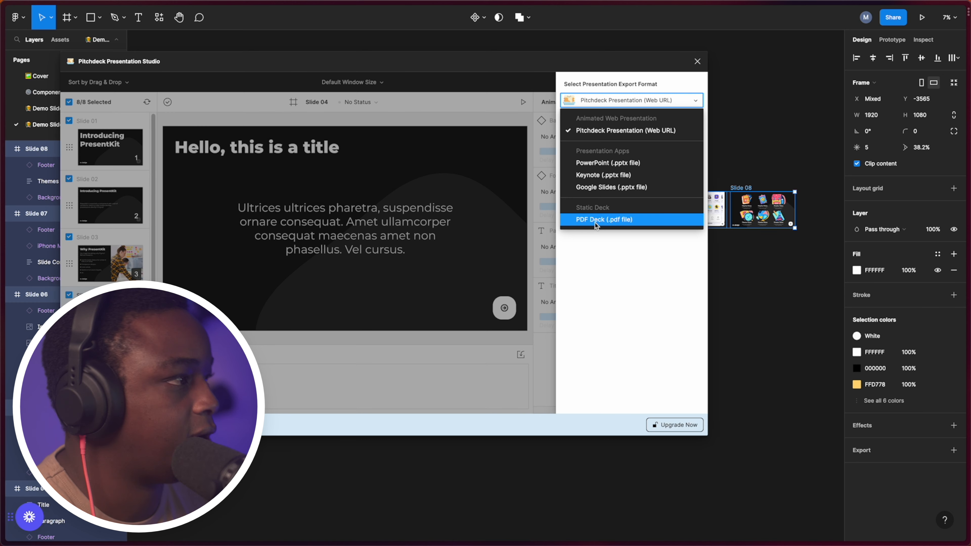
{"action": "left_click", "coordinate": [663, 319]}
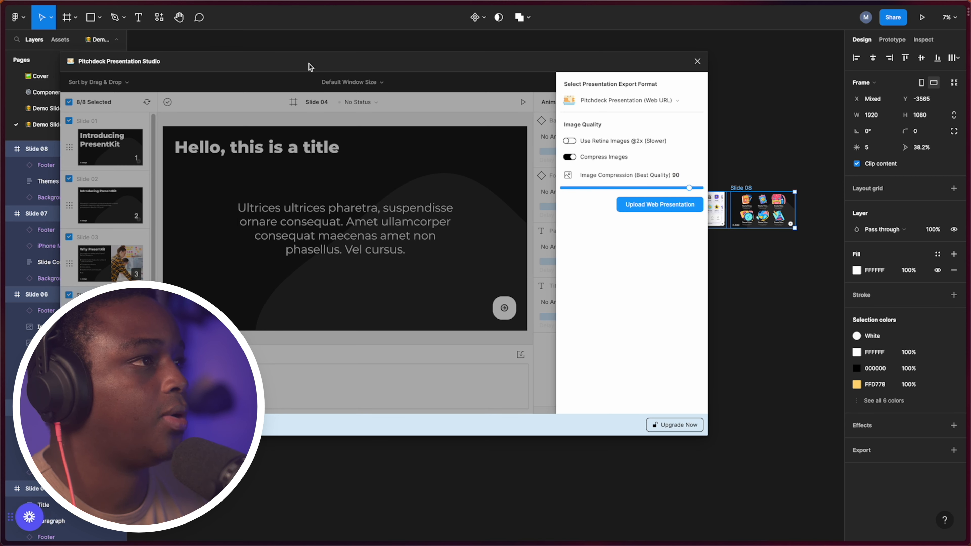
{"action": "left_click_drag", "start_coordinate": [309, 68], "coordinate": [358, 106]}
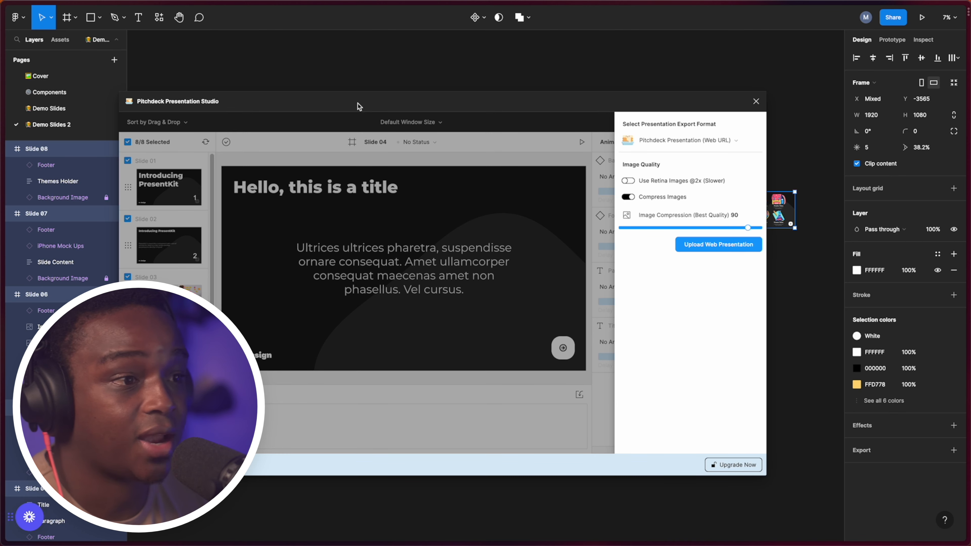
{"action": "left_click_drag", "start_coordinate": [395, 111], "coordinate": [377, 93]}
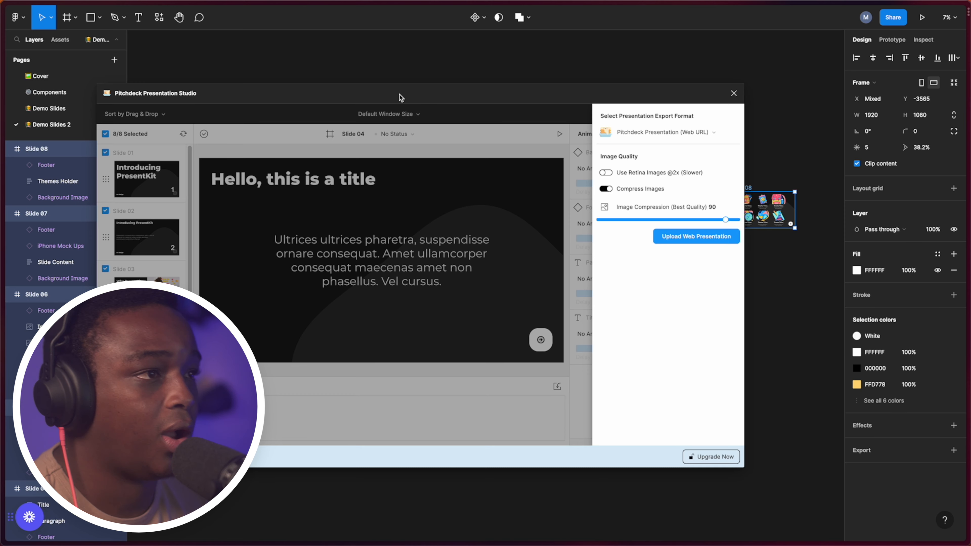
{"action": "left_click", "coordinate": [733, 93]}
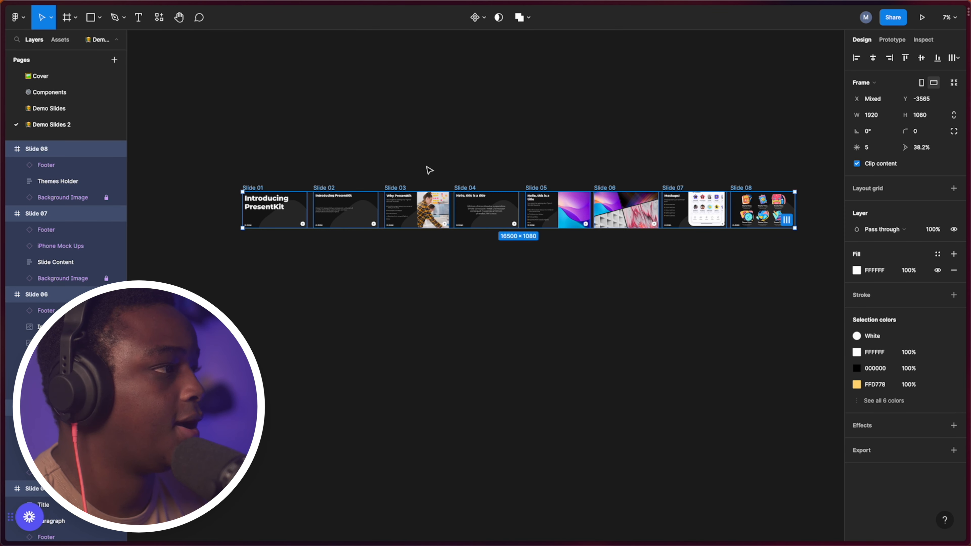